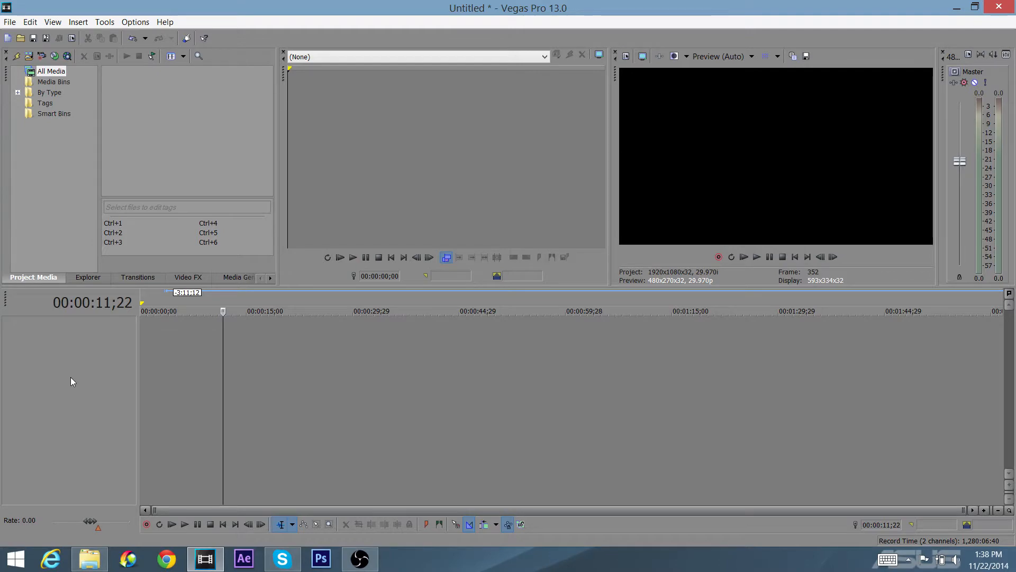
Step: Add XE Intro template.mp4 from the desktop to the start of the timeline and match the project video settings to it
{"action": "left_click", "coordinate": [957, 8]}
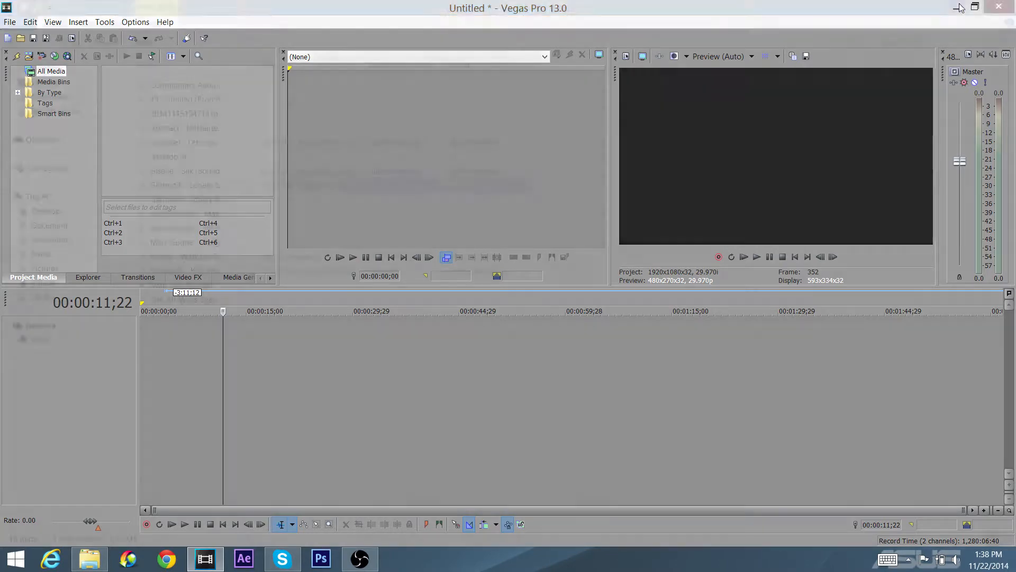
{"action": "left_click", "coordinate": [956, 8]}
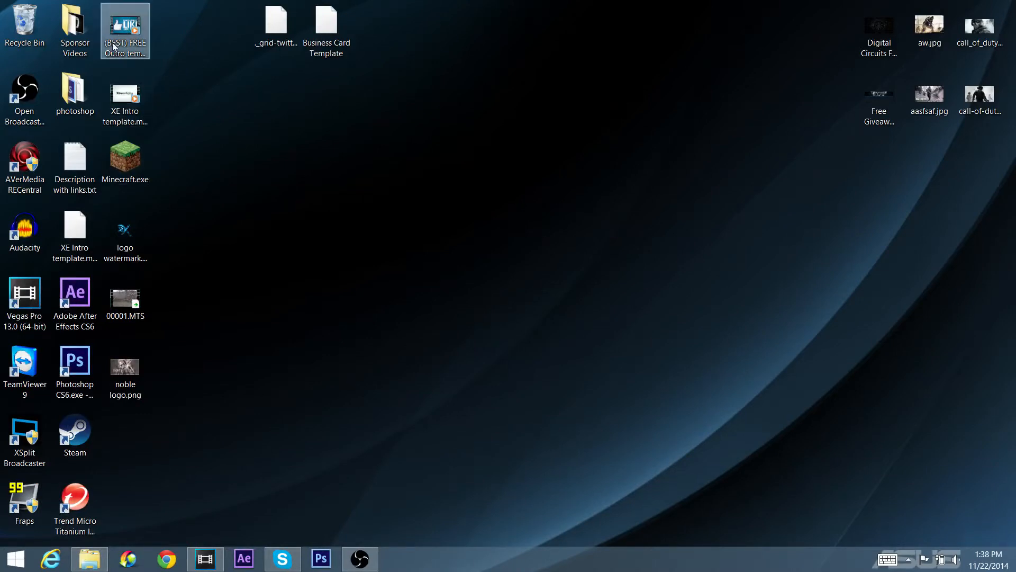
{"action": "left_click_drag", "start_coordinate": [121, 108], "coordinate": [144, 333]}
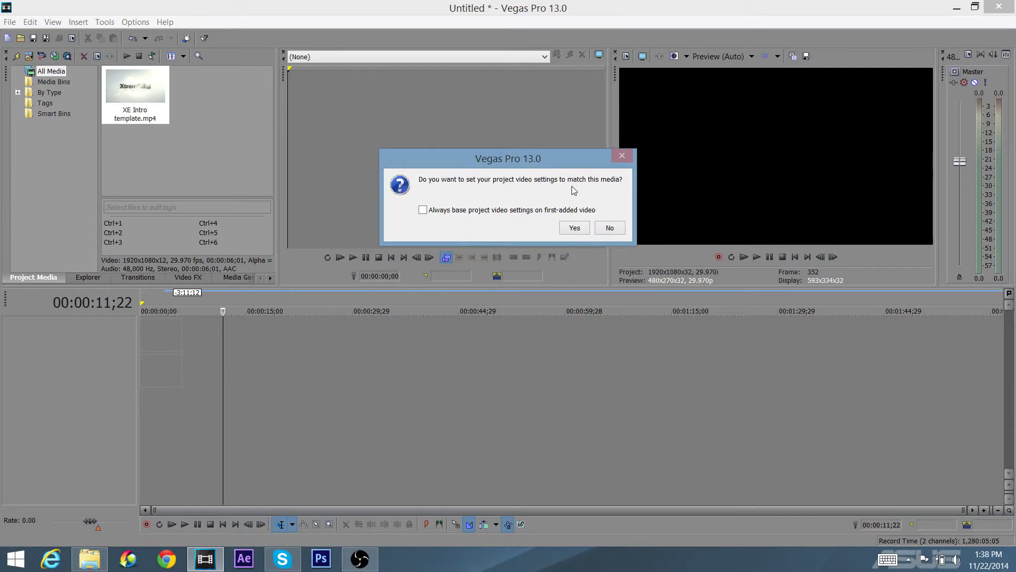
{"action": "left_click", "coordinate": [573, 228]}
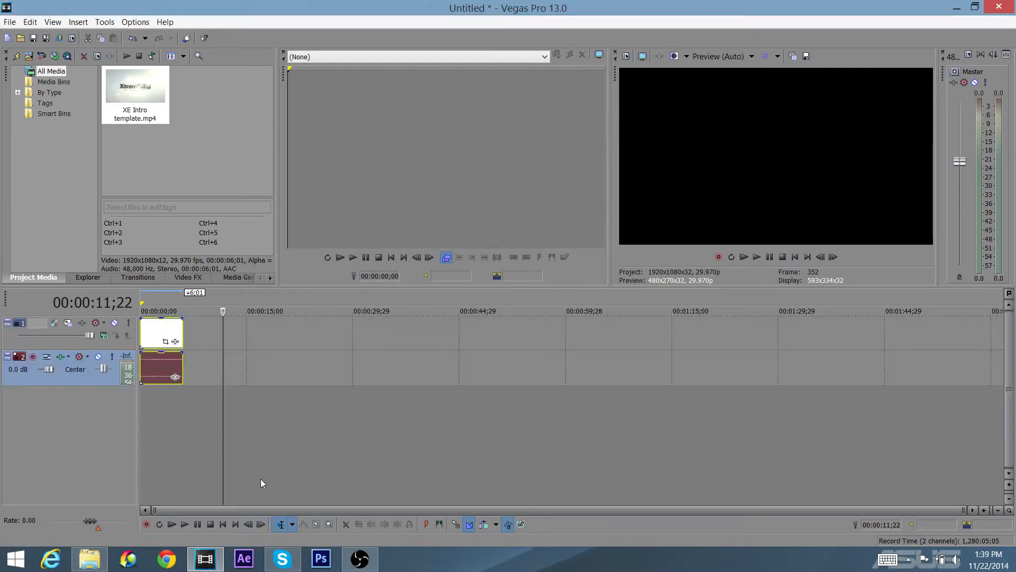
Step: Play back the intro clip from near its beginning
{"action": "left_click", "coordinate": [146, 334]}
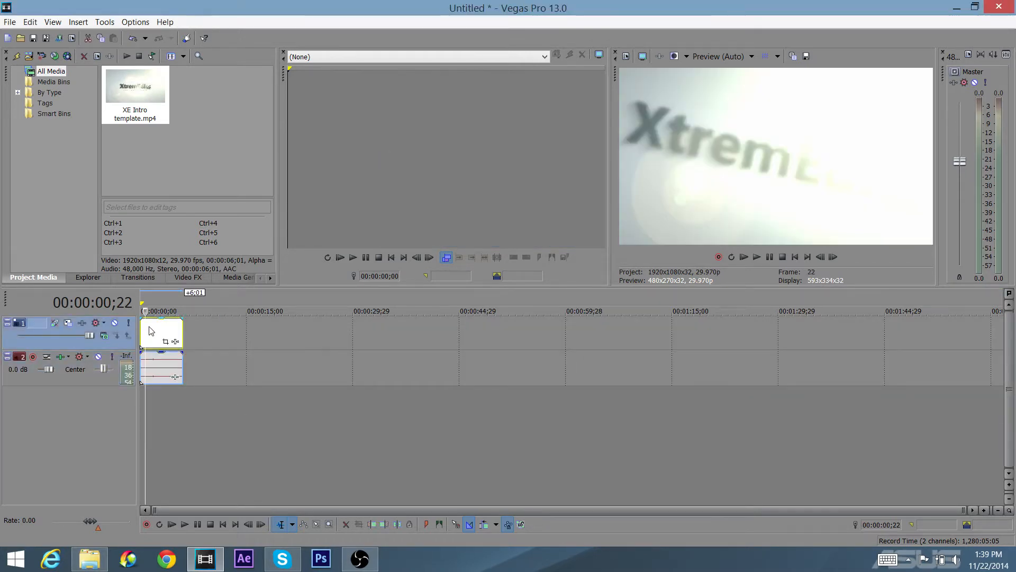
{"action": "key", "text": "space"}
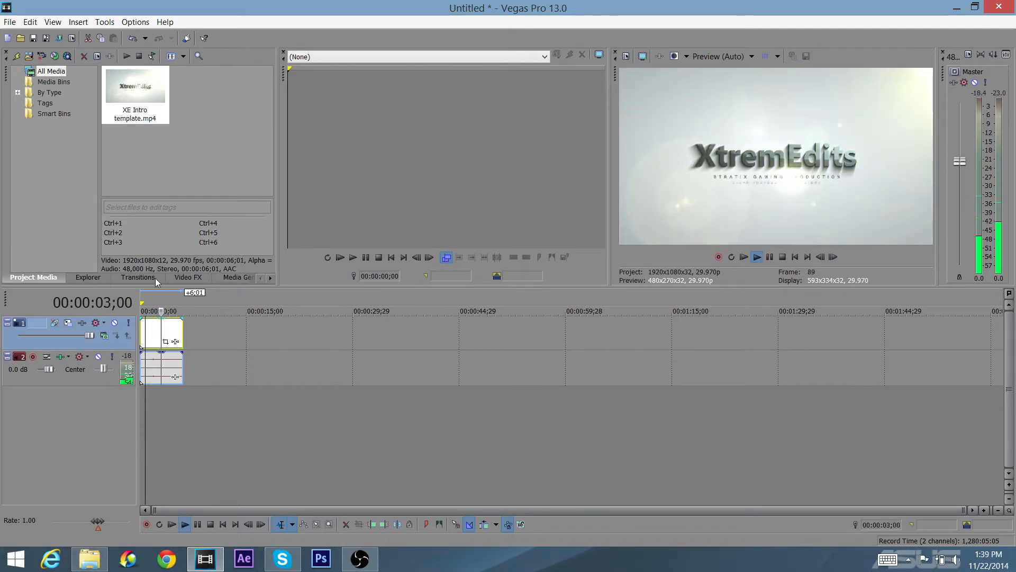
{"action": "key", "text": "space"}
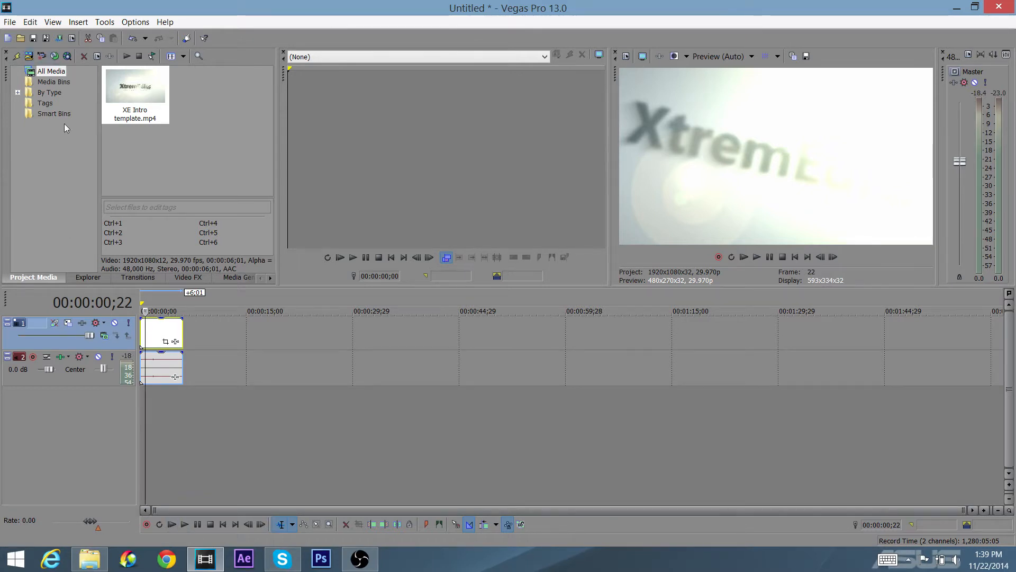
Step: Import 20141115154714.mp4 from the Videos folder and place it after the intro clip on the same tracks
{"action": "left_click", "coordinate": [4, 21]}
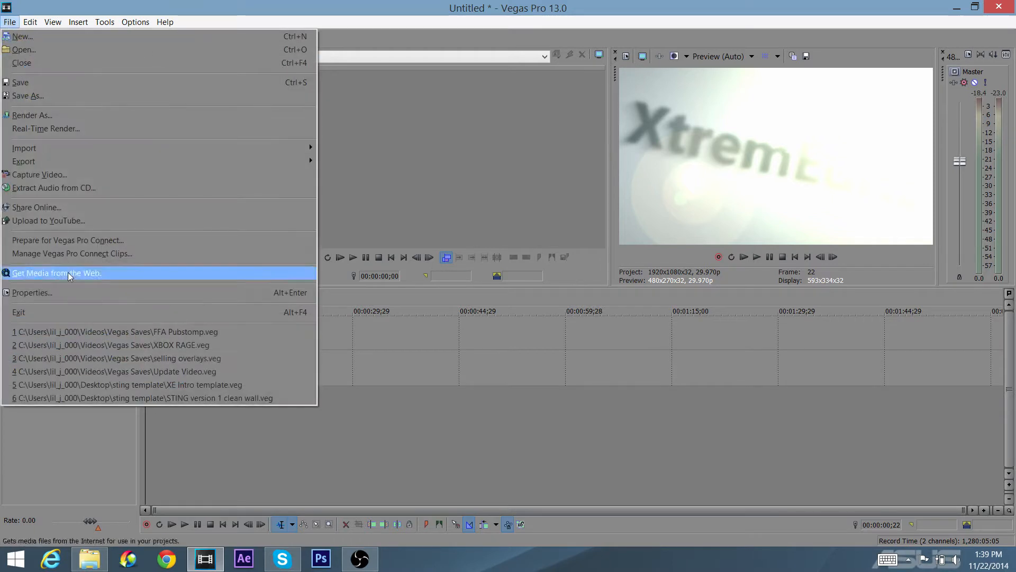
{"action": "mouse_move", "coordinate": [219, 156]}
{"action": "left_click", "coordinate": [349, 148]}
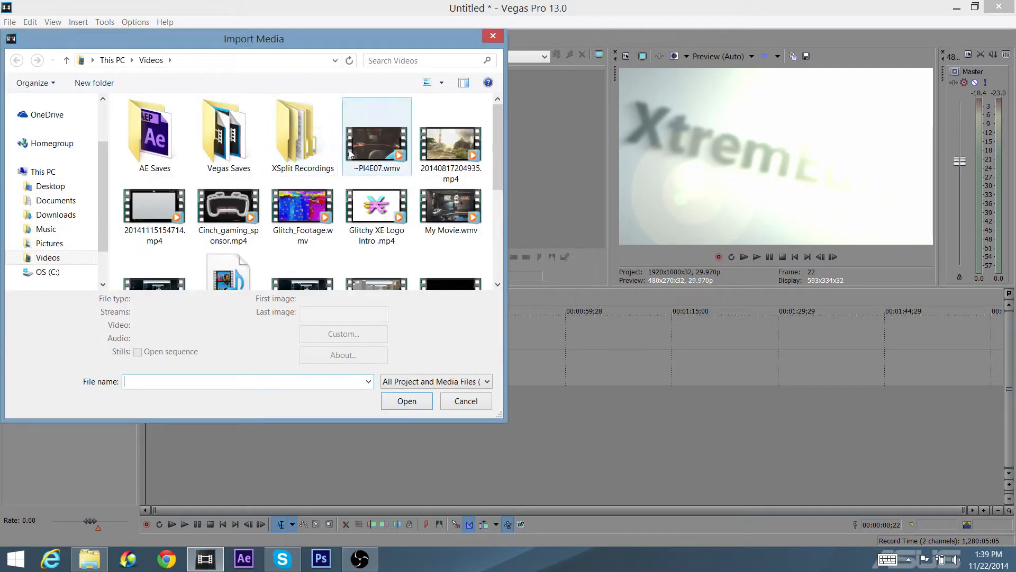
{"action": "left_click", "coordinate": [146, 205]}
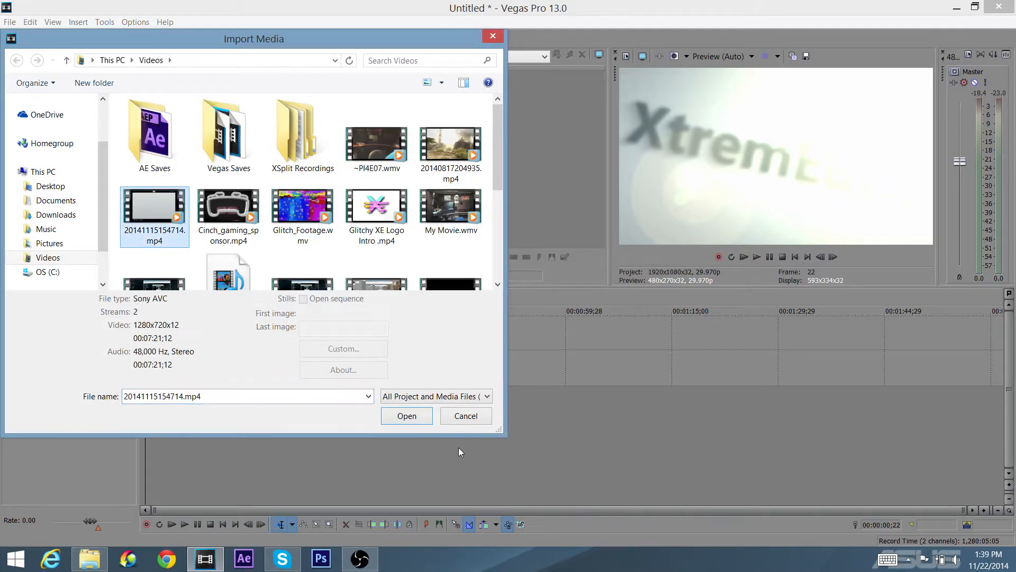
{"action": "left_click", "coordinate": [407, 401]}
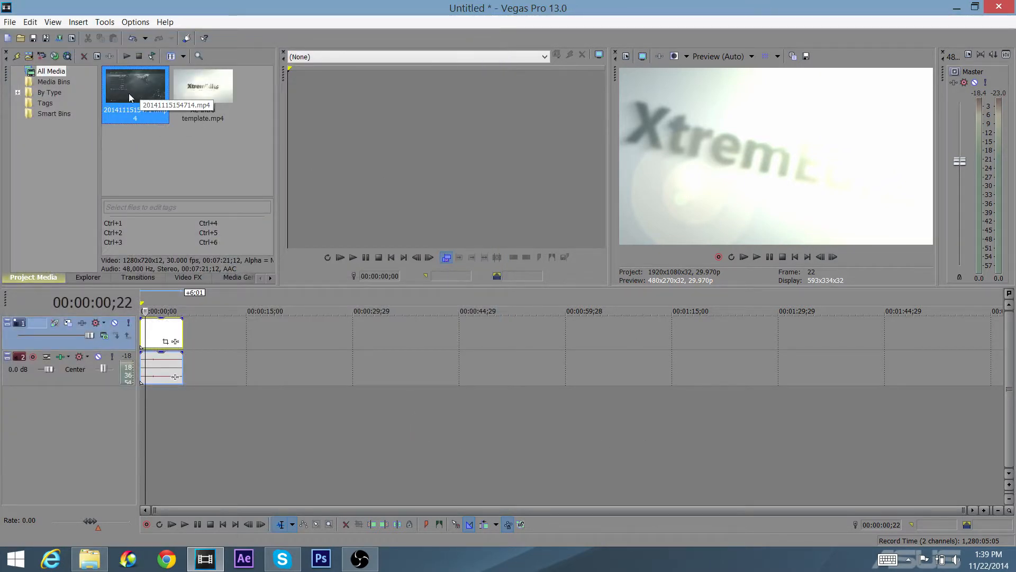
{"action": "left_click_drag", "start_coordinate": [129, 93], "coordinate": [194, 338]}
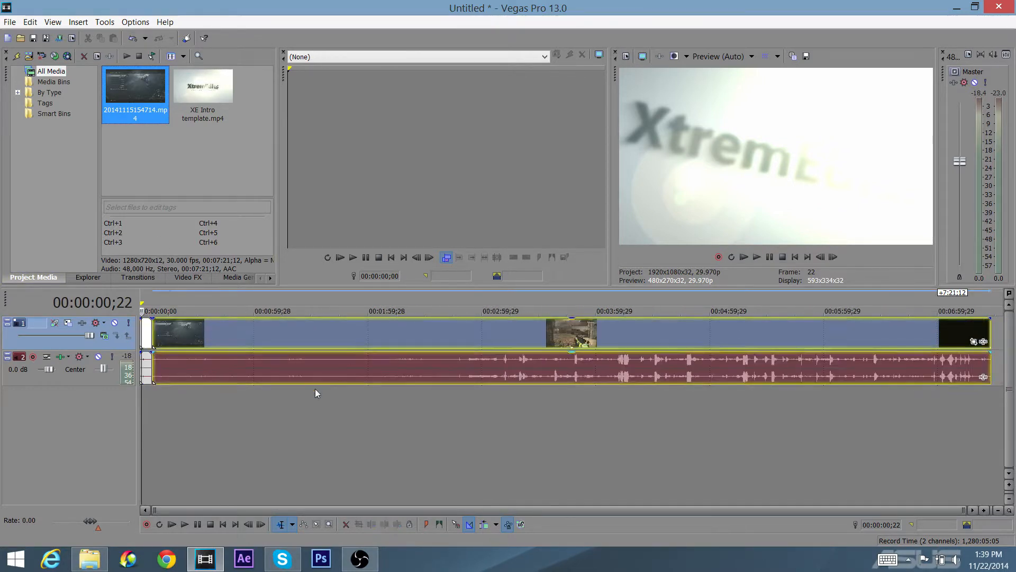
Step: Move the gameplay clip earlier so it overlaps the end of the intro with a crossfade of about 0;24
{"action": "left_click", "coordinate": [157, 360]}
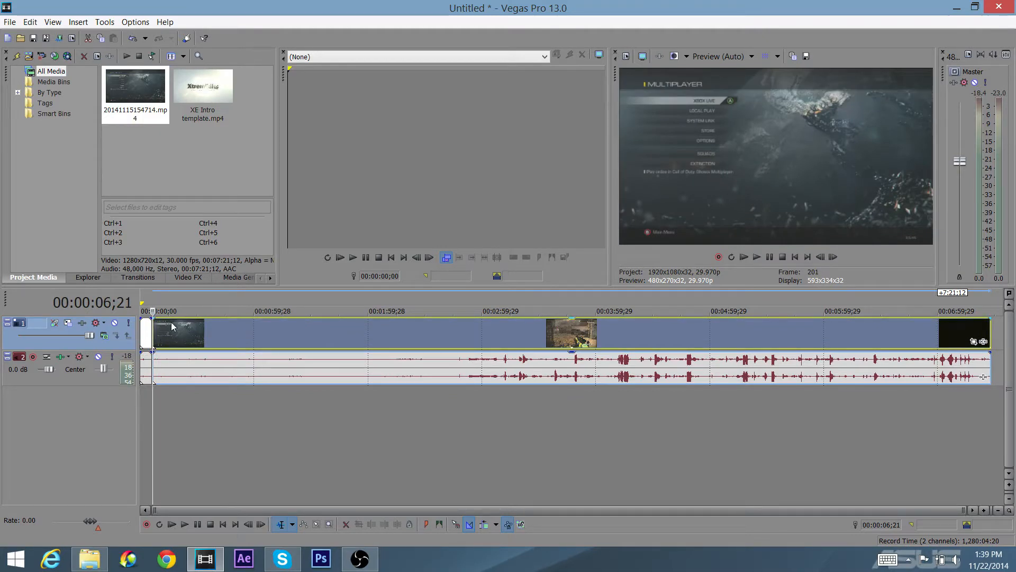
{"action": "scroll", "coordinate": [171, 326], "scroll_direction": "up", "scroll_amount": 8}
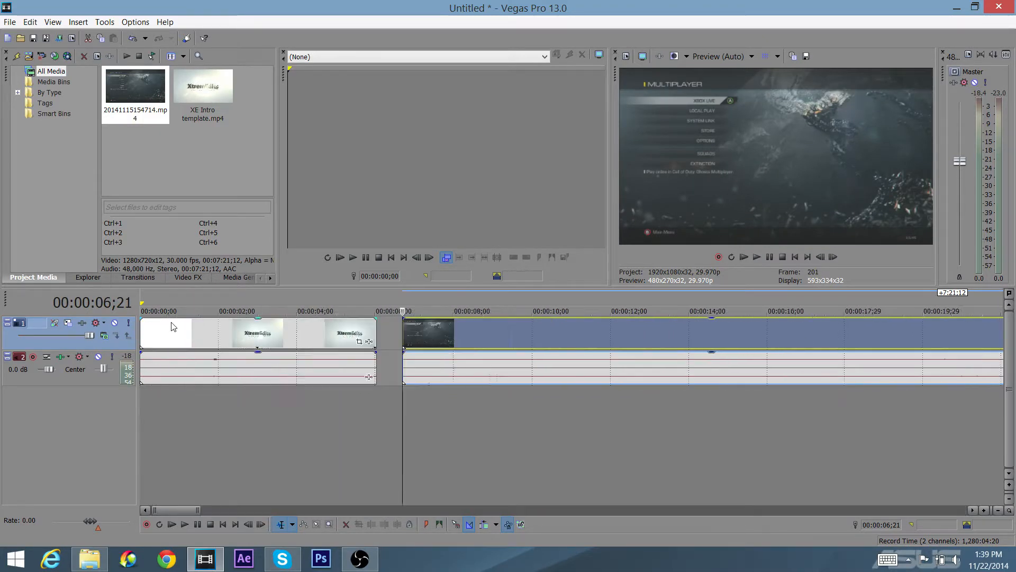
{"action": "scroll", "coordinate": [171, 326], "scroll_direction": "down", "scroll_amount": 5}
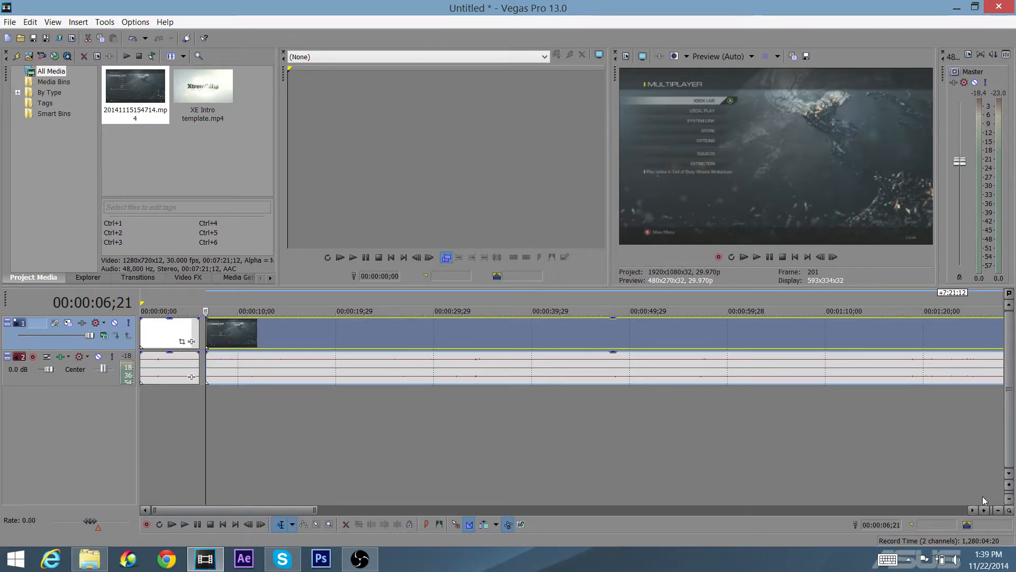
{"action": "left_click", "coordinate": [985, 510]}
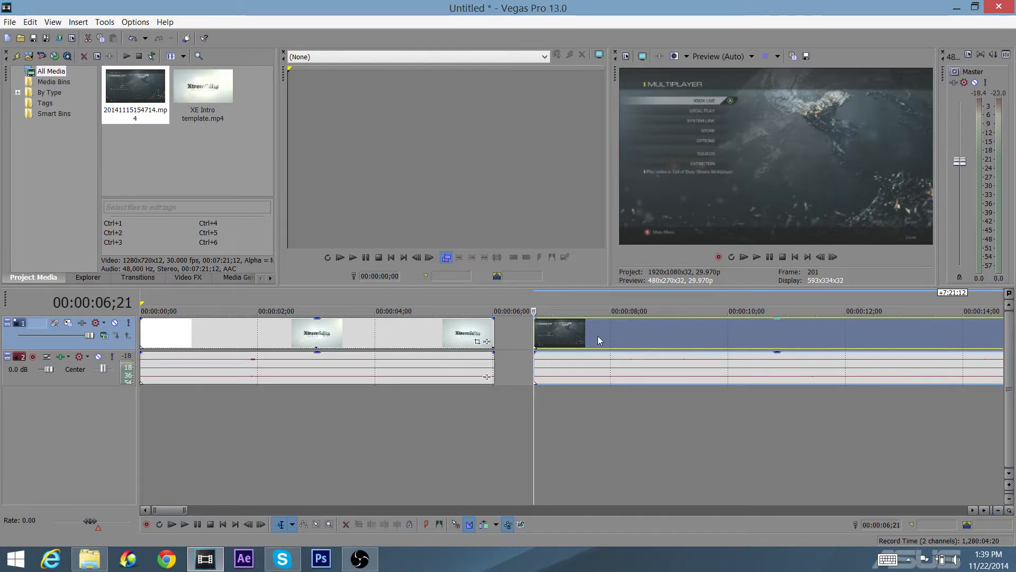
{"action": "left_click_drag", "start_coordinate": [595, 337], "coordinate": [512, 350]}
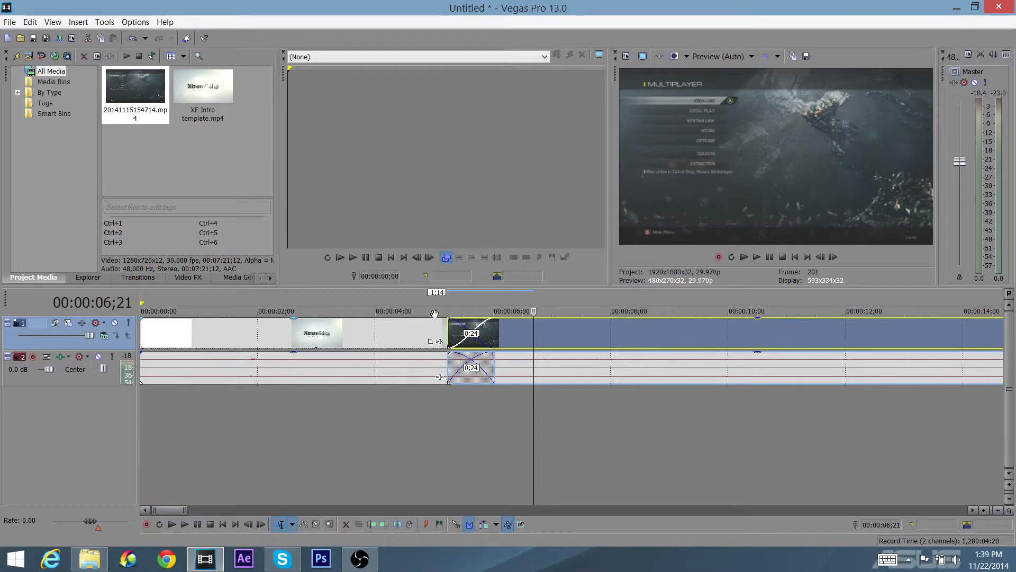
Step: Play back the crossfade between the intro and the gameplay clip
{"action": "left_click", "coordinate": [446, 302]}
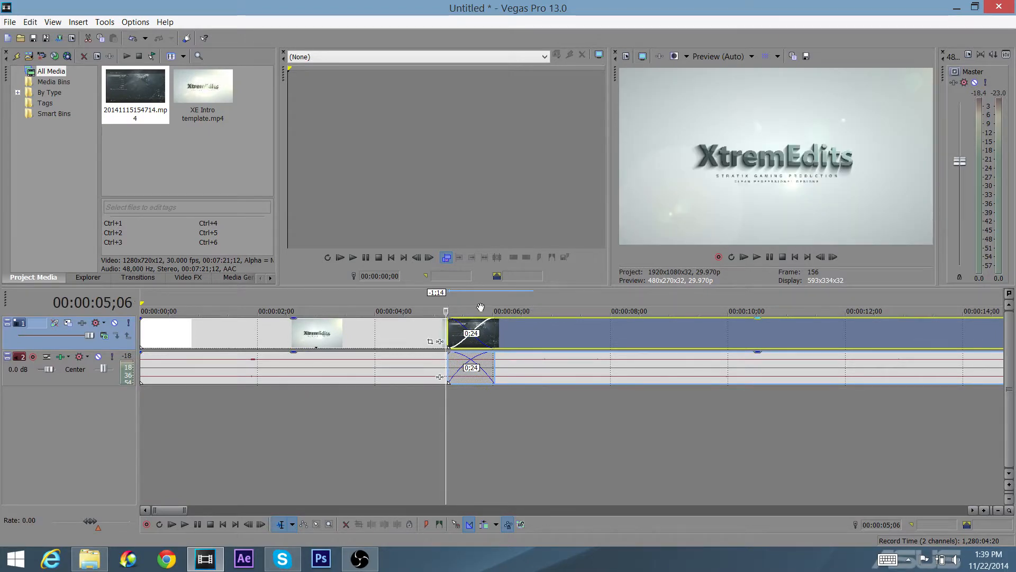
{"action": "key", "text": "space"}
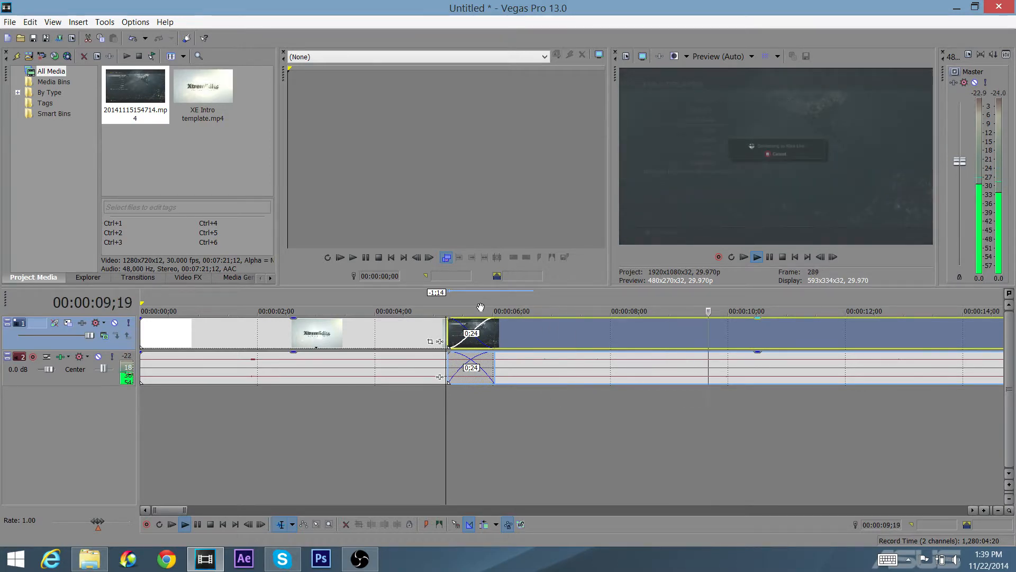
{"action": "key", "text": "space"}
Step: Place the timeline cursor at 00:02:50;24 in the gameplay clip
{"action": "scroll", "coordinate": [485, 322], "scroll_direction": "down", "scroll_amount": 4}
{"action": "scroll", "coordinate": [485, 321], "scroll_direction": "down", "scroll_amount": 5}
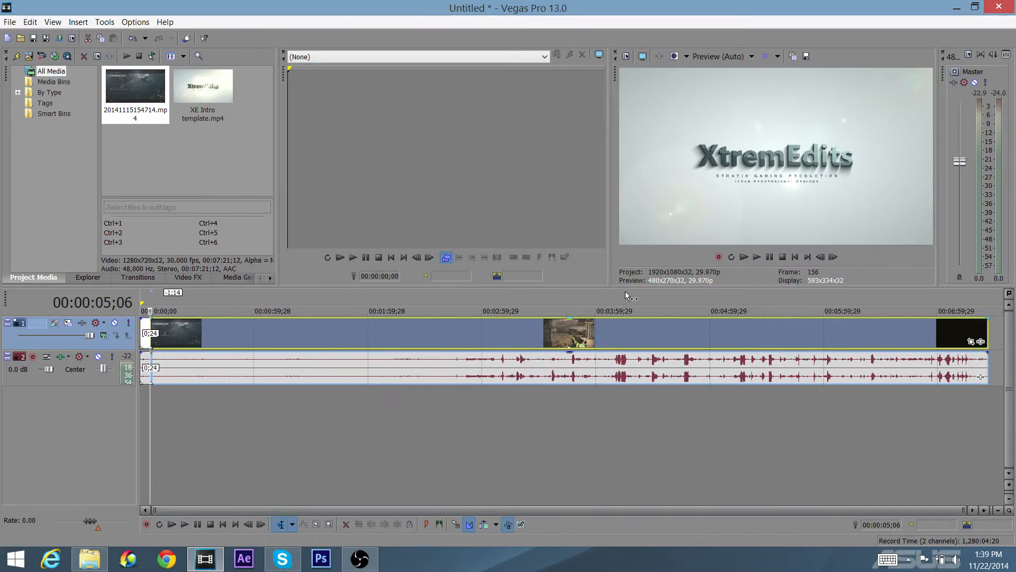
{"action": "left_click", "coordinate": [465, 342]}
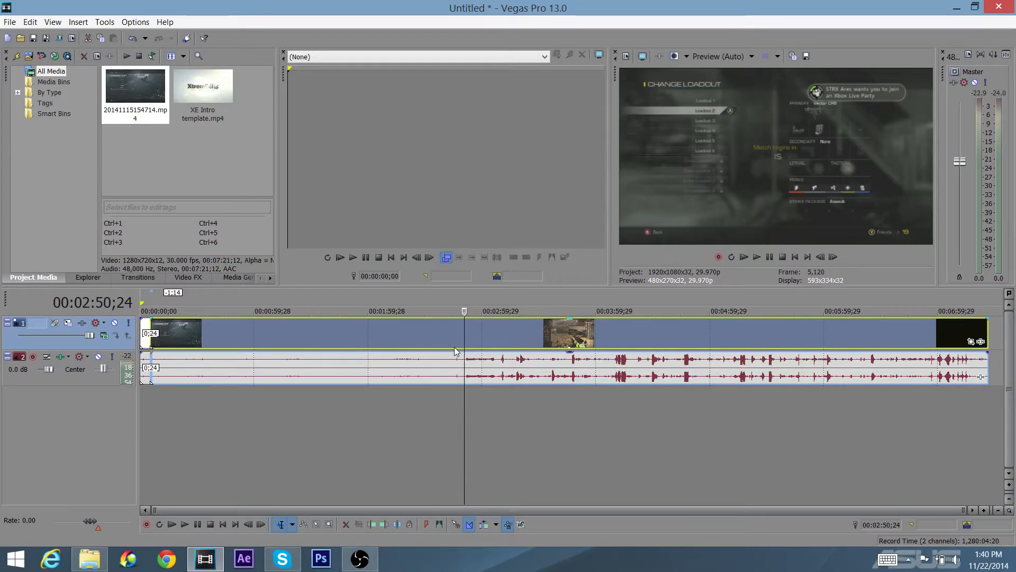
{"action": "key", "text": "s"}
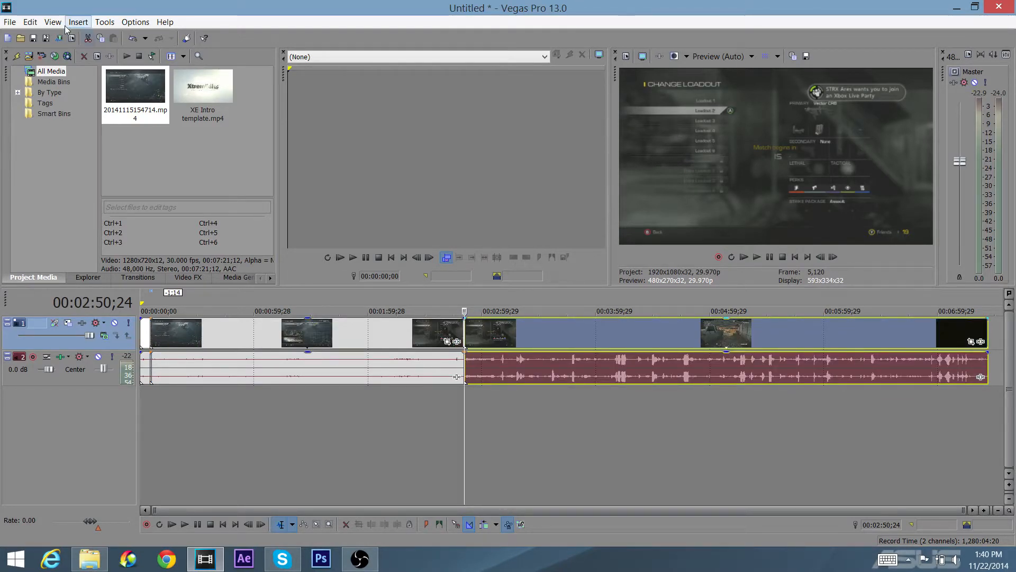
{"action": "left_click", "coordinate": [40, 23]}
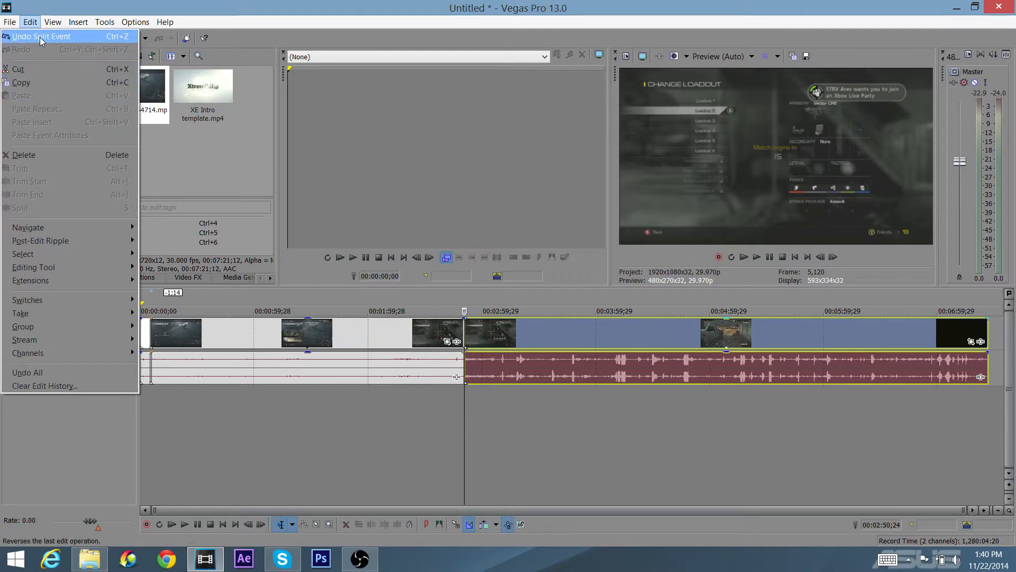
{"action": "left_click", "coordinate": [40, 37]}
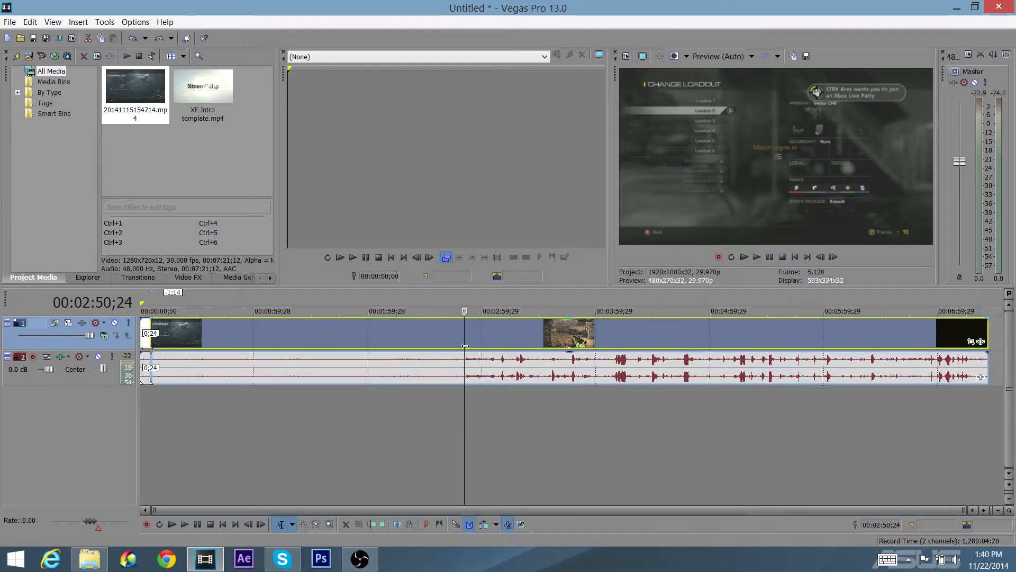
Step: Split the gameplay clip at the cursor position and delete the part before the split
{"action": "right_click", "coordinate": [464, 348]}
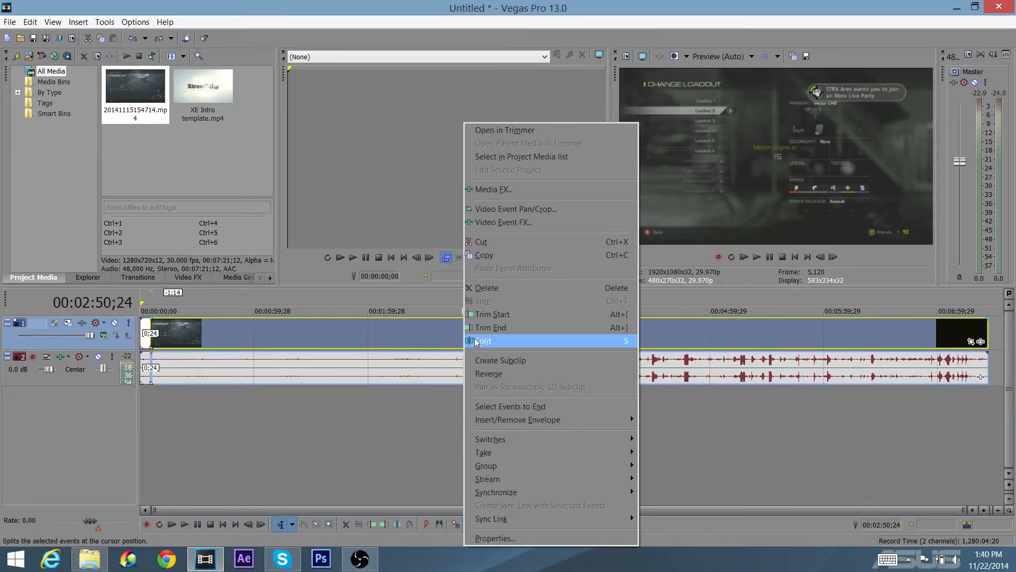
{"action": "left_click", "coordinate": [483, 342]}
{"action": "left_click", "coordinate": [436, 334]}
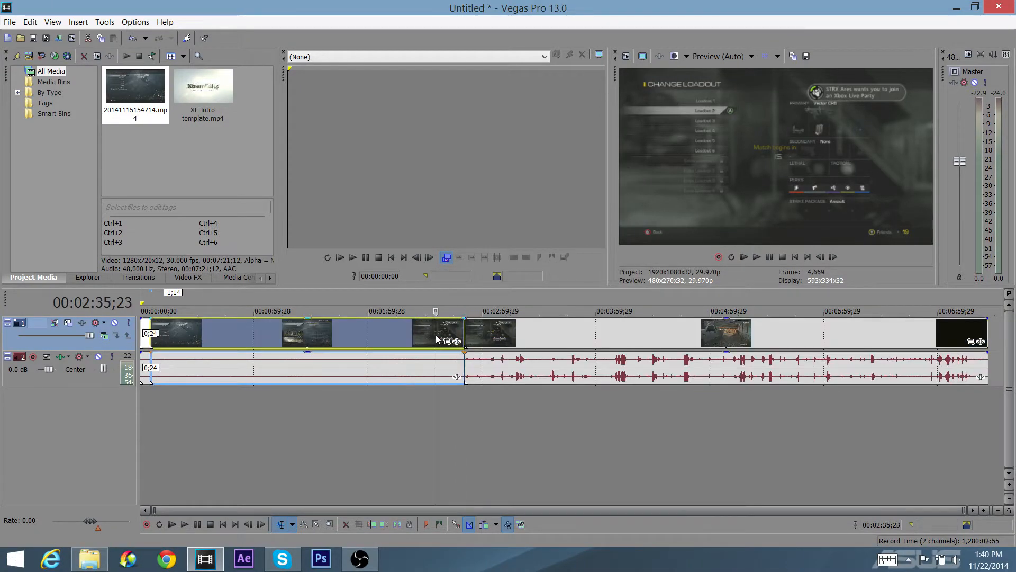
{"action": "right_click", "coordinate": [435, 334]}
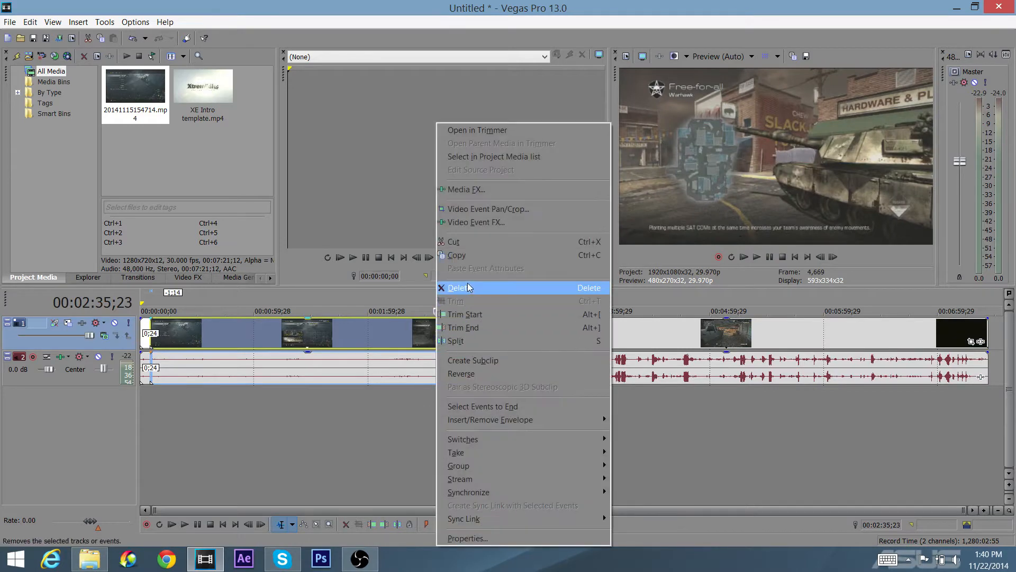
{"action": "left_click", "coordinate": [395, 406]}
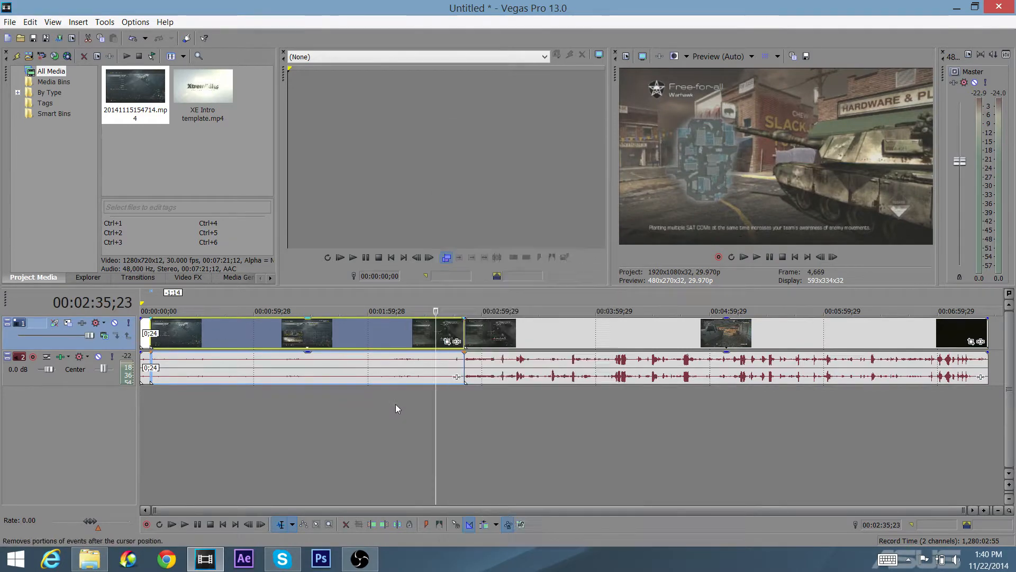
{"action": "left_click", "coordinate": [435, 335]}
{"action": "key", "text": "Delete"}
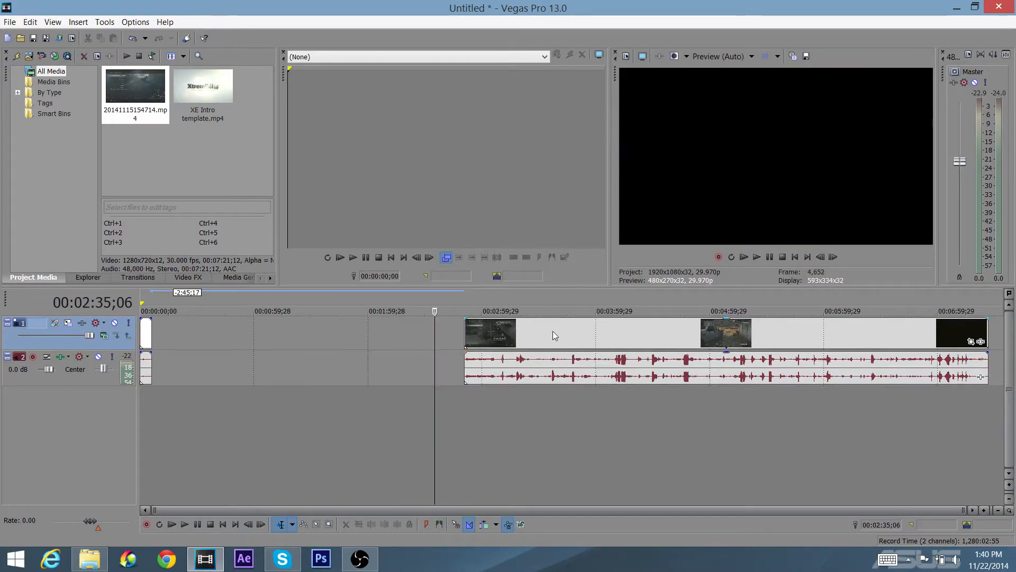
Step: Move the remaining gameplay clip to overlap the end of the intro by about 2;12 and play back the transition
{"action": "left_click_drag", "start_coordinate": [553, 332], "coordinate": [141, 295]}
{"action": "left_click", "coordinate": [142, 295]}
{"action": "key", "text": "space"}
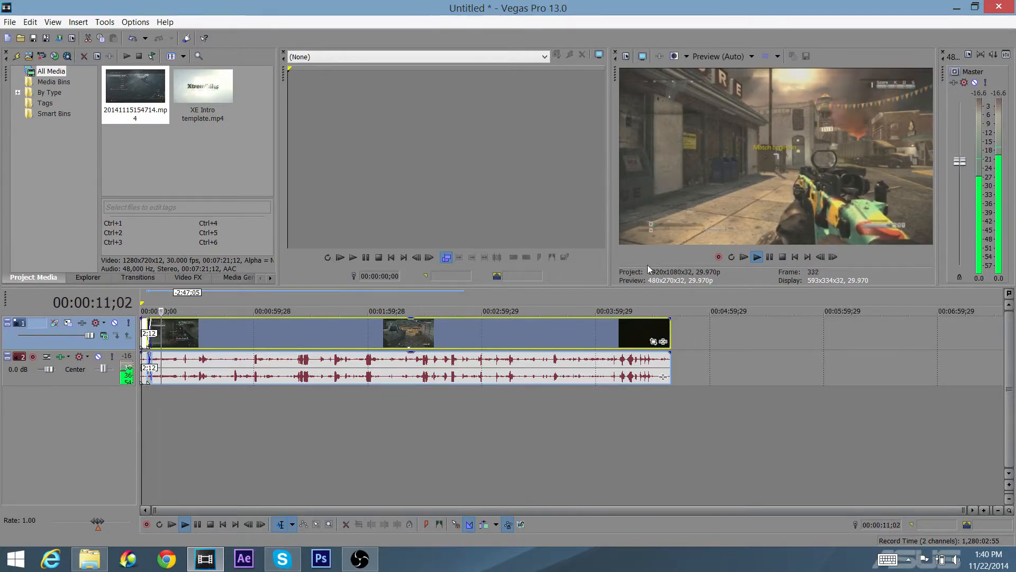
{"action": "key", "text": "space"}
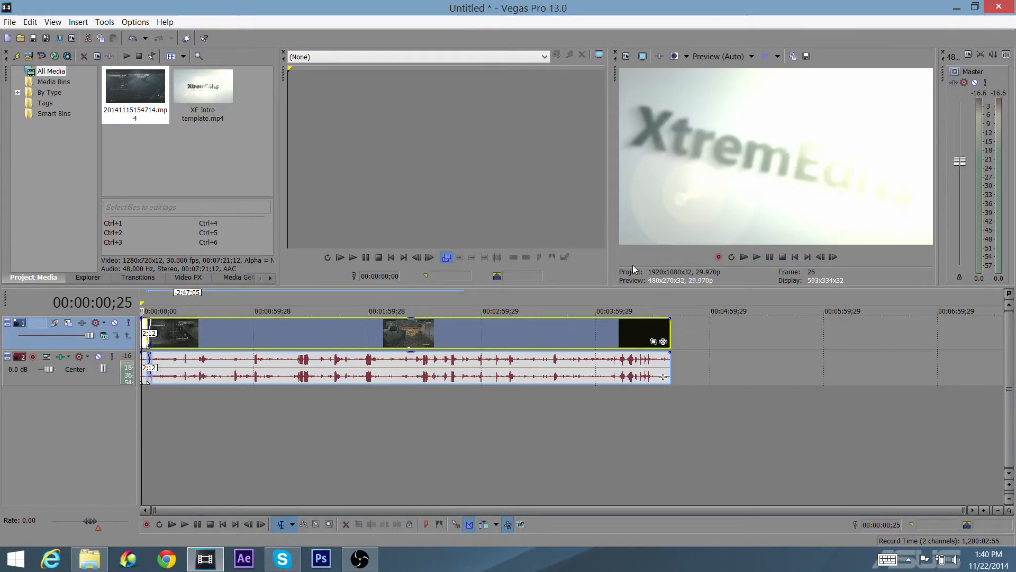
Step: Play back the gameplay clip from 00:00:59;06 to check the audio peak near the one-minute mark
{"action": "left_click", "coordinate": [153, 302]}
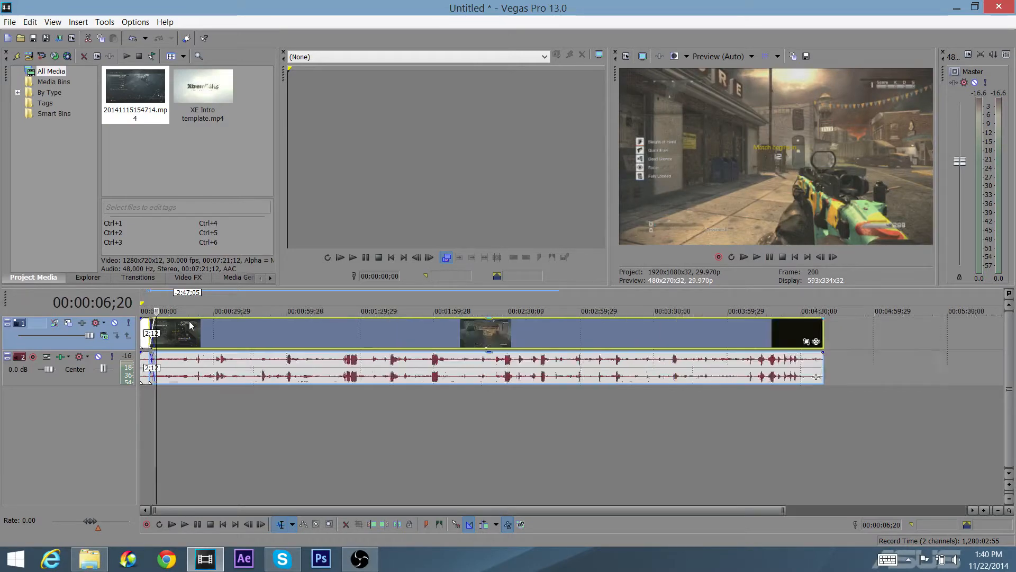
{"action": "scroll", "coordinate": [661, 364], "scroll_direction": "up", "scroll_amount": 8}
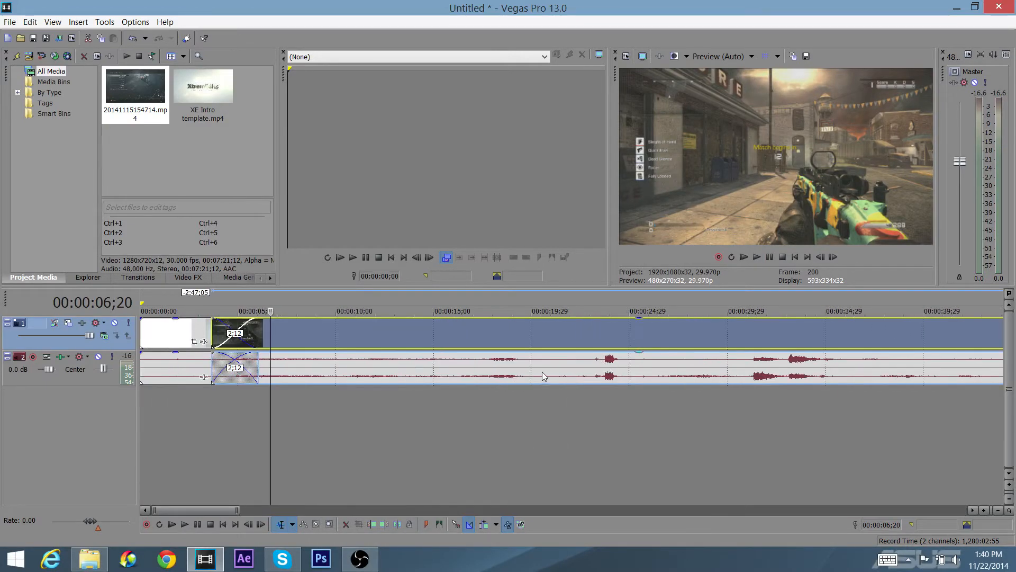
{"action": "scroll", "coordinate": [661, 365], "scroll_direction": "down", "scroll_amount": 4}
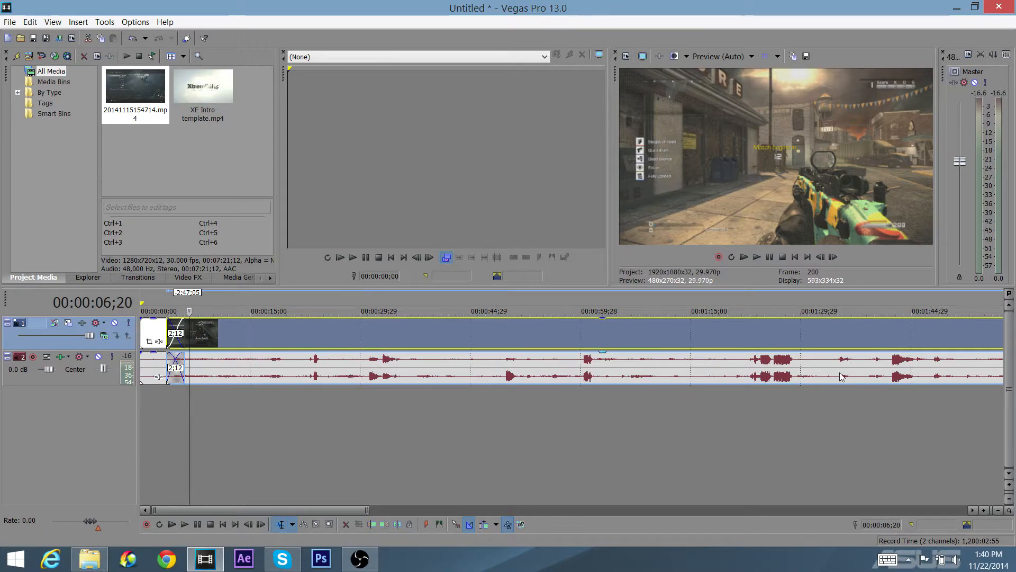
{"action": "left_click", "coordinate": [580, 362]}
{"action": "key", "text": "space"}
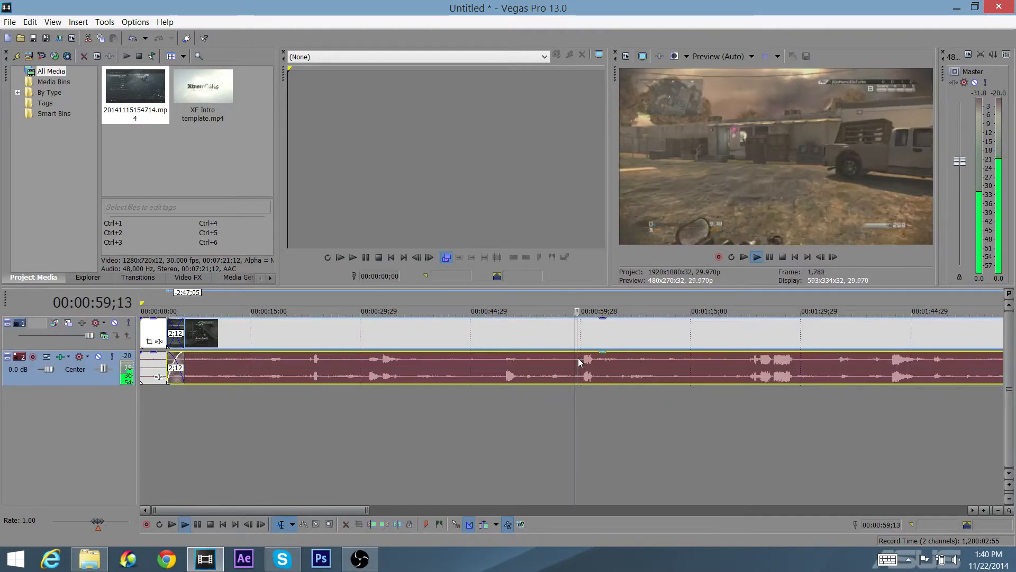
{"action": "key", "text": "space"}
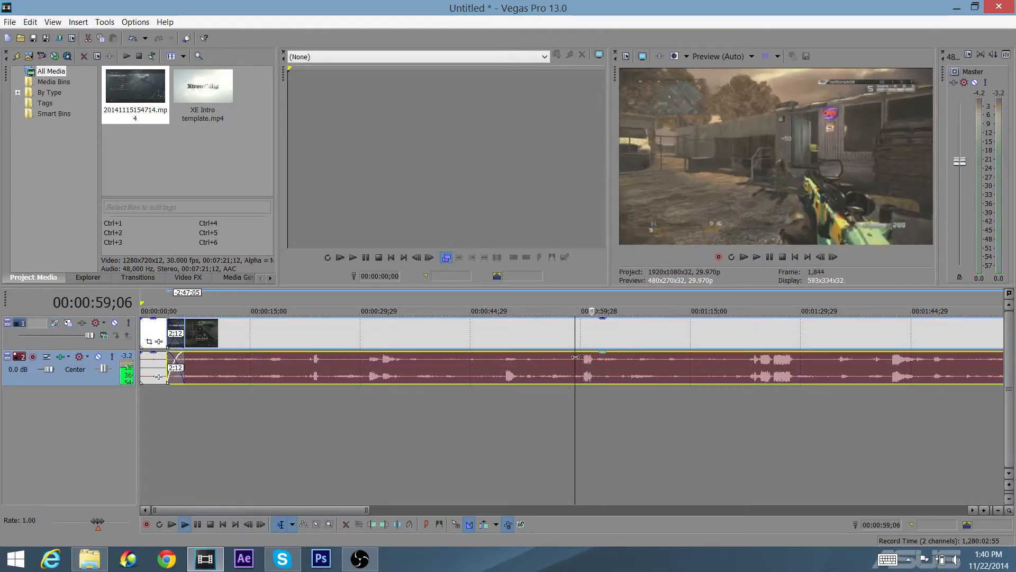
Step: Play back the gameplay at the audio peaks near 00:00:49 and 00:00:31, and return the cursor to the peak at 00:01:00;13
{"action": "left_click", "coordinate": [583, 357]}
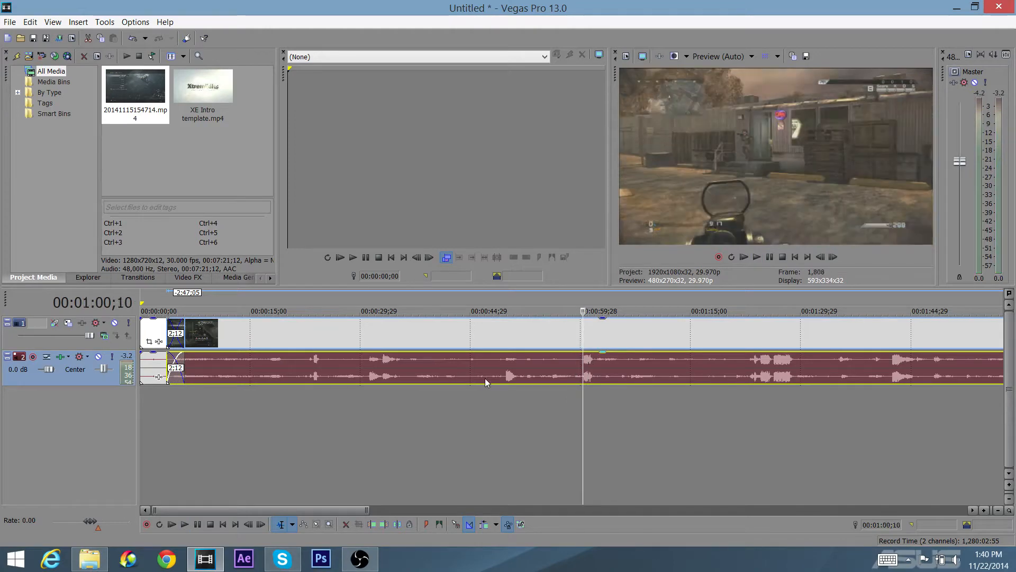
{"action": "left_click", "coordinate": [507, 376]}
{"action": "key", "text": "space"}
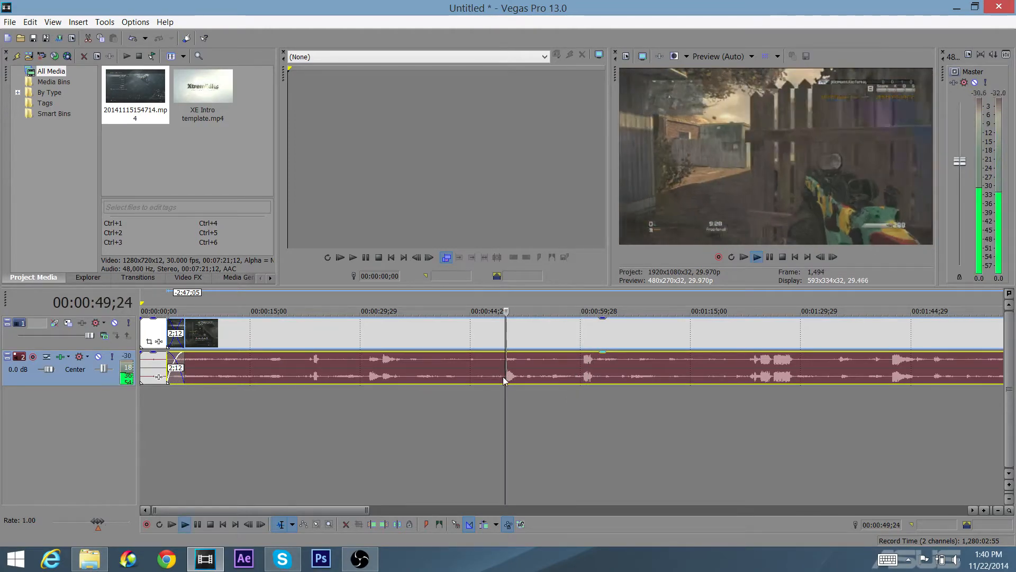
{"action": "key", "text": "space"}
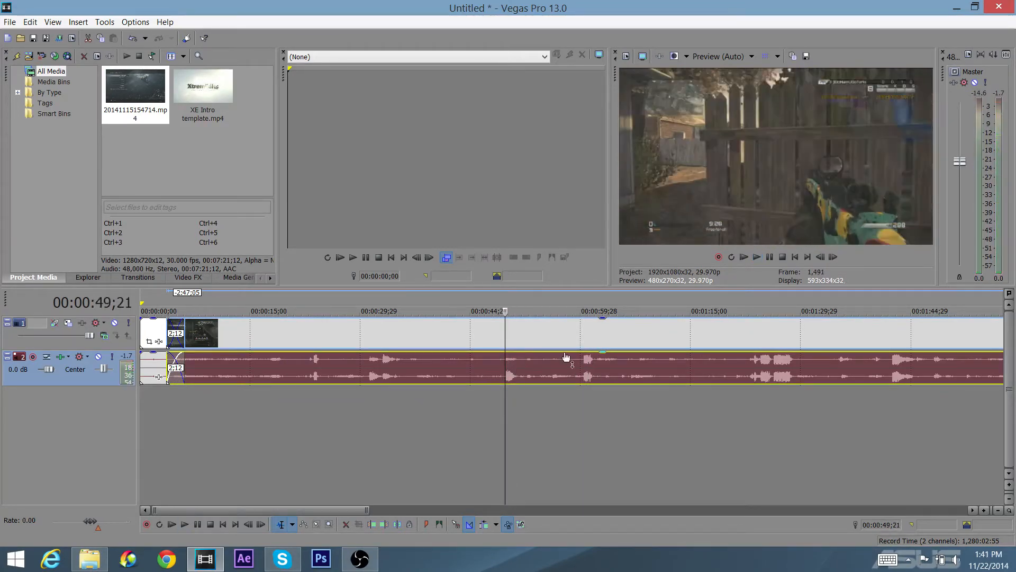
{"action": "left_click", "coordinate": [369, 377]}
{"action": "key", "text": "space"}
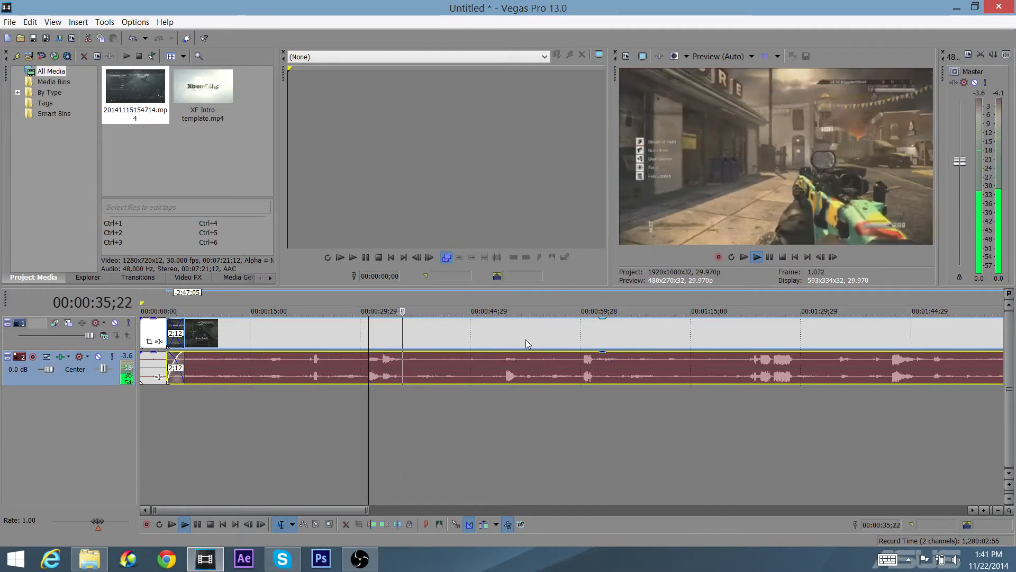
{"action": "key", "text": "space"}
{"action": "left_click", "coordinate": [585, 366]}
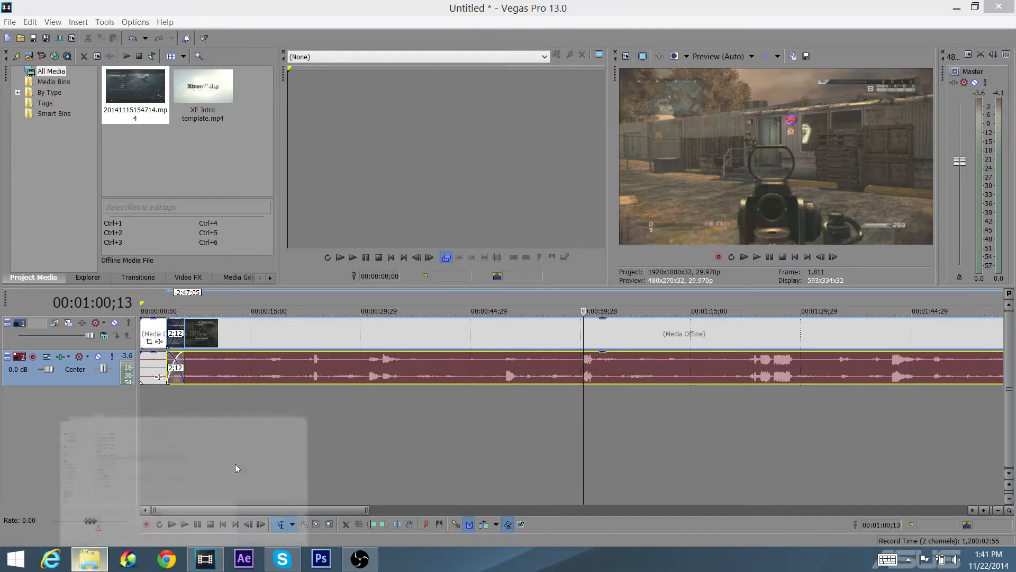
Step: Add Gramatik - Lonely & Cold (Original Mix).mp3 from the Music folder to a new audio track, starting at about 00:00:30
{"action": "mouse_move", "coordinate": [90, 558]}
{"action": "left_click", "coordinate": [235, 464]}
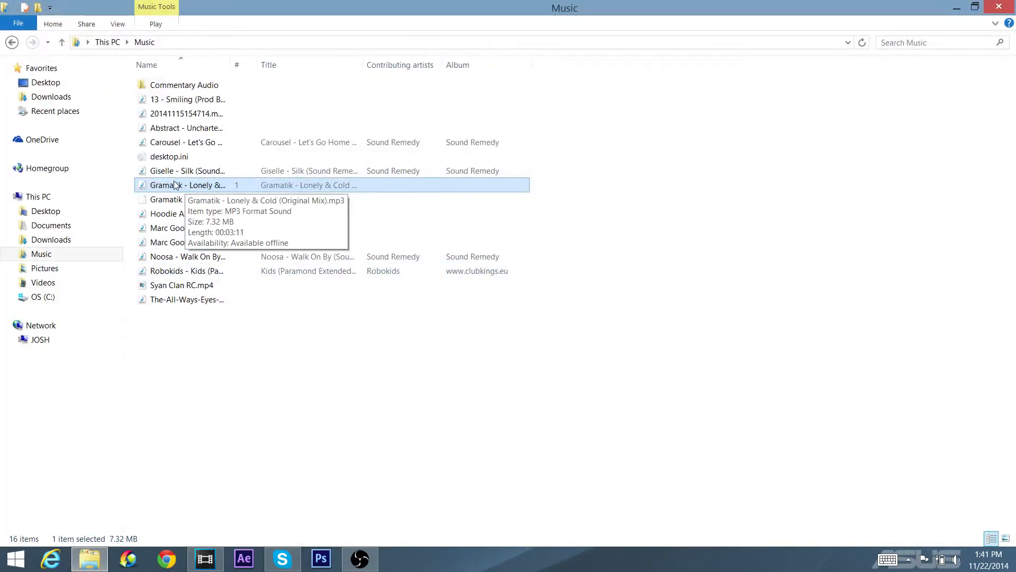
{"action": "left_click_drag", "start_coordinate": [186, 189], "coordinate": [361, 443]}
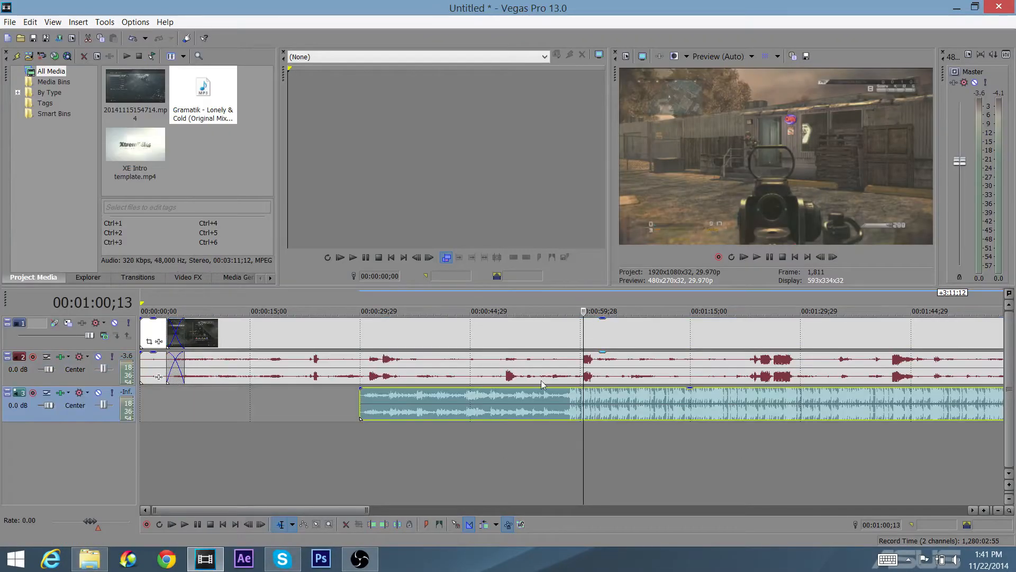
Step: Shift the song about 1;21 later so its beat drop falls roughly at the gameplay's audio peak near 00:01:00
{"action": "left_click", "coordinate": [569, 402]}
{"action": "left_click_drag", "start_coordinate": [815, 411], "coordinate": [825, 409]}
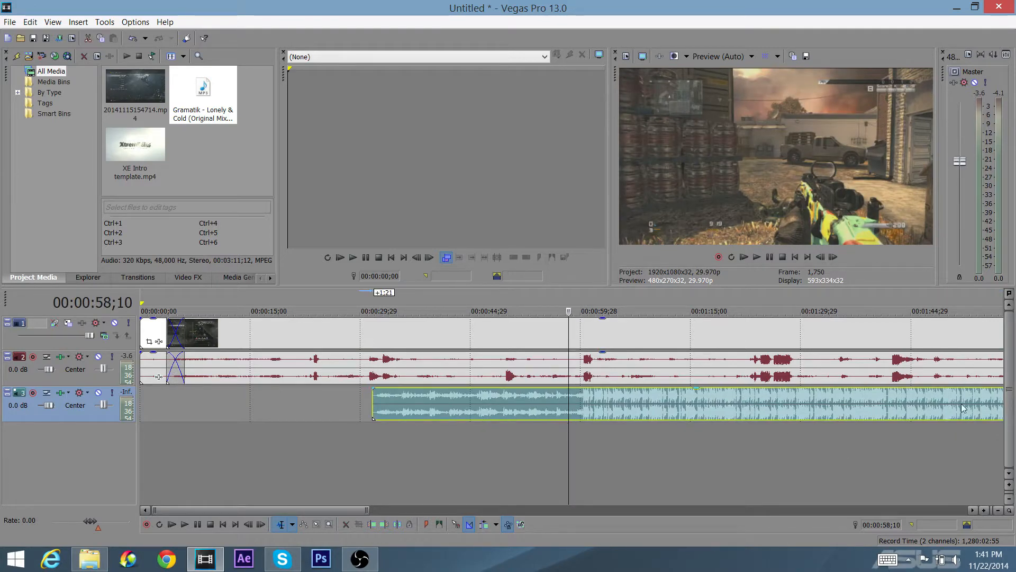
{"action": "scroll", "coordinate": [619, 469], "scroll_direction": "up", "scroll_amount": 5}
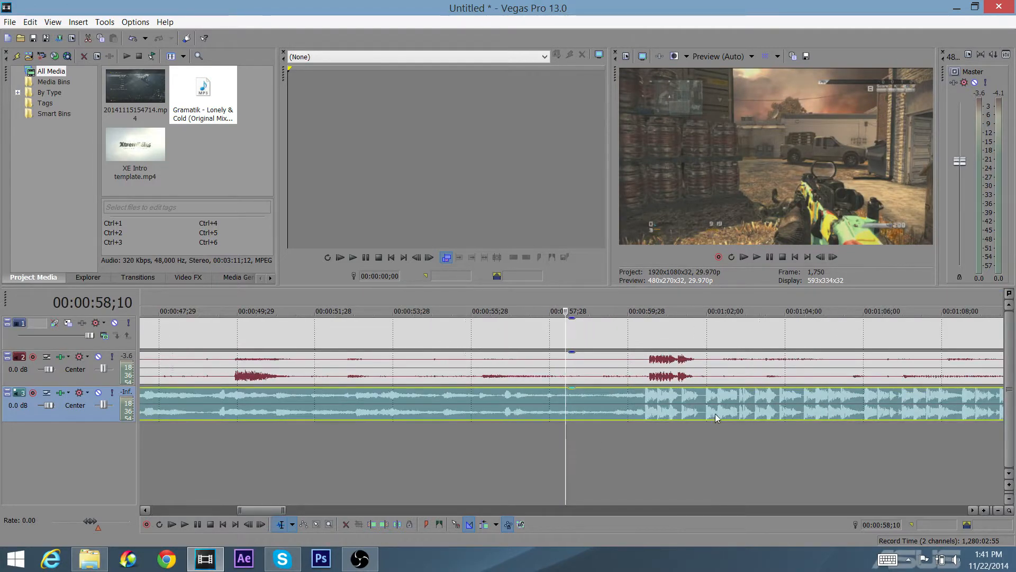
{"action": "scroll", "coordinate": [715, 417], "scroll_direction": "down", "scroll_amount": 6}
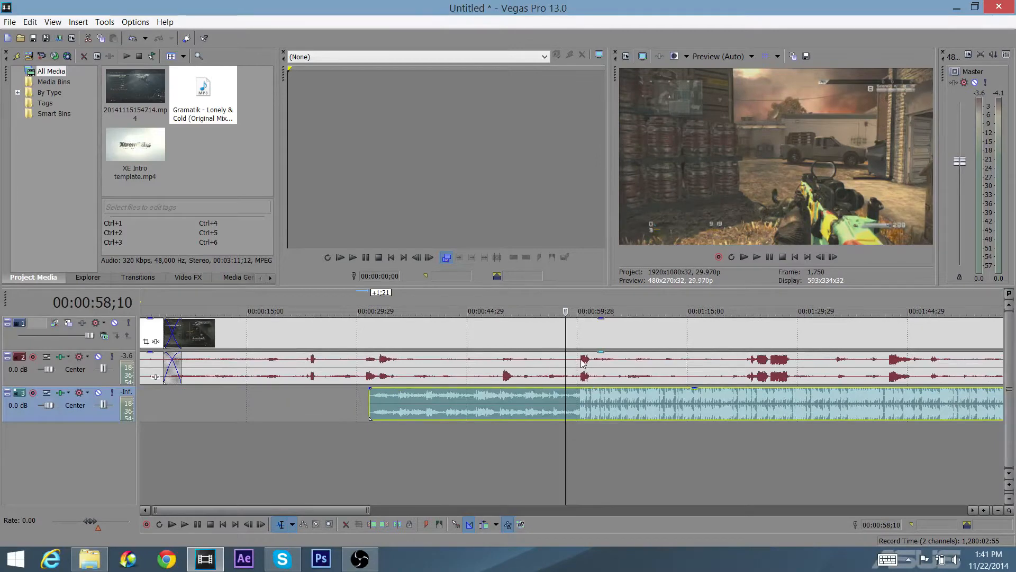
Step: Mute the music track and play back the gameplay audio from 00:01:00;15
{"action": "left_click", "coordinate": [582, 362]}
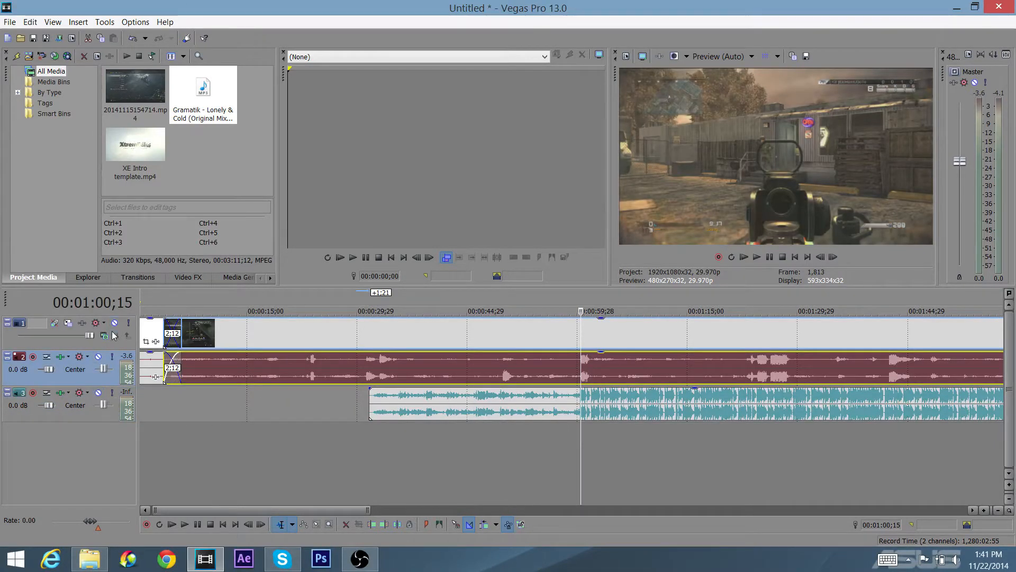
{"action": "left_click", "coordinate": [99, 393]}
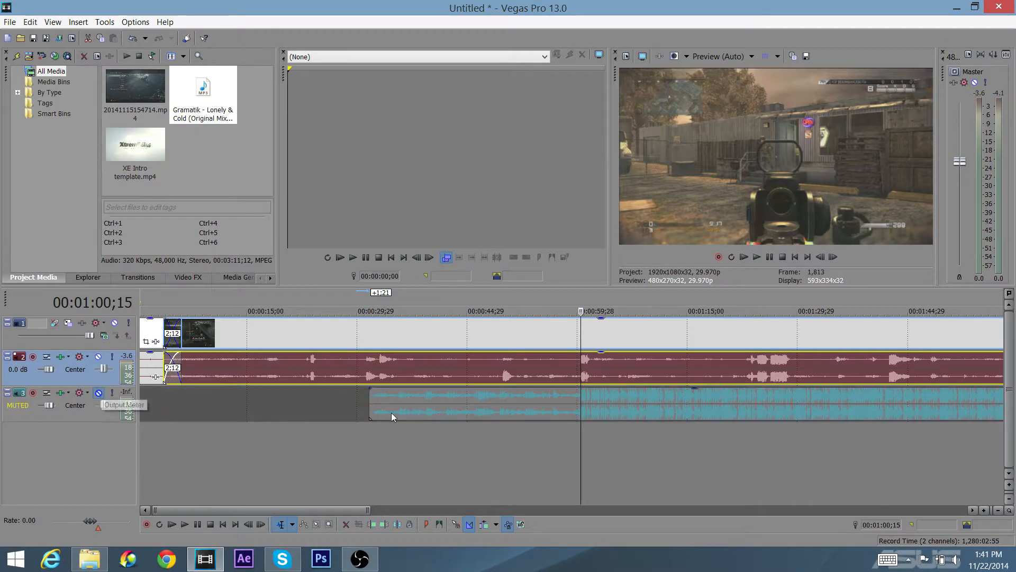
{"action": "key", "text": "space"}
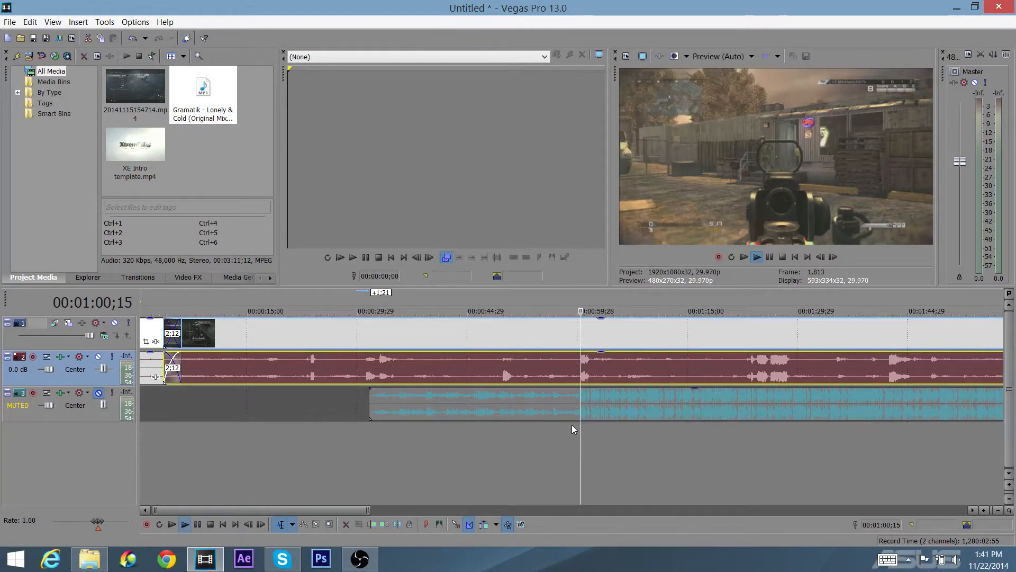
{"action": "key", "text": "space"}
{"action": "key", "text": "space"}
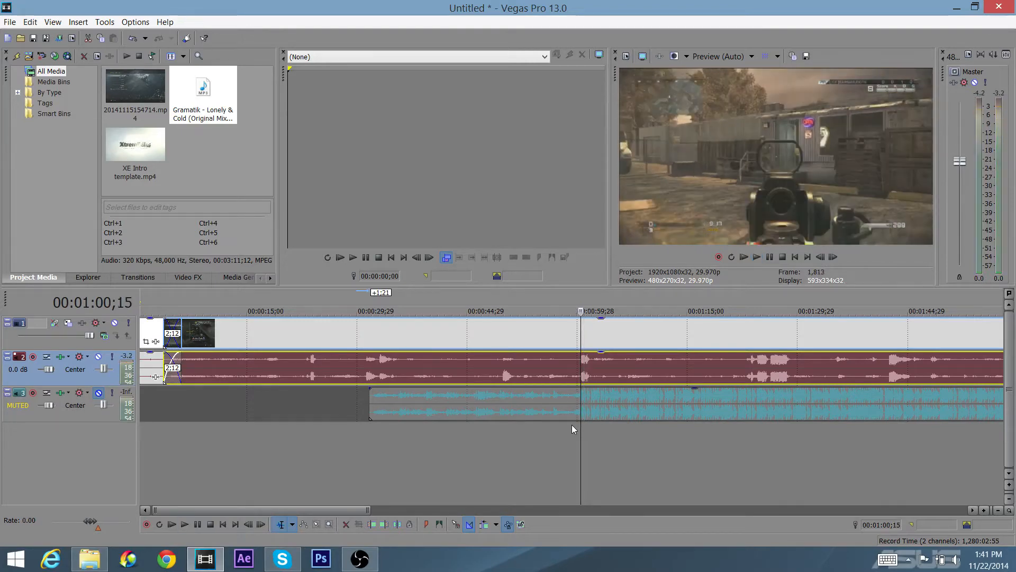
Step: Nudge the song so its beat drop lines up with the start of the gunshot waveform
{"action": "left_click", "coordinate": [596, 408]}
{"action": "scroll", "coordinate": [593, 408], "scroll_direction": "up", "scroll_amount": 5}
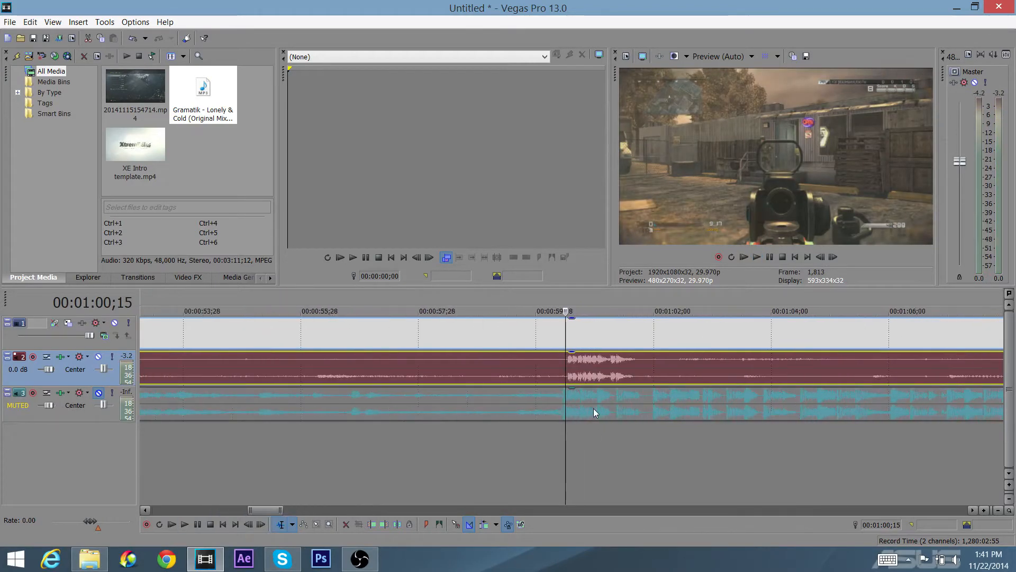
{"action": "left_click_drag", "start_coordinate": [603, 405], "coordinate": [591, 405]}
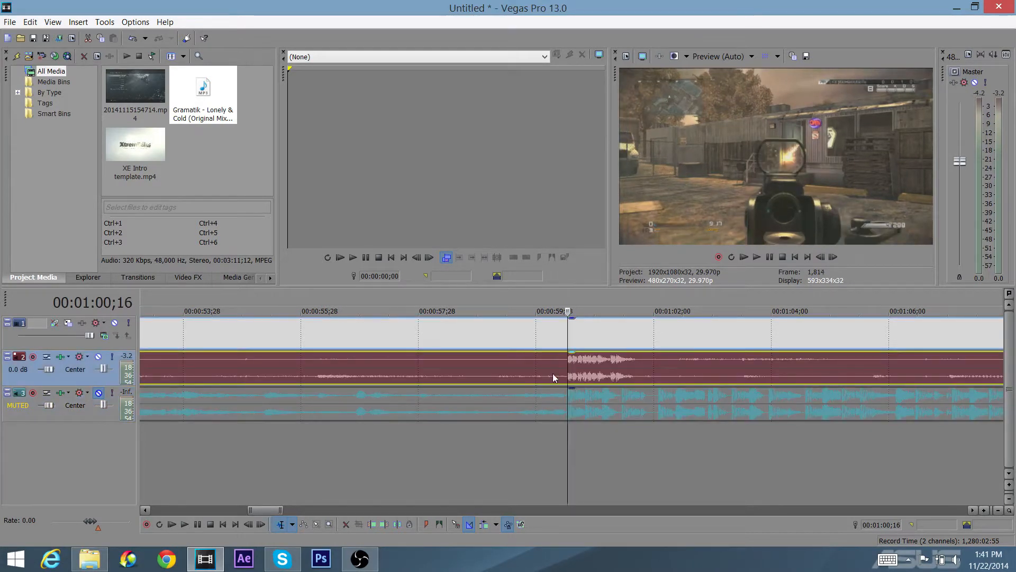
Step: Insert an unnamed marker at 00:01:00;15, just before the gunshot
{"action": "key", "text": "Left"}
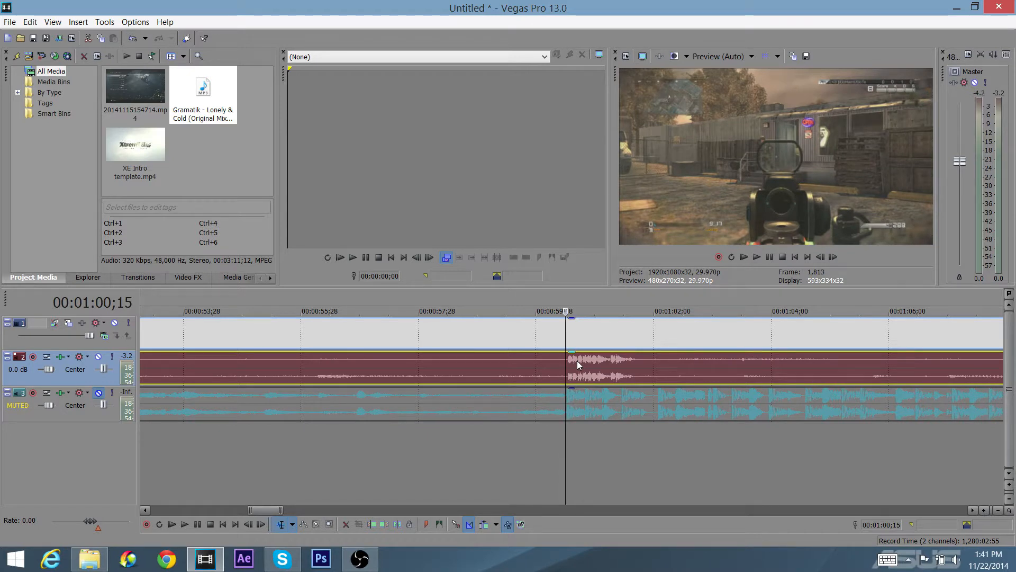
{"action": "key", "text": "m"}
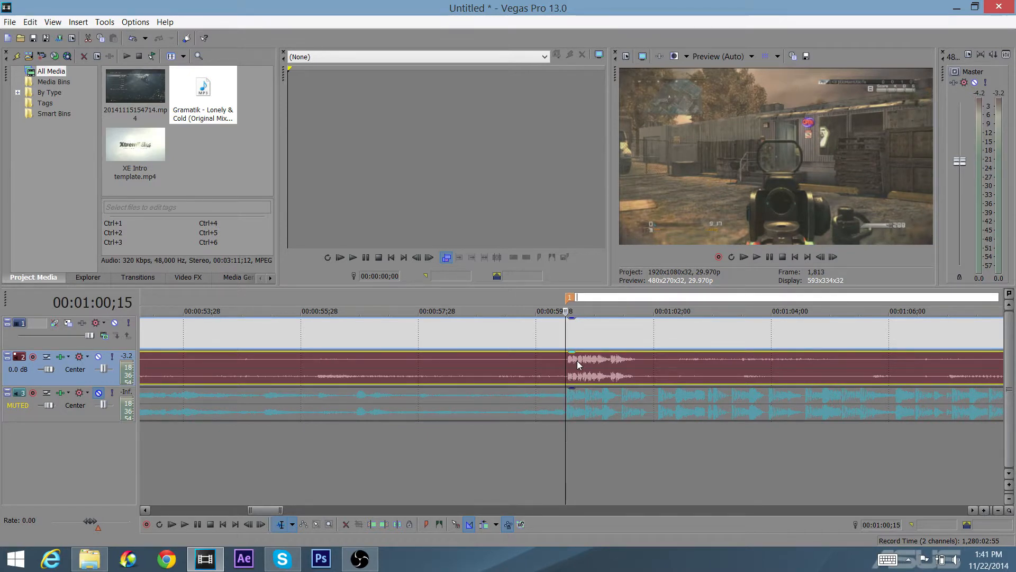
{"action": "left_click", "coordinate": [613, 487]}
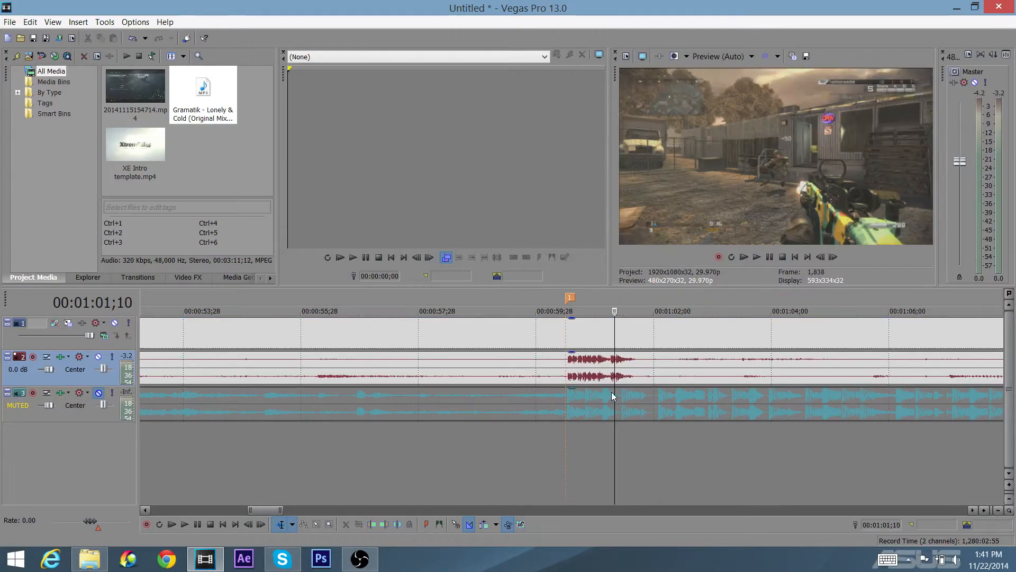
Step: Fine-align the song's beat drop with the gunshot waveform just after the marker and inspect the alignment at several zoom levels
{"action": "left_click", "coordinate": [594, 408]}
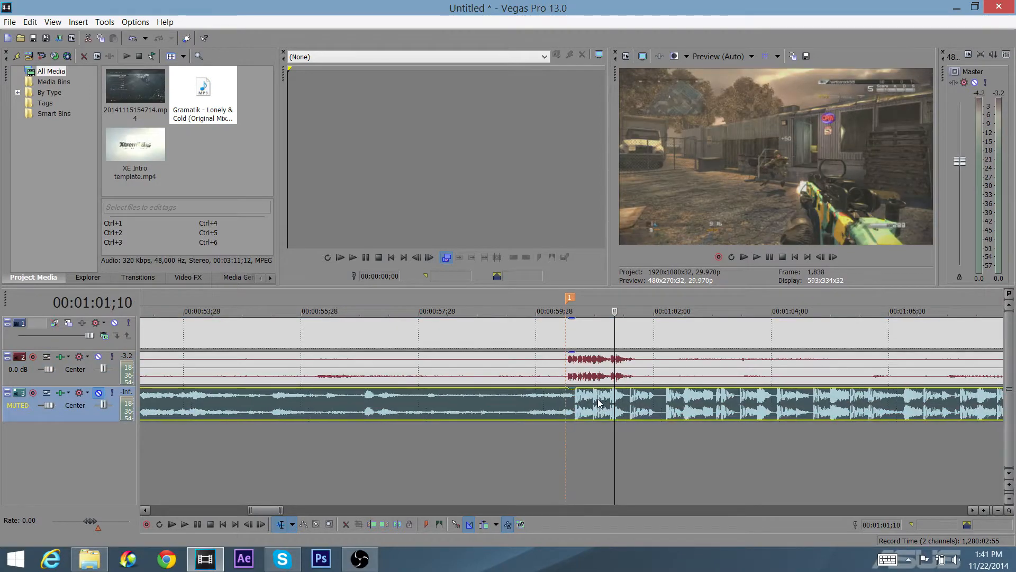
{"action": "scroll", "coordinate": [593, 402], "scroll_direction": "down", "scroll_amount": 4}
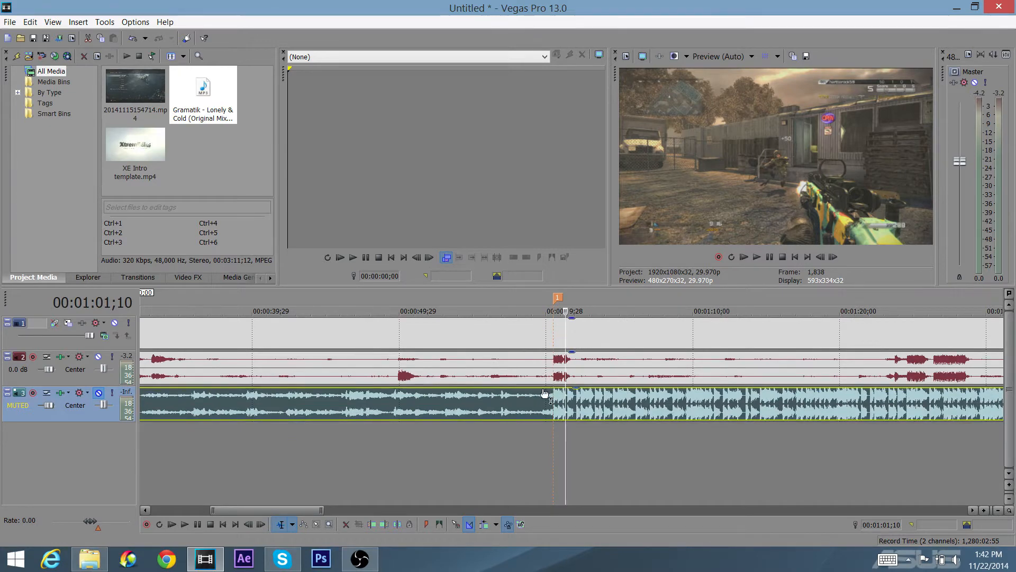
{"action": "scroll", "coordinate": [551, 391], "scroll_direction": "up", "scroll_amount": 6}
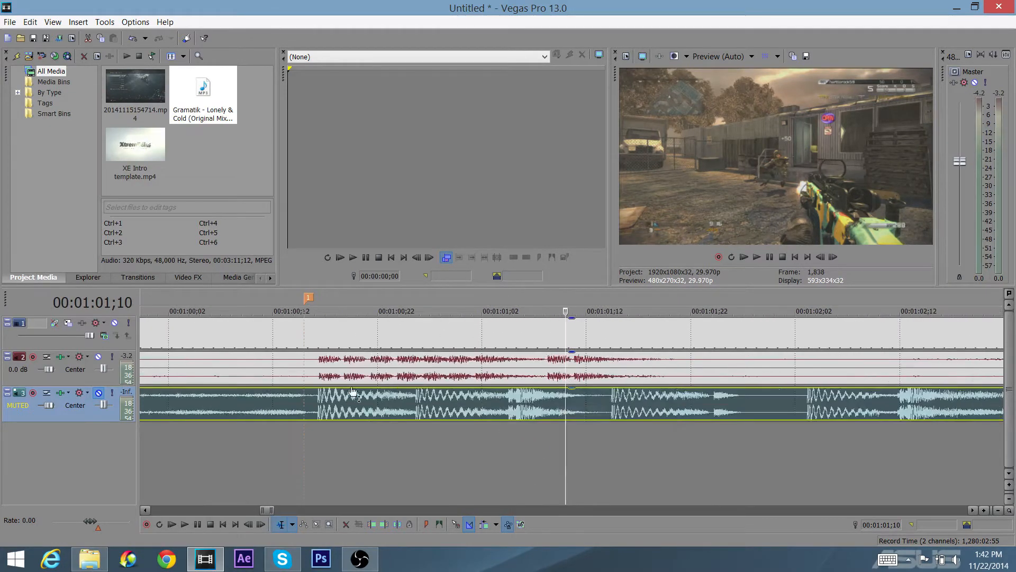
{"action": "scroll", "coordinate": [241, 412], "scroll_direction": "up", "scroll_amount": 4}
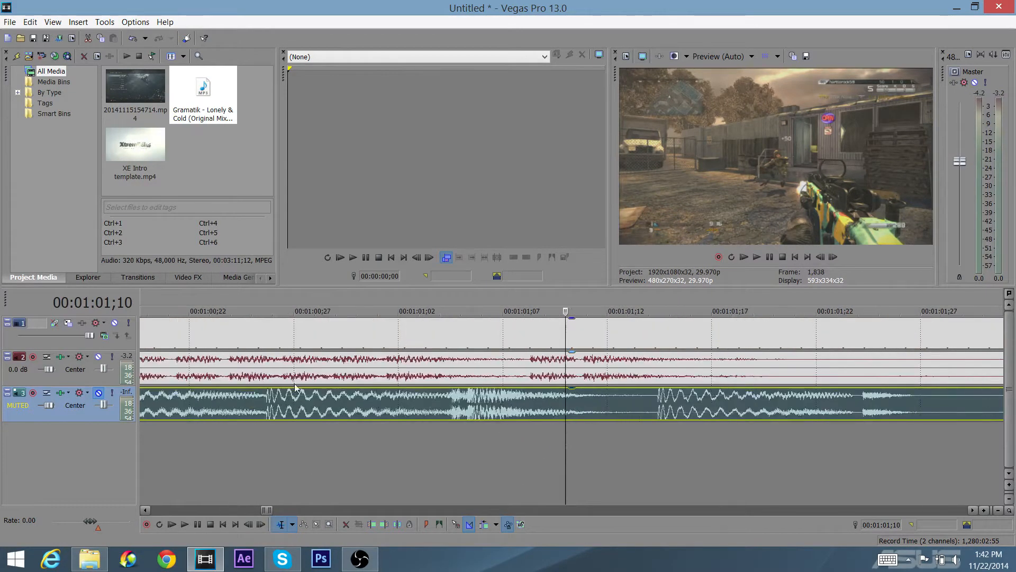
{"action": "scroll", "coordinate": [521, 397], "scroll_direction": "down", "scroll_amount": 6}
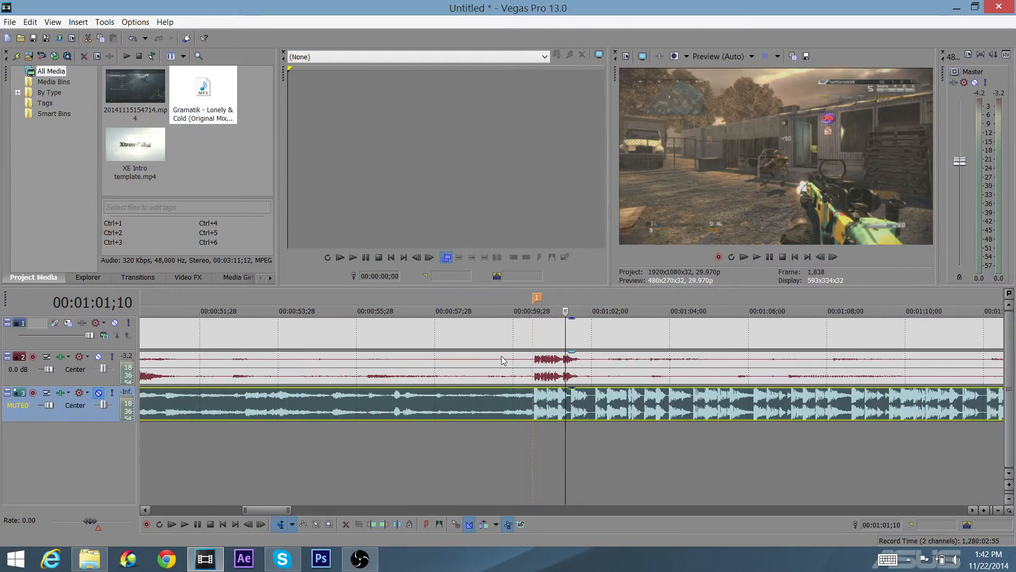
{"action": "scroll", "coordinate": [543, 376], "scroll_direction": "down", "scroll_amount": 2}
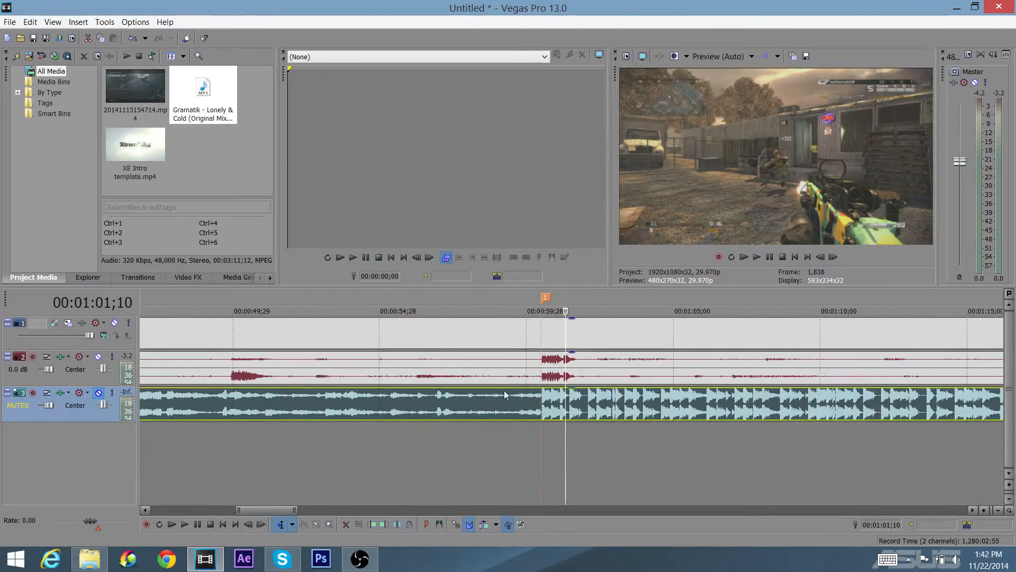
{"action": "scroll", "coordinate": [514, 385], "scroll_direction": "down", "scroll_amount": 5}
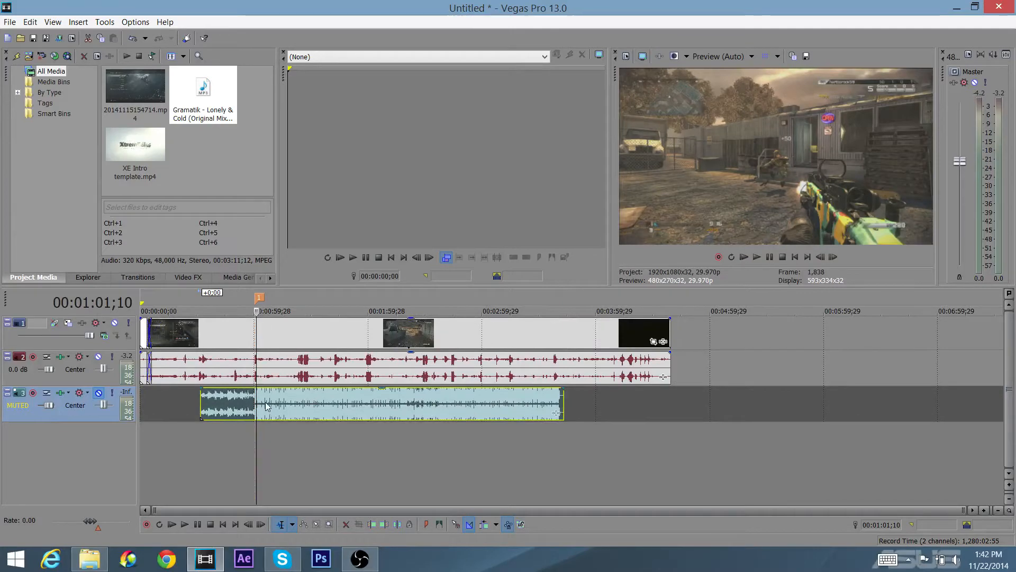
{"action": "scroll", "coordinate": [262, 407], "scroll_direction": "up", "scroll_amount": 5}
{"action": "scroll", "coordinate": [453, 365], "scroll_direction": "up", "scroll_amount": 3}
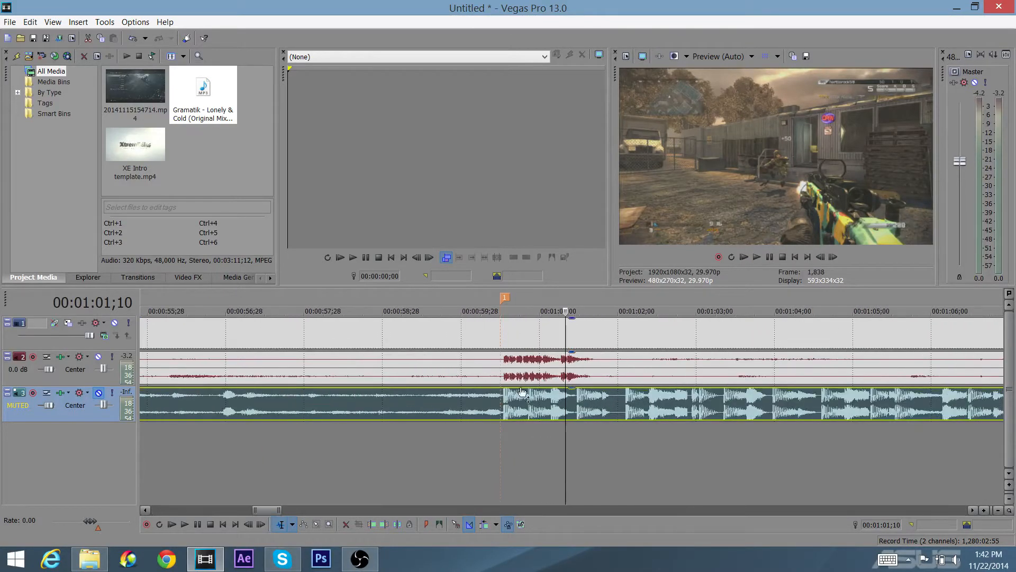
{"action": "scroll", "coordinate": [508, 365], "scroll_direction": "down", "scroll_amount": 1}
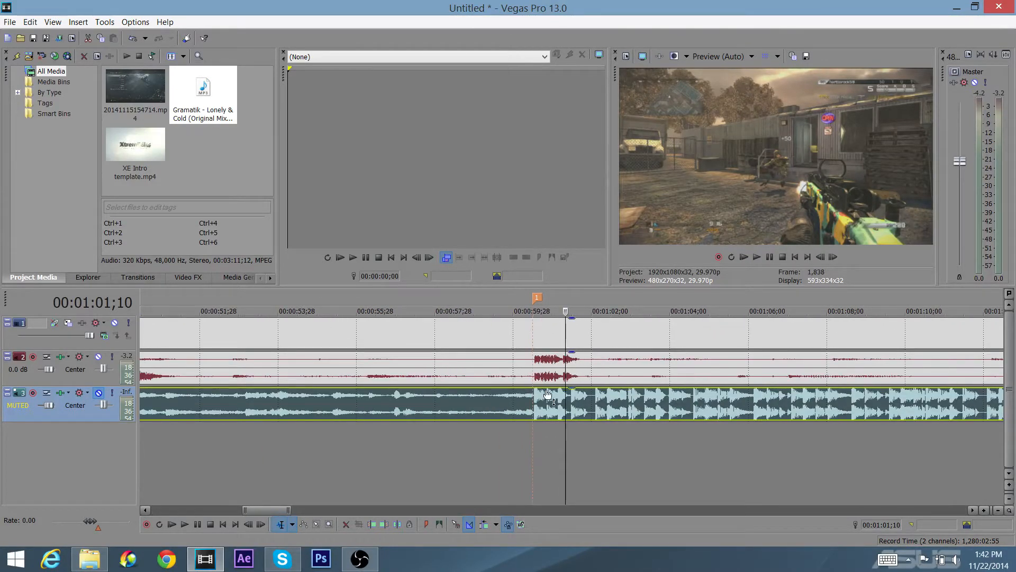
Step: Unmute the music track and play the synced beat drop with the gunshot from 00:00:57;20
{"action": "left_click", "coordinate": [489, 355]}
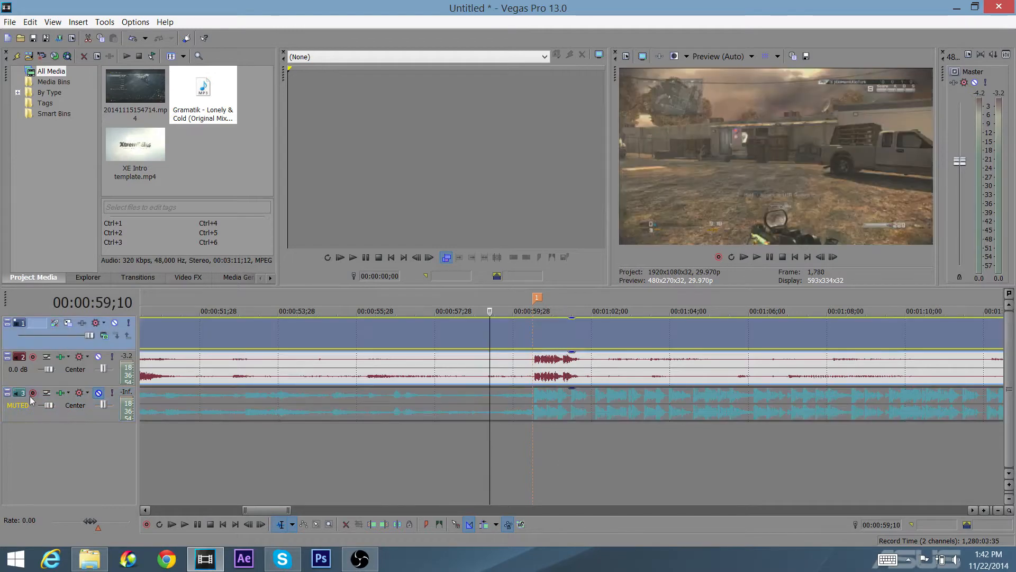
{"action": "key", "text": "space"}
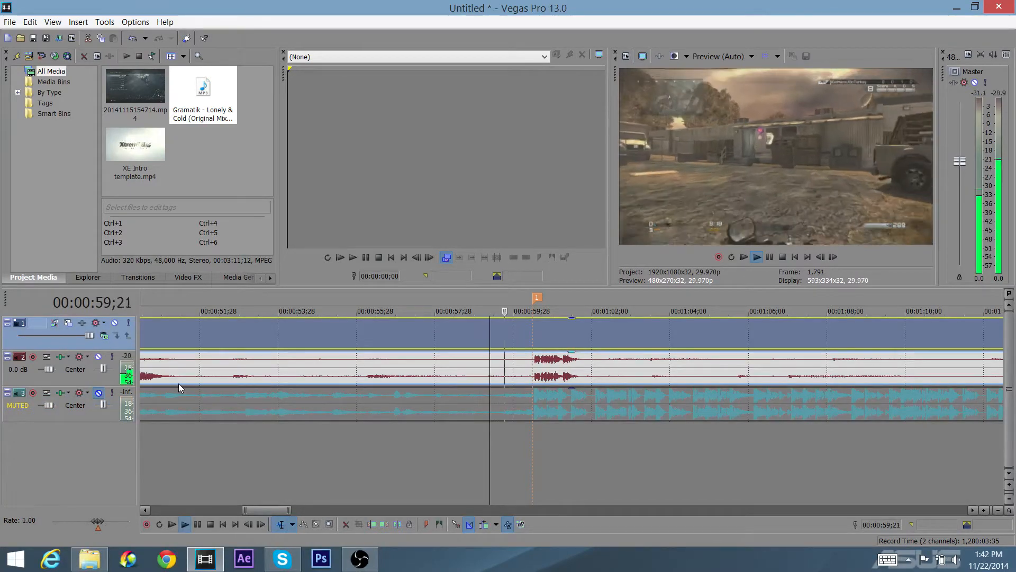
{"action": "key", "text": "space"}
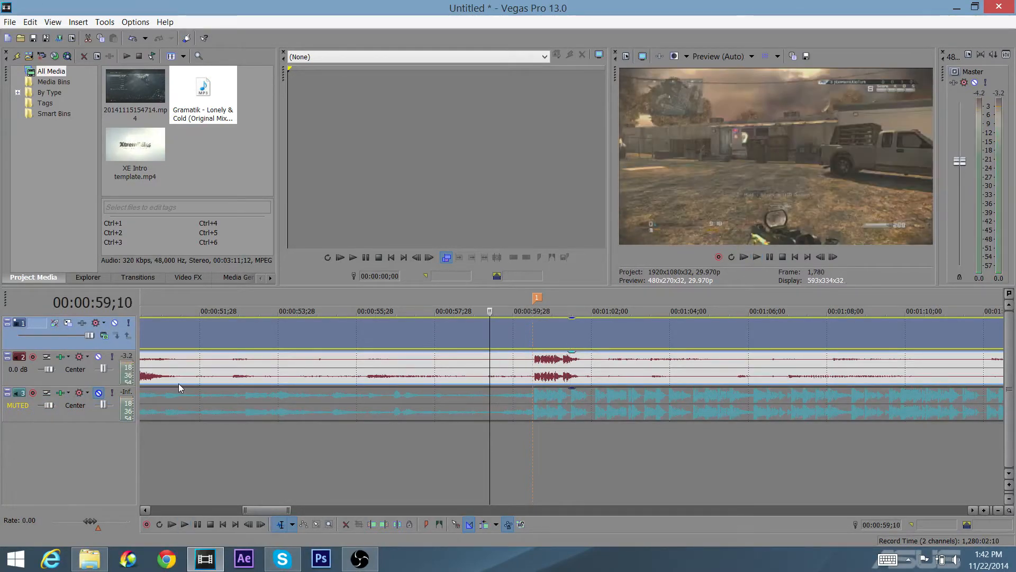
{"action": "left_click", "coordinate": [99, 393]}
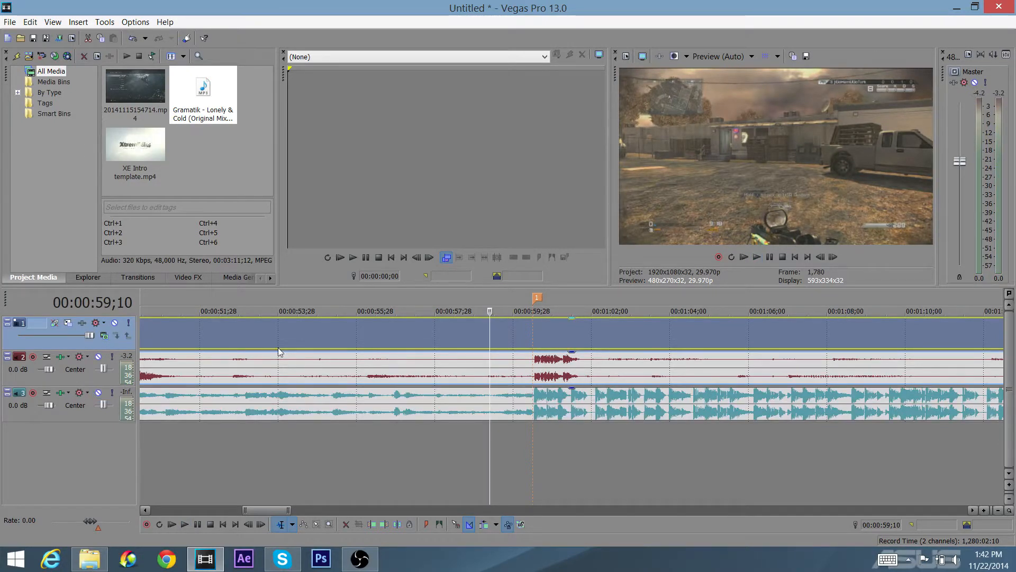
{"action": "left_click", "coordinate": [426, 299]}
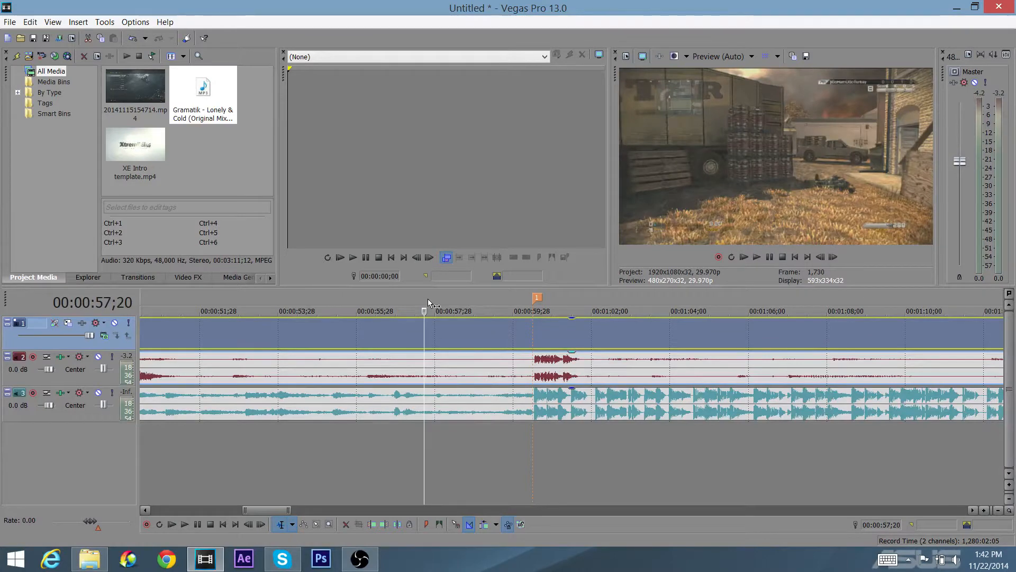
{"action": "key", "text": "space"}
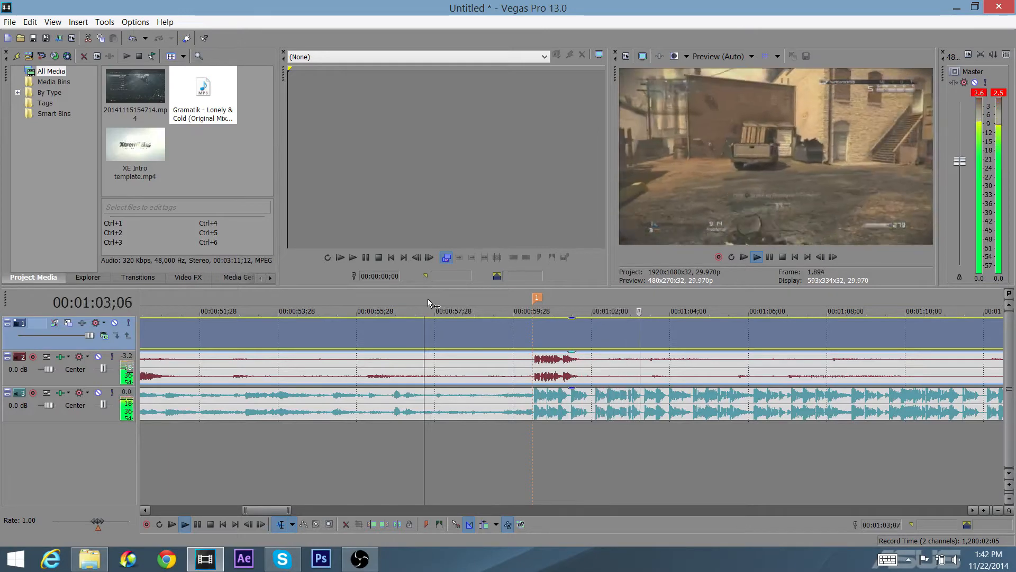
{"action": "key", "text": "space"}
Step: Play back the next gunfire burst together with the music from 00:01:23;21
{"action": "scroll", "coordinate": [504, 414], "scroll_direction": "down", "scroll_amount": 3}
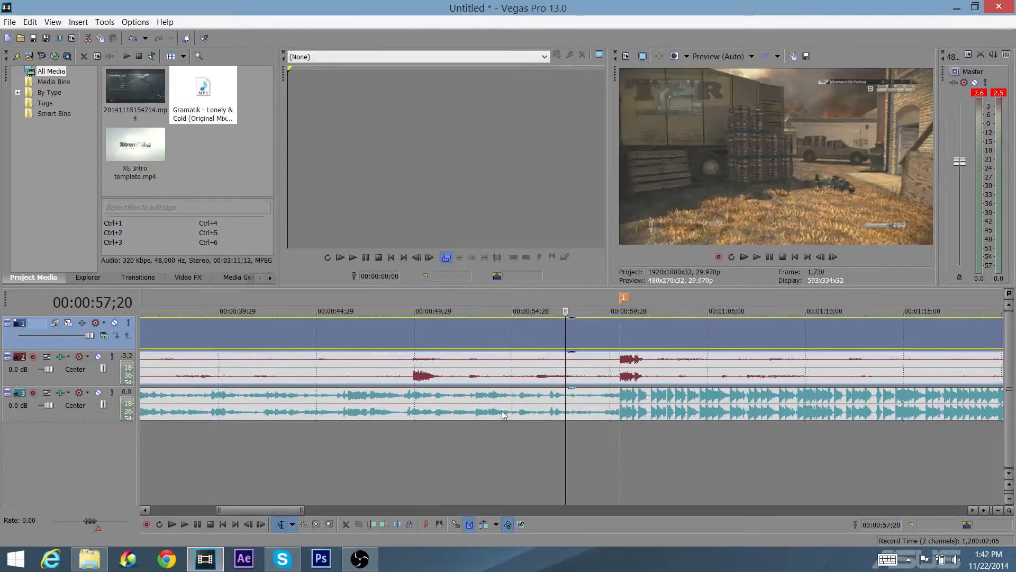
{"action": "scroll", "coordinate": [595, 381], "scroll_direction": "down", "scroll_amount": 3}
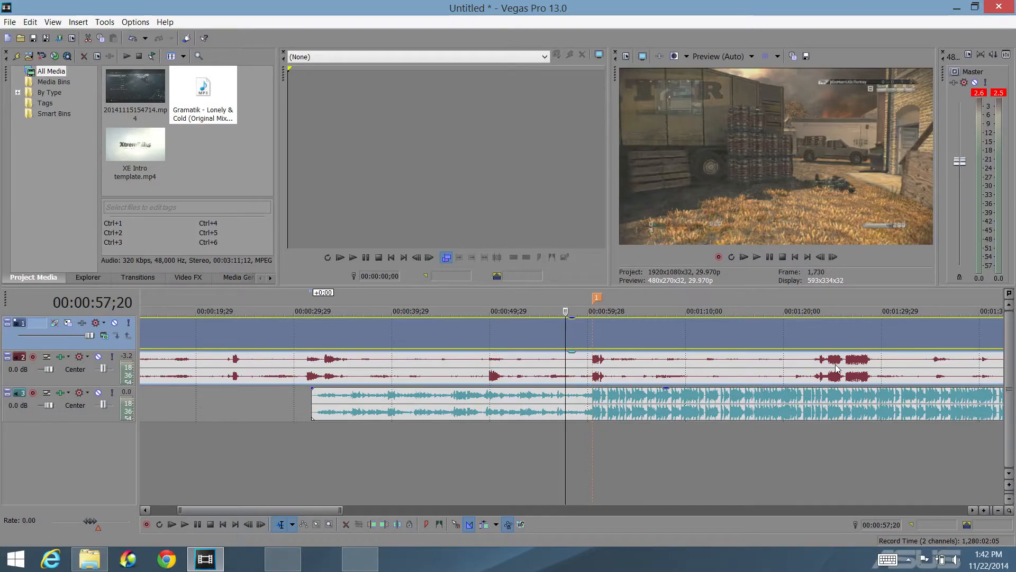
{"action": "left_click", "coordinate": [821, 358]}
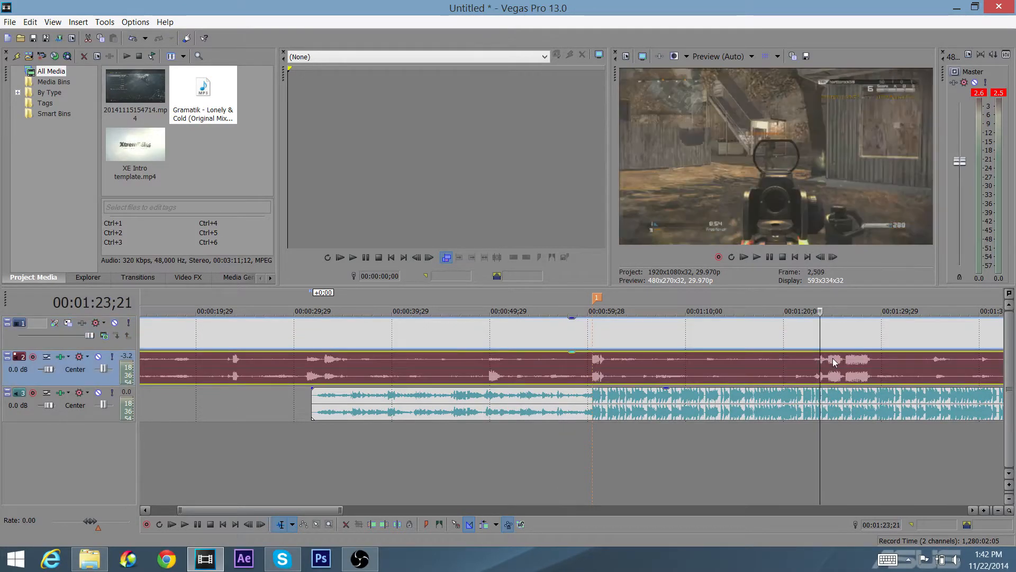
{"action": "key", "text": "space"}
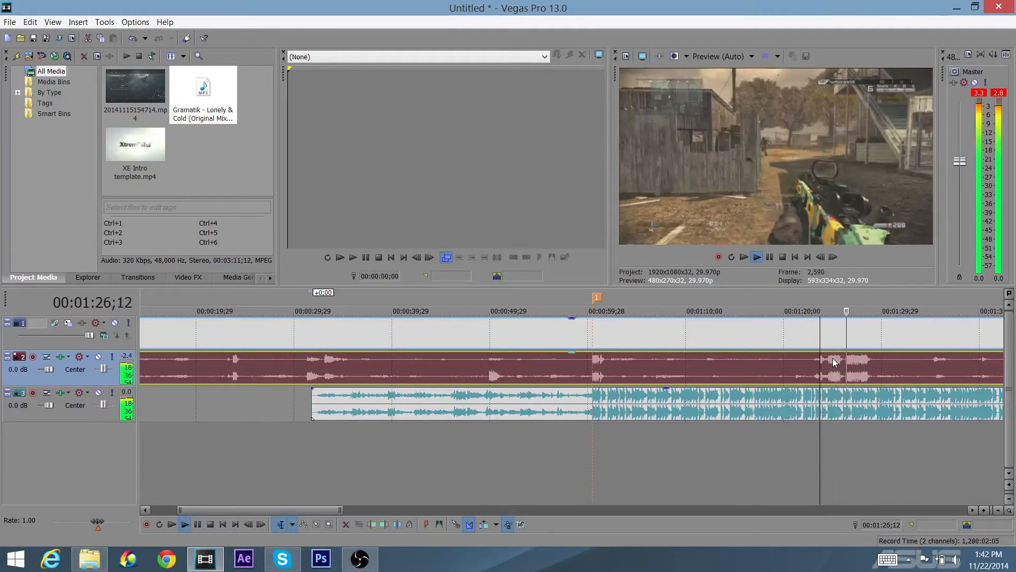
{"action": "key", "text": "space"}
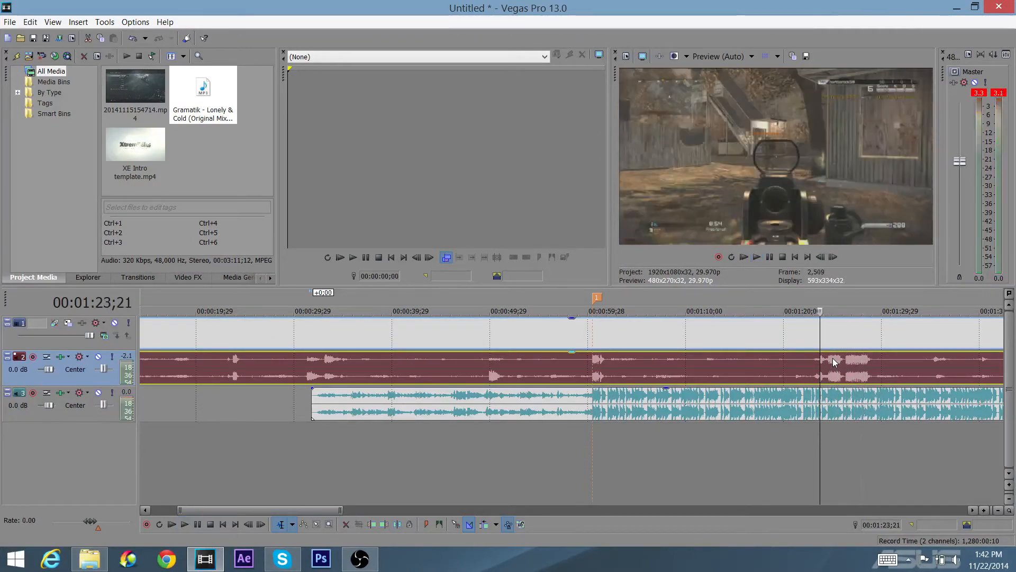
Step: Preview the gunfire near the end of the gameplay clip and split the clip just before it at 00:04:10;07
{"action": "scroll", "coordinate": [833, 358], "scroll_direction": "down", "scroll_amount": 5}
{"action": "left_click", "coordinate": [710, 357]}
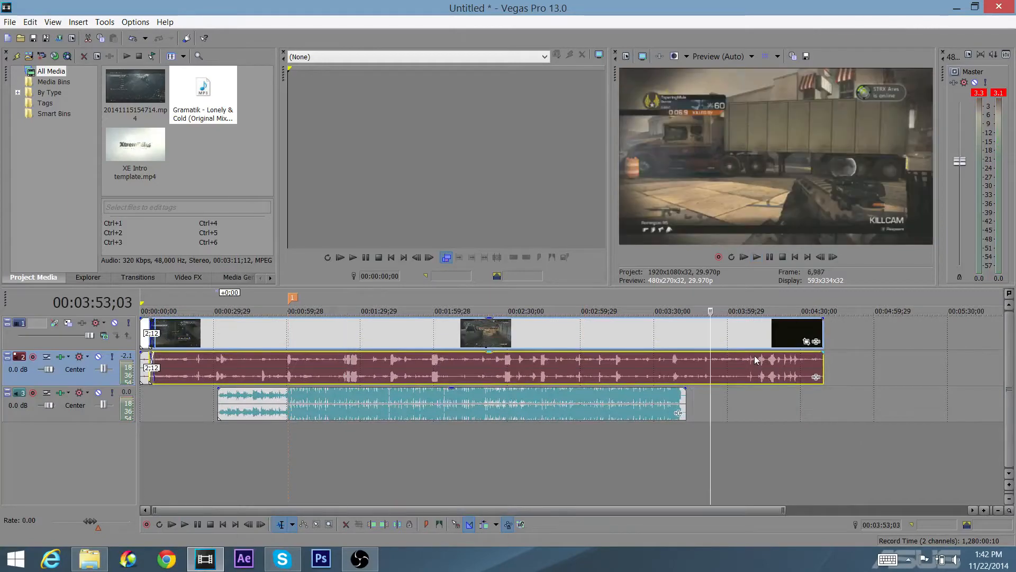
{"action": "left_click", "coordinate": [757, 360]}
{"action": "left_click", "coordinate": [770, 360]}
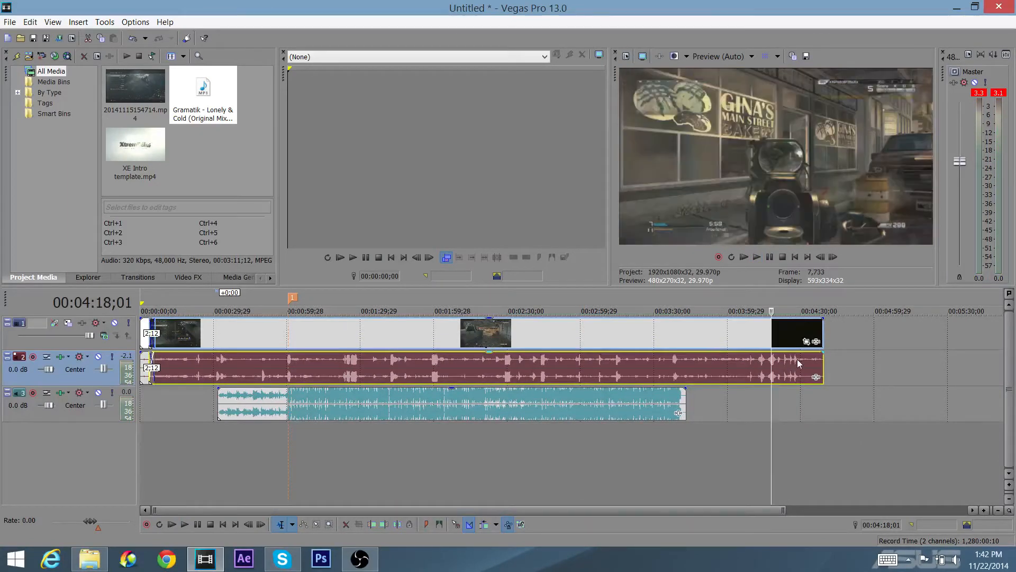
{"action": "key", "text": "space"}
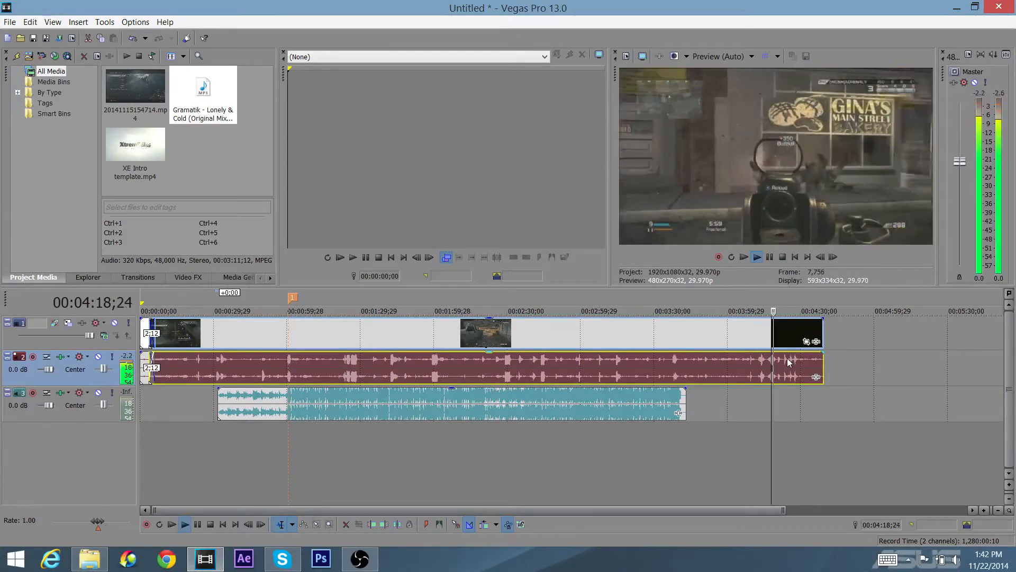
{"action": "key", "text": "space"}
{"action": "left_click", "coordinate": [764, 360]}
{"action": "left_click", "coordinate": [758, 361]}
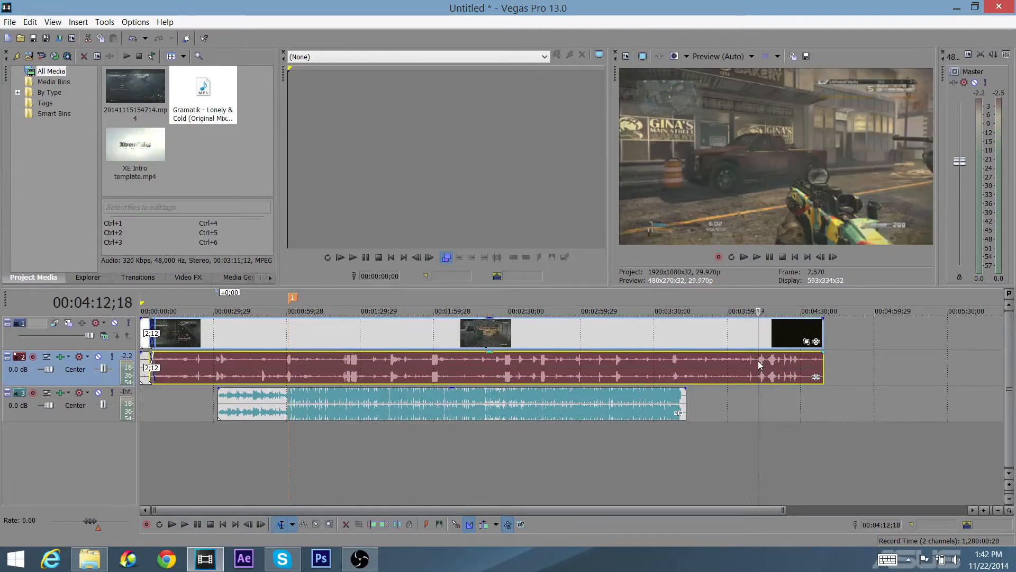
{"action": "key", "text": "space"}
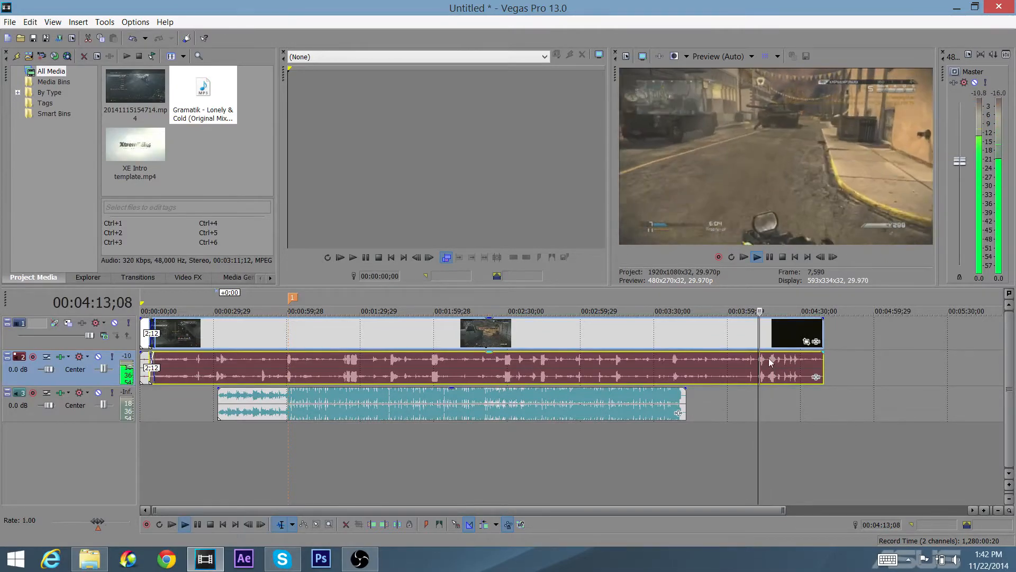
{"action": "key", "text": "space"}
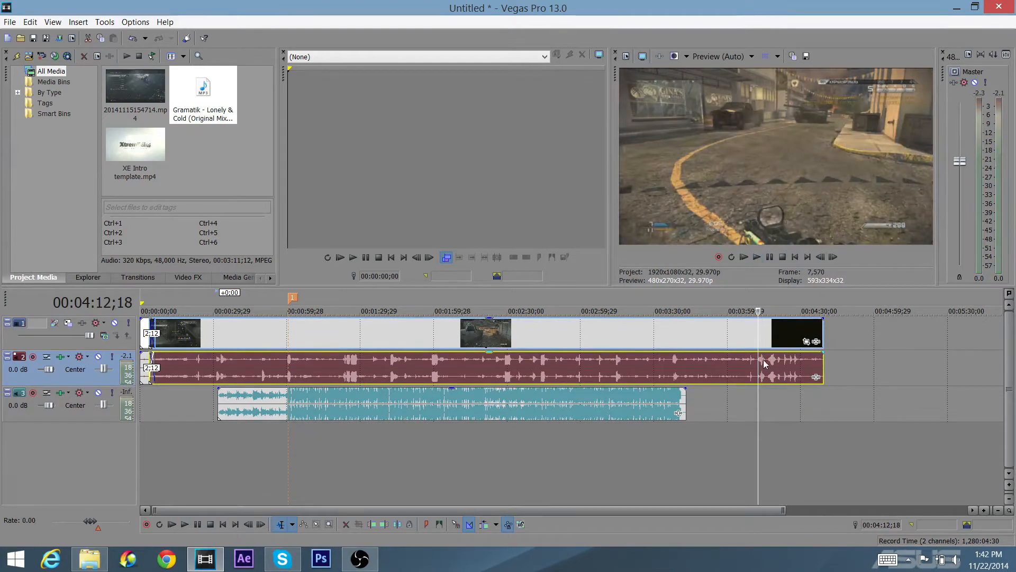
{"action": "left_click", "coordinate": [752, 360]}
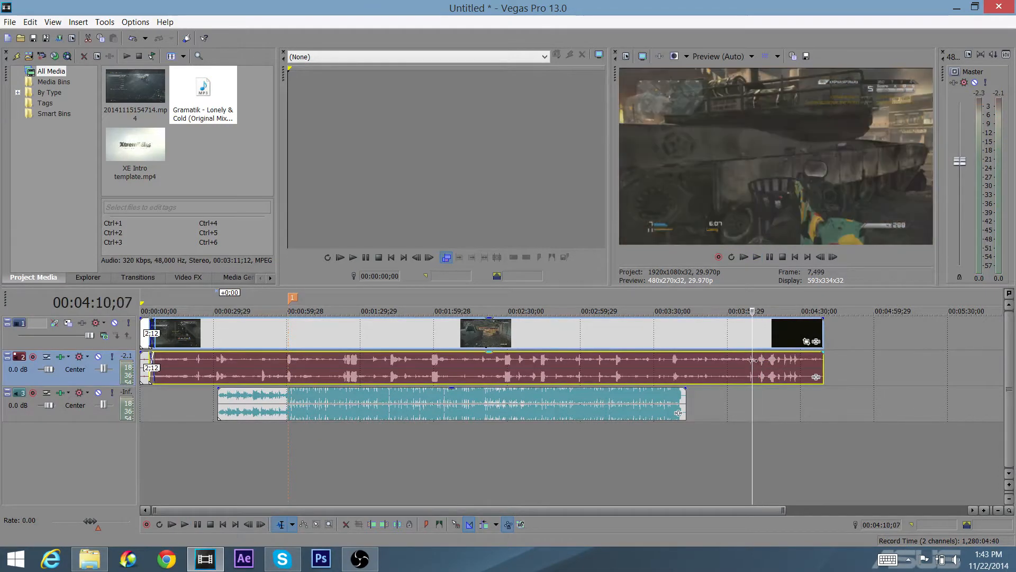
{"action": "key", "text": "s"}
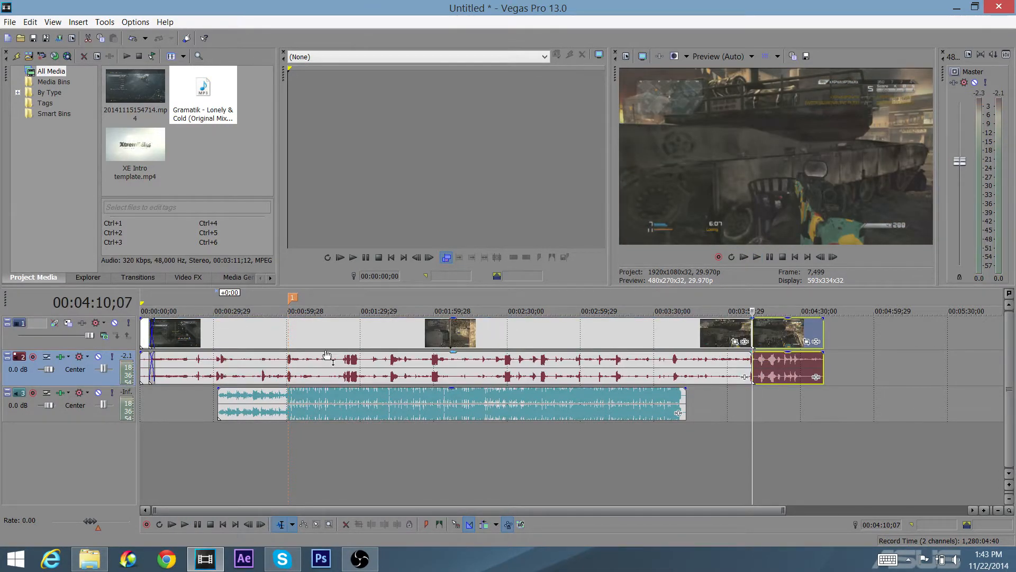
Step: Split the gameplay clip just after the synced kill at 00:01:02;05 and delete the section up to the 00:04:10;07 cut
{"action": "left_click", "coordinate": [303, 367]}
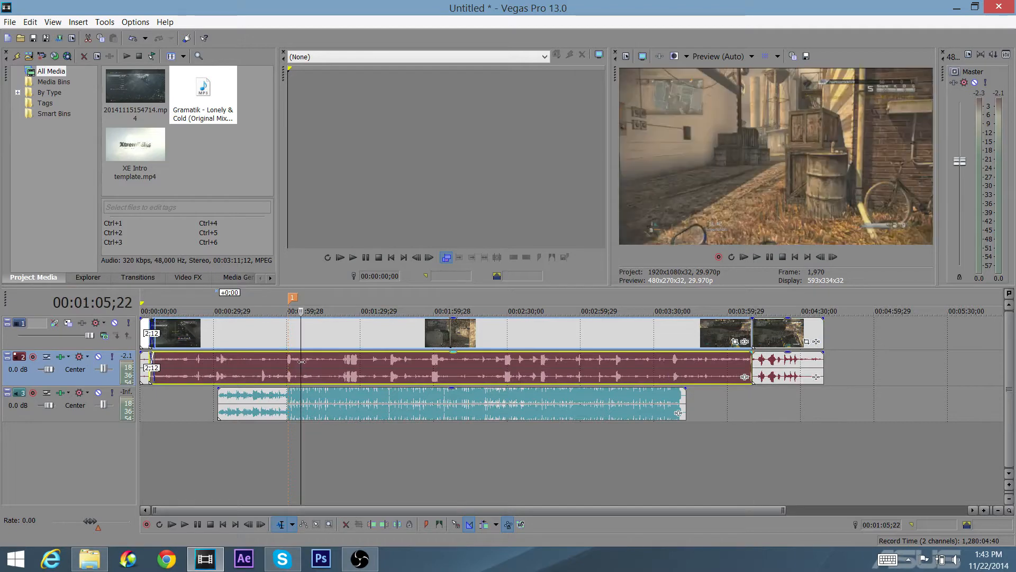
{"action": "scroll", "coordinate": [297, 361], "scroll_direction": "up", "scroll_amount": 5}
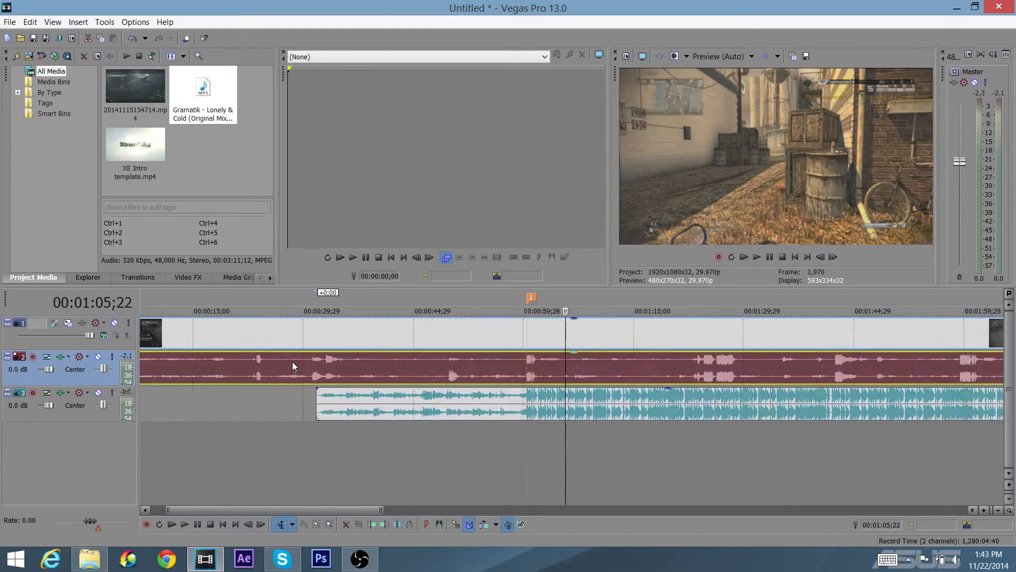
{"action": "left_click", "coordinate": [531, 360]}
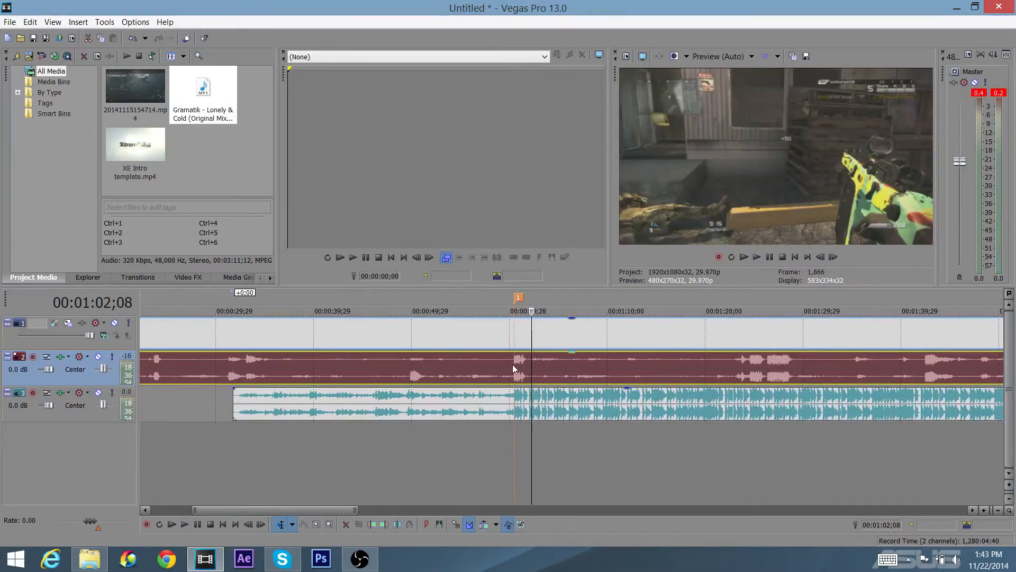
{"action": "left_click", "coordinate": [523, 363]}
{"action": "key", "text": "space"}
{"action": "key", "text": "space"}
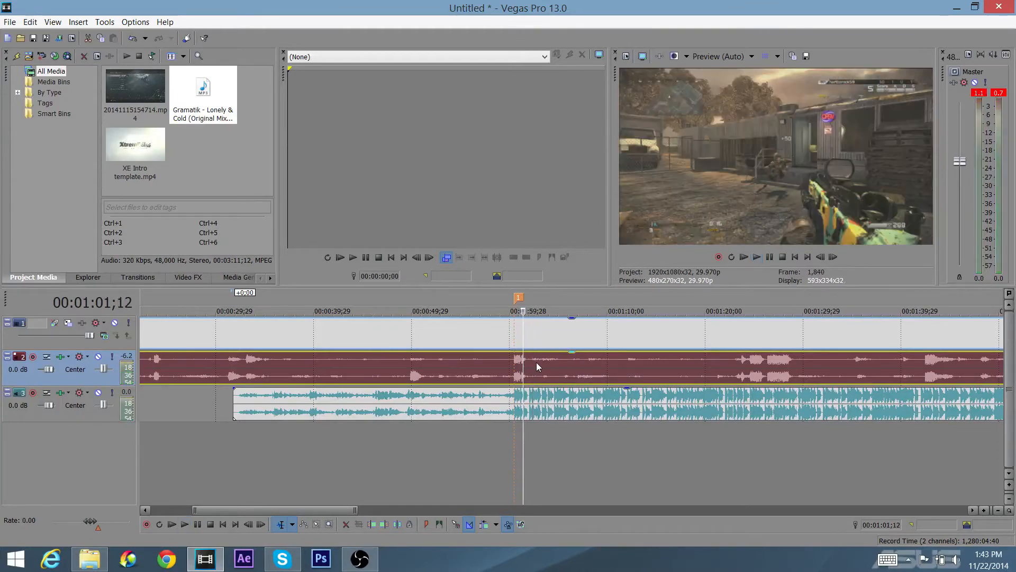
{"action": "key", "text": "space"}
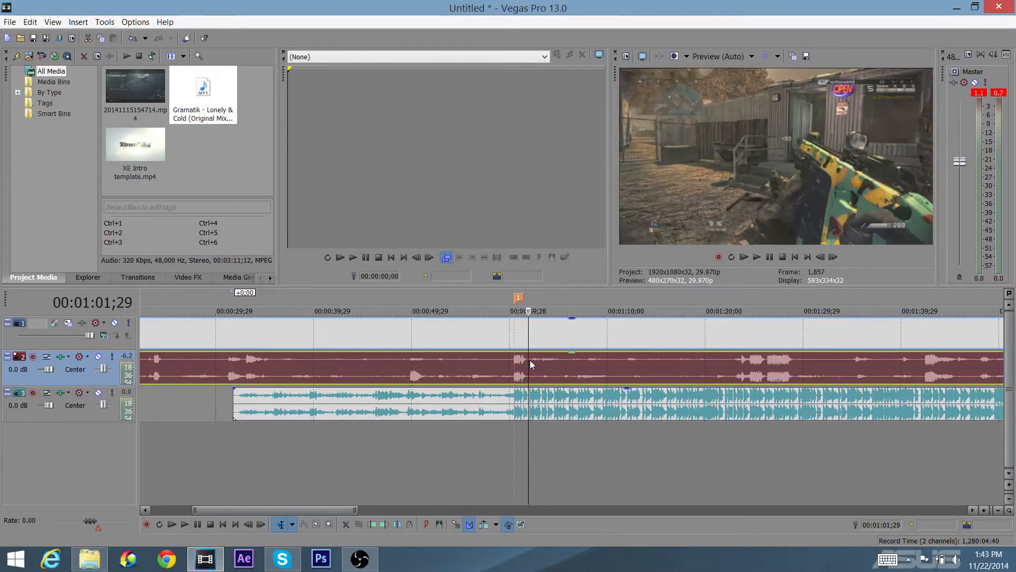
{"action": "left_click", "coordinate": [531, 357]}
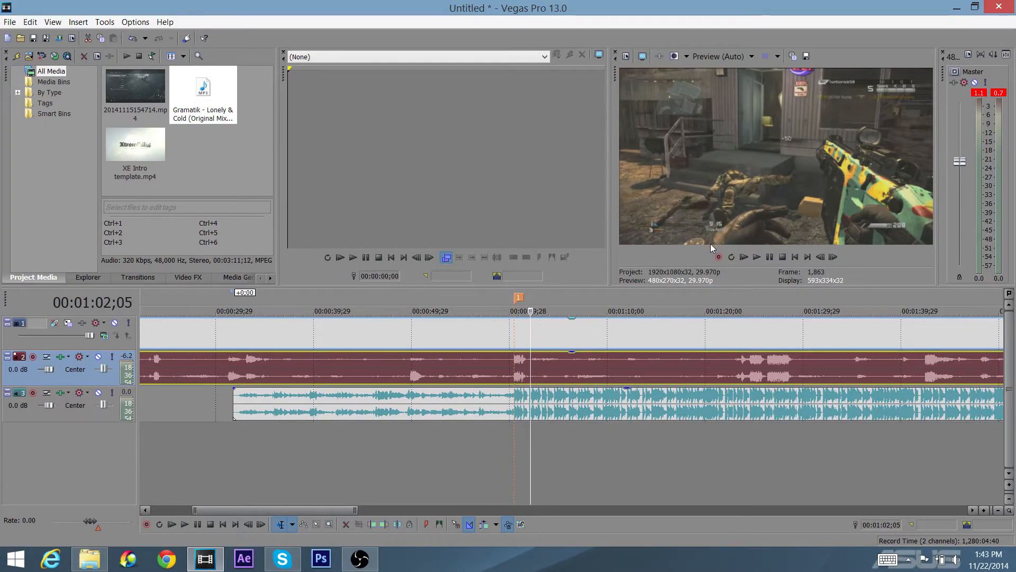
{"action": "scroll", "coordinate": [795, 351], "scroll_direction": "down", "scroll_amount": 6}
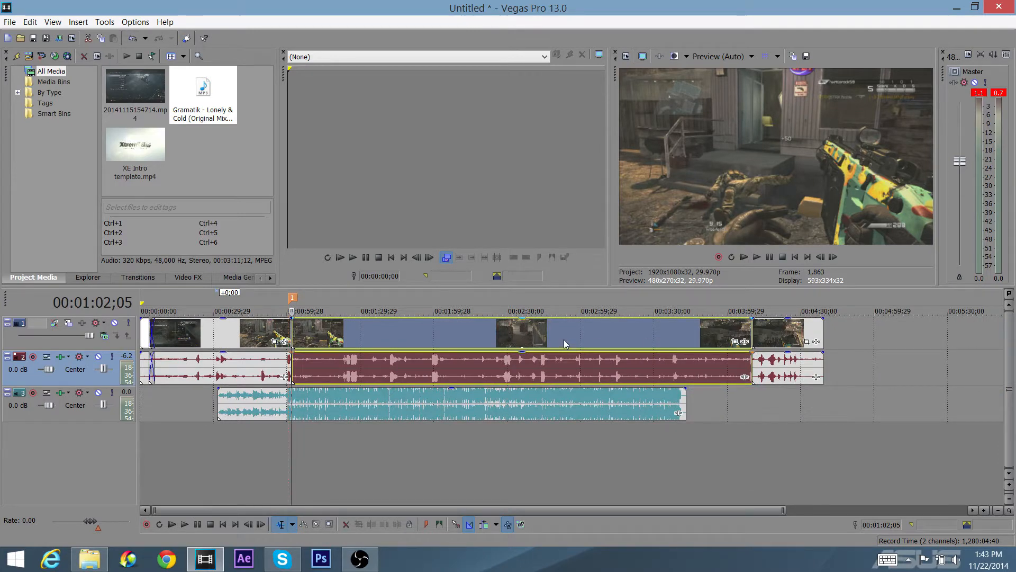
{"action": "key", "text": "Delete"}
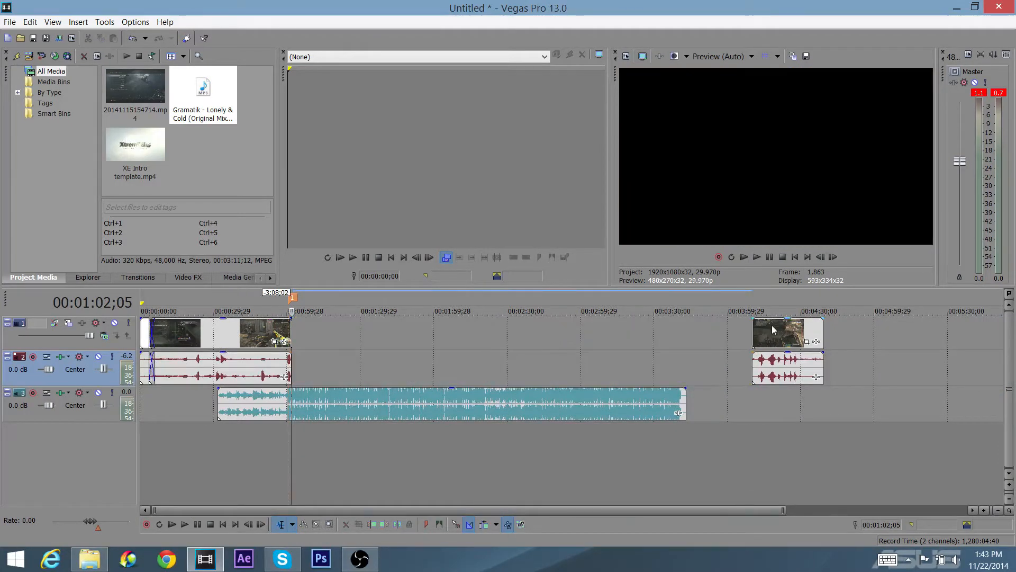
Step: Move the final gameplay clip back to start just after the first section's end at 00:01:02;05, leaving a short gap
{"action": "left_click_drag", "start_coordinate": [772, 329], "coordinate": [321, 331]}
{"action": "scroll", "coordinate": [322, 332], "scroll_direction": "up", "scroll_amount": 5}
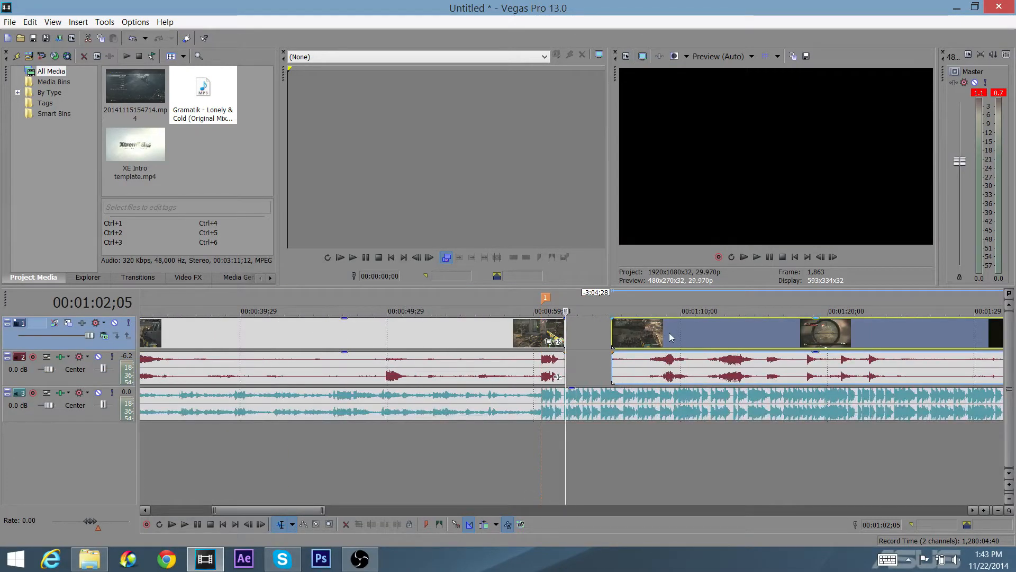
{"action": "left_click_drag", "start_coordinate": [669, 332], "coordinate": [590, 339]}
Step: Mute the gameplay audio track and drop markers 2 to 16 on the music's beats while playing from 00:01:00;13
{"action": "left_click", "coordinate": [98, 356]}
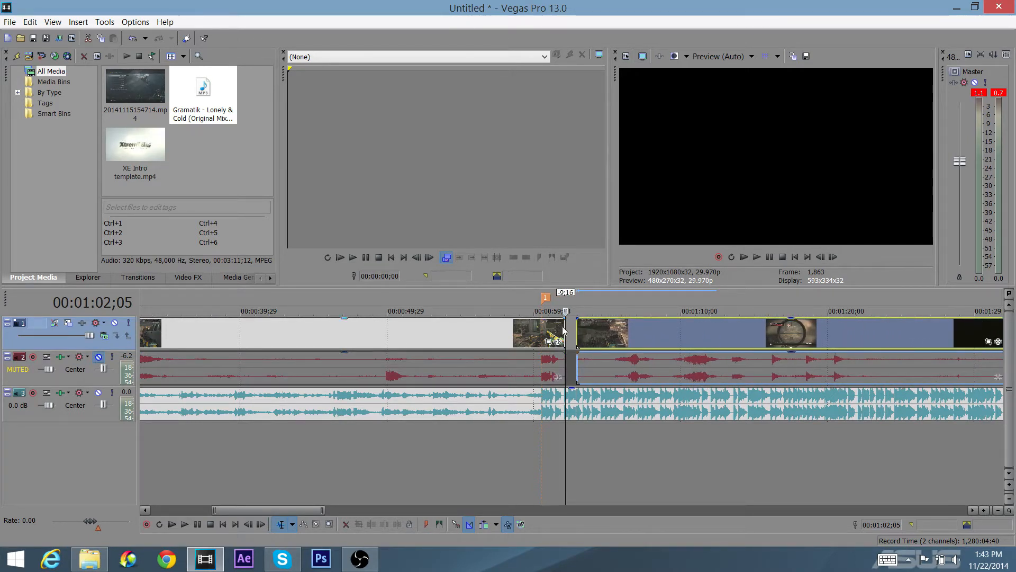
{"action": "left_click", "coordinate": [541, 406]}
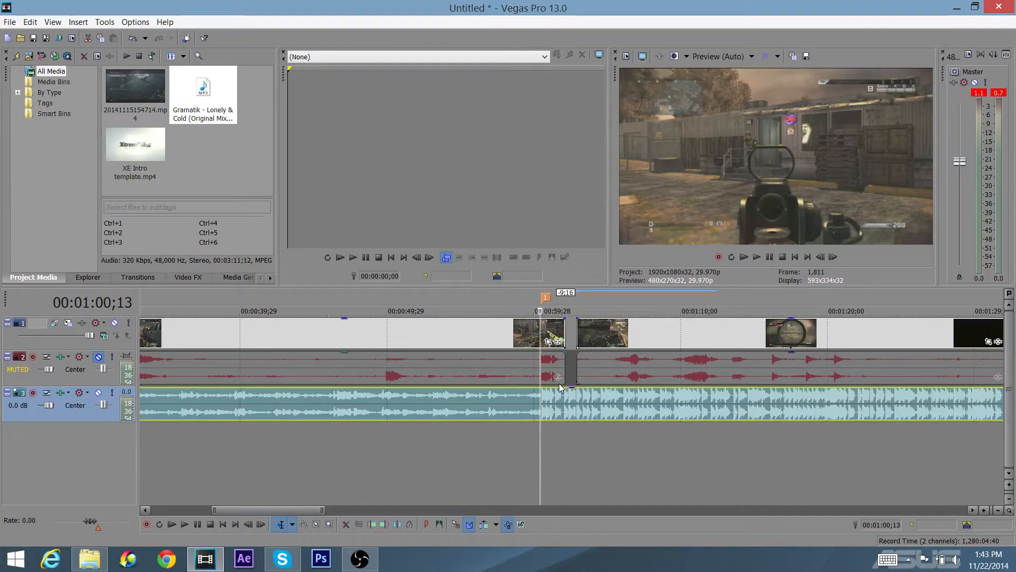
{"action": "key", "text": "space"}
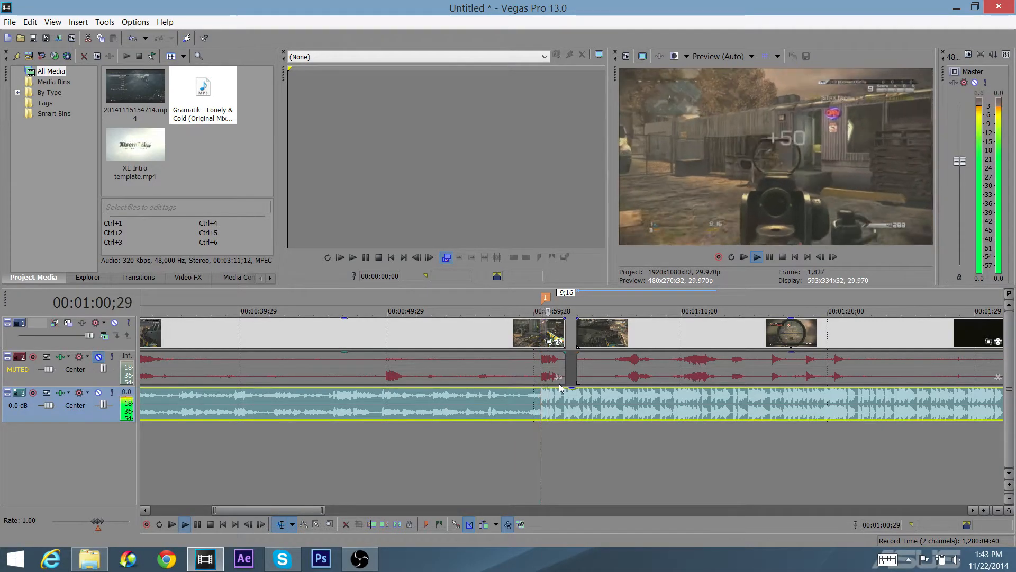
{"action": "key", "text": "m"}
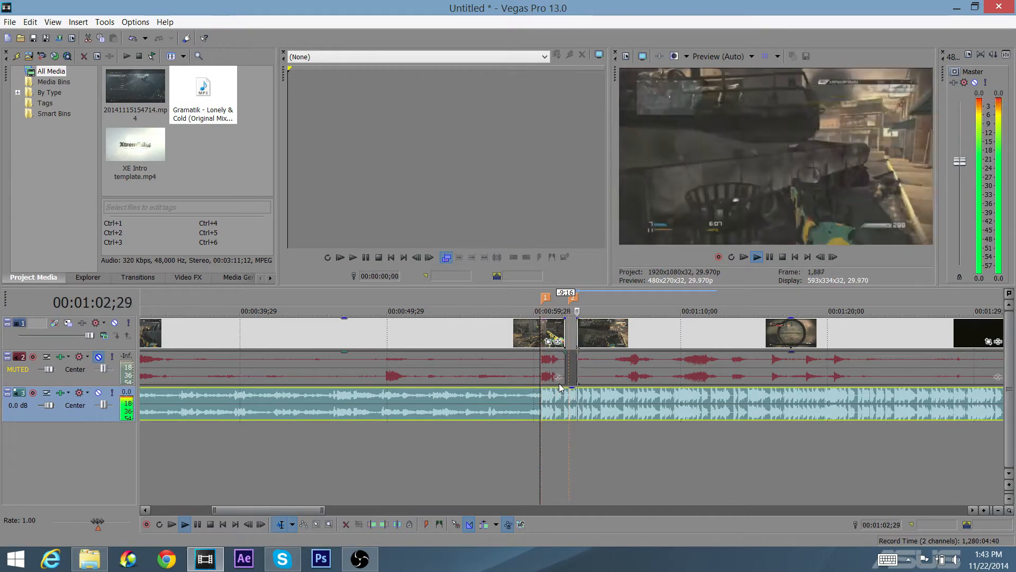
{"action": "key", "text": "m"}
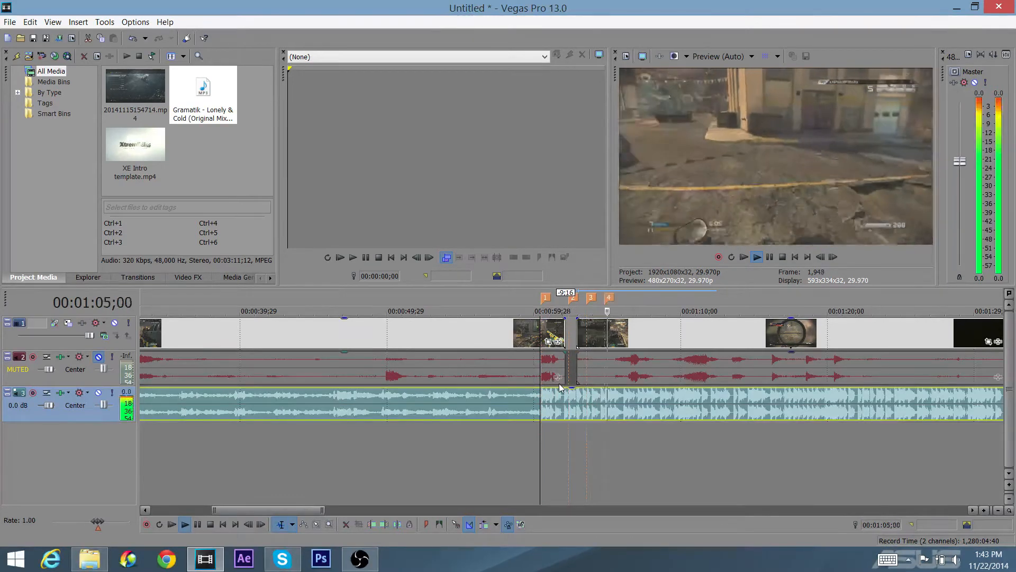
{"action": "key", "text": "m"}
{"action": "key", "text": "m"}
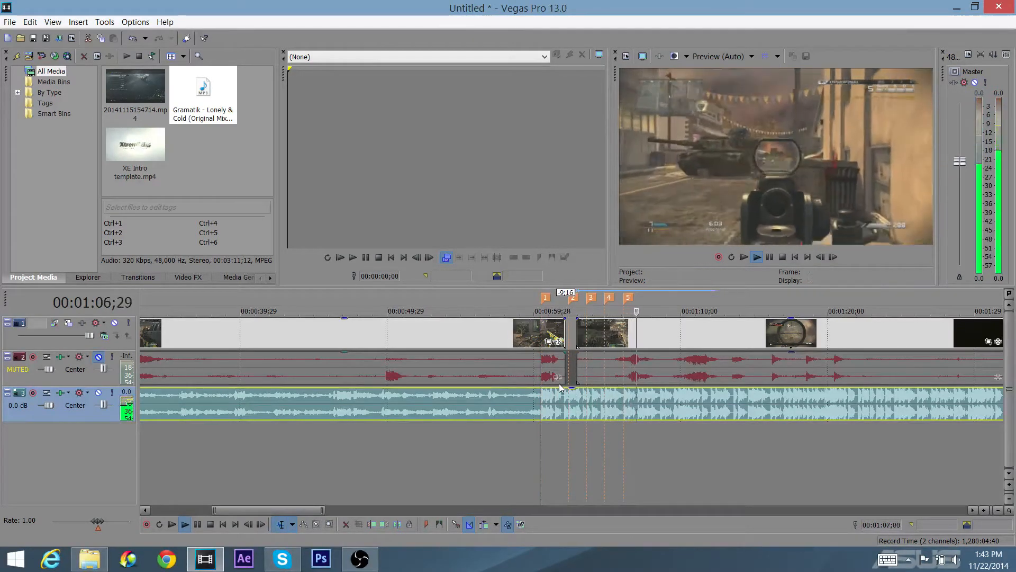
{"action": "key", "text": "m"}
{"action": "key", "text": "m"}
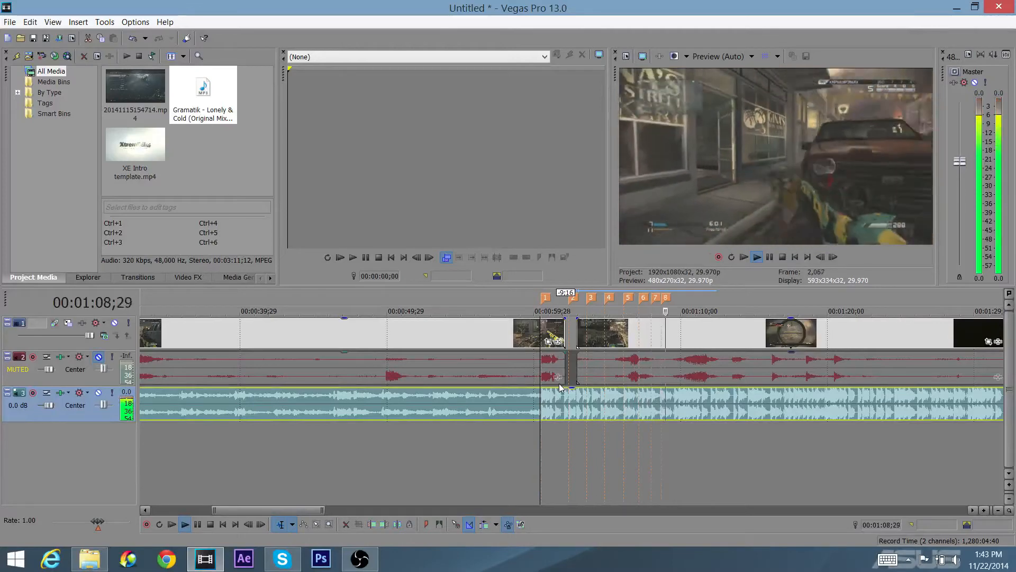
{"action": "key", "text": "m"}
{"action": "key", "text": "m"}
{"action": "key", "text": "m"}
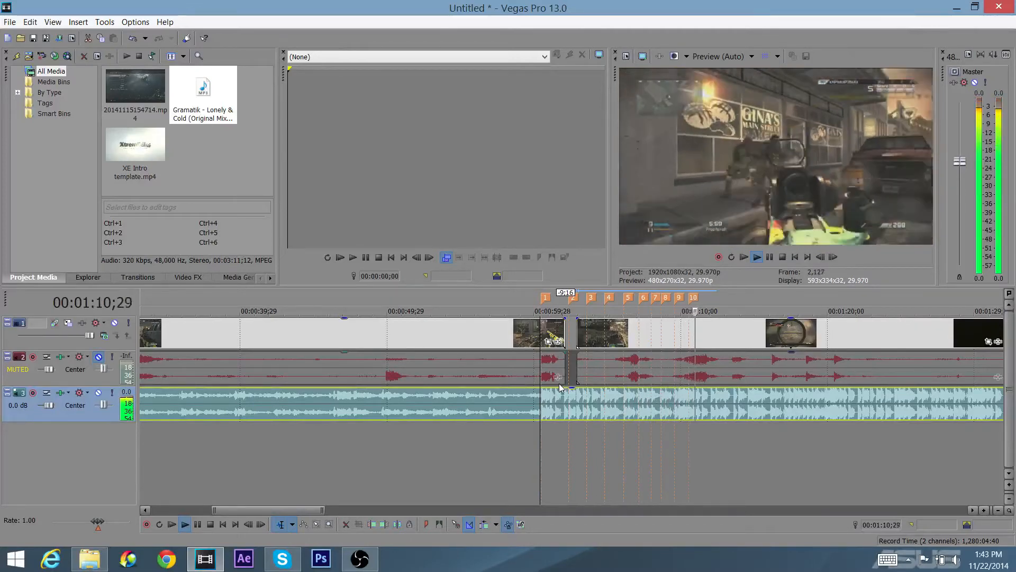
{"action": "key", "text": "m"}
{"action": "key", "text": "m"}
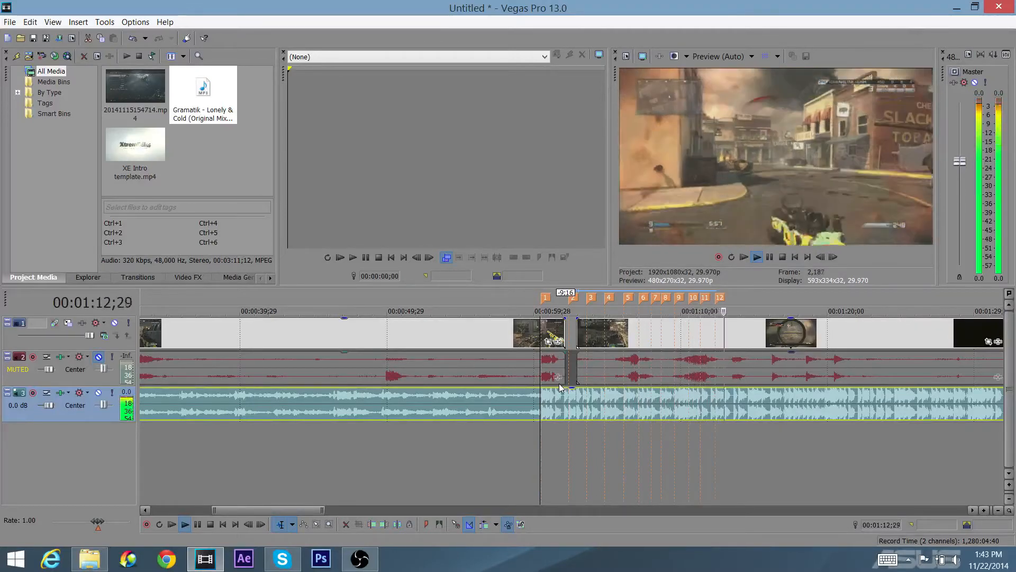
{"action": "key", "text": "m"}
{"action": "key", "text": "m"}
{"action": "key", "text": "m"}
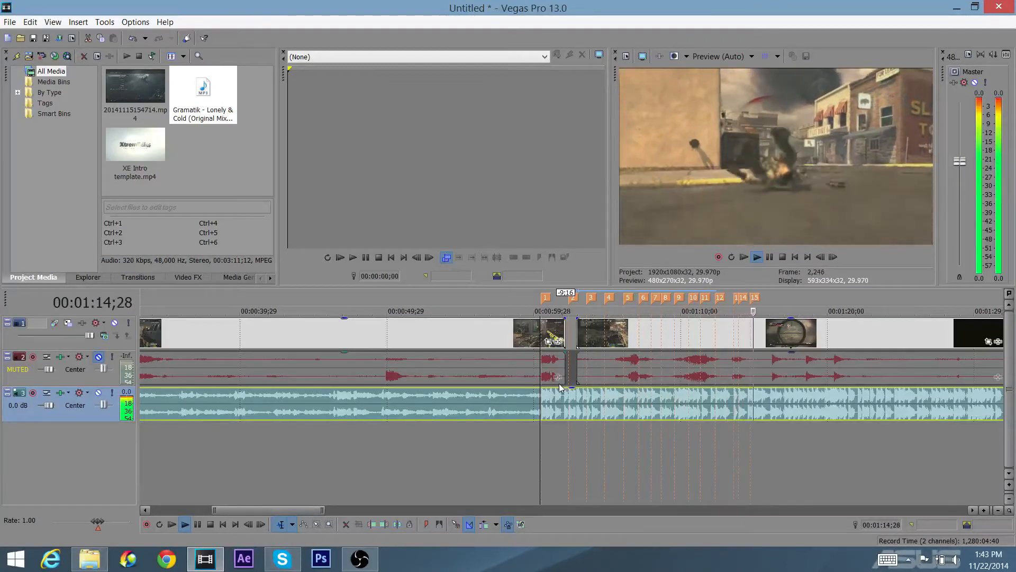
{"action": "key", "text": "m"}
{"action": "key", "text": "space"}
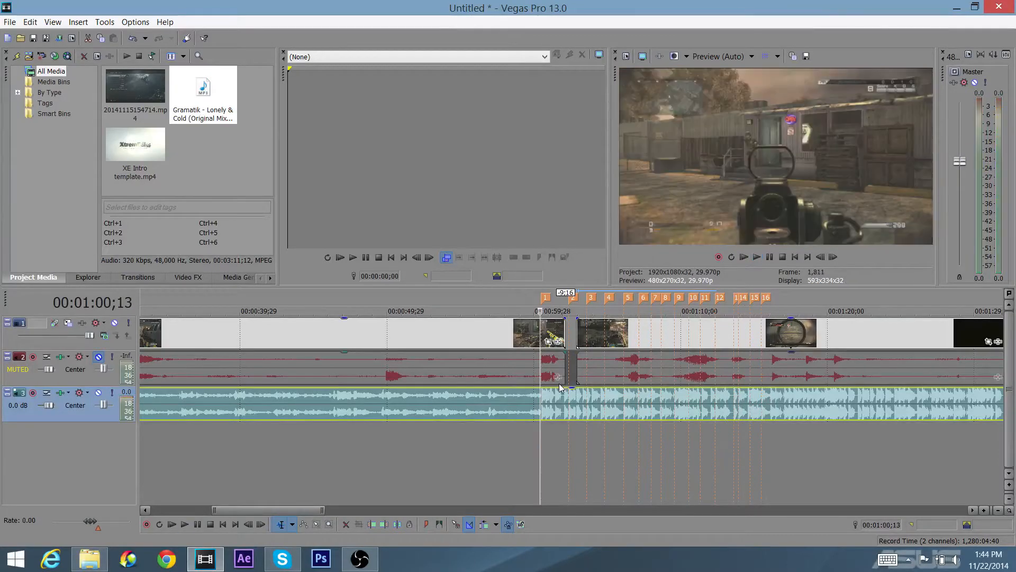
Step: Move the final gameplay clip earlier so it overlaps the end of the first section with a 7-frame crossfade
{"action": "scroll", "coordinate": [577, 421], "scroll_direction": "up", "scroll_amount": 5}
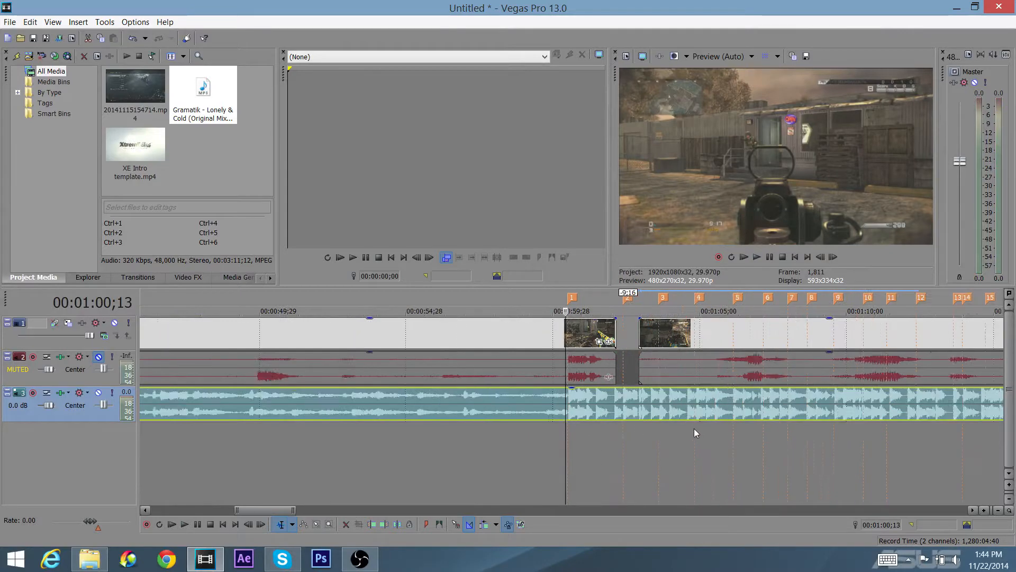
{"action": "left_click_drag", "start_coordinate": [263, 510], "coordinate": [273, 505]}
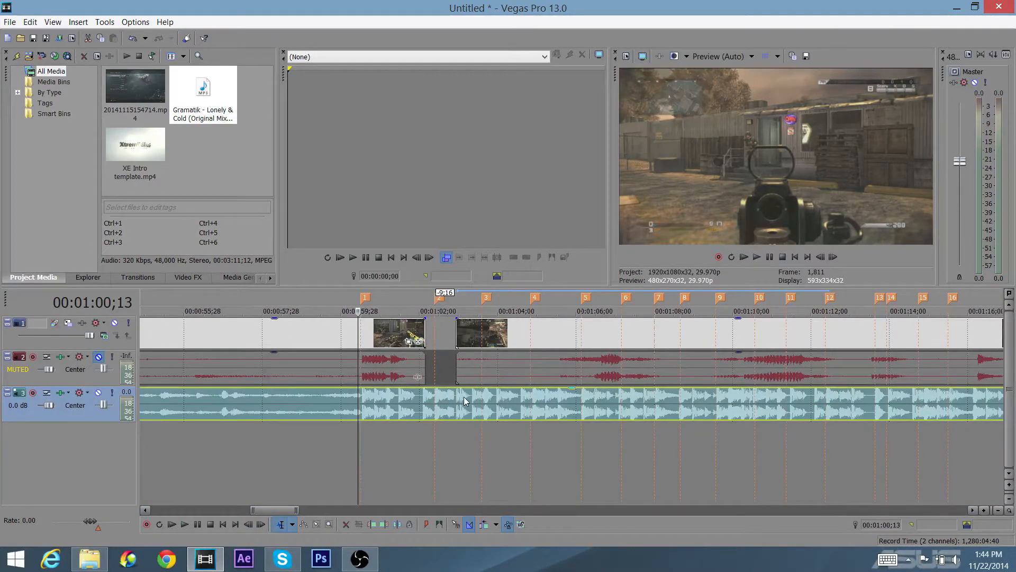
{"action": "left_click_drag", "start_coordinate": [505, 343], "coordinate": [472, 348]}
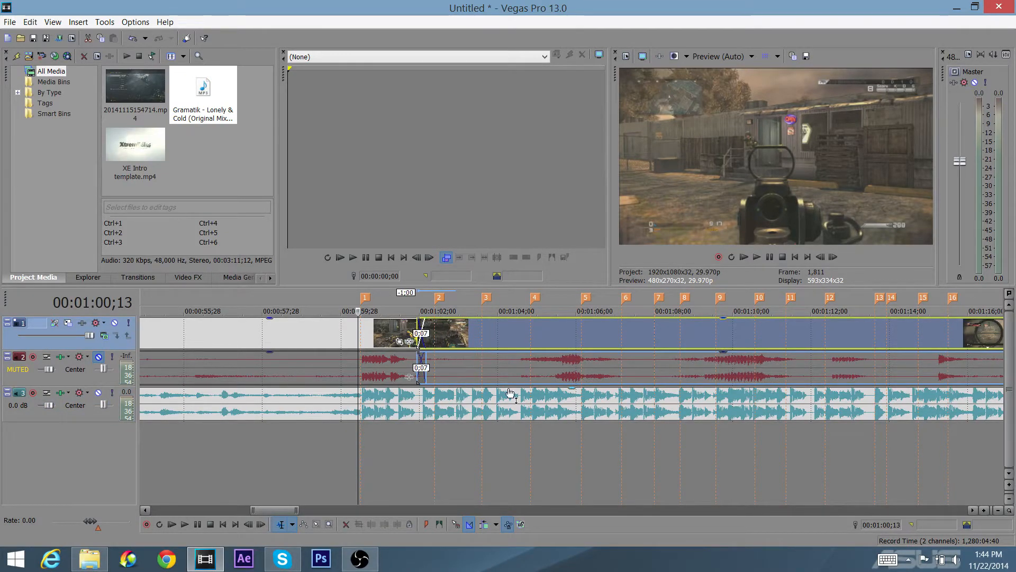
Step: Step frame by frame through the first gunfire burst of the final clip, between 00:01:05;10 and 00:01:05;20, to examine where the shots start
{"action": "left_click", "coordinate": [570, 364]}
{"action": "left_click", "coordinate": [562, 360]}
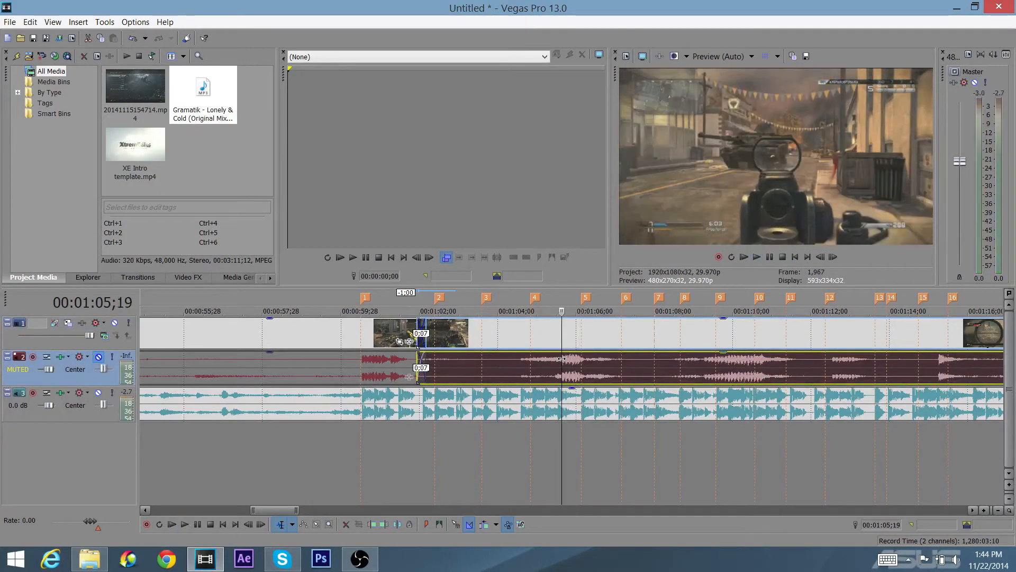
{"action": "scroll", "coordinate": [564, 363], "scroll_direction": "up", "scroll_amount": 4}
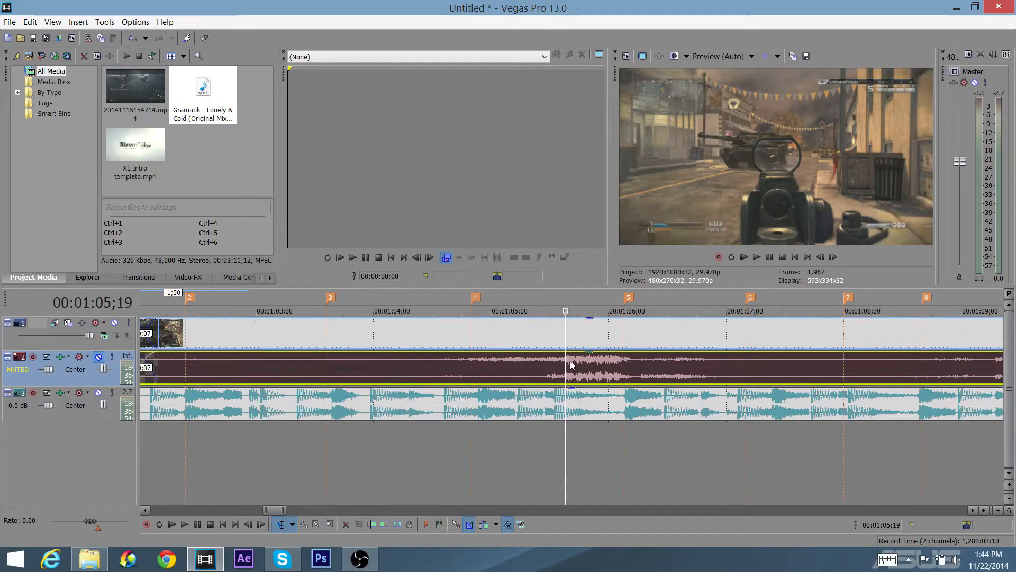
{"action": "key", "text": "Right"}
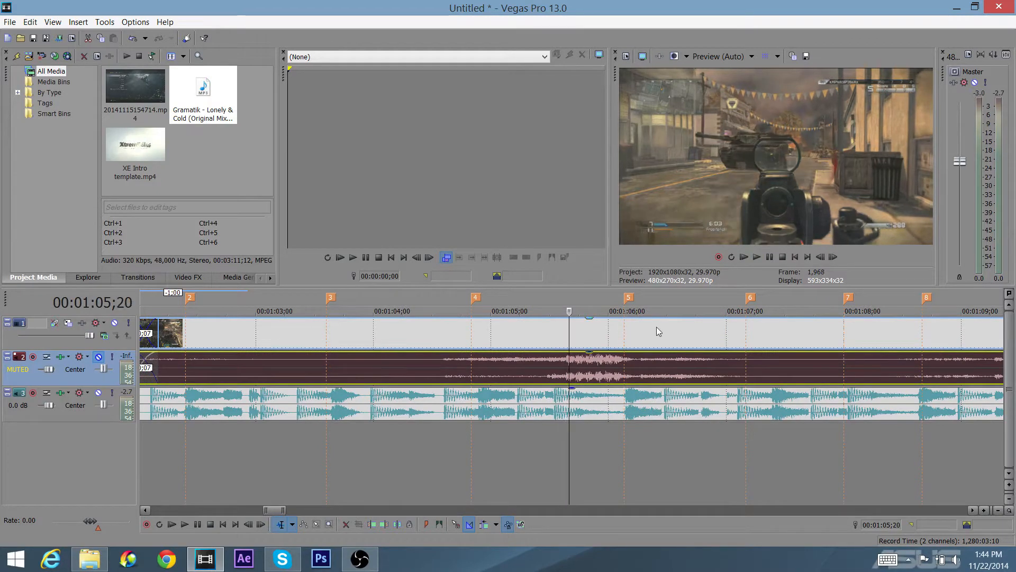
{"action": "key", "text": "Left"}
{"action": "key", "text": "Left"}
{"action": "key", "text": "Left"}
{"action": "key", "text": "Left"}
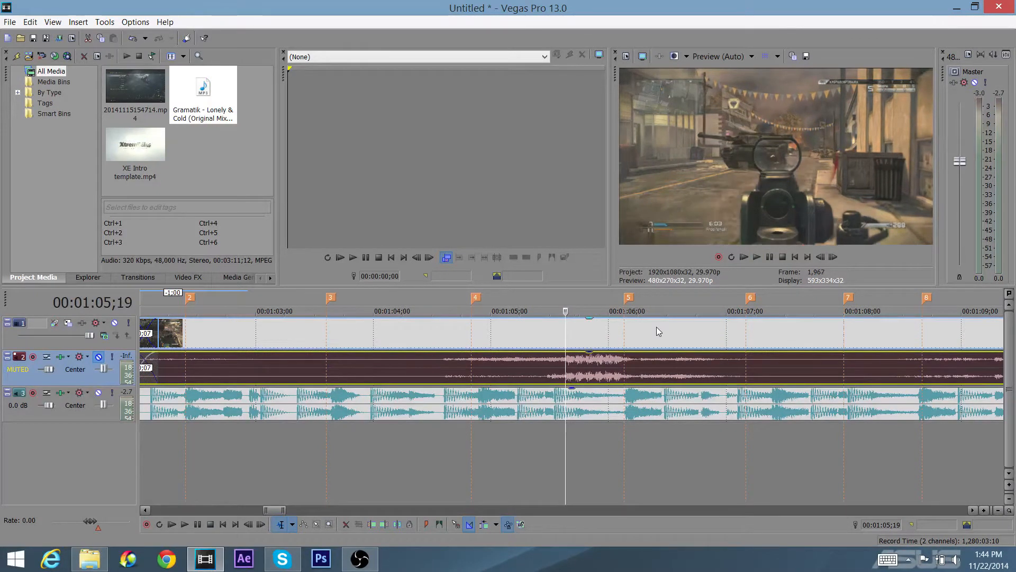
{"action": "key", "text": "Left"}
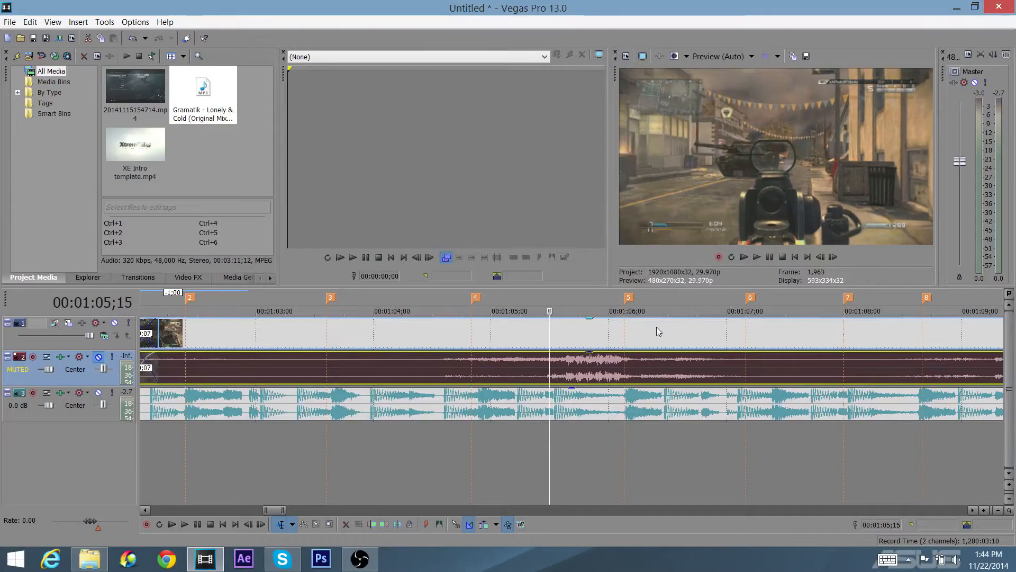
{"action": "key", "text": "Left"}
{"action": "key", "text": "Left"}
{"action": "key", "text": "Left"}
{"action": "key", "text": "Left"}
{"action": "key", "text": "Left"}
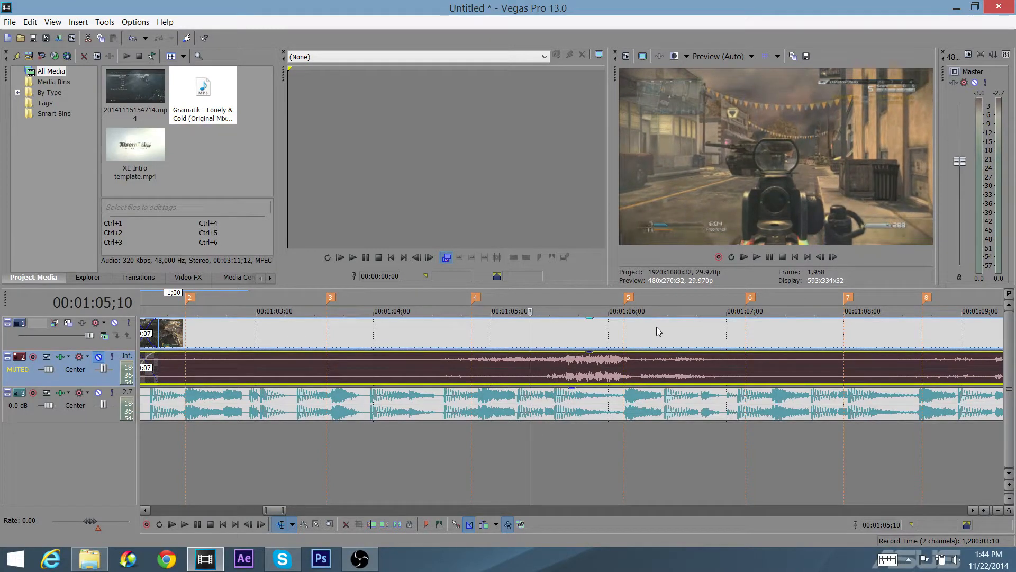
{"action": "key", "text": "Right"}
{"action": "key", "text": "Right"}
{"action": "key", "text": "Right"}
{"action": "key", "text": "Right"}
{"action": "key", "text": "Right"}
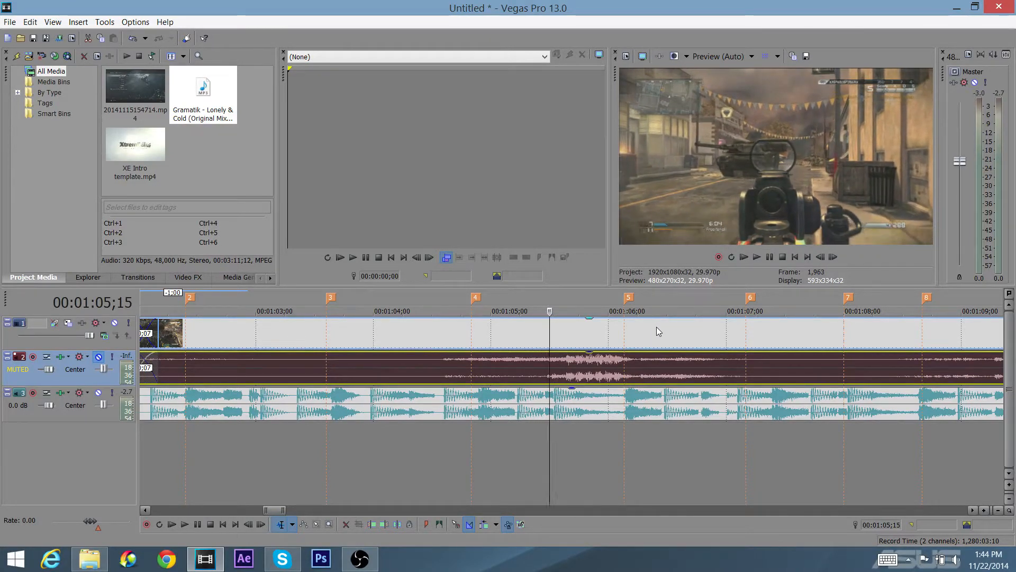
{"action": "key", "text": "Right"}
{"action": "key", "text": "Right"}
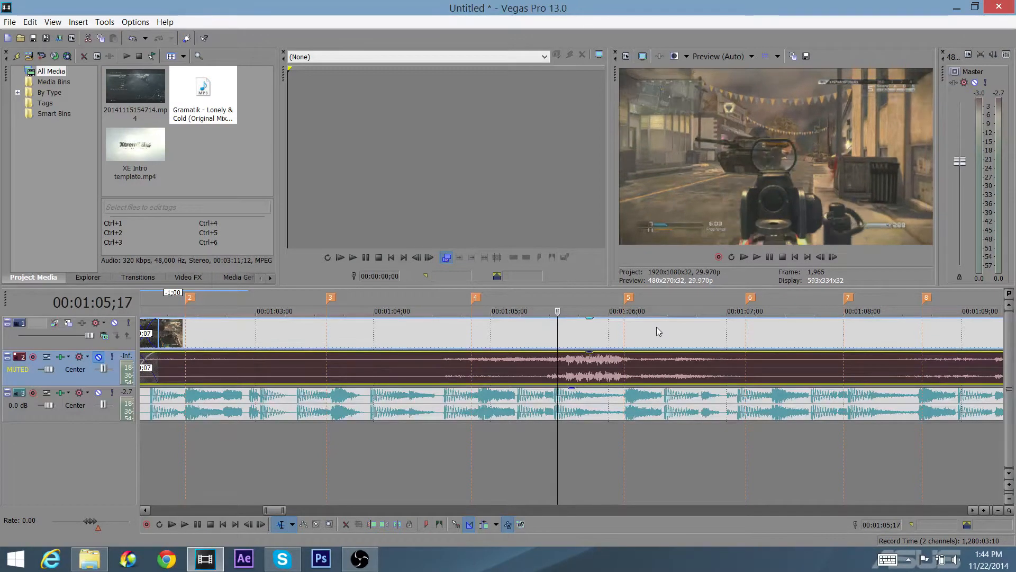
Step: Split the final gameplay clip at the gunfire burst at 00:01:05;22
{"action": "key", "text": "Down"}
{"action": "key", "text": "Down"}
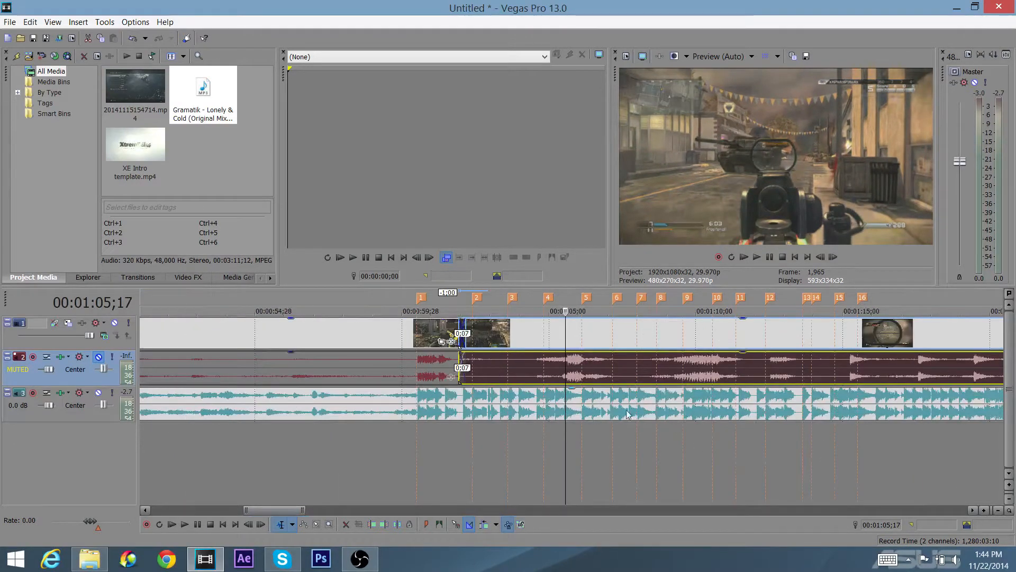
{"action": "left_click", "coordinate": [570, 366]}
{"action": "key", "text": "ctrl+v"}
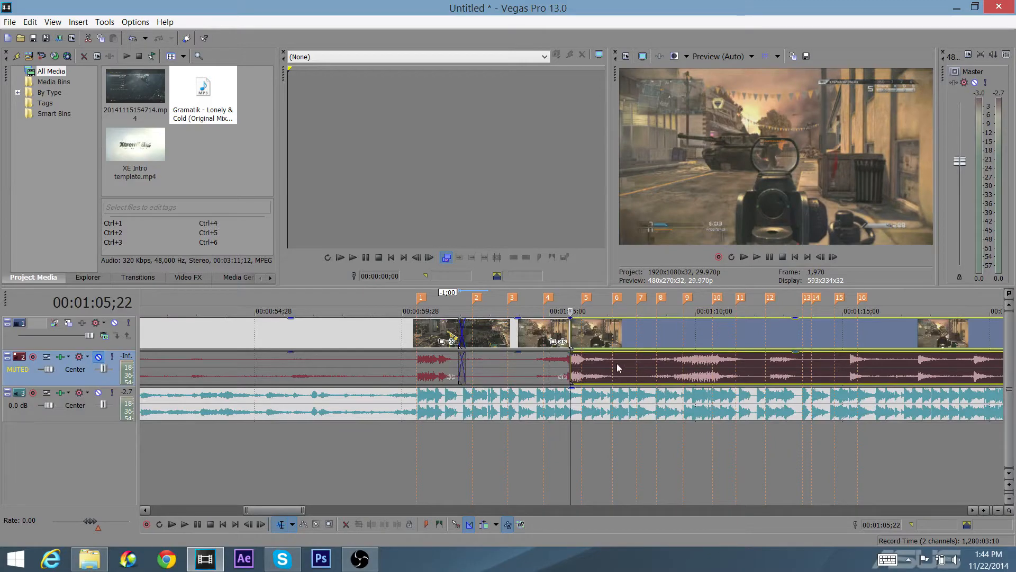
Step: Try shifting the clip after the cut one frame later and close the one-frame gap again
{"action": "key", "text": "Up"}
{"action": "key", "text": "Up"}
{"action": "key", "text": "Up"}
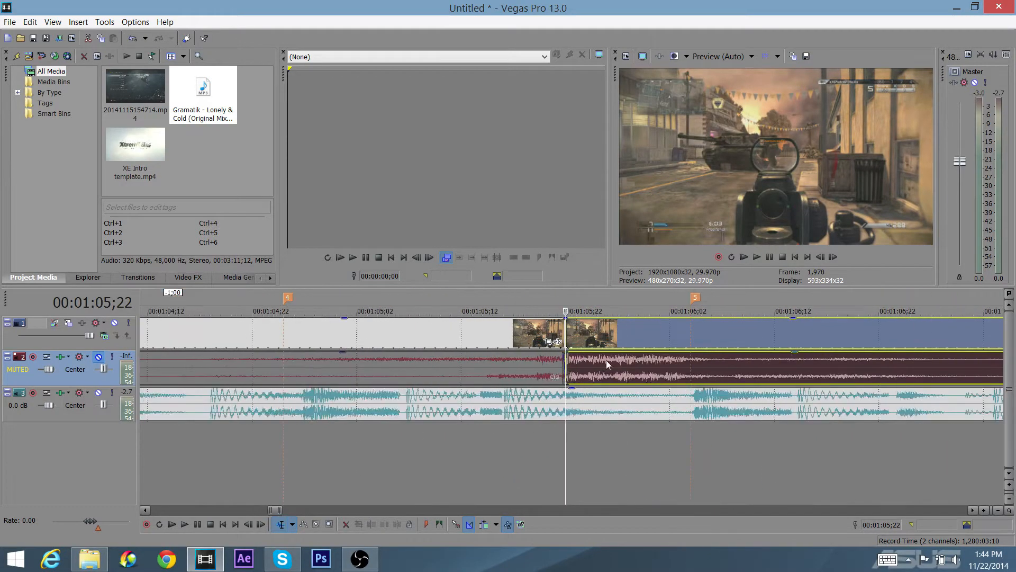
{"action": "left_click", "coordinate": [578, 356]}
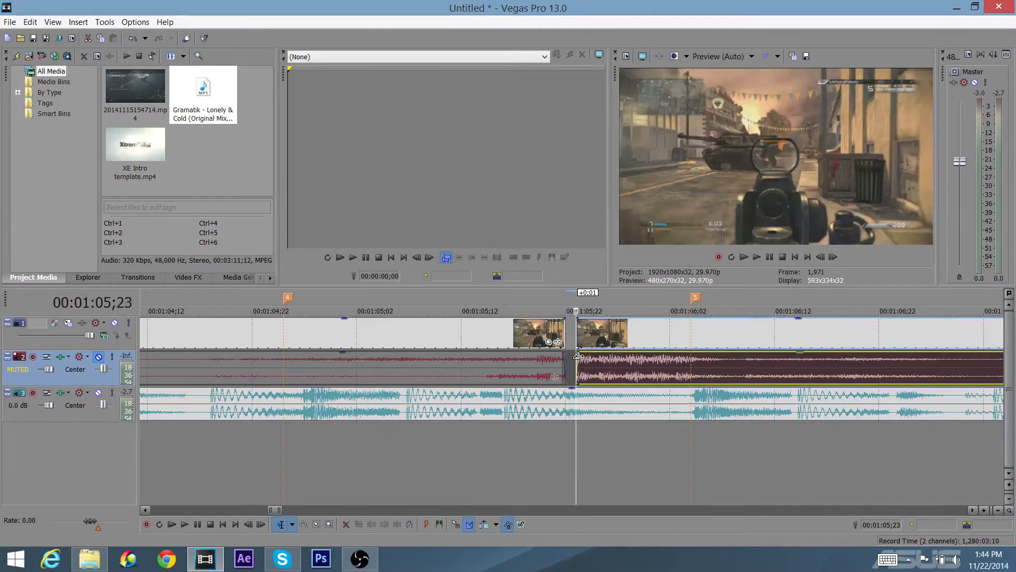
{"action": "scroll", "coordinate": [578, 356], "scroll_direction": "up", "scroll_amount": 2}
{"action": "left_click_drag", "start_coordinate": [578, 355], "coordinate": [524, 361]}
{"action": "scroll", "coordinate": [586, 351], "scroll_direction": "down", "scroll_amount": 2}
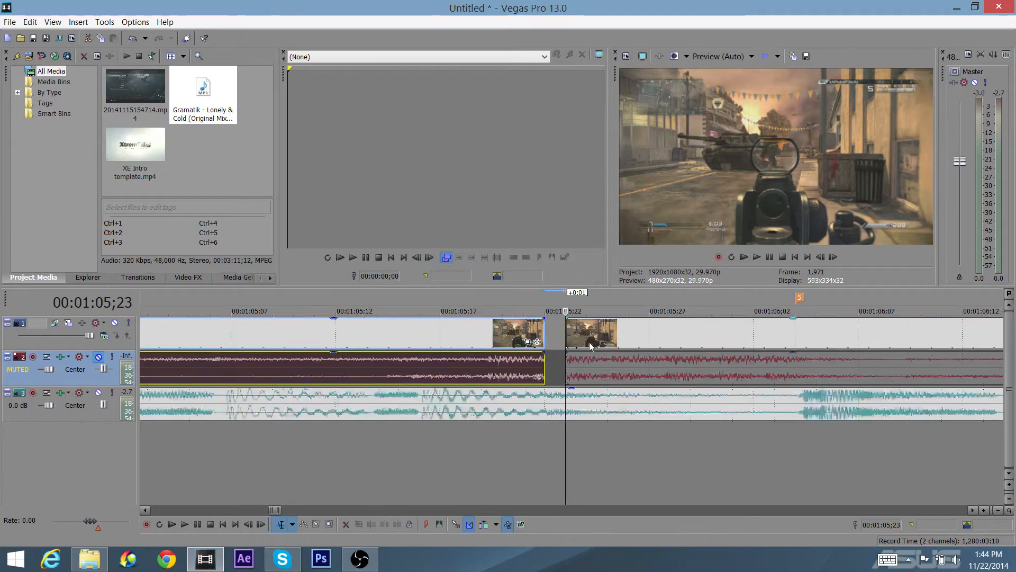
{"action": "left_click", "coordinate": [588, 344]}
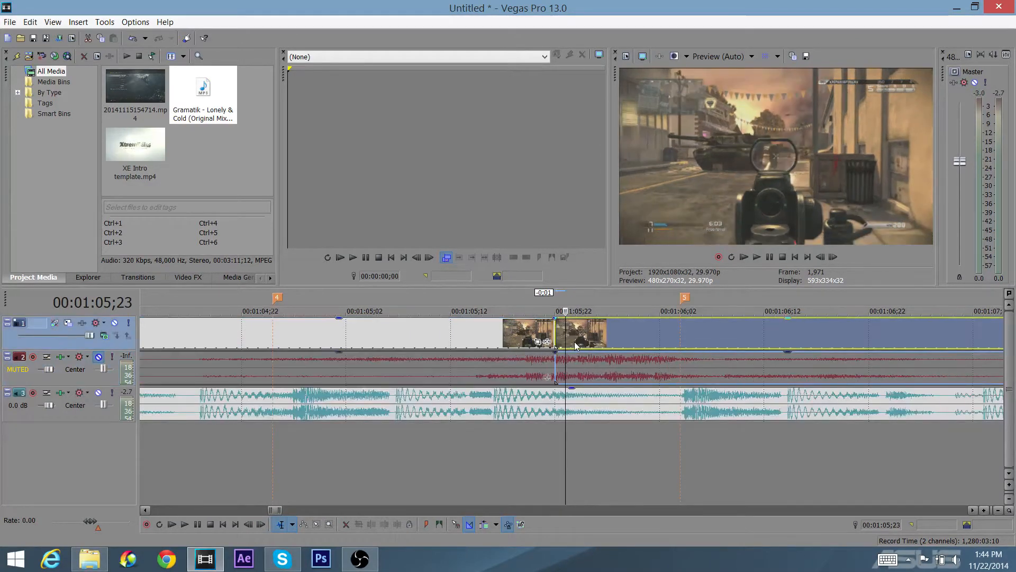
{"action": "scroll", "coordinate": [576, 396], "scroll_direction": "down", "scroll_amount": 3}
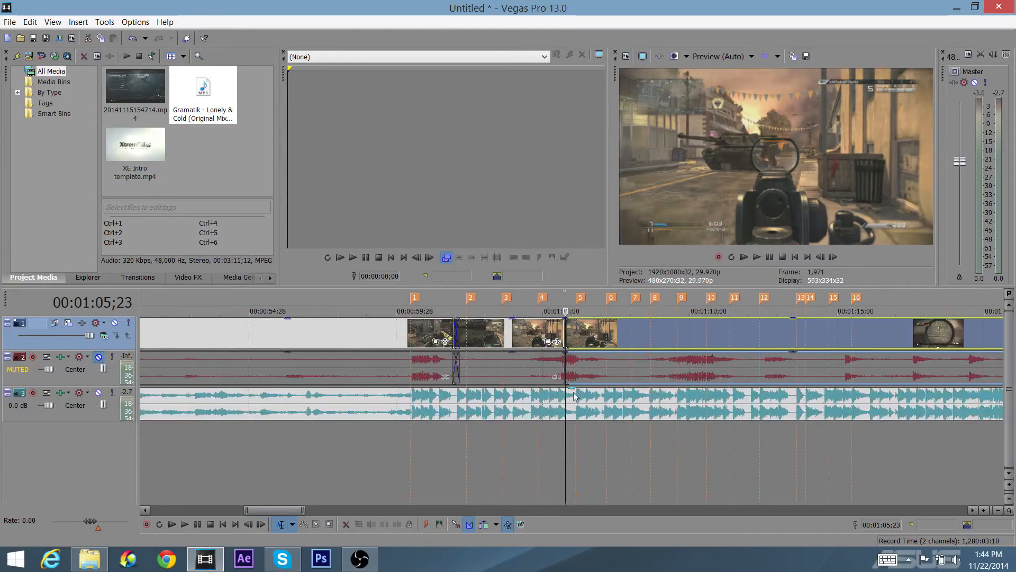
Step: Play back the gunfire cut together with the music from 00:01:04;24
{"action": "left_click", "coordinate": [539, 405]}
{"action": "key", "text": "space"}
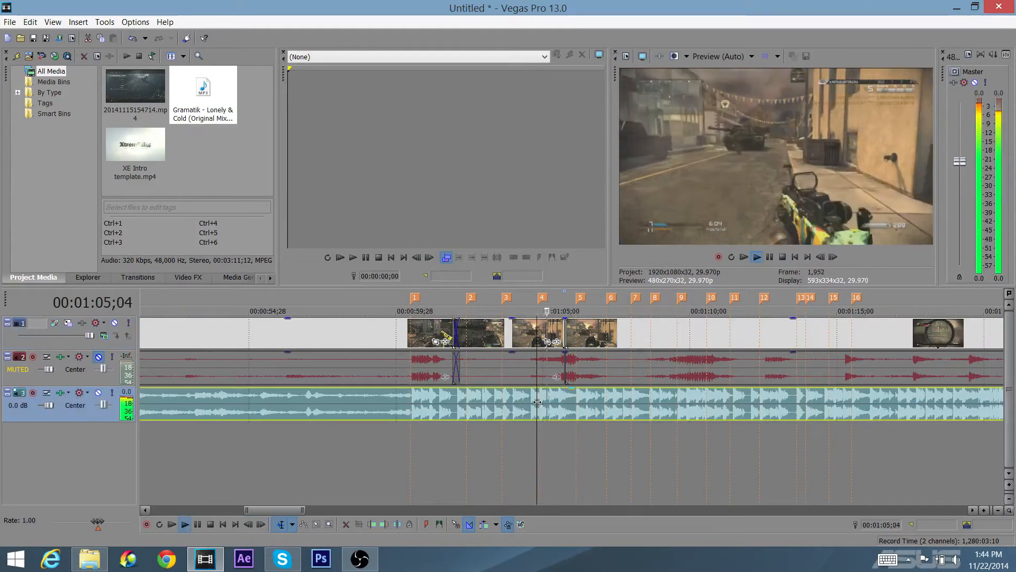
{"action": "key", "text": "space"}
Step: Time-compress the short clip before the gunfire cut so it ends at marker 3, and move the following clip to start there
{"action": "left_click_drag", "start_coordinate": [594, 341], "coordinate": [632, 342]}
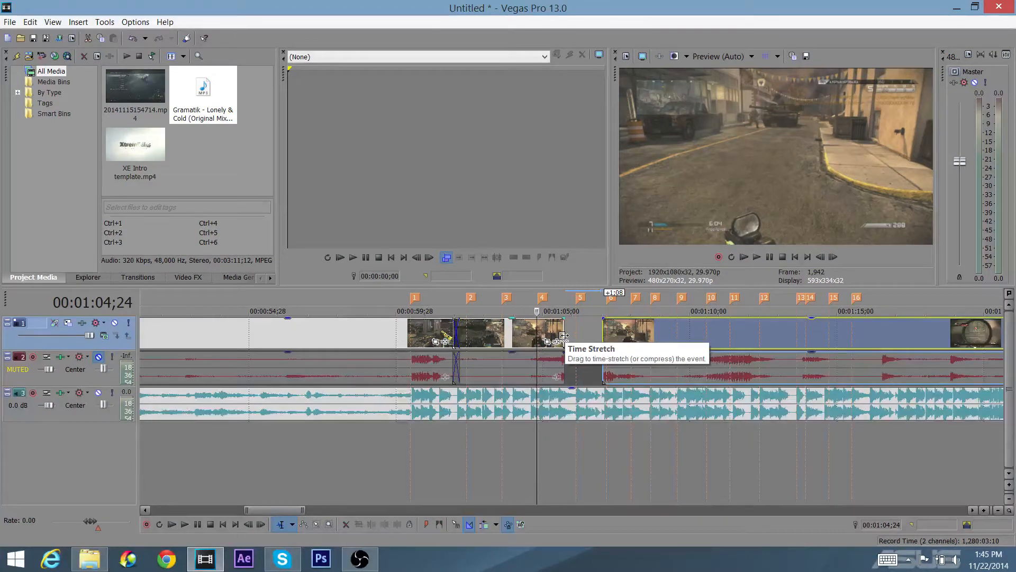
{"action": "left_click_drag", "start_coordinate": [542, 336], "coordinate": [536, 341]}
{"action": "left_click_drag", "start_coordinate": [621, 342], "coordinate": [498, 342]}
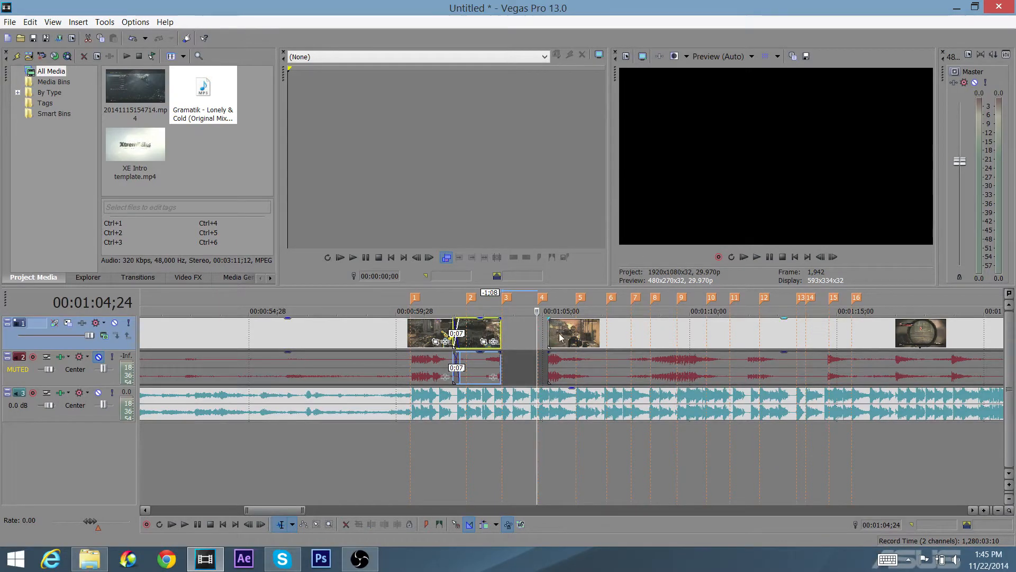
{"action": "left_click_drag", "start_coordinate": [563, 334], "coordinate": [512, 344]}
Step: Play back the gunfire cut at marker 3 with the music from 00:01:03;07
{"action": "left_click", "coordinate": [494, 341]}
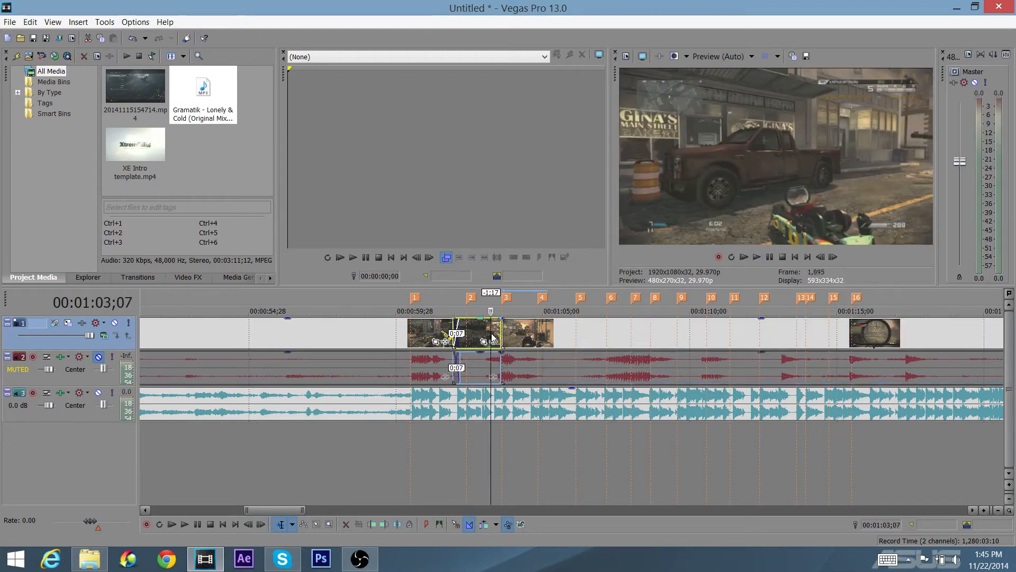
{"action": "key", "text": "space"}
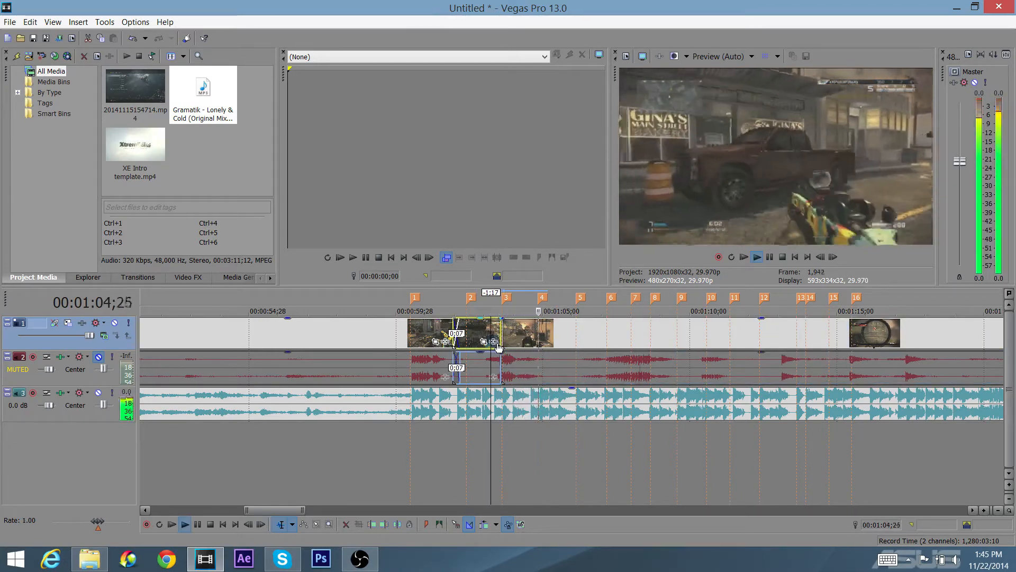
{"action": "key", "text": "space"}
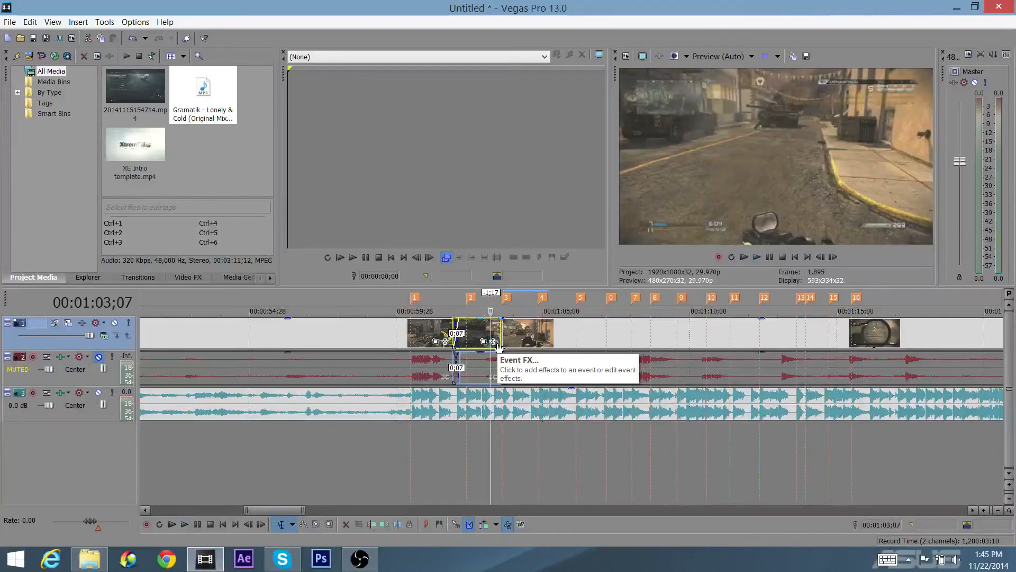
Step: Play and scrub the gameplay footage between markers 5 and 7 to find the next cut point before the gunfire
{"action": "left_click", "coordinate": [630, 357]}
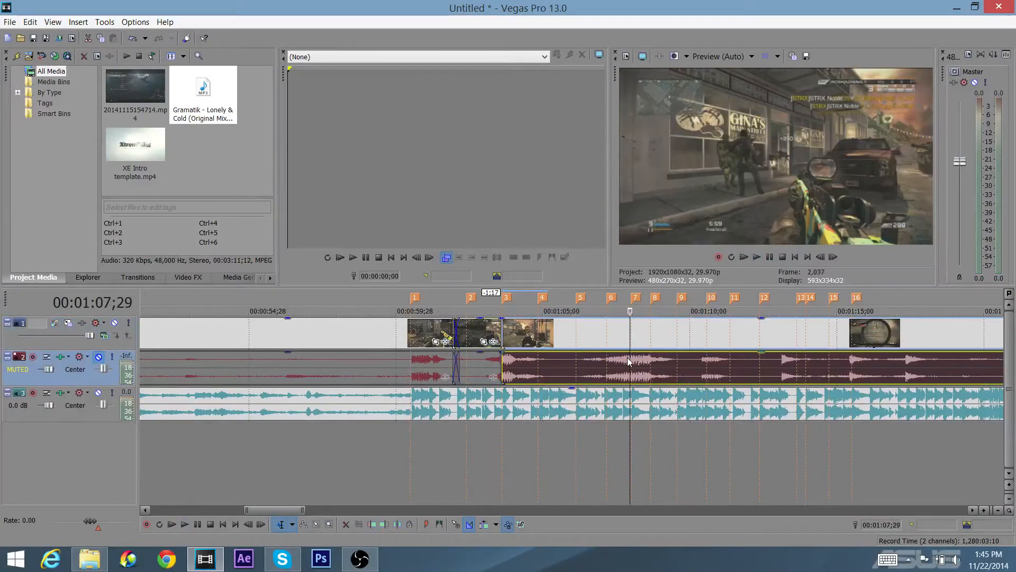
{"action": "left_click", "coordinate": [602, 360]}
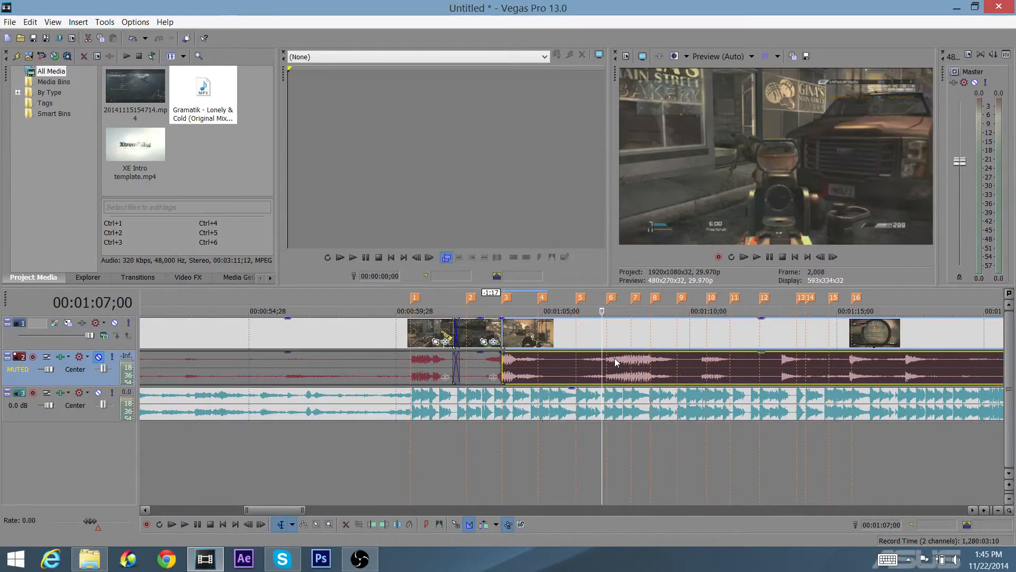
{"action": "key", "text": "space"}
{"action": "key", "text": "space"}
{"action": "left_click", "coordinate": [605, 360]}
{"action": "left_click", "coordinate": [595, 355]}
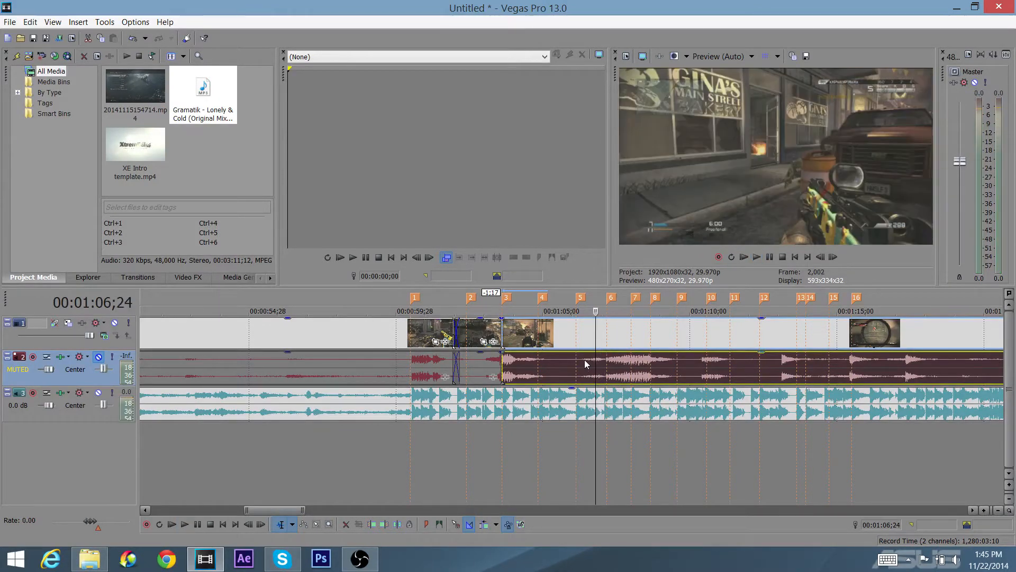
{"action": "left_click", "coordinate": [580, 360]}
{"action": "key", "text": "space"}
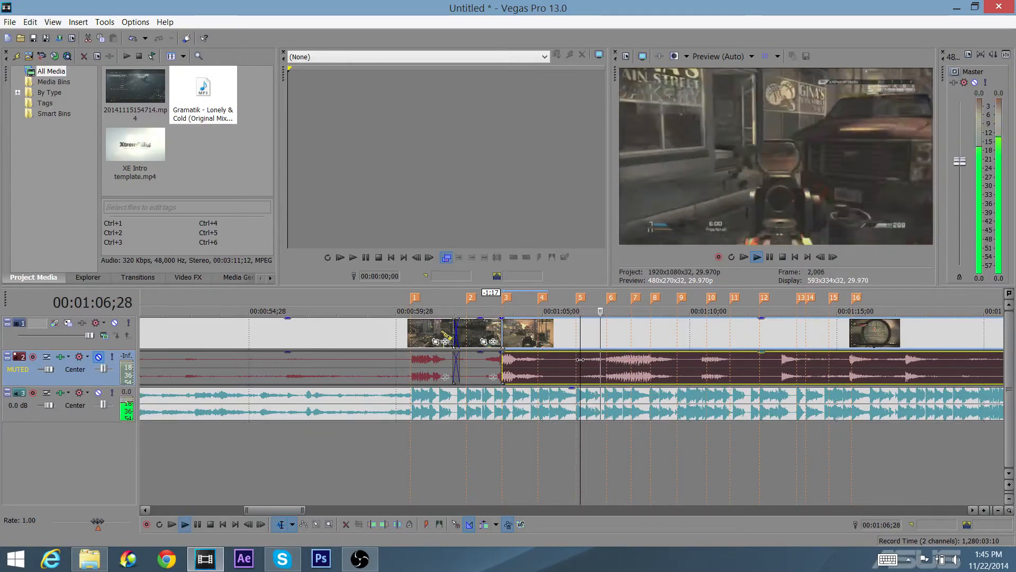
{"action": "key", "text": "space"}
{"action": "left_click", "coordinate": [577, 361]}
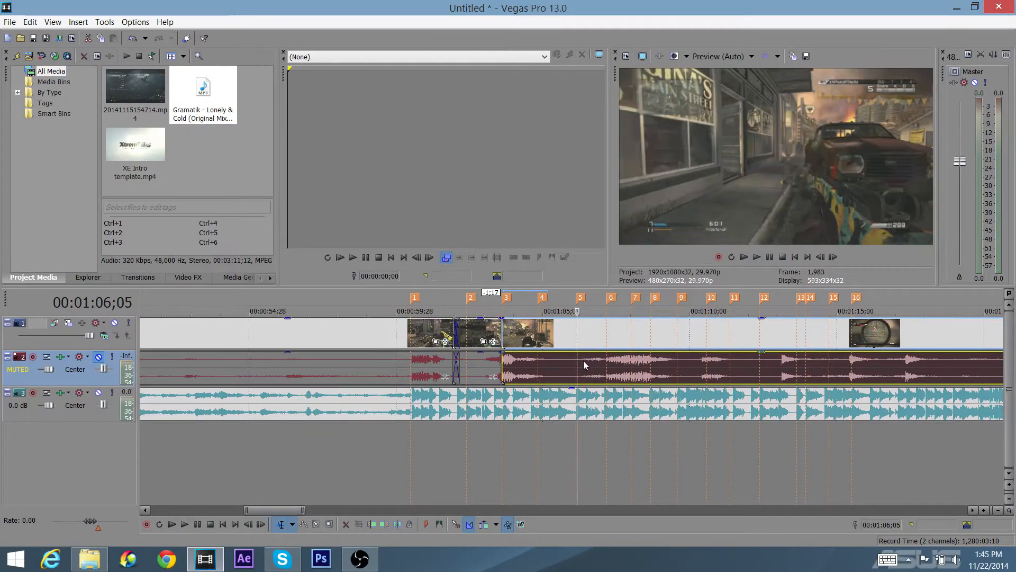
Step: Split the gameplay clip at 00:01:06;07 near marker 5, time-compress the part before the cut slightly, and move the following part against it
{"action": "left_click", "coordinate": [580, 363]}
{"action": "left_click", "coordinate": [578, 365]}
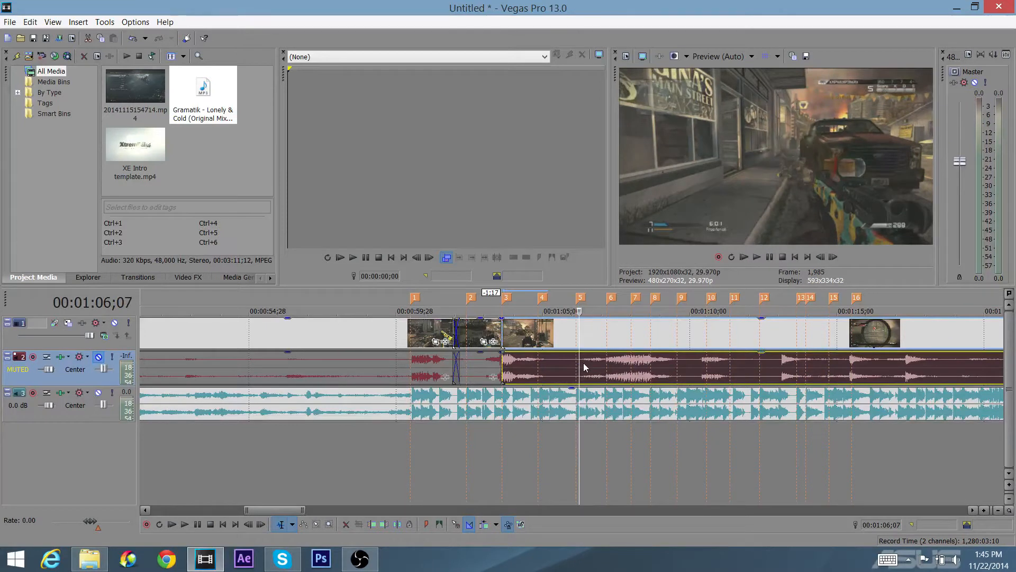
{"action": "key", "text": "s"}
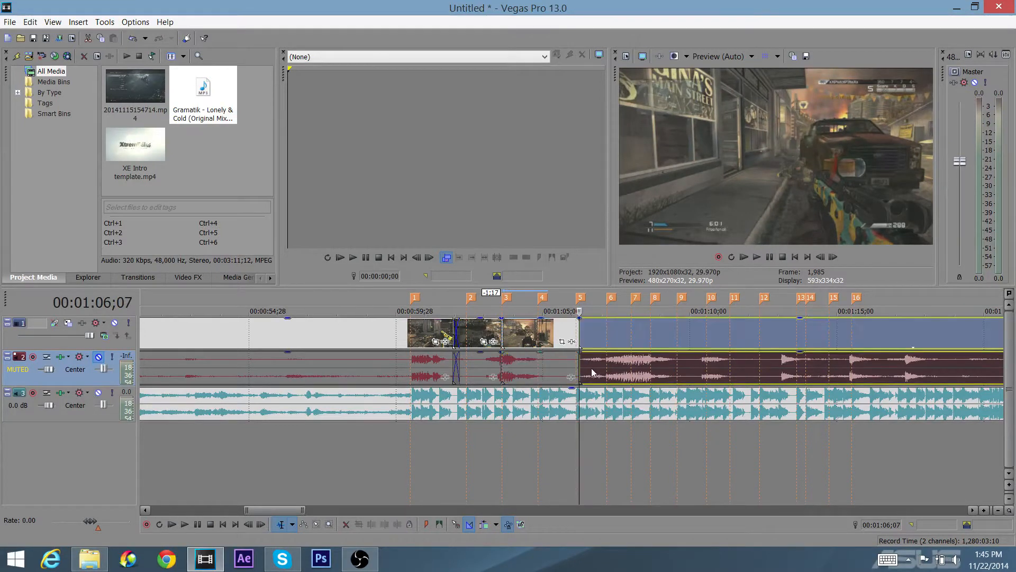
{"action": "mouse_move", "coordinate": [592, 367]}
{"action": "left_mouse_down"}
{"action": "mouse_move", "coordinate": [624, 367]}
{"action": "mouse_move", "coordinate": [612, 372]}
{"action": "left_mouse_up"}
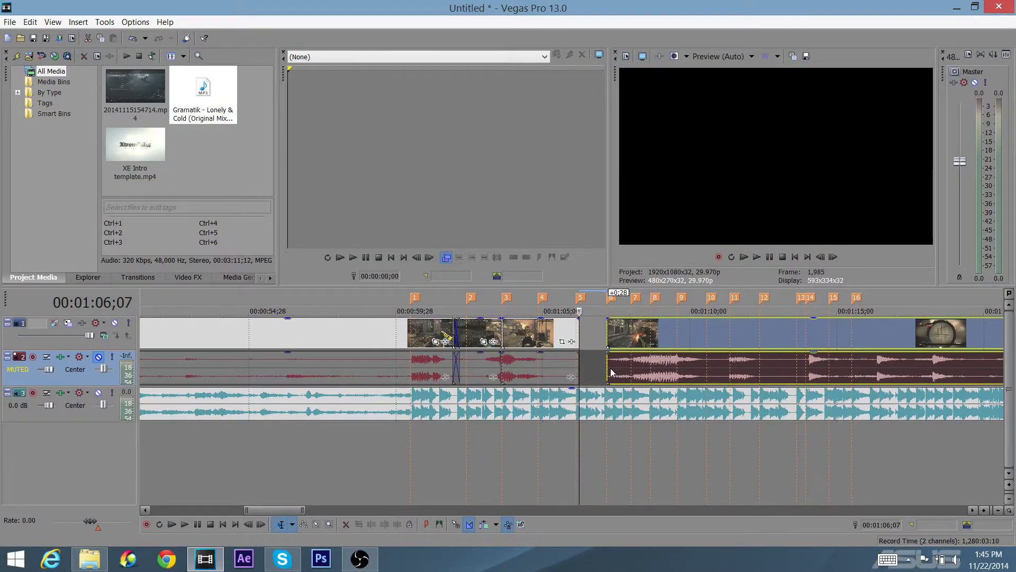
{"action": "left_click", "coordinate": [577, 366]}
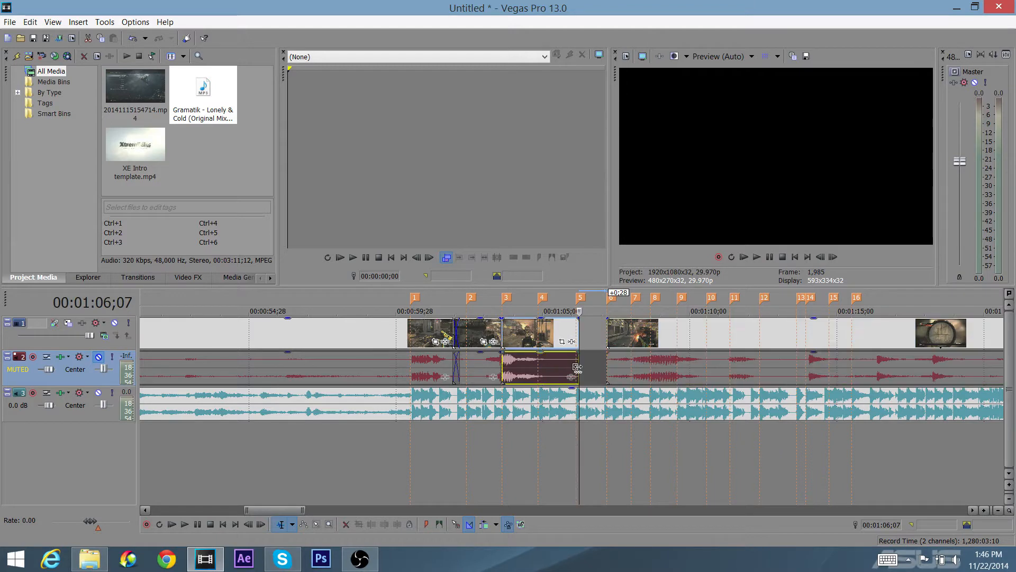
{"action": "mouse_move", "coordinate": [576, 367]}
{"action": "left_mouse_down"}
{"action": "mouse_move", "coordinate": [618, 345]}
{"action": "mouse_move", "coordinate": [590, 347]}
{"action": "left_mouse_up"}
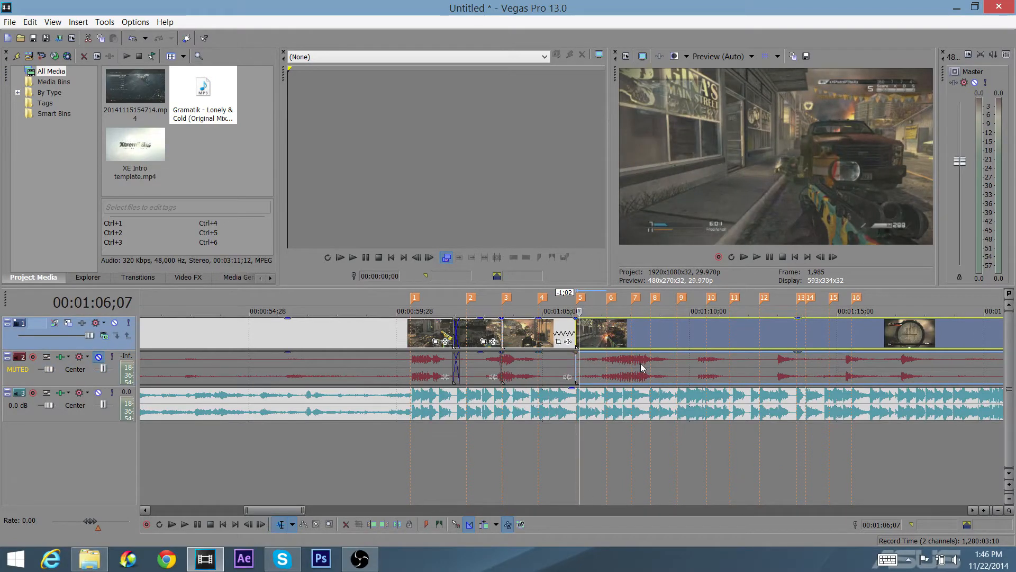
Step: Play from 00:01:06;07 to find the end of the kill, split the clip at 00:01:11;10 and delete the remaining footage
{"action": "key", "text": "space"}
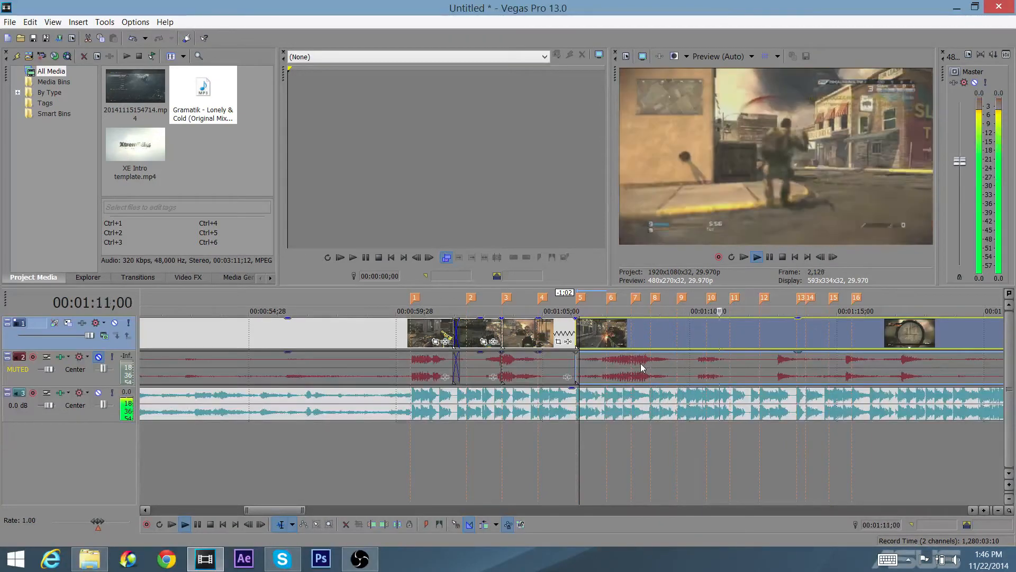
{"action": "key", "text": "space"}
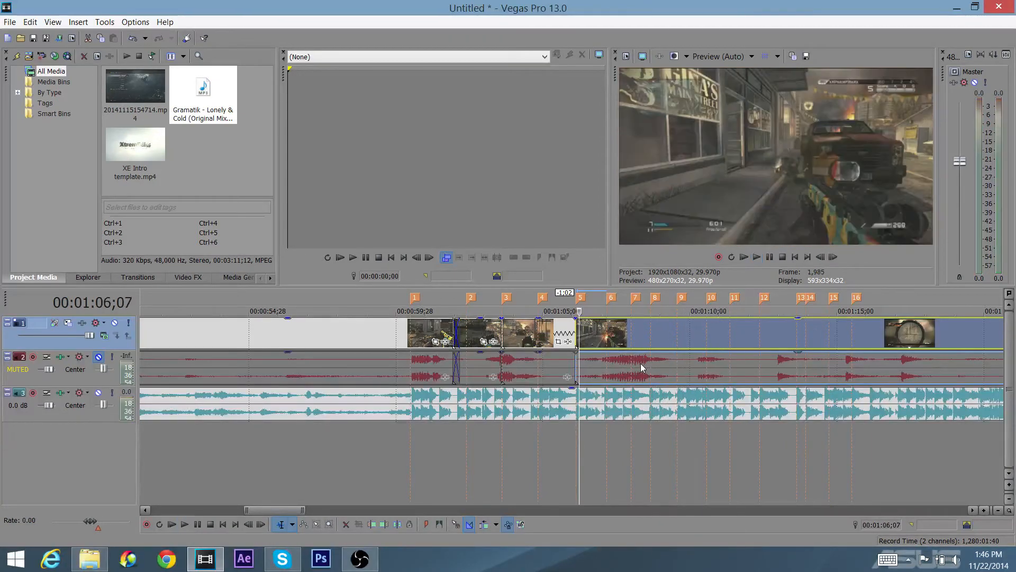
{"action": "left_click", "coordinate": [668, 360]}
{"action": "left_click", "coordinate": [721, 364]}
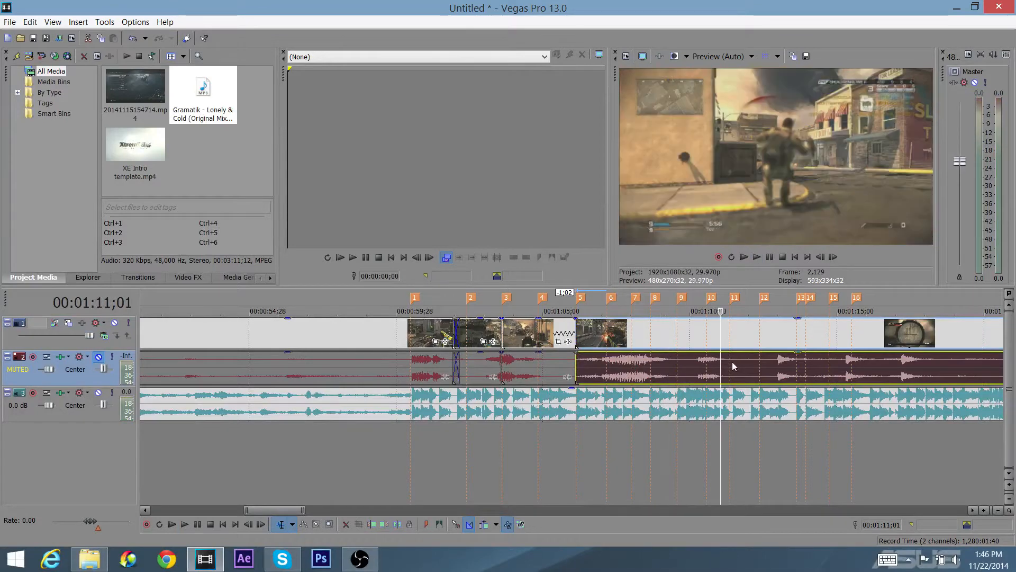
{"action": "left_click", "coordinate": [722, 364]}
{"action": "left_click", "coordinate": [729, 361]}
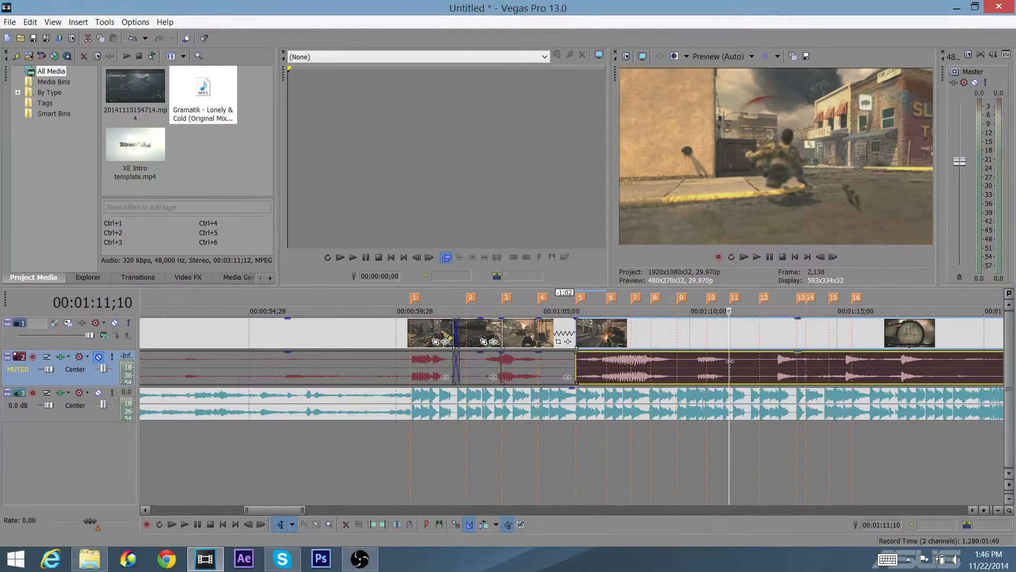
{"action": "key", "text": "s"}
{"action": "left_click", "coordinate": [747, 340]}
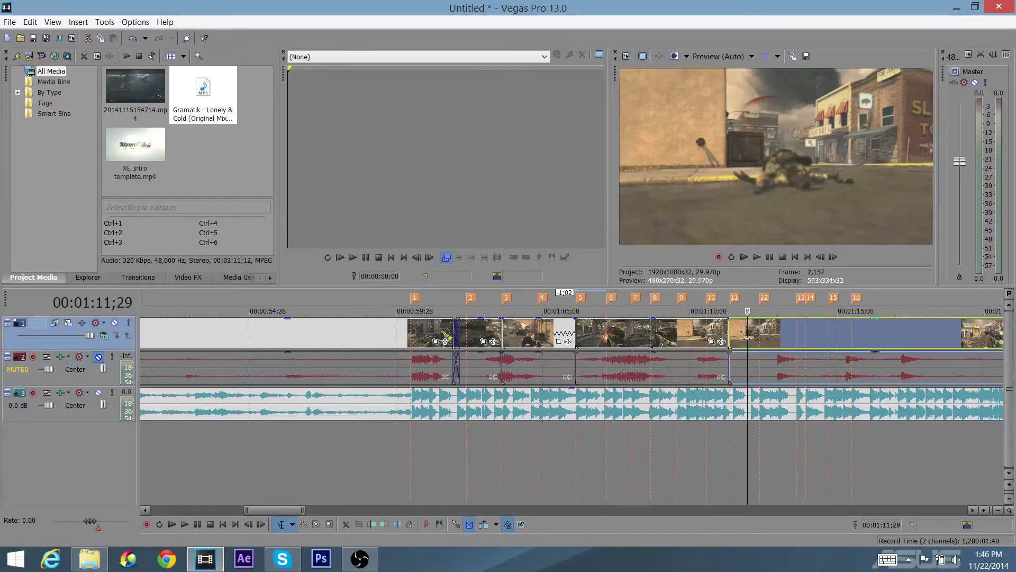
{"action": "key", "text": "Delete"}
Step: Unmute the gameplay audio track and play the synced clips with the music from 00:00:59;08
{"action": "scroll", "coordinate": [744, 342], "scroll_direction": "down", "scroll_amount": 5}
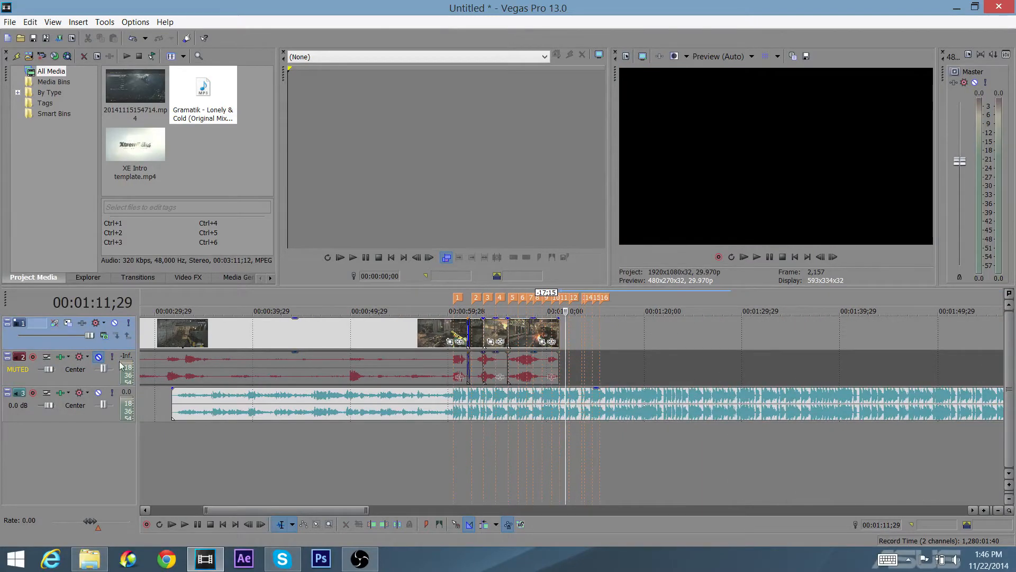
{"action": "left_click", "coordinate": [100, 358]}
{"action": "left_click", "coordinate": [442, 307]}
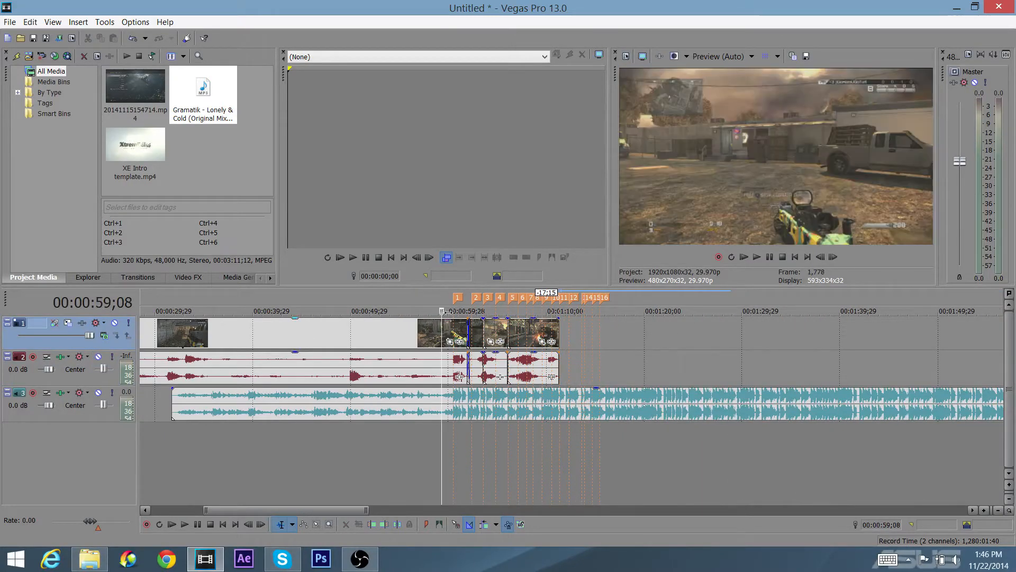
{"action": "key", "text": "space"}
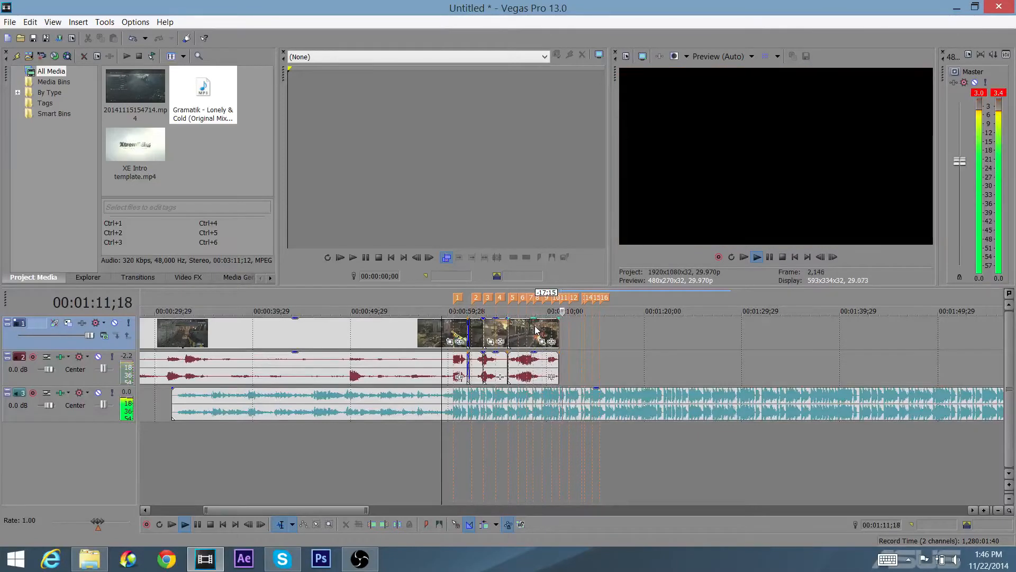
{"action": "key", "text": "space"}
Step: Move the gunfire clip one frame later onto marker 3 and extend the preceding clip to close the gap
{"action": "scroll", "coordinate": [533, 371], "scroll_direction": "up", "scroll_amount": 3}
{"action": "scroll", "coordinate": [533, 367], "scroll_direction": "up", "scroll_amount": 4}
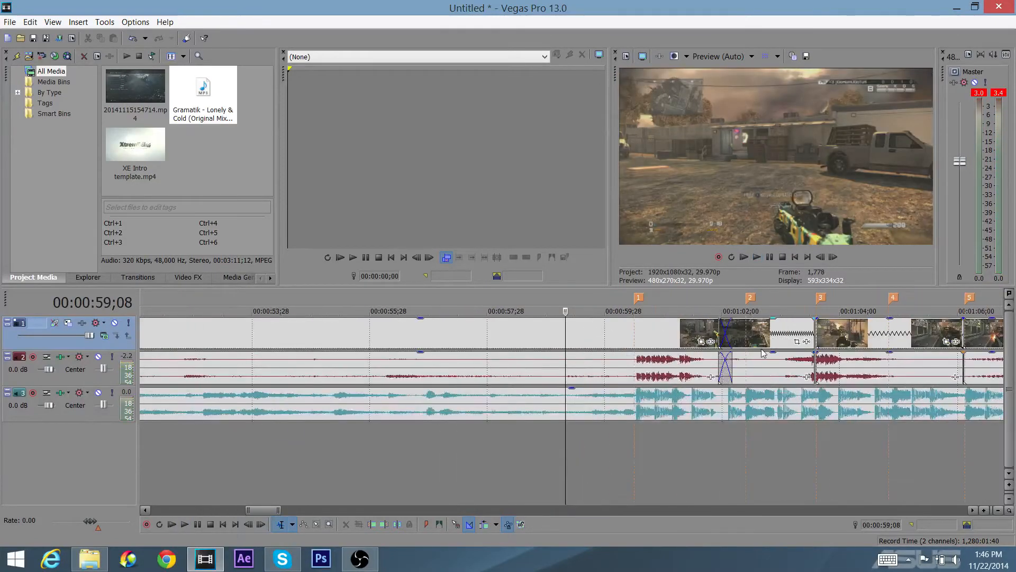
{"action": "left_click_drag", "start_coordinate": [847, 336], "coordinate": [845, 338]}
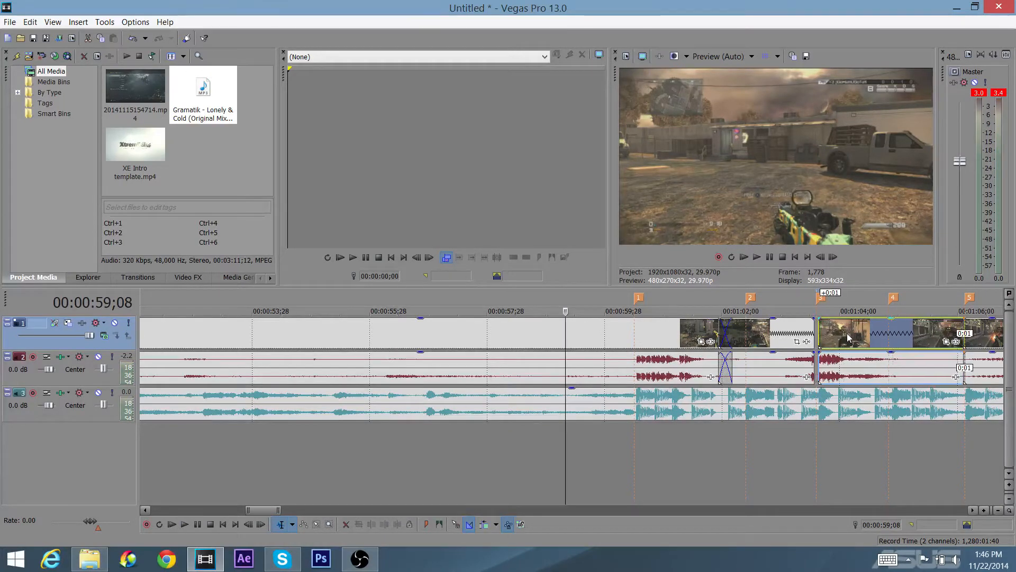
{"action": "left_click", "coordinate": [814, 368]}
{"action": "scroll", "coordinate": [812, 363], "scroll_direction": "up", "scroll_amount": 8}
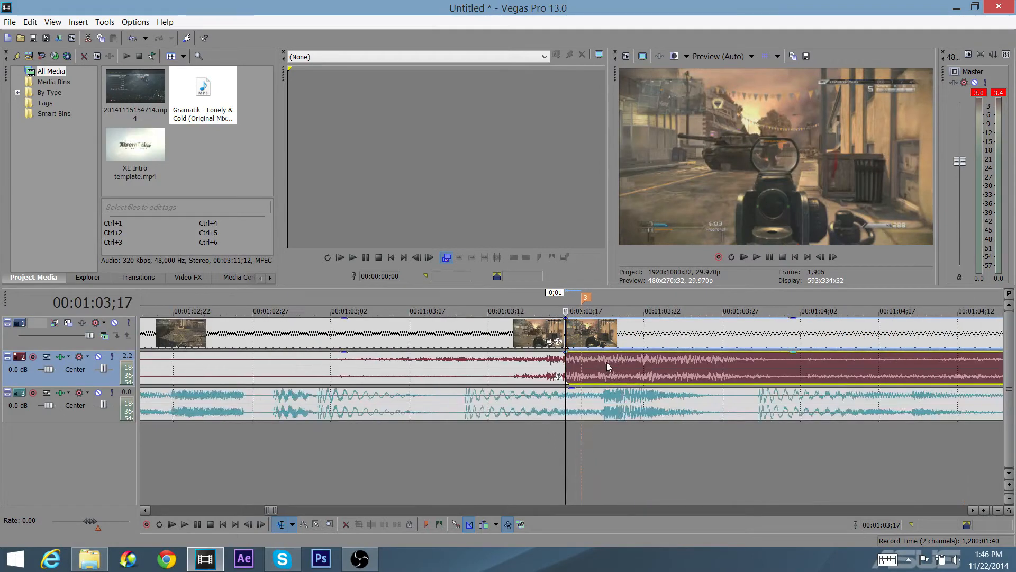
{"action": "left_click_drag", "start_coordinate": [566, 364], "coordinate": [582, 364]}
{"action": "scroll", "coordinate": [691, 360], "scroll_direction": "down", "scroll_amount": 6}
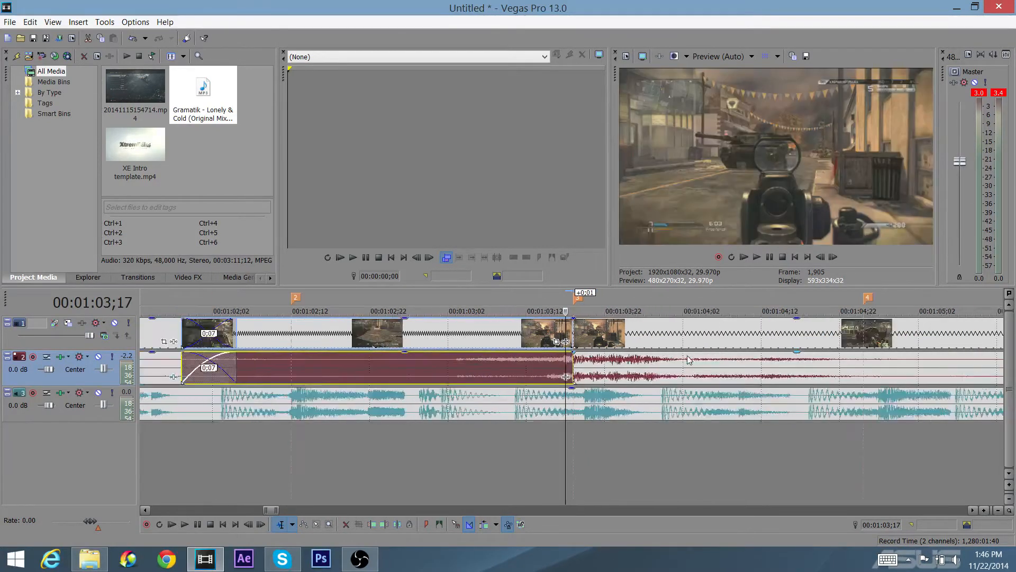
Step: Move the last gameplay clip one frame later onto marker 5 and extend the clip before it to meet that marker
{"action": "left_click", "coordinate": [855, 363]}
{"action": "scroll", "coordinate": [860, 360], "scroll_direction": "up", "scroll_amount": 8}
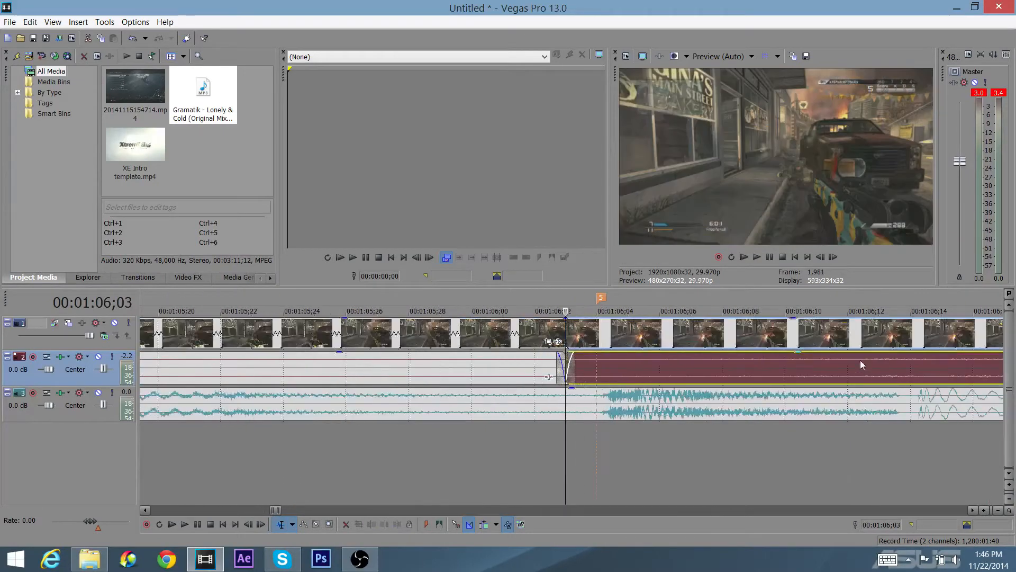
{"action": "left_click_drag", "start_coordinate": [617, 363], "coordinate": [646, 359]}
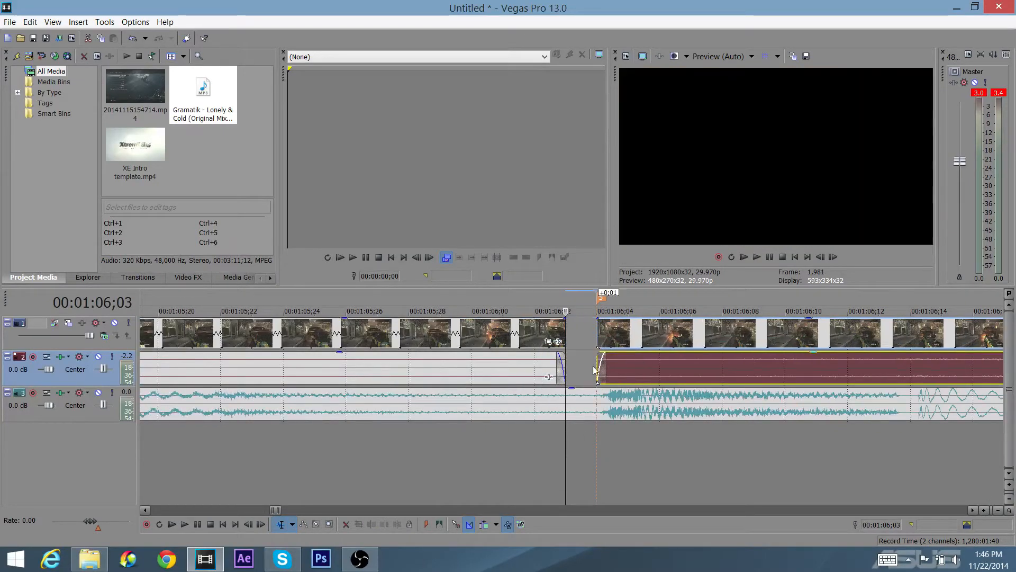
{"action": "left_click", "coordinate": [564, 361]}
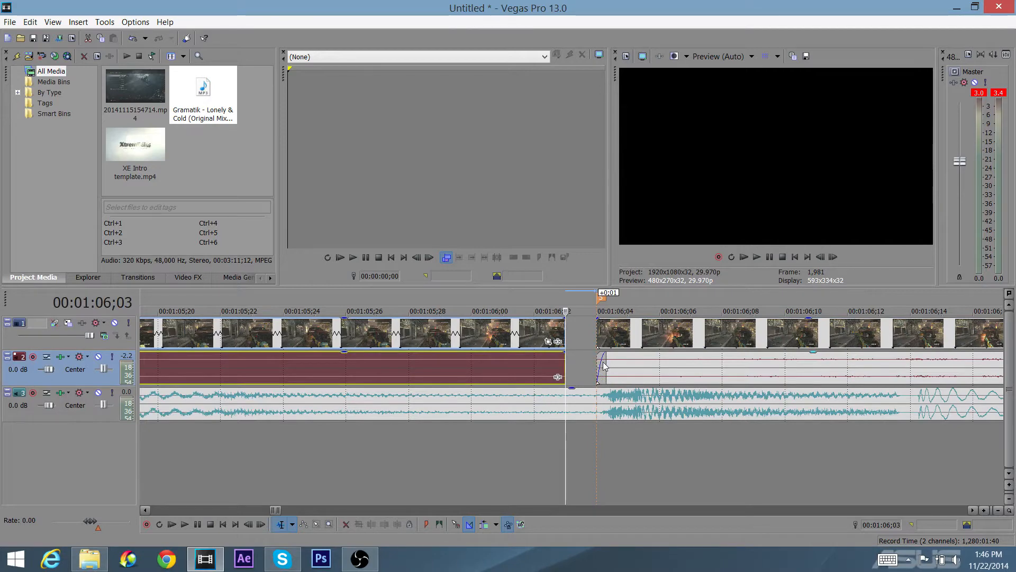
{"action": "left_click_drag", "start_coordinate": [604, 362], "coordinate": [593, 362]}
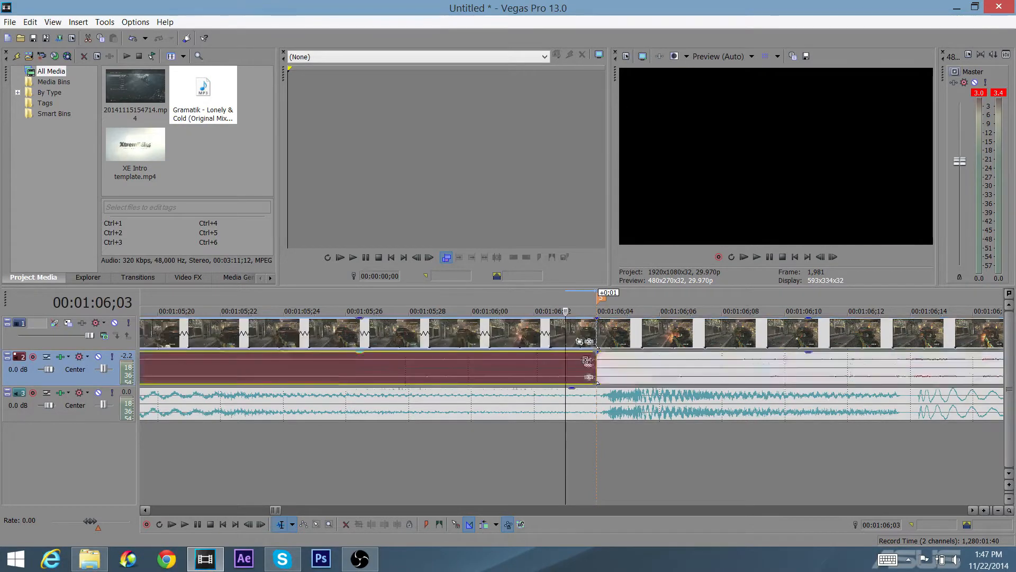
Step: Play back the whole synced section with the music from 00:00:59;23
{"action": "scroll", "coordinate": [739, 364], "scroll_direction": "down", "scroll_amount": 5}
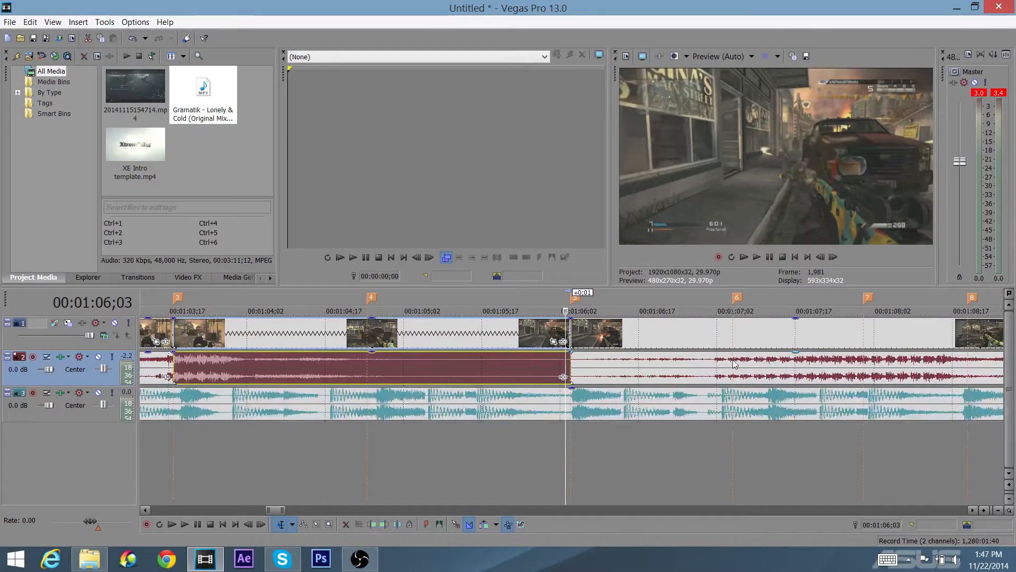
{"action": "scroll", "coordinate": [740, 366], "scroll_direction": "down", "scroll_amount": 4}
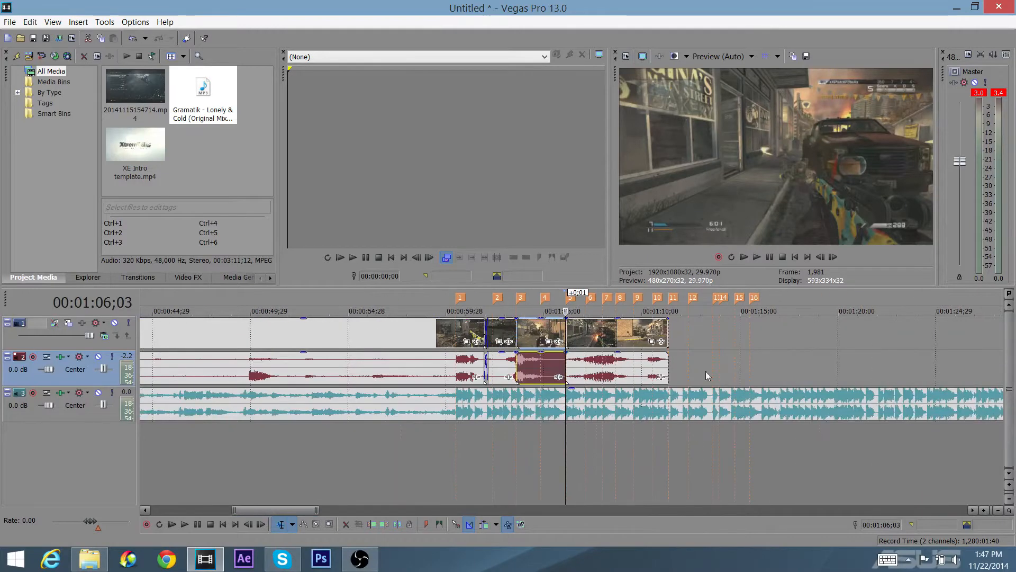
{"action": "left_click", "coordinate": [442, 300]}
{"action": "key", "text": "space"}
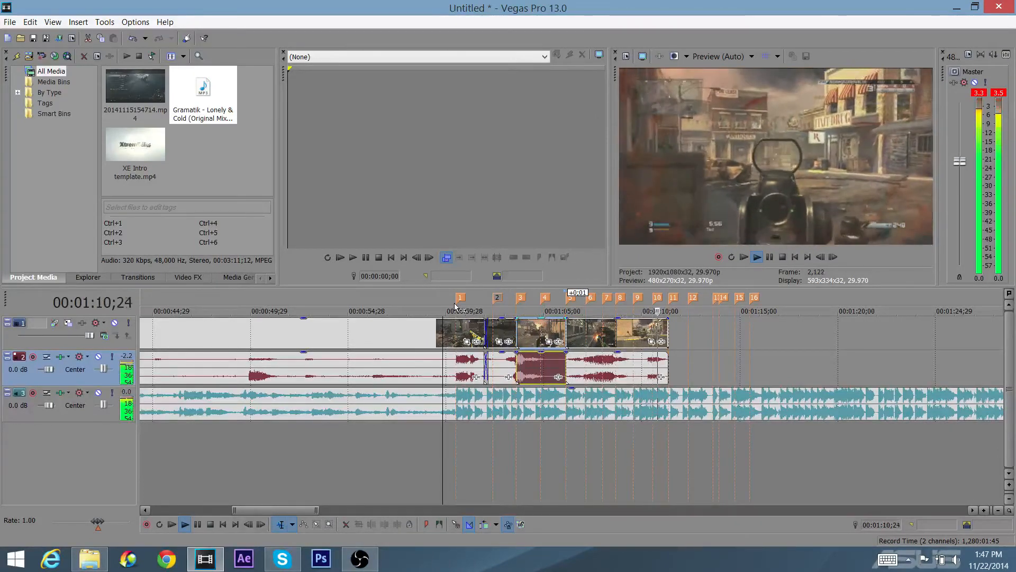
{"action": "key", "text": "space"}
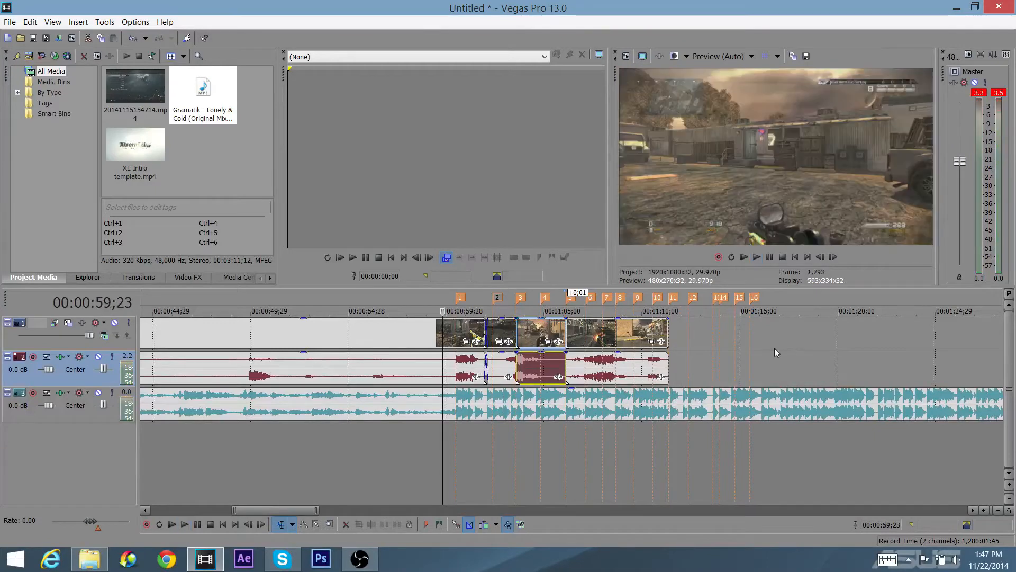
Step: Add a fade-out to the end of the last video clip near marker 11 and play it back from 00:01:08;21
{"action": "left_click", "coordinate": [667, 323]}
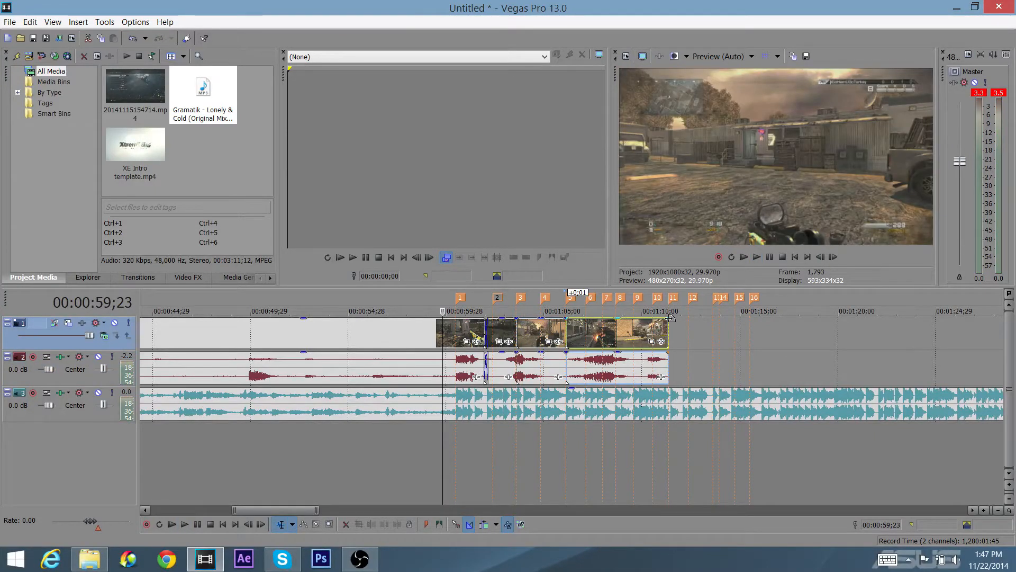
{"action": "left_click_drag", "start_coordinate": [670, 318], "coordinate": [653, 325]}
{"action": "key", "text": "space"}
{"action": "left_click", "coordinate": [606, 310]}
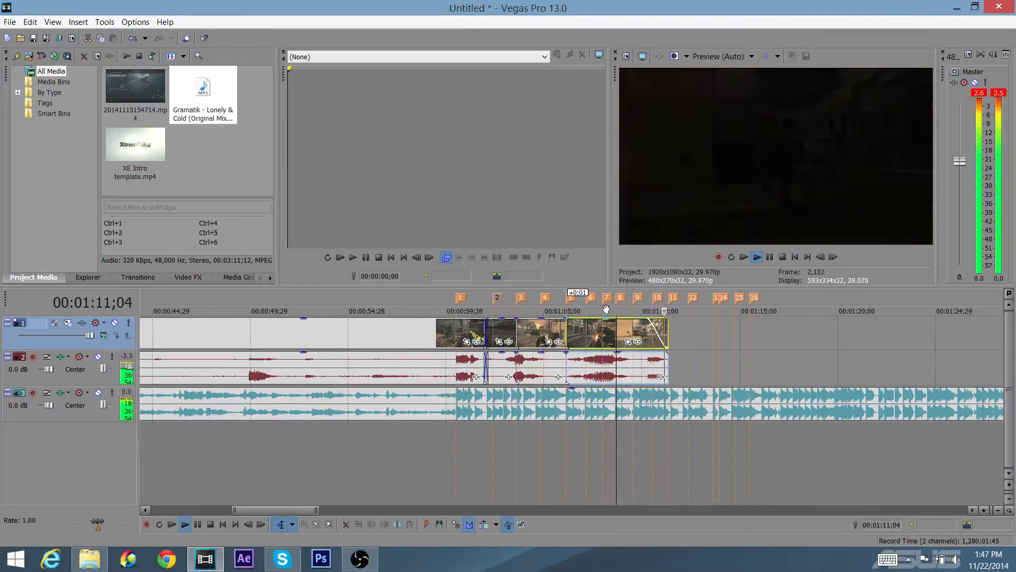
{"action": "key", "text": "space"}
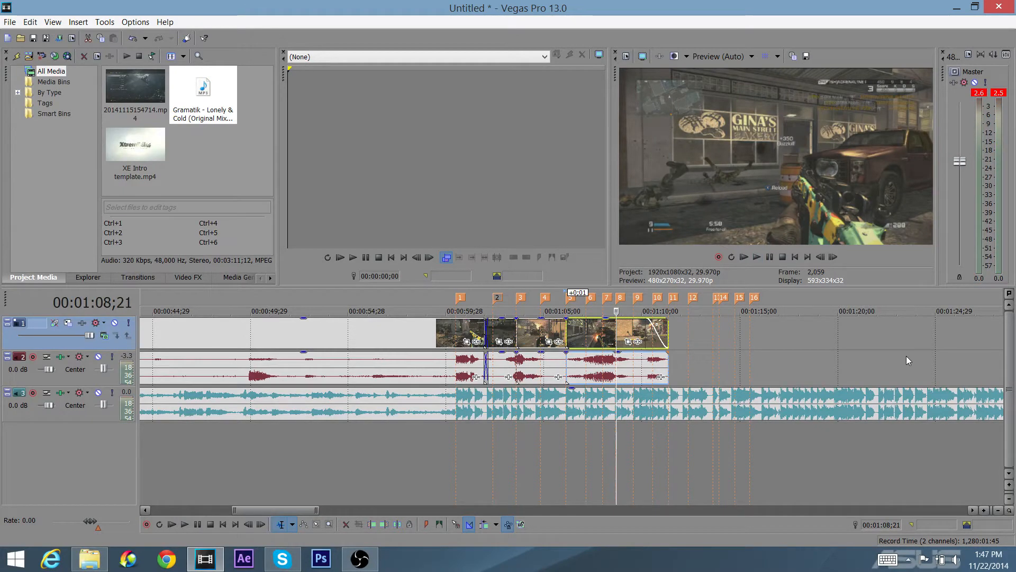
{"action": "scroll", "coordinate": [607, 377], "scroll_direction": "down", "scroll_amount": 3}
{"action": "scroll", "coordinate": [657, 395], "scroll_direction": "up", "scroll_amount": 1}
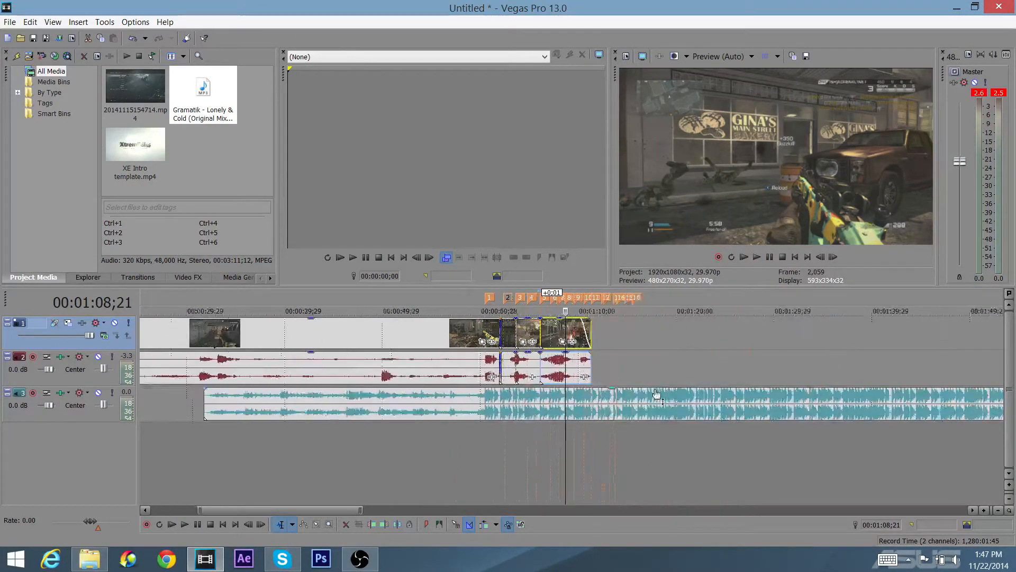
{"action": "scroll", "coordinate": [656, 394], "scroll_direction": "up", "scroll_amount": 2}
{"action": "left_click", "coordinate": [564, 392]}
{"action": "scroll", "coordinate": [563, 390], "scroll_direction": "up", "scroll_amount": 3}
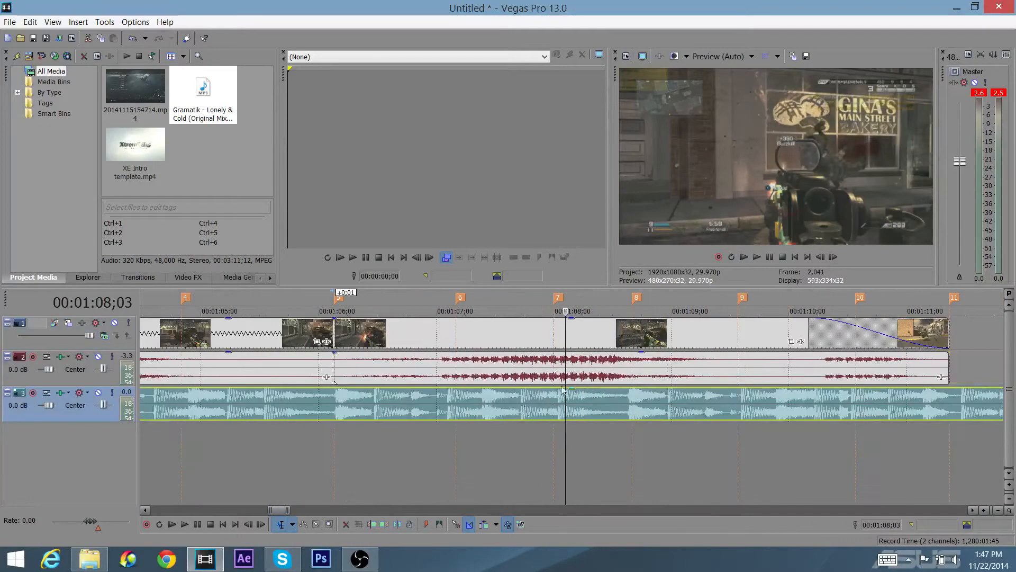
{"action": "scroll", "coordinate": [561, 382], "scroll_direction": "down", "scroll_amount": 1}
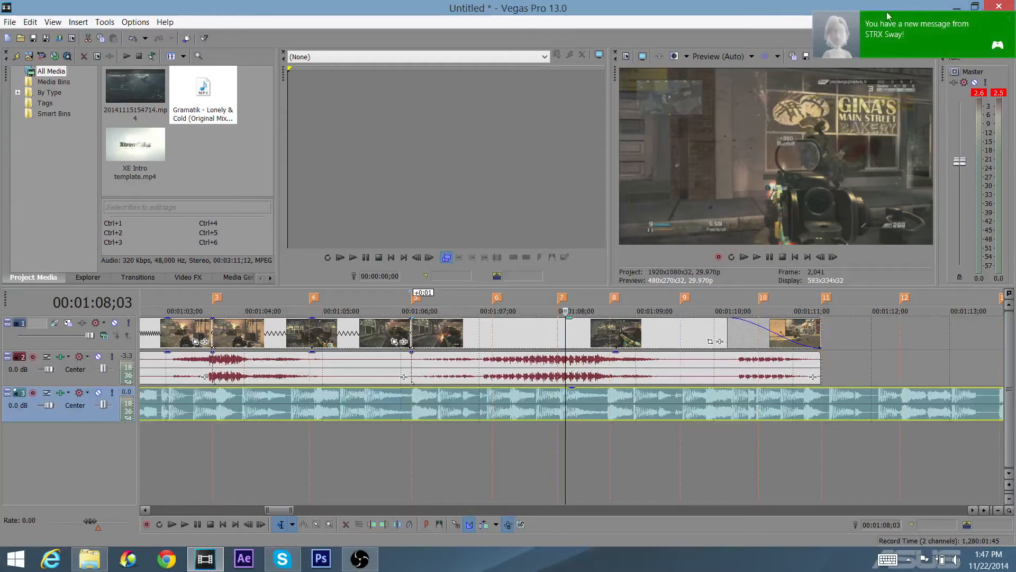
{"action": "left_click", "coordinate": [1008, 19]}
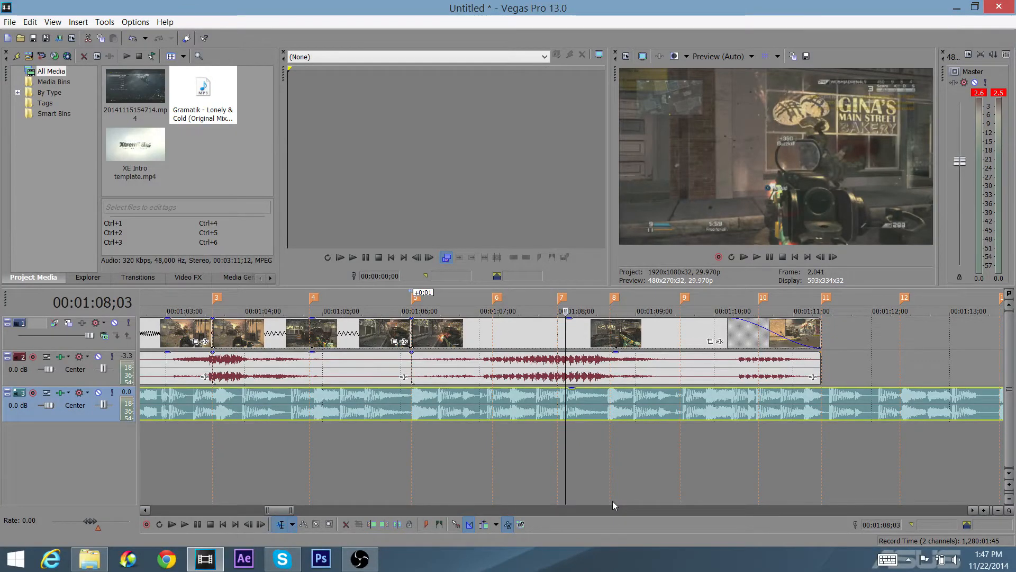
{"action": "left_click", "coordinate": [377, 560]}
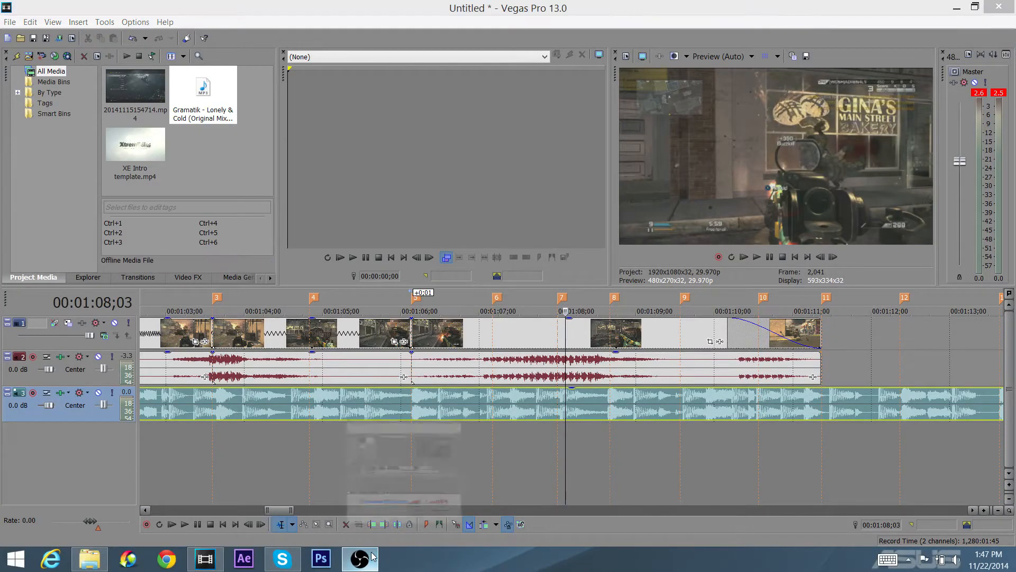
{"action": "left_click", "coordinate": [370, 560]}
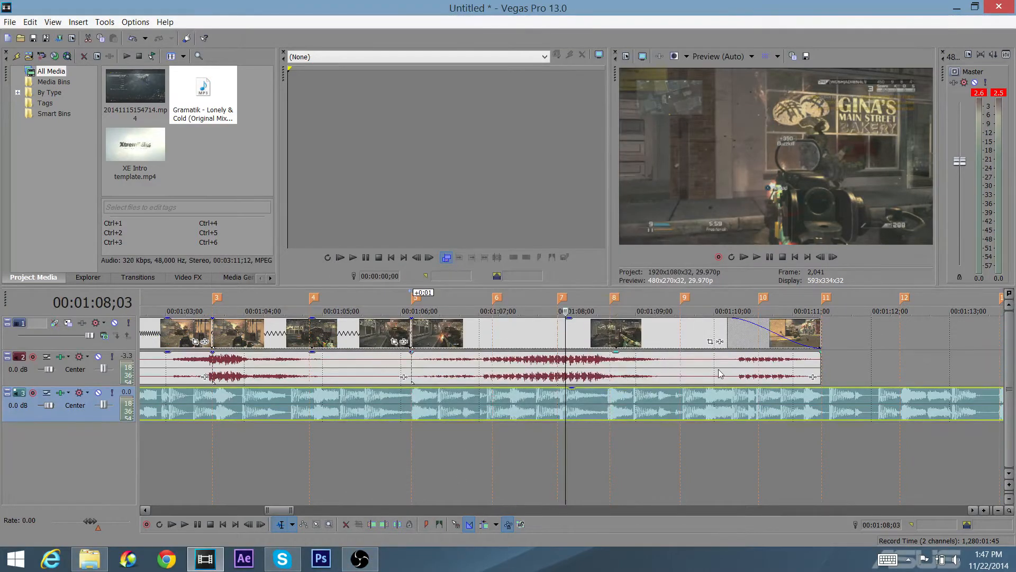
{"action": "scroll", "coordinate": [719, 370], "scroll_direction": "down", "scroll_amount": 4}
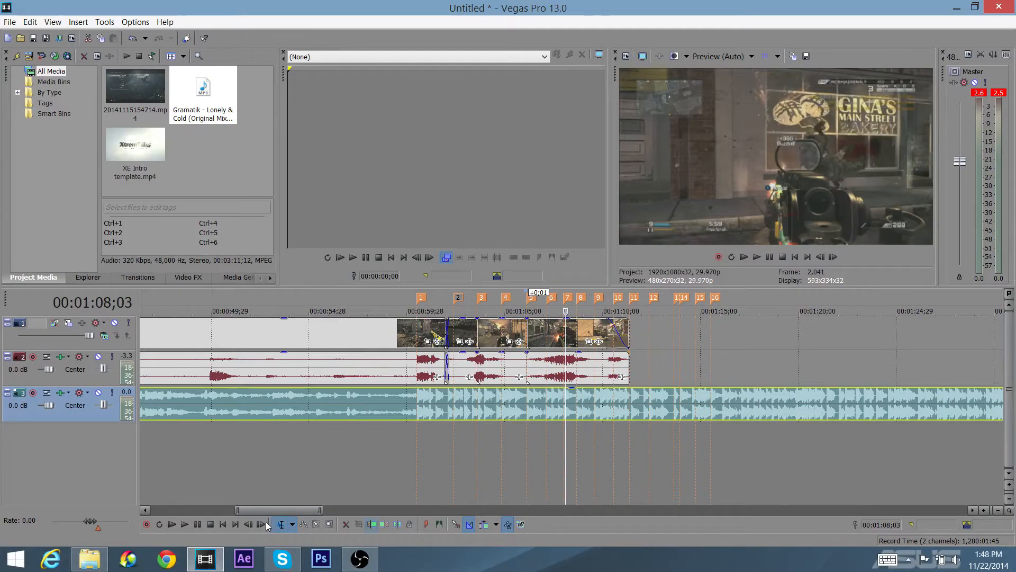
{"action": "scroll", "coordinate": [365, 419], "scroll_direction": "down", "scroll_amount": 7}
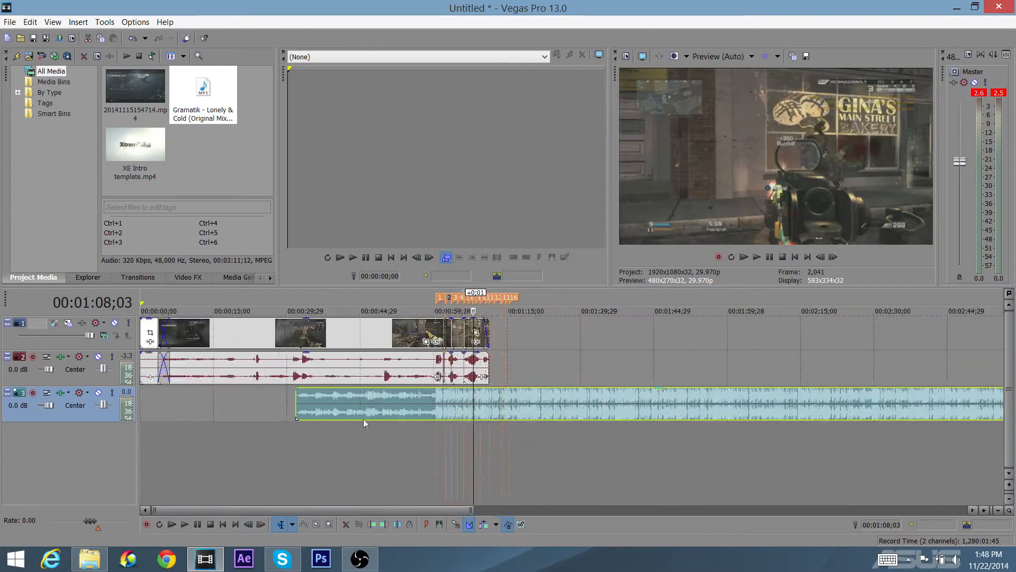
{"action": "scroll", "coordinate": [290, 410], "scroll_direction": "up", "scroll_amount": 6}
{"action": "scroll", "coordinate": [279, 434], "scroll_direction": "down", "scroll_amount": 5}
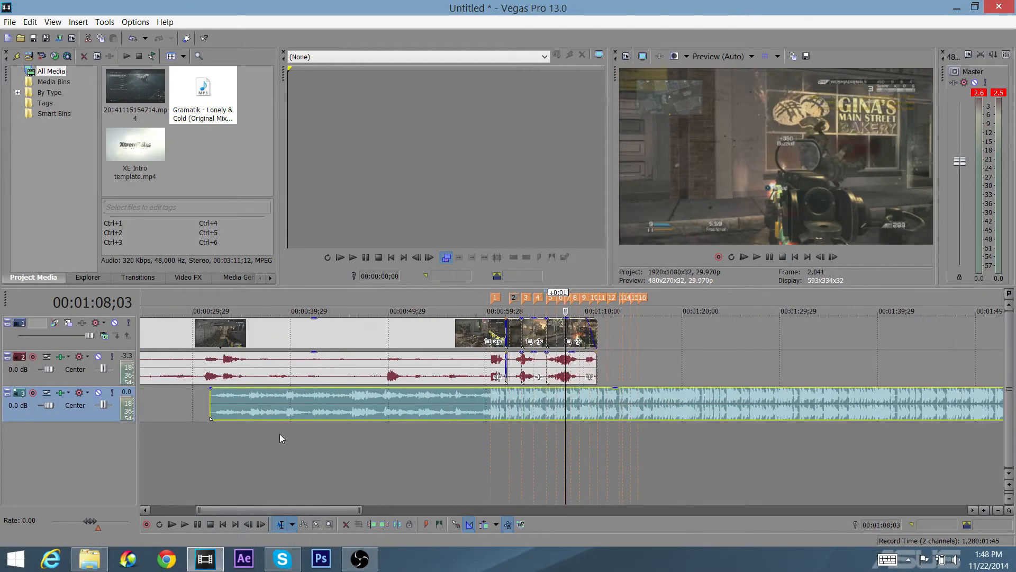
Step: Check the gameplay around the point where the music starts and play back briefly from 00:00:32;09
{"action": "left_click", "coordinate": [284, 371]}
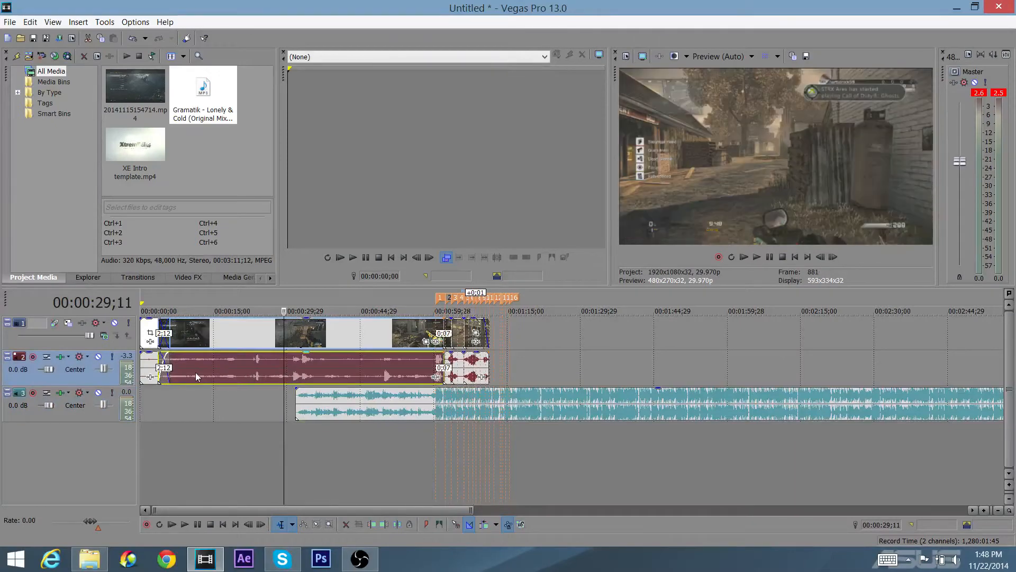
{"action": "left_click", "coordinate": [196, 373]}
{"action": "left_click", "coordinate": [280, 369]}
{"action": "left_click", "coordinate": [297, 370]}
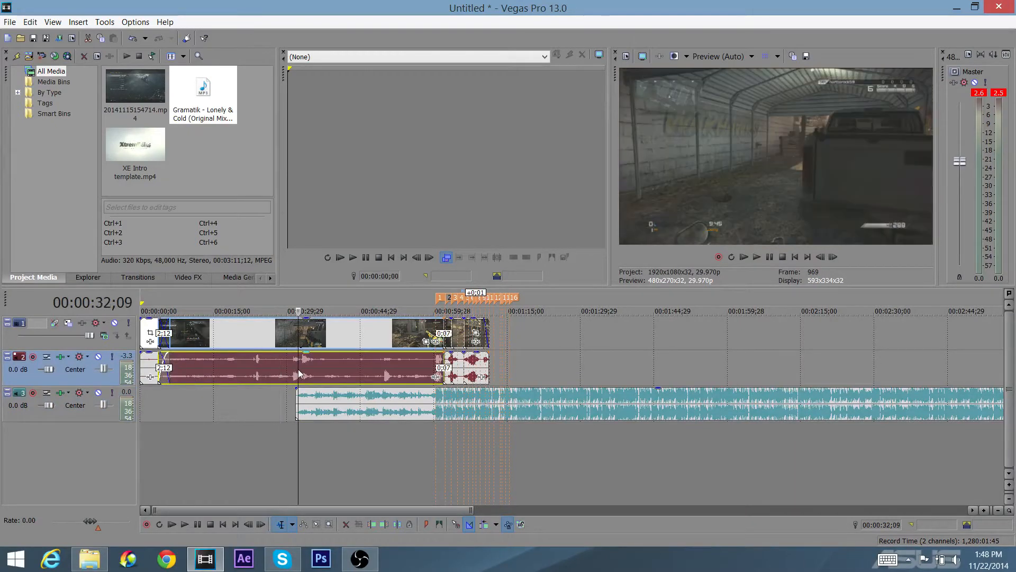
{"action": "key", "text": "space"}
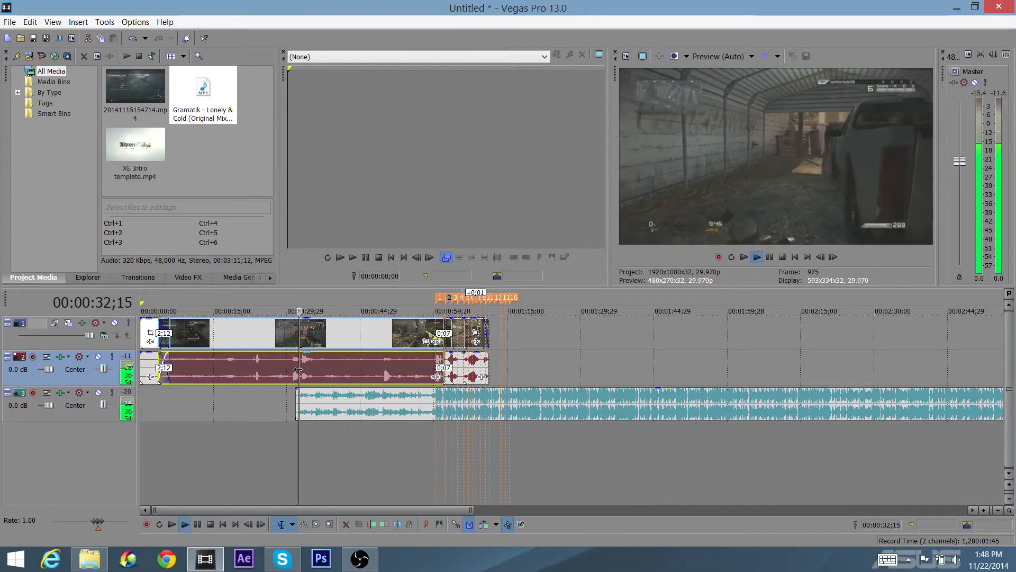
{"action": "key", "text": "space"}
{"action": "left_click", "coordinate": [291, 372]}
Step: Split the long gameplay clip and its audio at 00:00:31;23, where the music starts, and delete the part before it
{"action": "scroll", "coordinate": [289, 400], "scroll_direction": "up", "scroll_amount": 4}
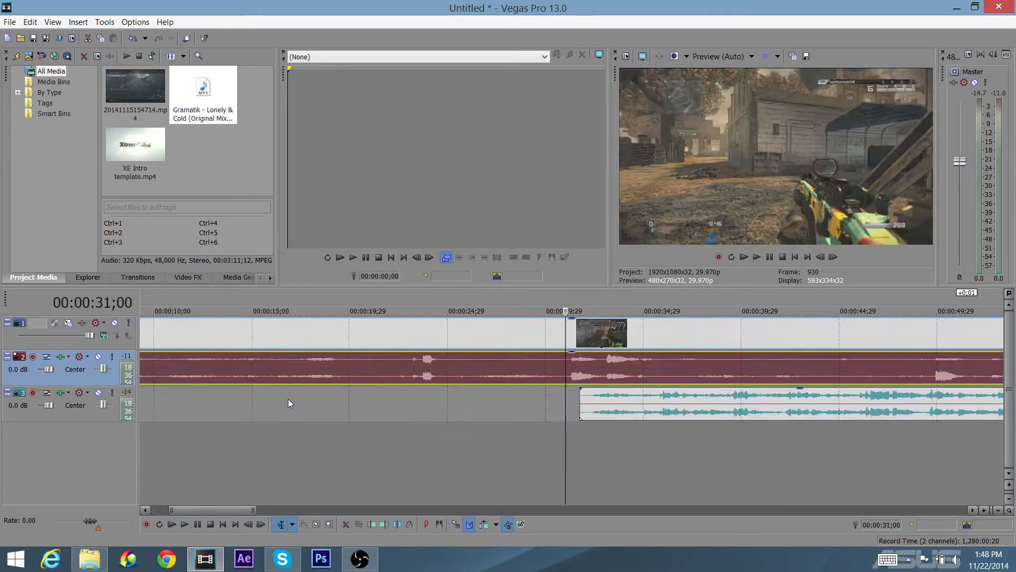
{"action": "left_click", "coordinate": [579, 388]}
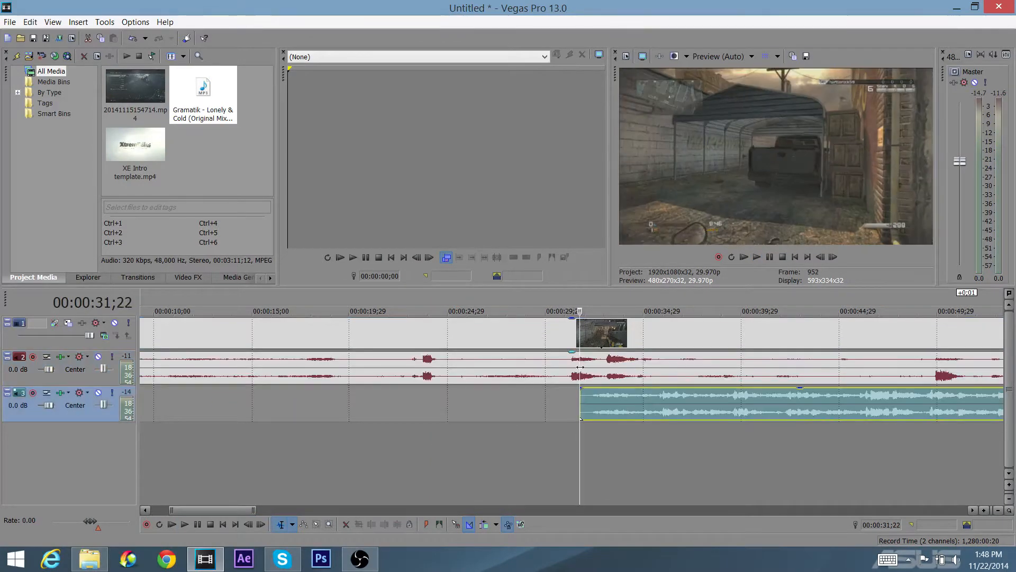
{"action": "left_click", "coordinate": [580, 367]}
{"action": "key", "text": "s"}
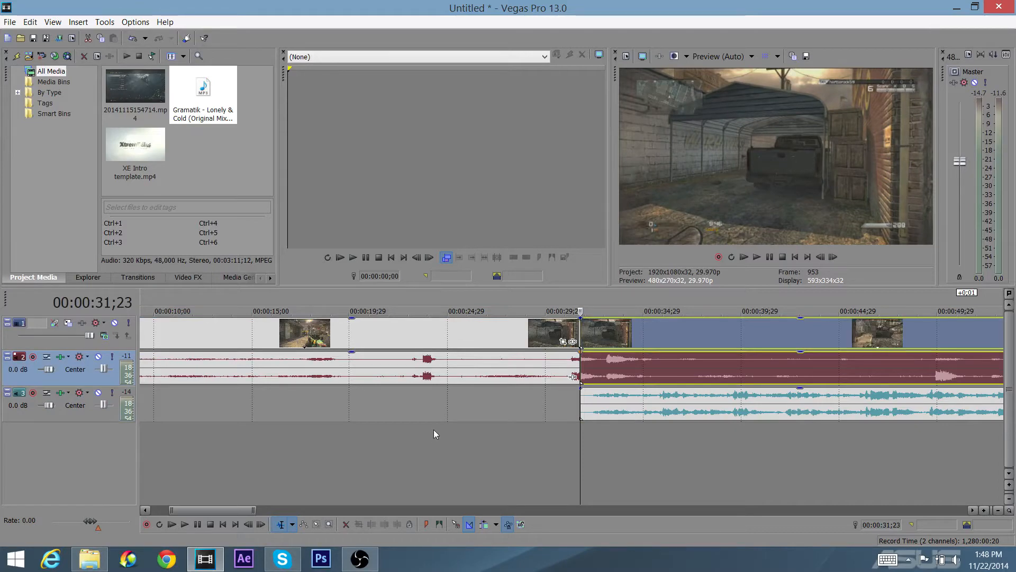
{"action": "left_click", "coordinate": [480, 331]}
{"action": "key", "text": "Delete"}
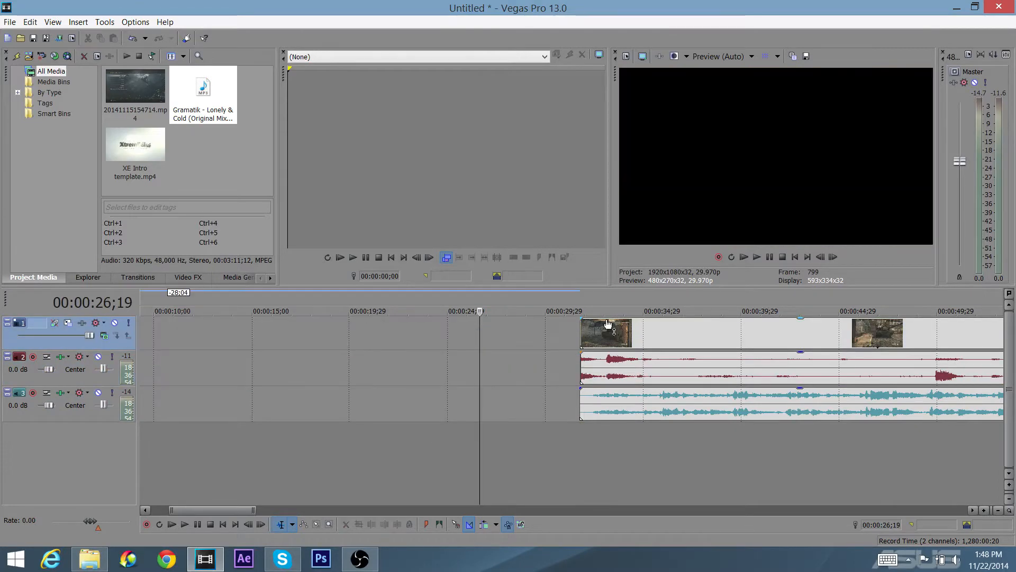
{"action": "scroll", "coordinate": [608, 324], "scroll_direction": "down", "scroll_amount": 4}
{"action": "scroll", "coordinate": [365, 387], "scroll_direction": "up", "scroll_amount": 2}
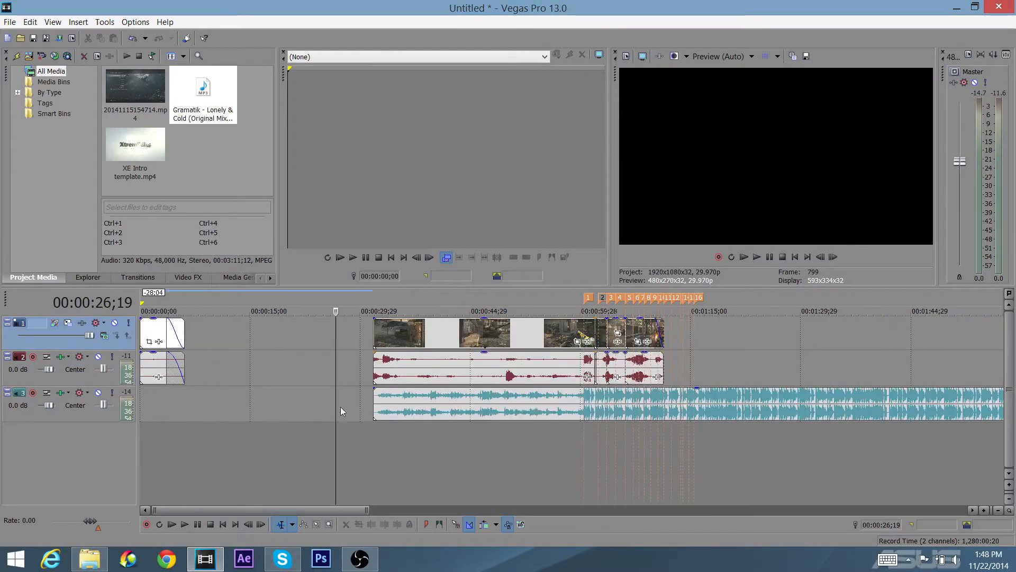
{"action": "scroll", "coordinate": [445, 459], "scroll_direction": "up", "scroll_amount": 5}
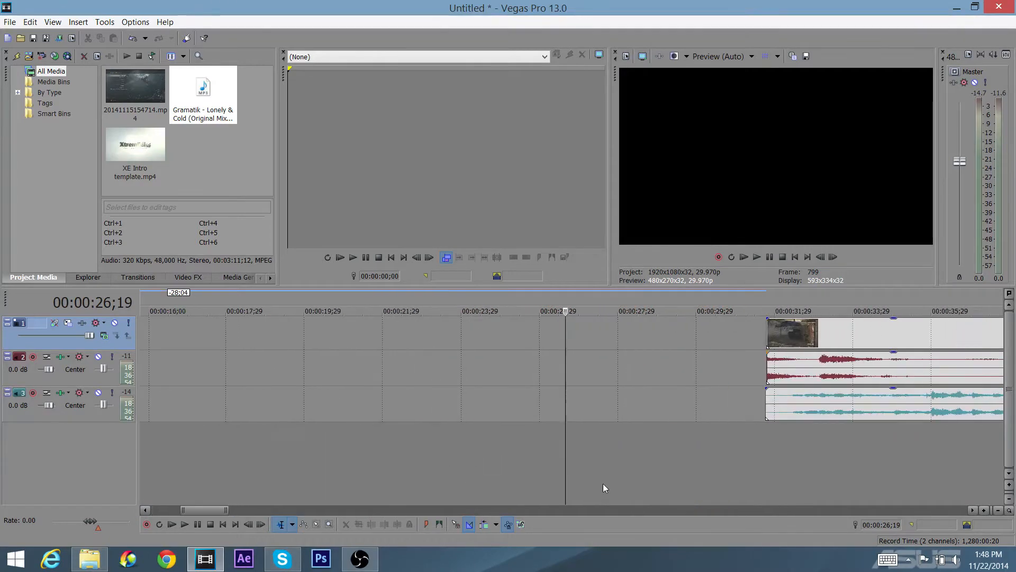
{"action": "left_click_drag", "start_coordinate": [210, 514], "coordinate": [242, 505]}
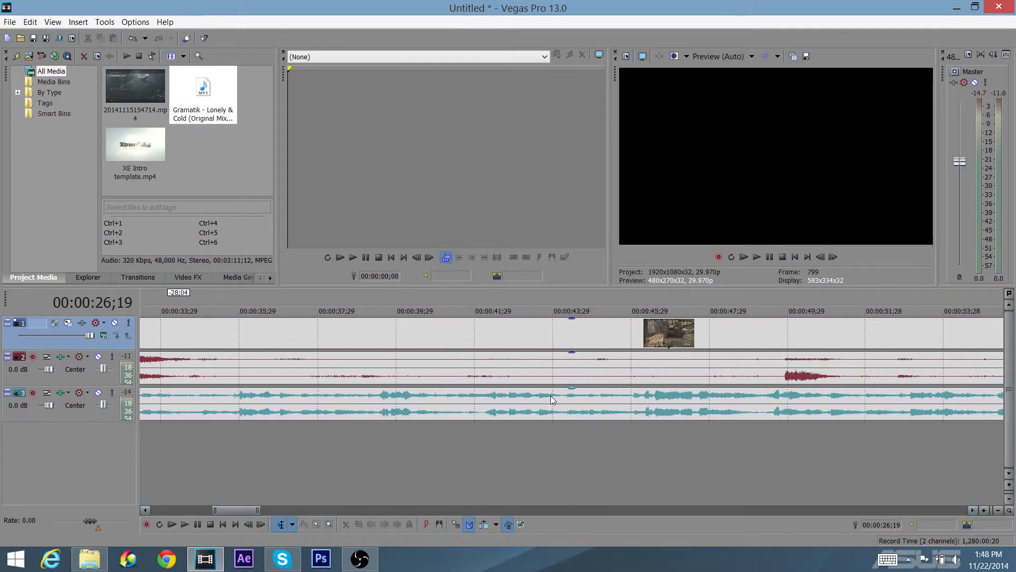
{"action": "left_click", "coordinate": [592, 333]}
{"action": "left_click", "coordinate": [583, 373], "text": "ctrl"}
{"action": "left_click", "coordinate": [580, 412], "text": "ctrl"}
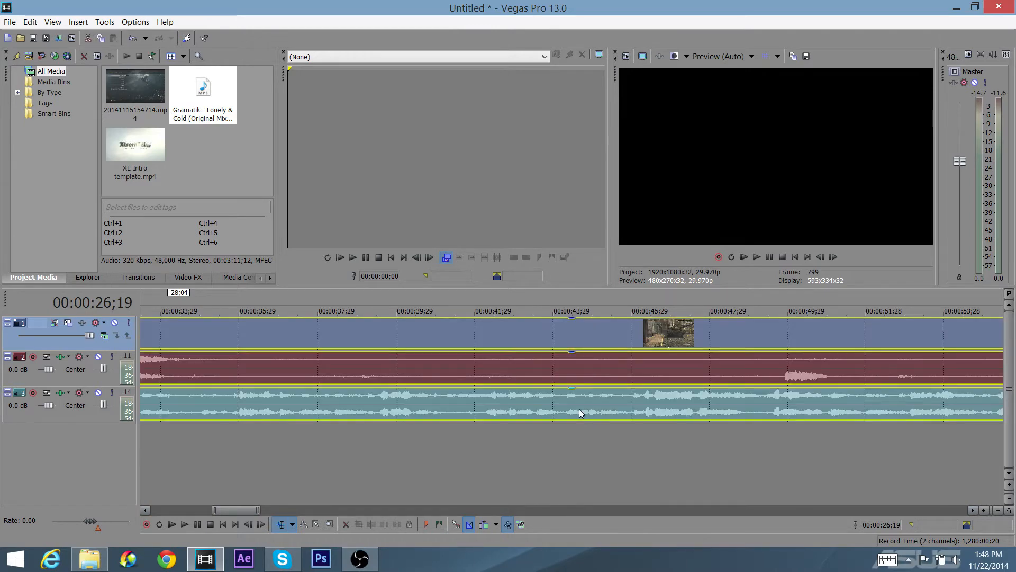
{"action": "left_click_drag", "start_coordinate": [249, 513], "coordinate": [293, 513]}
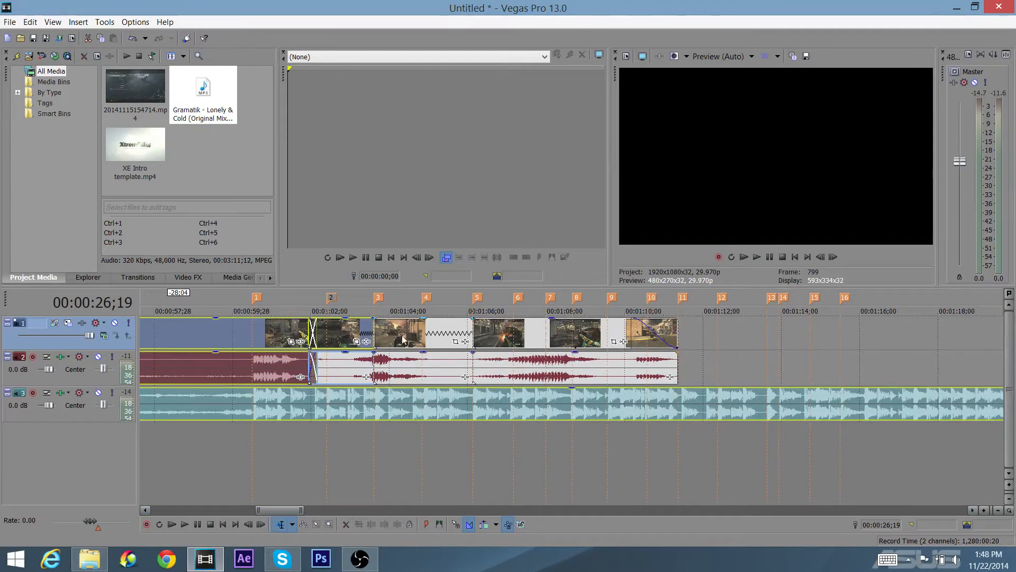
Step: Select all gameplay clips with their audio and the music, and move them together back to the intro, overlapping its end by 1:08
{"action": "left_click", "coordinate": [424, 331]}
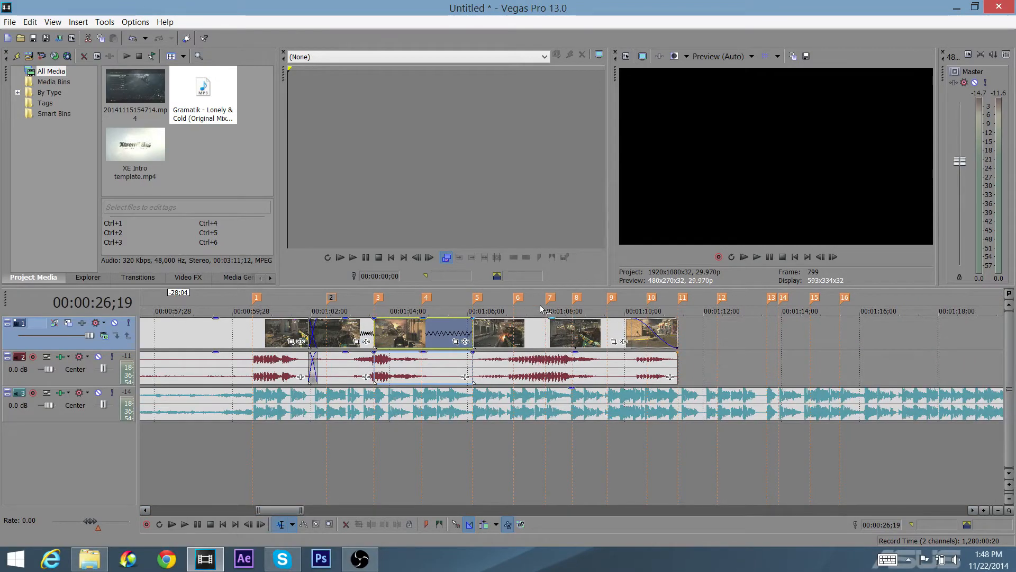
{"action": "left_click", "coordinate": [598, 334], "text": "shift"}
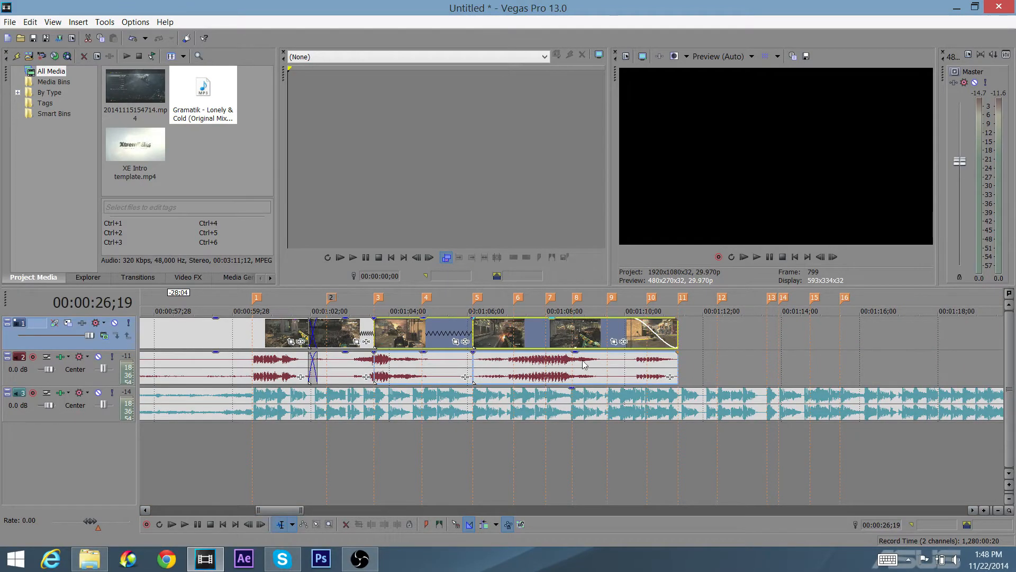
{"action": "left_click", "coordinate": [499, 378], "text": "ctrl"}
{"action": "left_click", "coordinate": [423, 377], "text": "ctrl"}
{"action": "left_click", "coordinate": [394, 409], "text": "ctrl"}
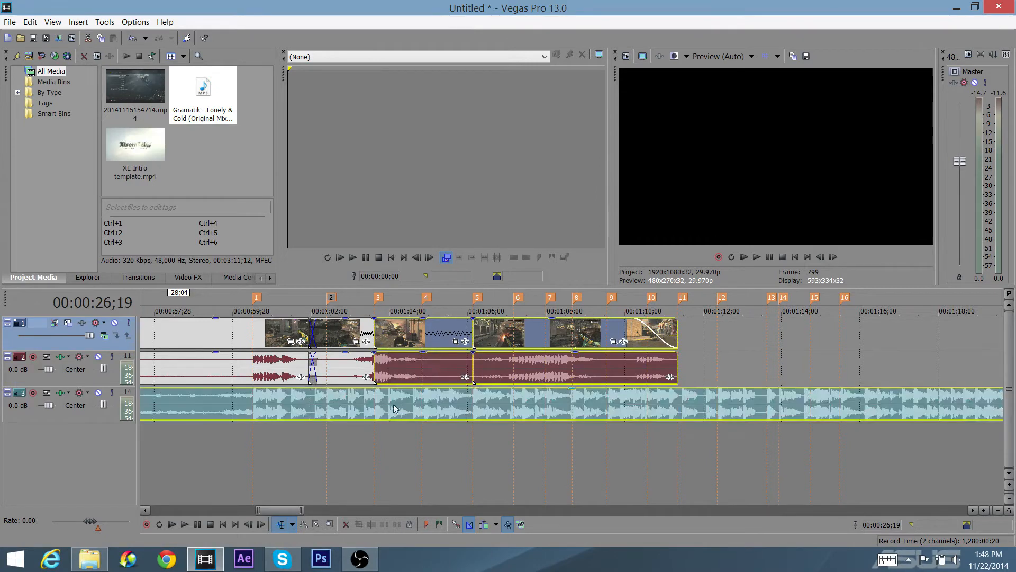
{"action": "left_click", "coordinate": [335, 377], "text": "ctrl"}
{"action": "left_click", "coordinate": [339, 338], "text": "ctrl"}
{"action": "left_click", "coordinate": [253, 378], "text": "ctrl"}
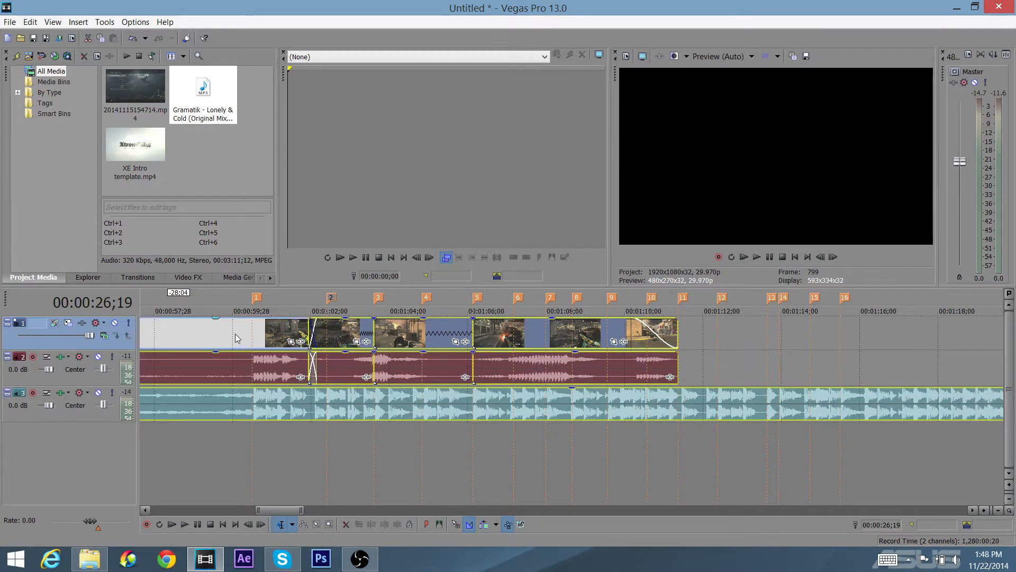
{"action": "left_click", "coordinate": [236, 337], "text": "ctrl"}
{"action": "mouse_move", "coordinate": [268, 507]}
{"action": "left_mouse_down"}
{"action": "mouse_move", "coordinate": [201, 501]}
{"action": "mouse_move", "coordinate": [269, 502]}
{"action": "left_mouse_up"}
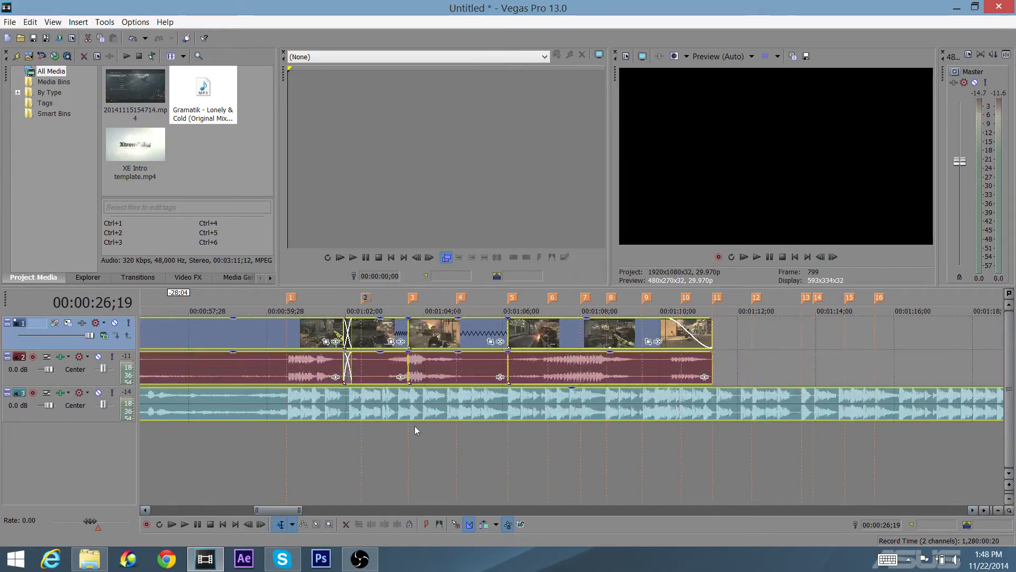
{"action": "scroll", "coordinate": [424, 425], "scroll_direction": "down", "scroll_amount": 3}
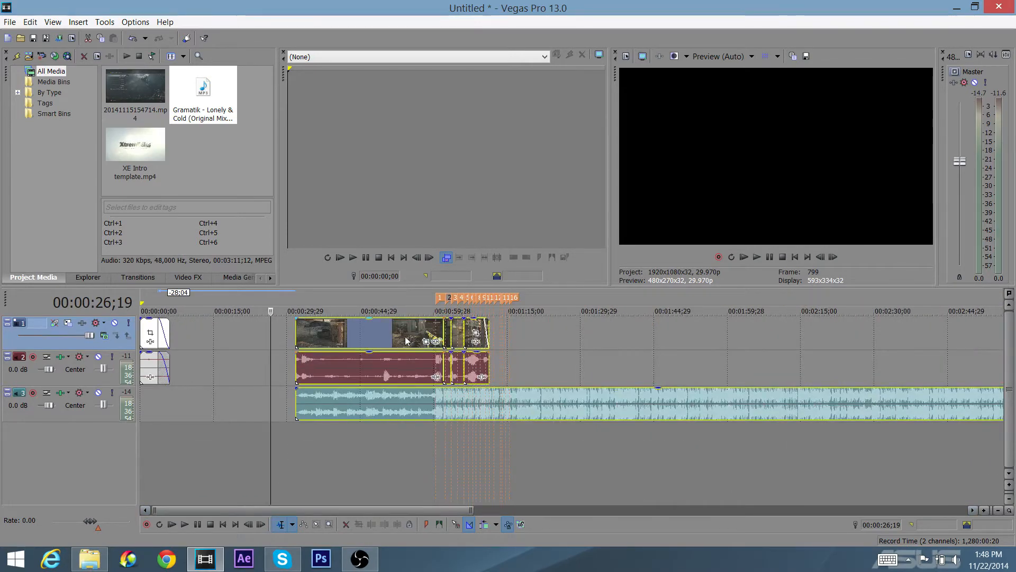
{"action": "left_click_drag", "start_coordinate": [403, 341], "coordinate": [274, 351]}
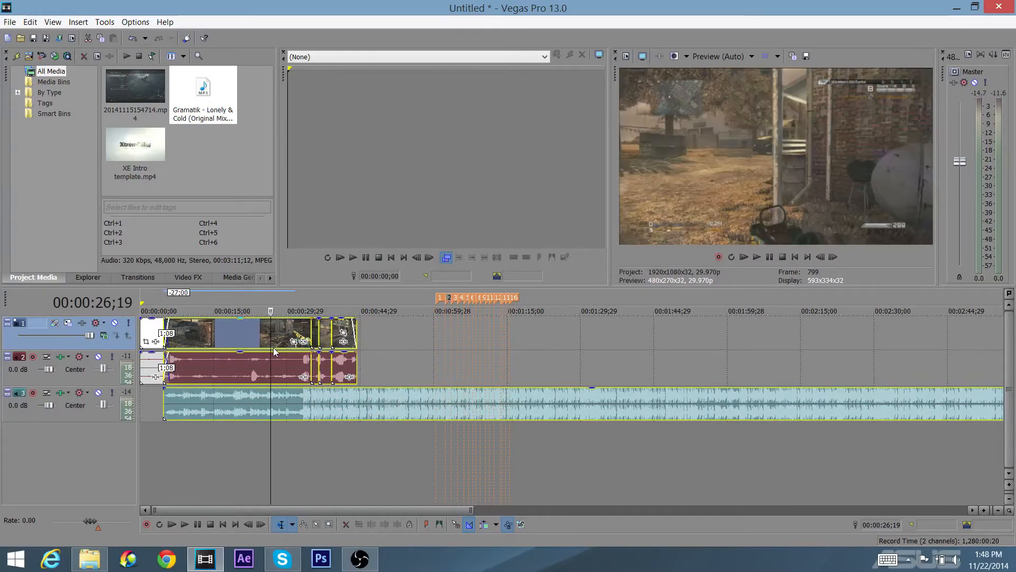
Step: Play back the transition from the intro into the gameplay and music from 00:00:03;14
{"action": "left_click", "coordinate": [157, 300]}
{"action": "key", "text": "space"}
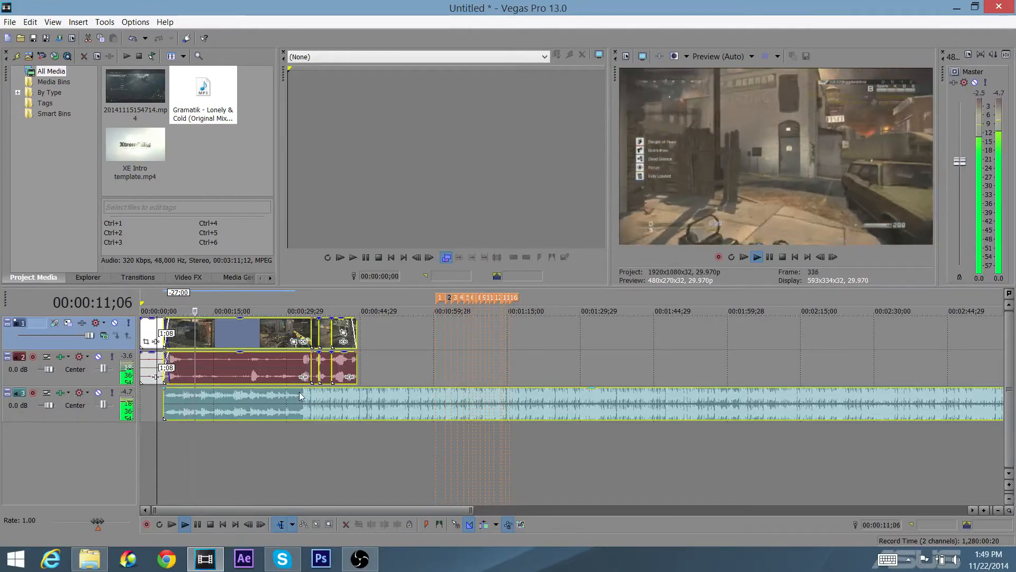
{"action": "key", "text": "space"}
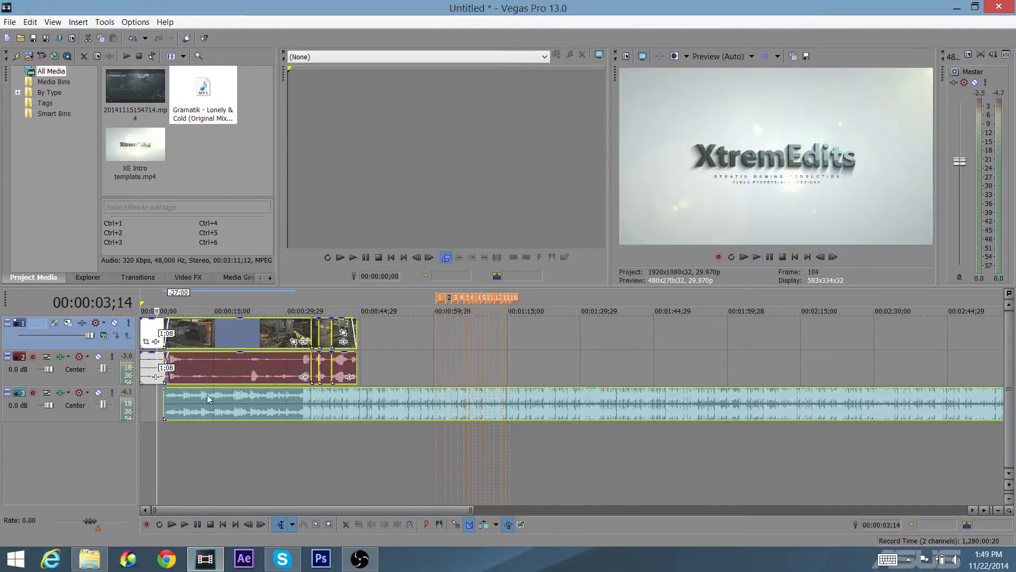
Step: Split the first gameplay clip with its audio at 00:00:07;07 and the music at 00:00:07;01
{"action": "left_click", "coordinate": [176, 373]}
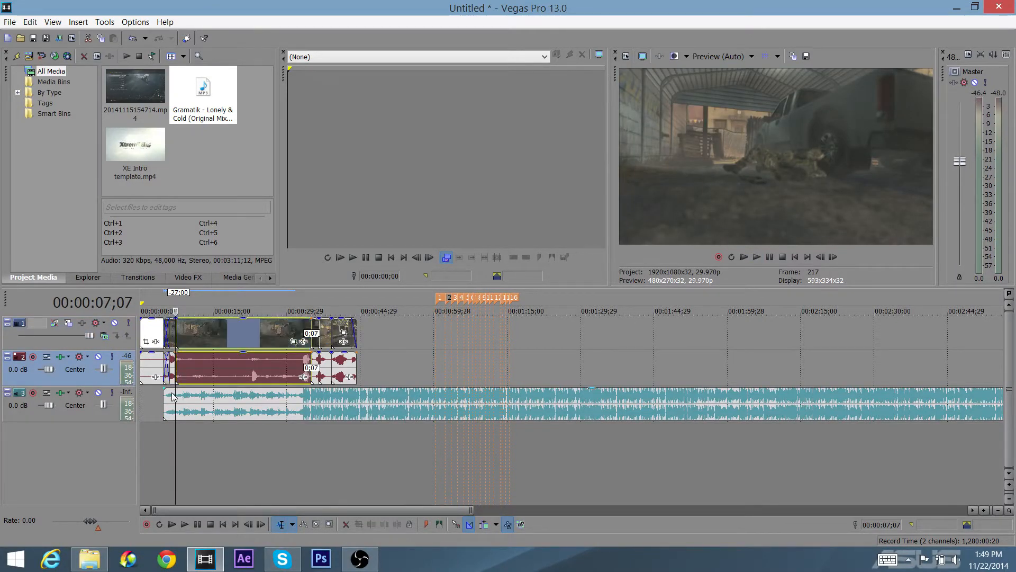
{"action": "left_click", "coordinate": [176, 417]}
{"action": "key", "text": "s"}
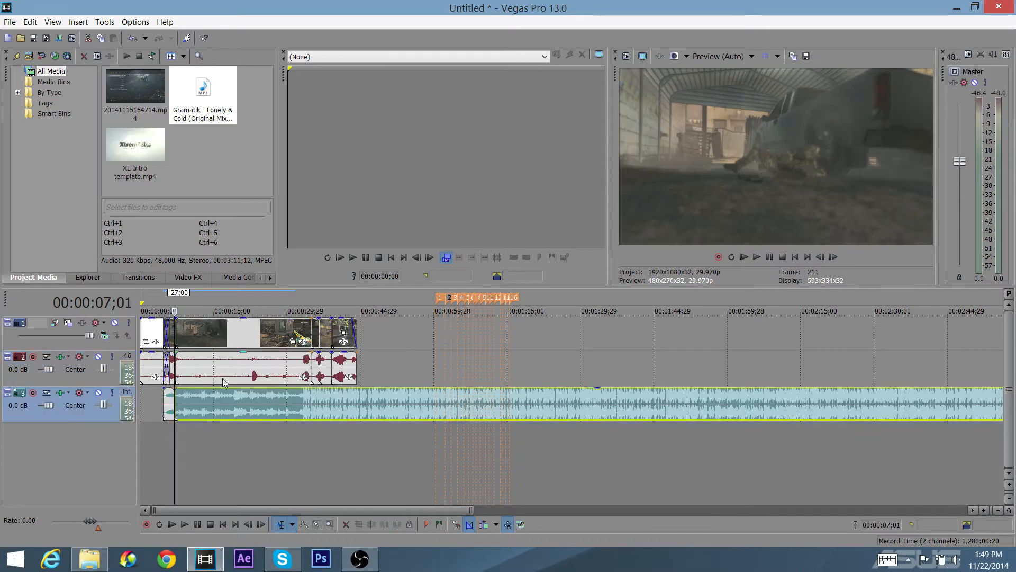
Step: Split the gameplay clip with its audio at 00:00:30;14 and the music at 00:00:30;17, just before the beat drop
{"action": "left_click", "coordinate": [301, 366]}
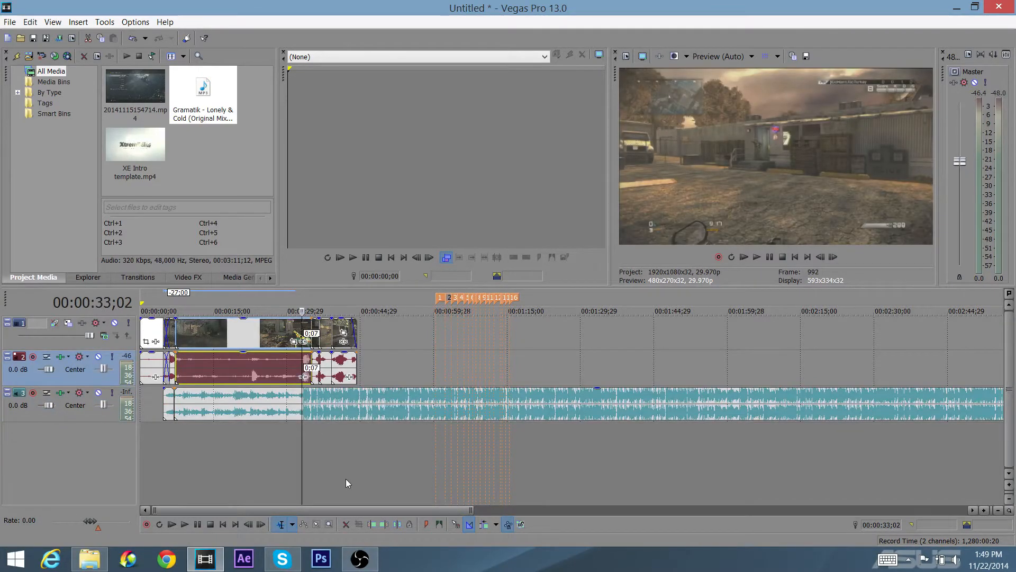
{"action": "left_click", "coordinate": [288, 364]}
{"action": "key", "text": "s"}
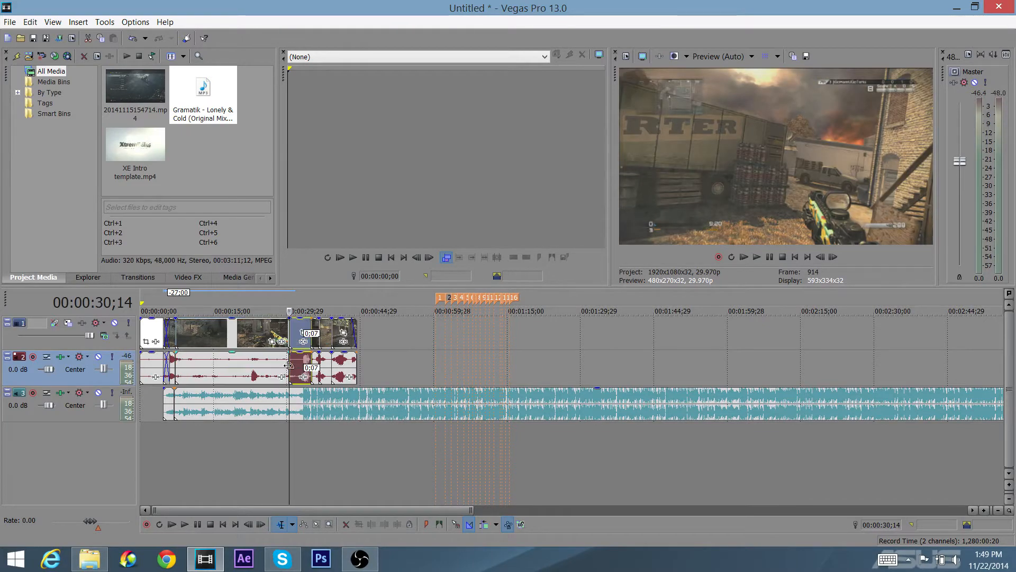
{"action": "left_click", "coordinate": [289, 400]}
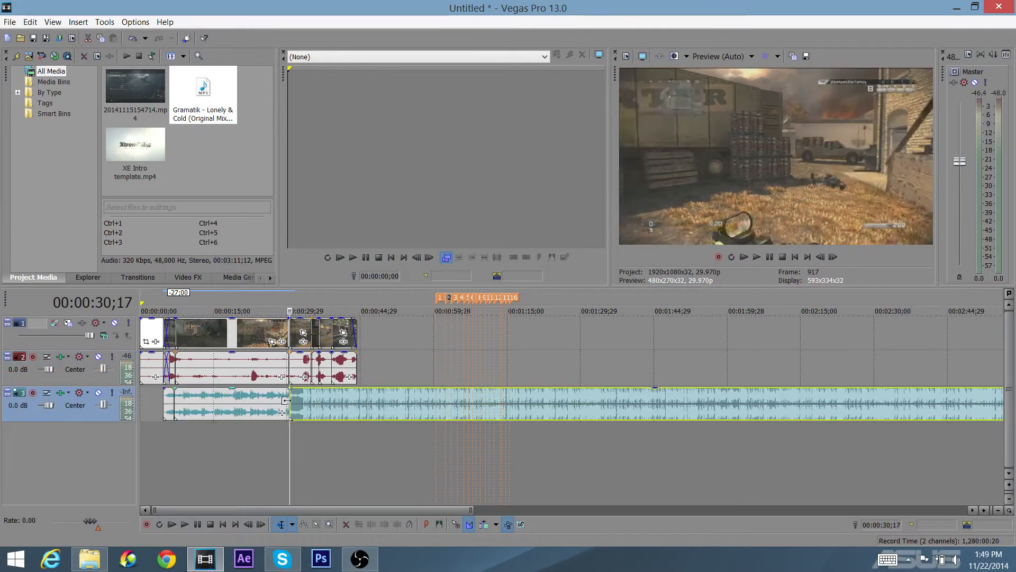
Step: Delete the middle section of the gameplay clip with its audio and the middle section of the music, between the split points
{"action": "left_click", "coordinate": [269, 348]}
{"action": "key", "text": "Delete"}
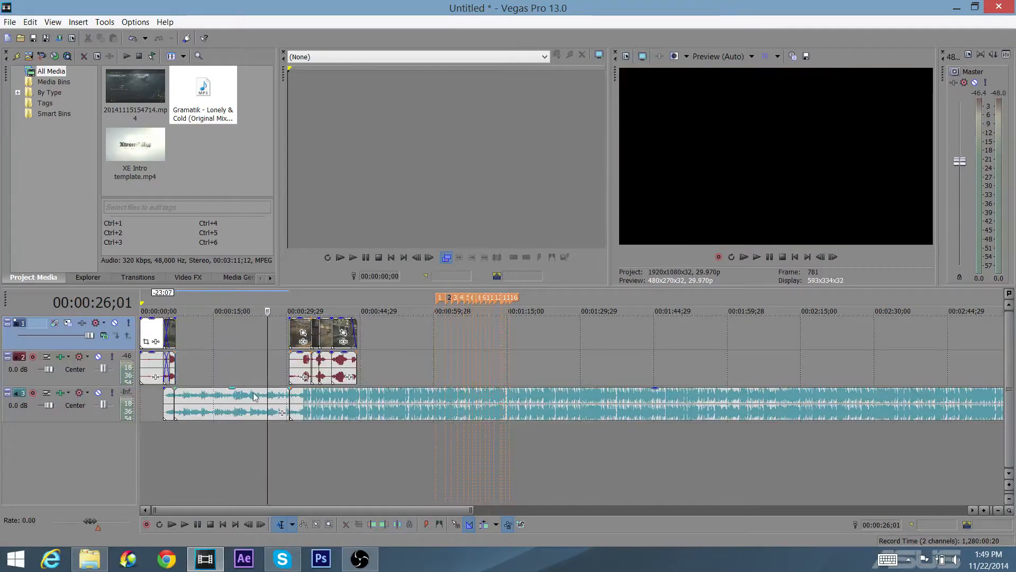
{"action": "left_click", "coordinate": [250, 398]}
{"action": "key", "text": "Delete"}
Step: Extend the start of the remaining long music clip by 2 frames to line up with the start of the gameplay clip above
{"action": "scroll", "coordinate": [293, 356], "scroll_direction": "up", "scroll_amount": 3}
{"action": "scroll", "coordinate": [292, 356], "scroll_direction": "up", "scroll_amount": 2}
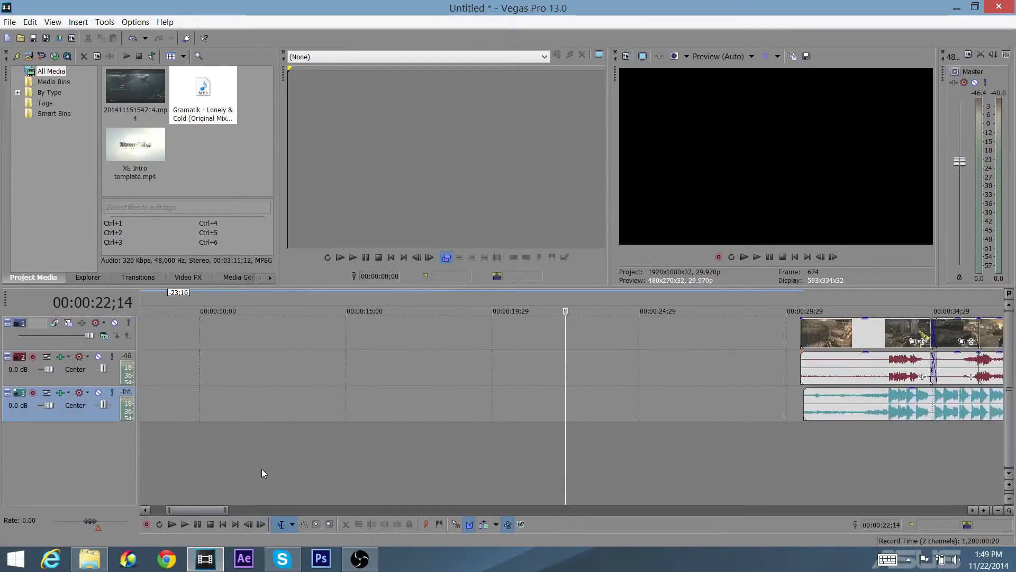
{"action": "left_click_drag", "start_coordinate": [210, 513], "coordinate": [243, 509]}
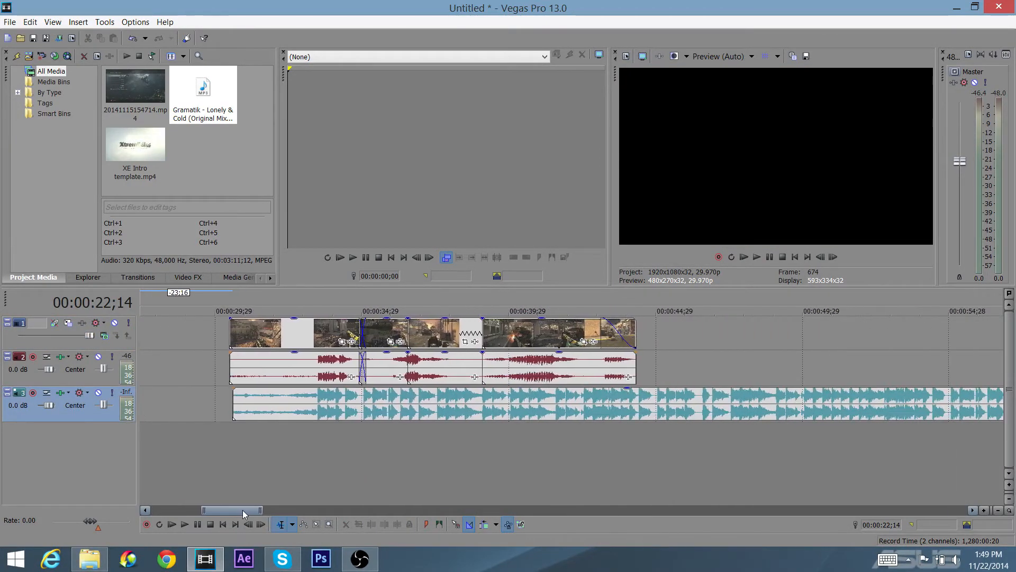
{"action": "left_click", "coordinate": [259, 407]}
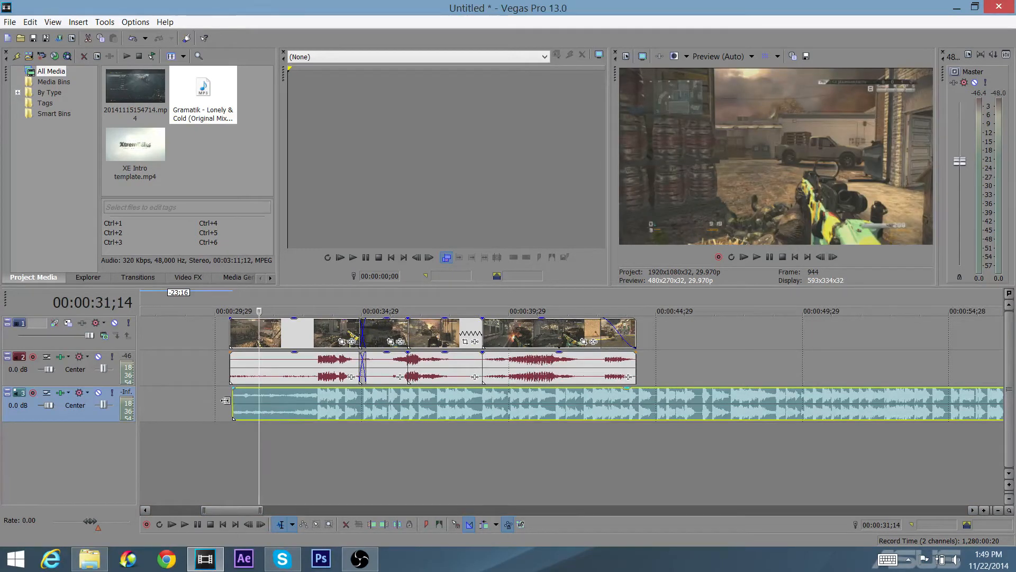
{"action": "left_click_drag", "start_coordinate": [226, 400], "coordinate": [228, 401]}
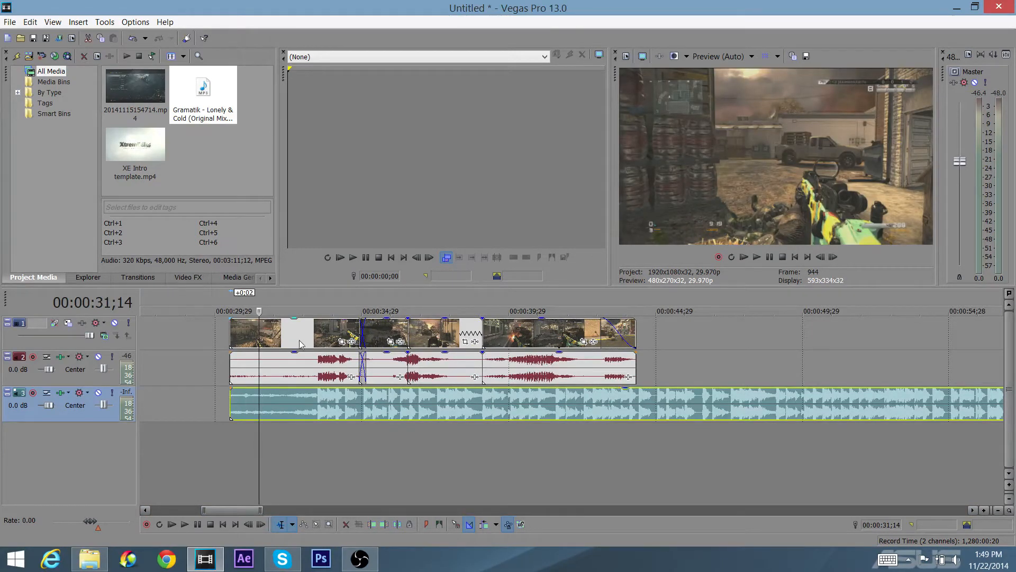
Step: Select the remaining gameplay clips with their audio and the long music clip, and move them together 23:11 earlier, against the short lead-in clips
{"action": "left_click", "coordinate": [257, 367], "text": "ctrl"}
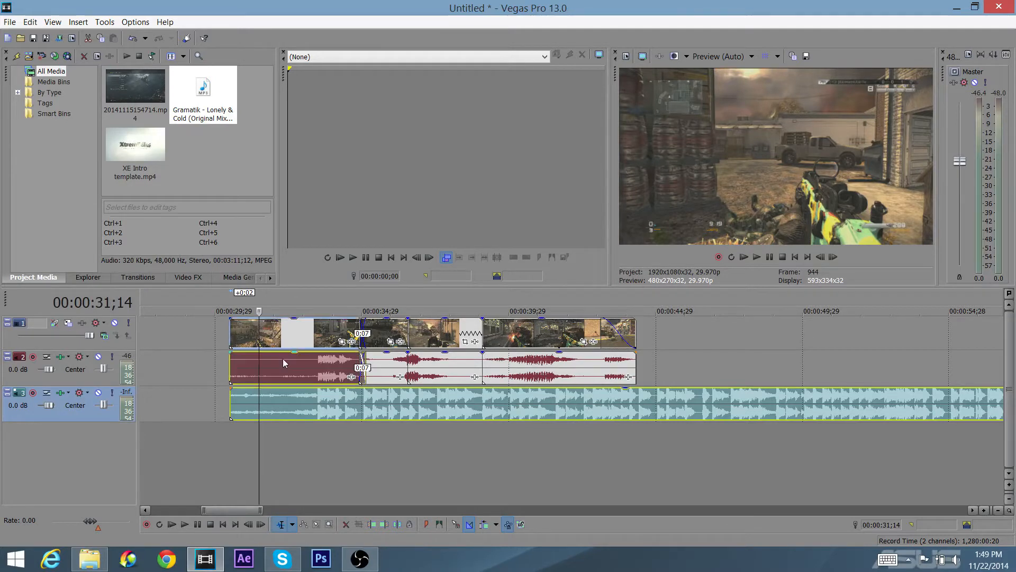
{"action": "left_click", "coordinate": [392, 371], "text": "ctrl"}
{"action": "left_click", "coordinate": [419, 373], "text": "ctrl"}
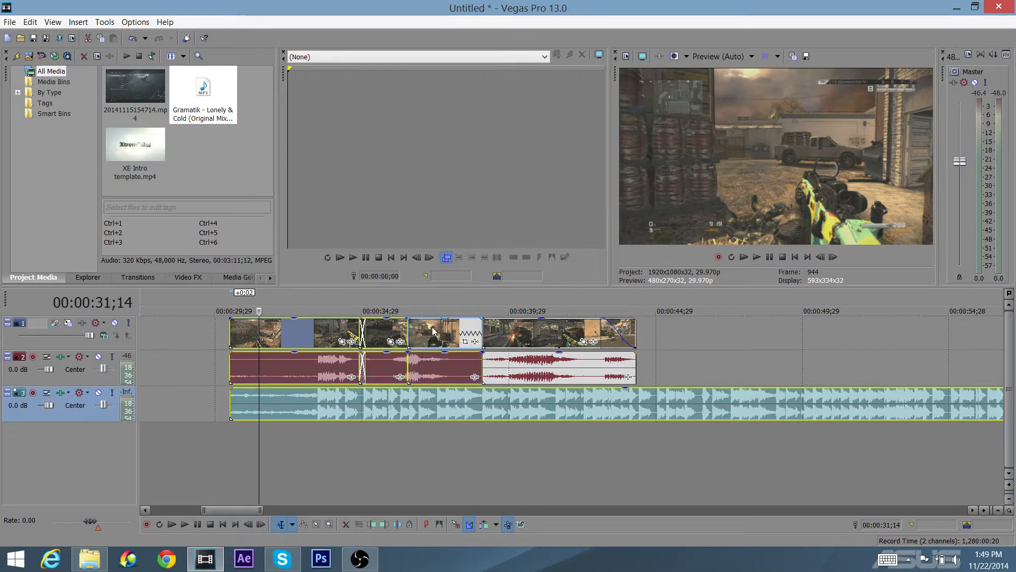
{"action": "left_click", "coordinate": [504, 383], "text": "ctrl"}
{"action": "scroll", "coordinate": [441, 361], "scroll_direction": "down", "scroll_amount": 1}
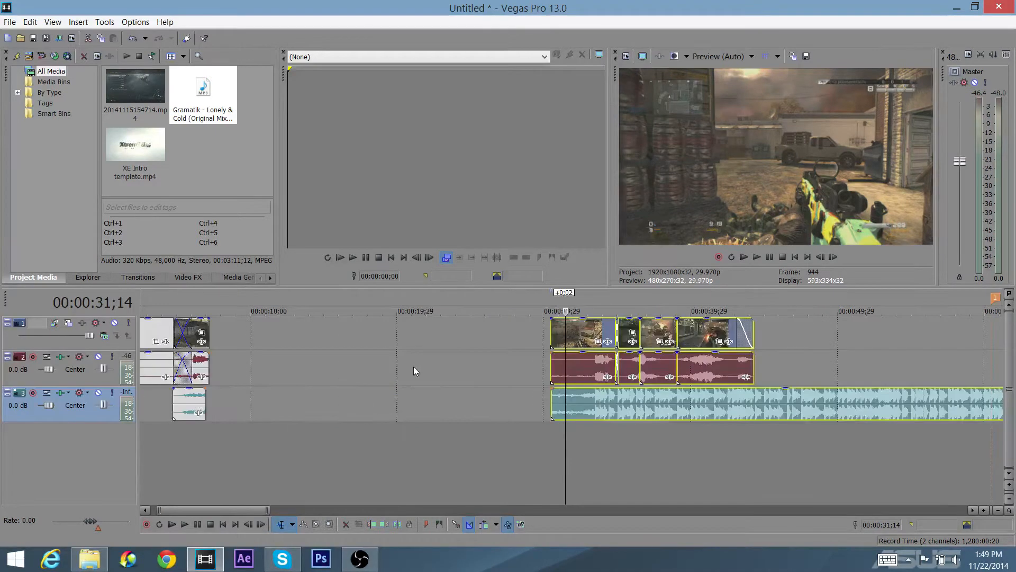
{"action": "left_click_drag", "start_coordinate": [571, 357], "coordinate": [216, 378]}
{"action": "left_click", "coordinate": [197, 416]}
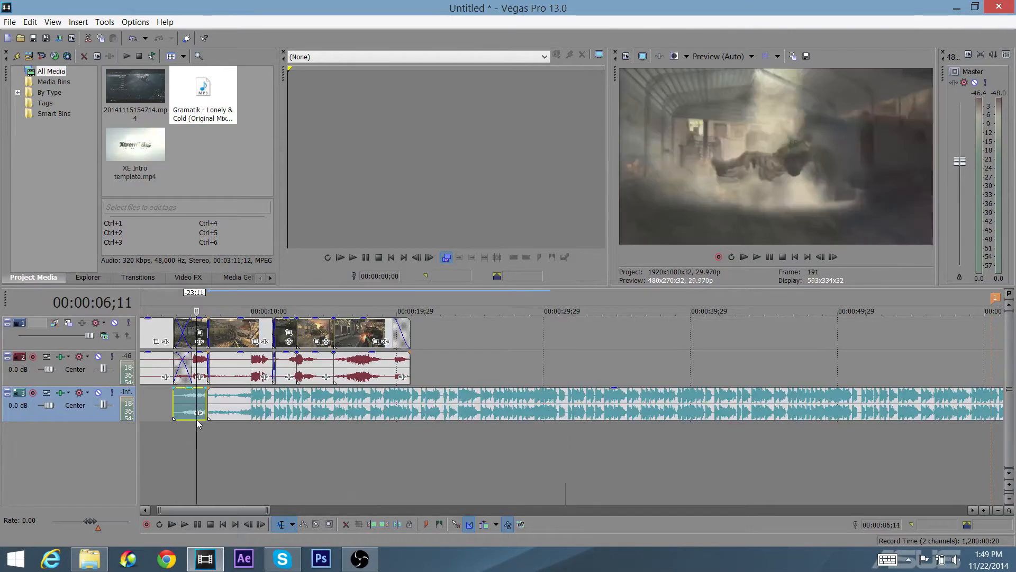
Step: Extend the end of the first music segment on the lower audio track so it meets the next segment without a gap
{"action": "scroll", "coordinate": [218, 400], "scroll_direction": "up", "scroll_amount": 3}
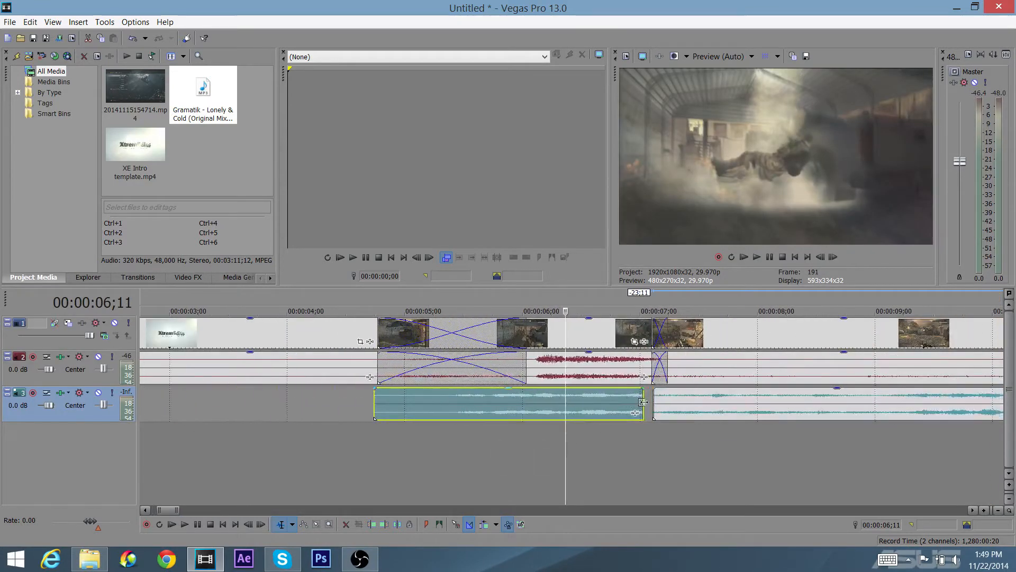
{"action": "left_click_drag", "start_coordinate": [647, 402], "coordinate": [654, 403]}
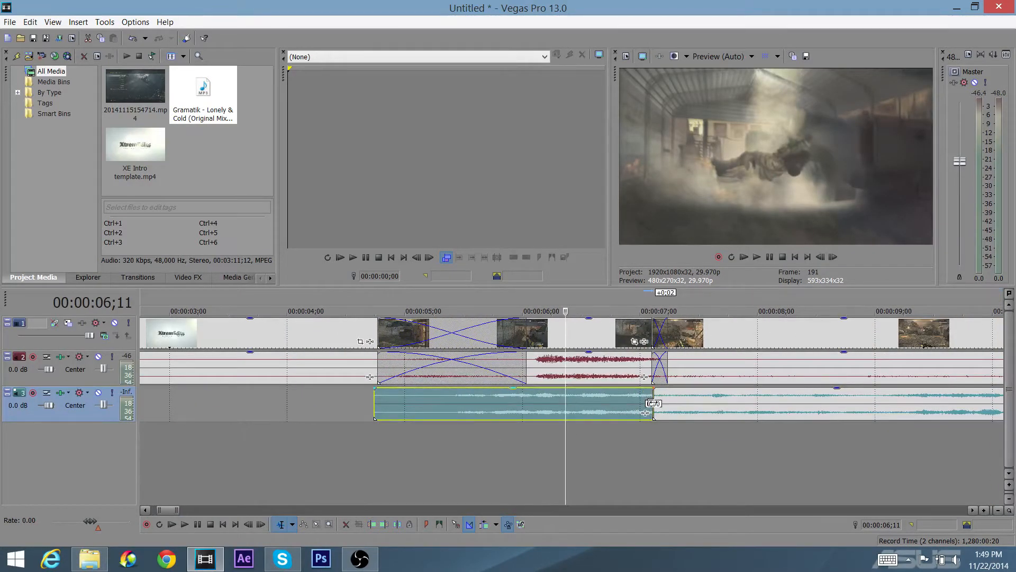
{"action": "scroll", "coordinate": [635, 450], "scroll_direction": "down", "scroll_amount": 1}
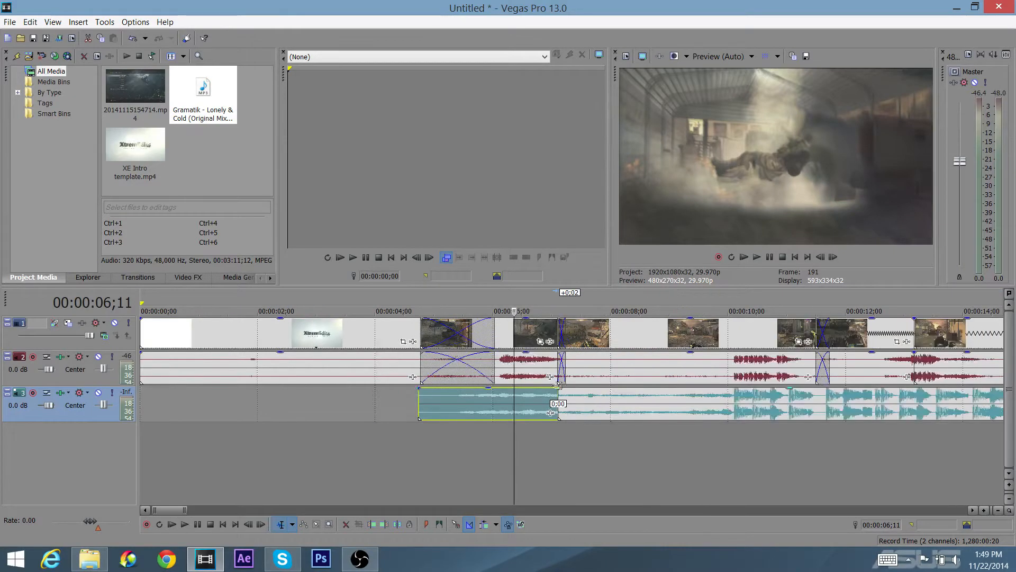
Step: Play the project from the beginning past the end of the gameplay clips to review the edit with its music
{"action": "left_click", "coordinate": [407, 300]}
{"action": "scroll", "coordinate": [408, 300], "scroll_direction": "down", "scroll_amount": 4}
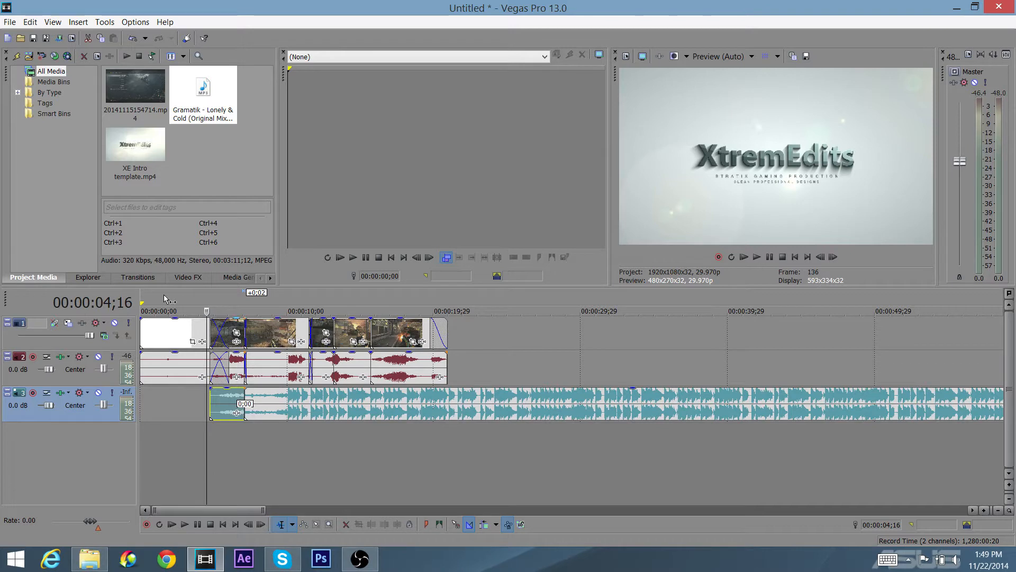
{"action": "left_click", "coordinate": [141, 297]}
{"action": "key", "text": "space"}
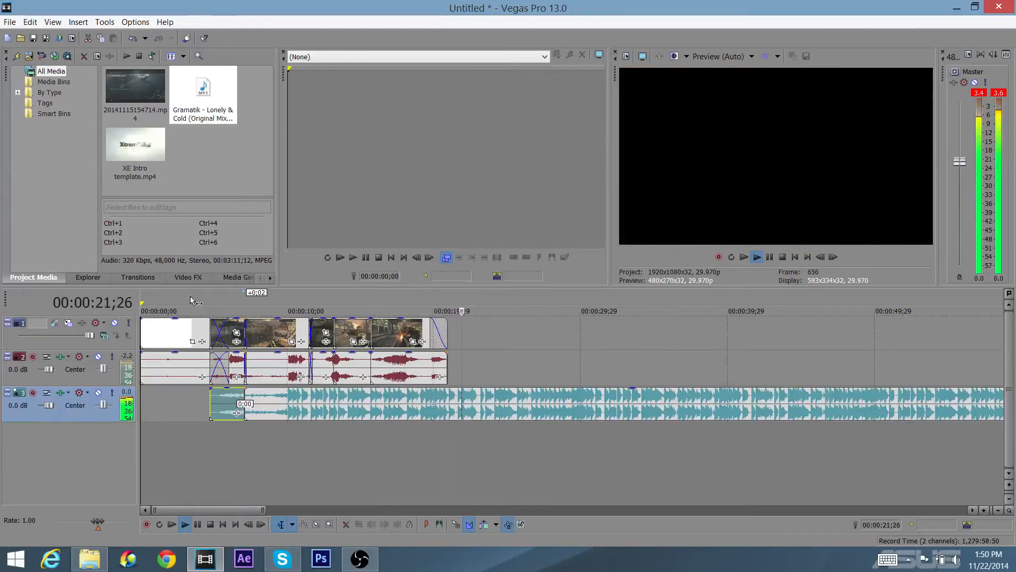
{"action": "key", "text": "space"}
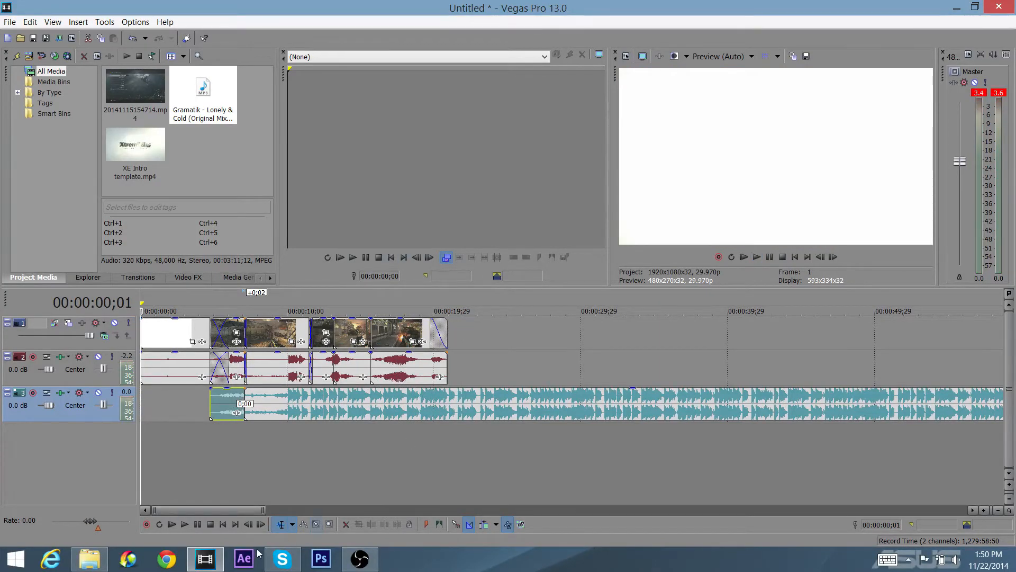
Step: Add Overlay.png from the Pictures folder to a new video track above the gameplay footage, starting near the first gameplay clip
{"action": "mouse_move", "coordinate": [205, 558]}
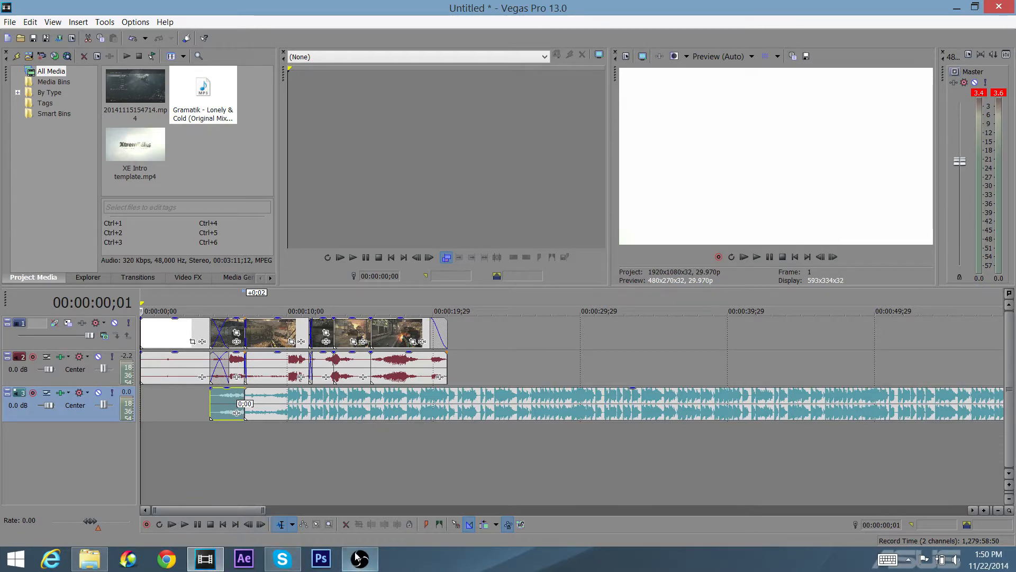
{"action": "left_click", "coordinate": [90, 560]}
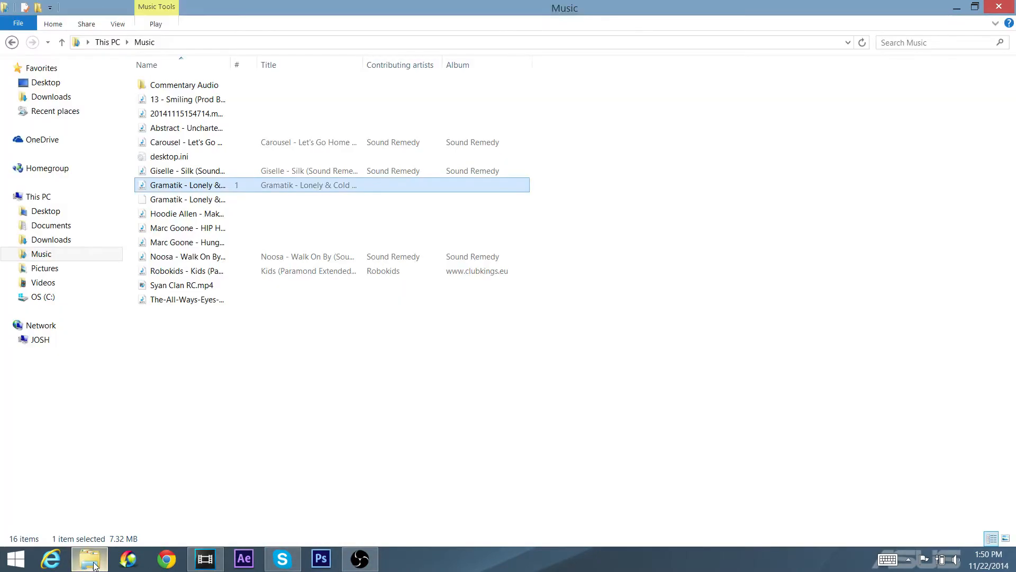
{"action": "left_click", "coordinate": [62, 268]}
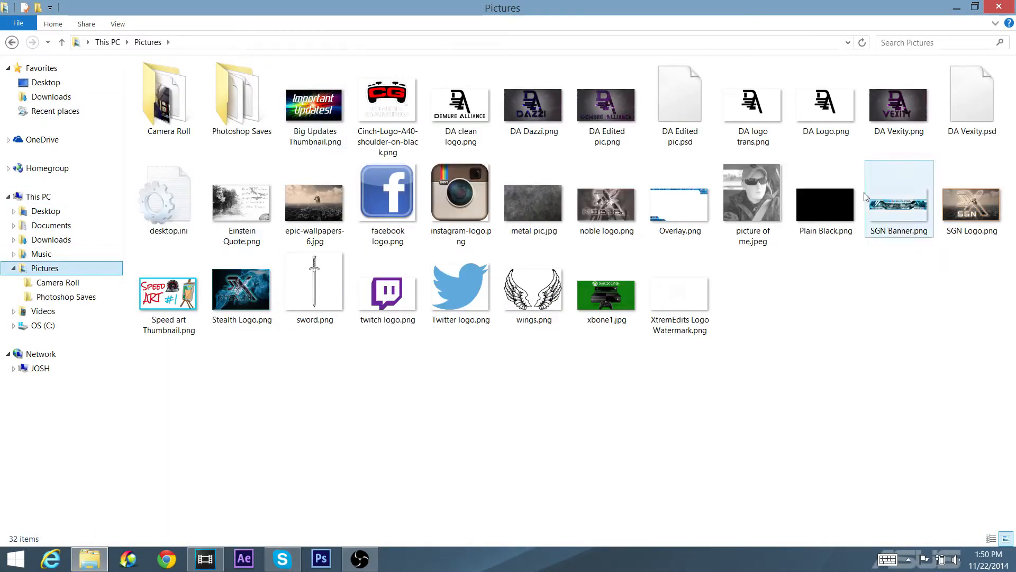
{"action": "left_click", "coordinate": [680, 204]}
{"action": "left_click_drag", "start_coordinate": [679, 205], "coordinate": [246, 343]}
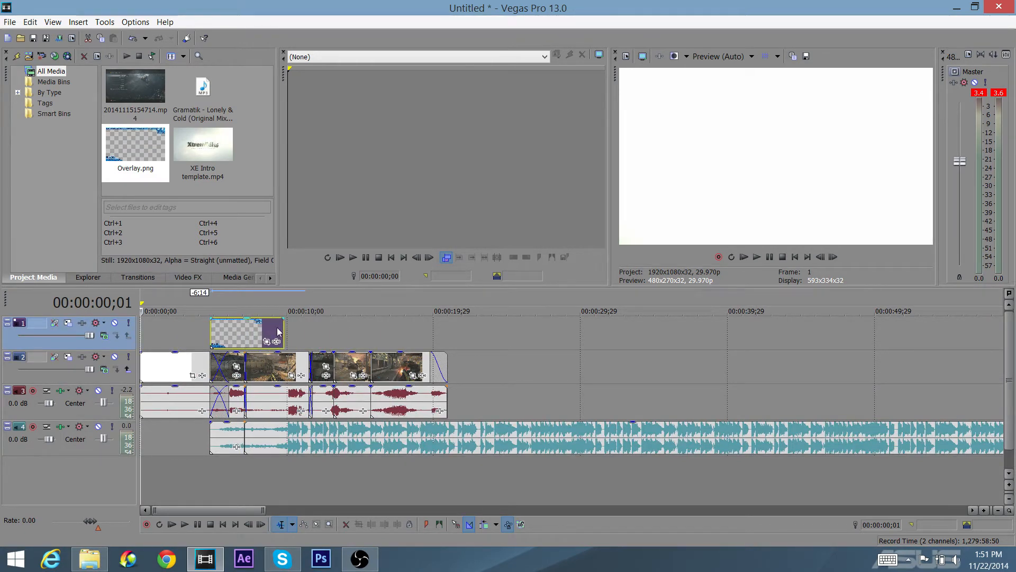
Step: Align the overlay's start with the first gameplay clip at 00:00:04;23 and give it a fade-in matching the crossfade below
{"action": "scroll", "coordinate": [371, 357], "scroll_direction": "up", "scroll_amount": 5}
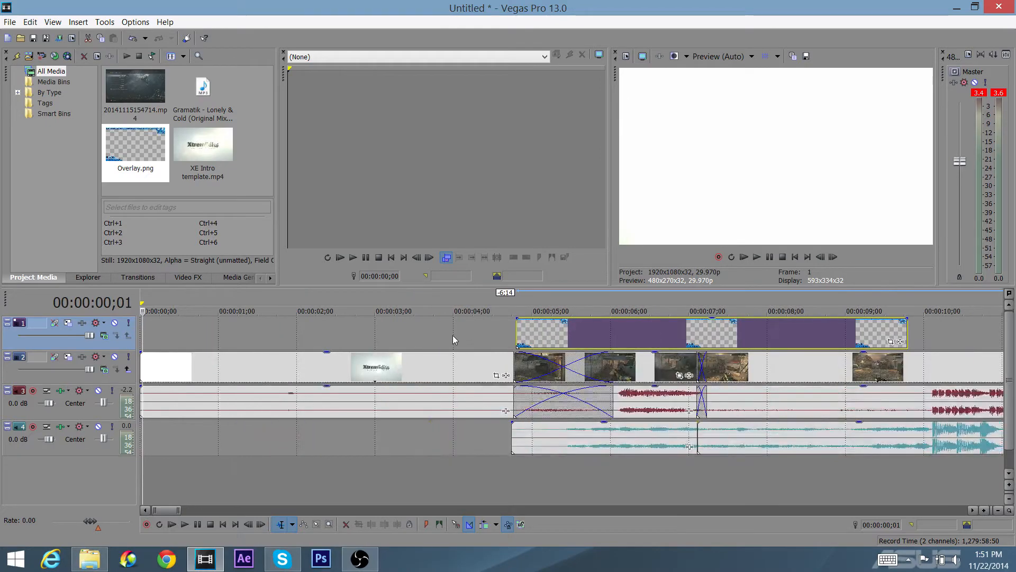
{"action": "left_click", "coordinate": [514, 339]}
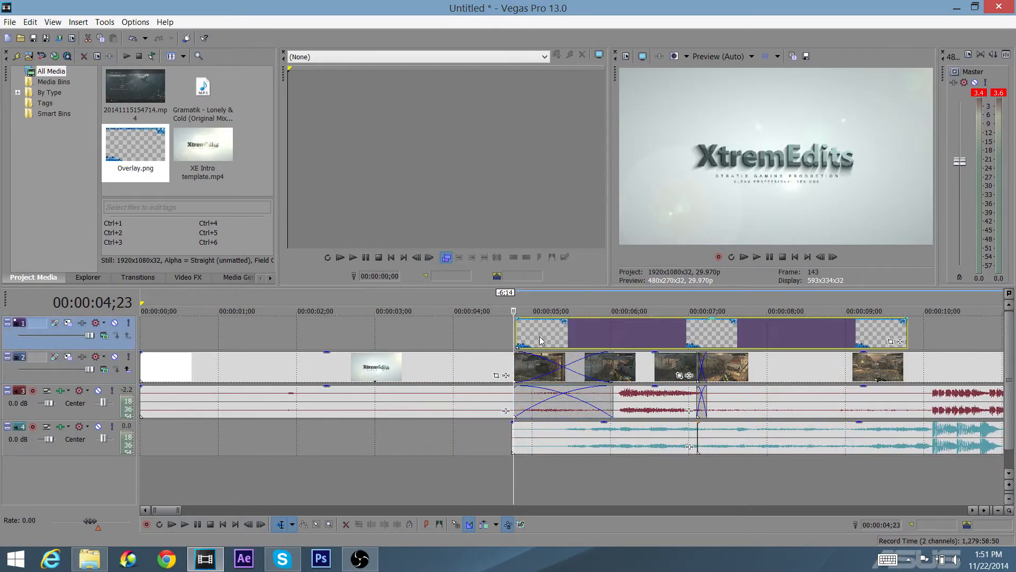
{"action": "left_click_drag", "start_coordinate": [541, 340], "coordinate": [612, 311]}
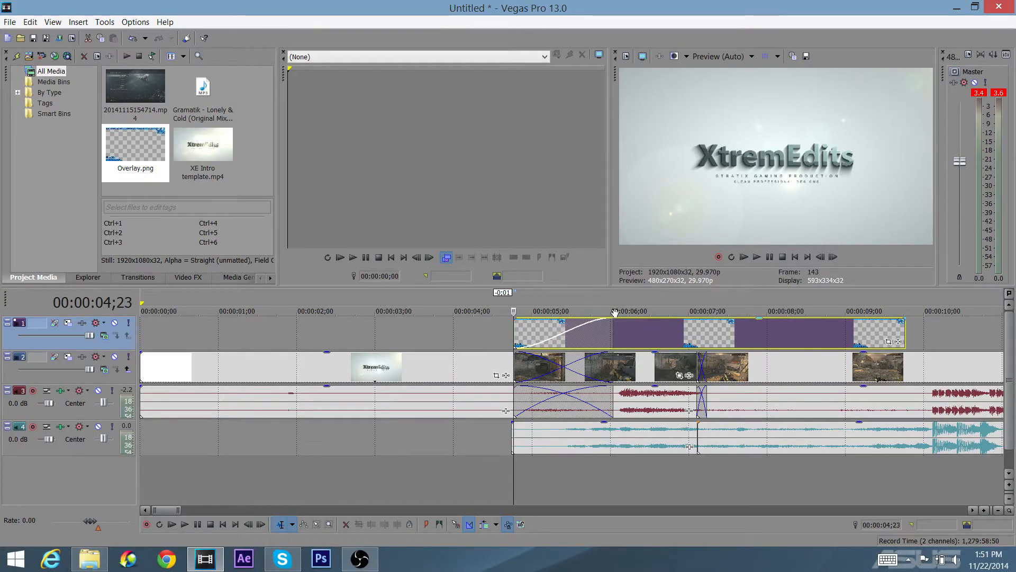
Step: Extend the overlay to the end of the last gameplay clip and add a fade-out matching that clip's fade
{"action": "scroll", "coordinate": [624, 375], "scroll_direction": "down", "scroll_amount": 6}
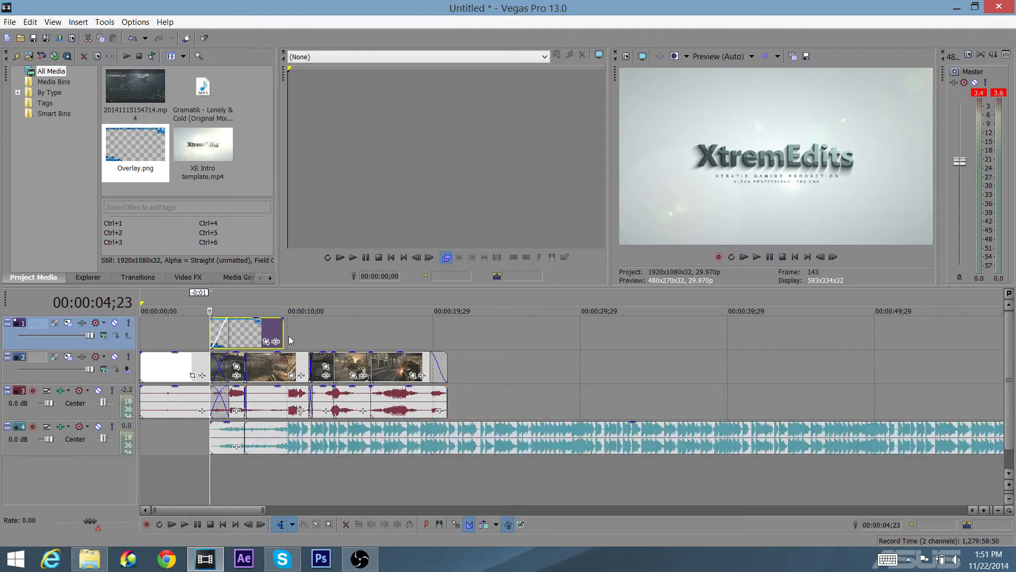
{"action": "left_click_drag", "start_coordinate": [284, 335], "coordinate": [447, 333]}
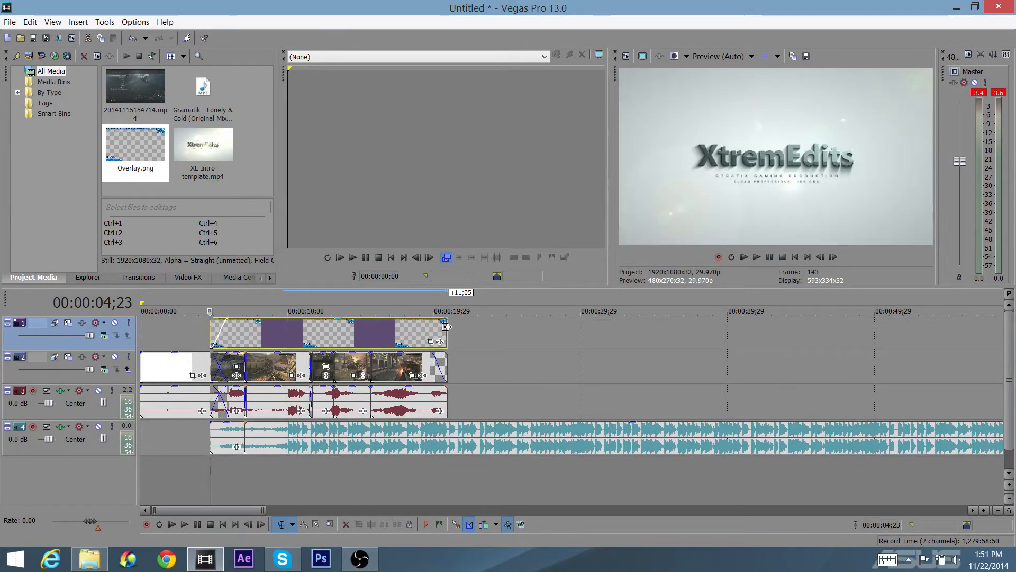
{"action": "left_click_drag", "start_coordinate": [446, 319], "coordinate": [434, 319]}
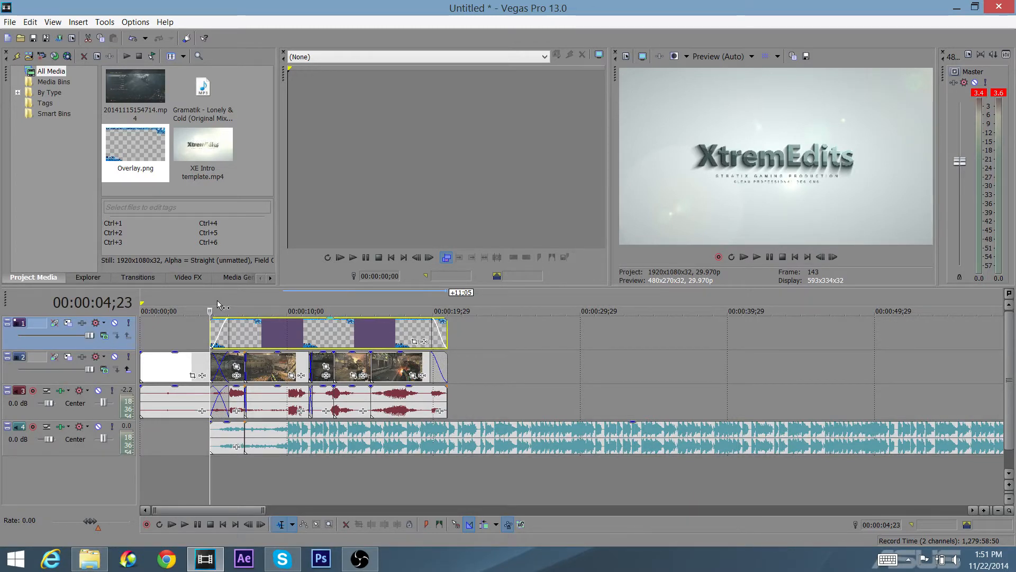
Step: Play the project from near the beginning past the gameplay clips to check the overlay and its fades
{"action": "left_click", "coordinate": [145, 296]}
{"action": "key", "text": "space"}
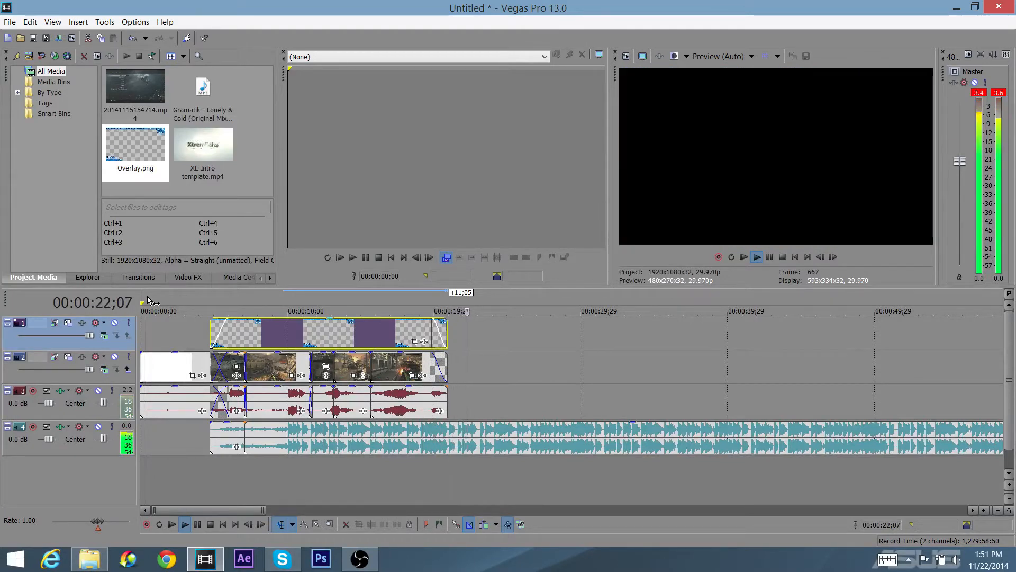
{"action": "key", "text": "space"}
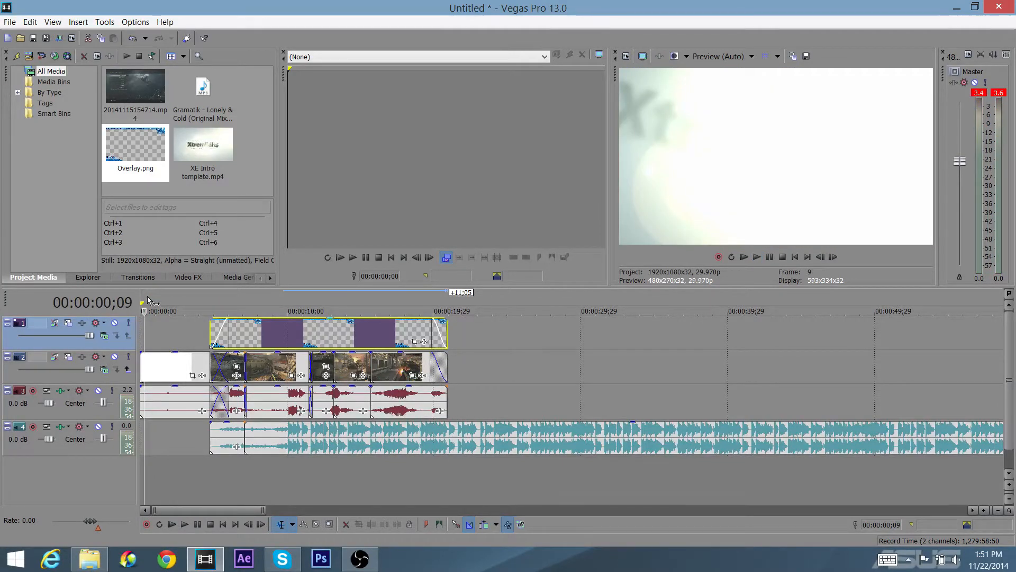
Step: Add Cinch_gaming_sponsor.mp4 from the desktop's Sponsor Videos folder to the main video track, just after the gameplay clips
{"action": "left_click", "coordinate": [955, 8]}
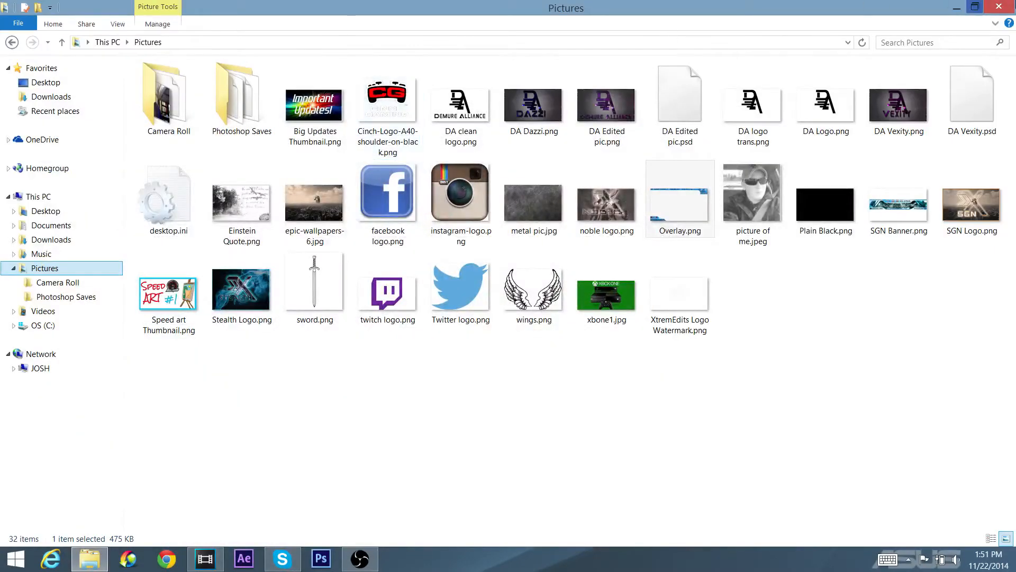
{"action": "left_click", "coordinate": [957, 8]}
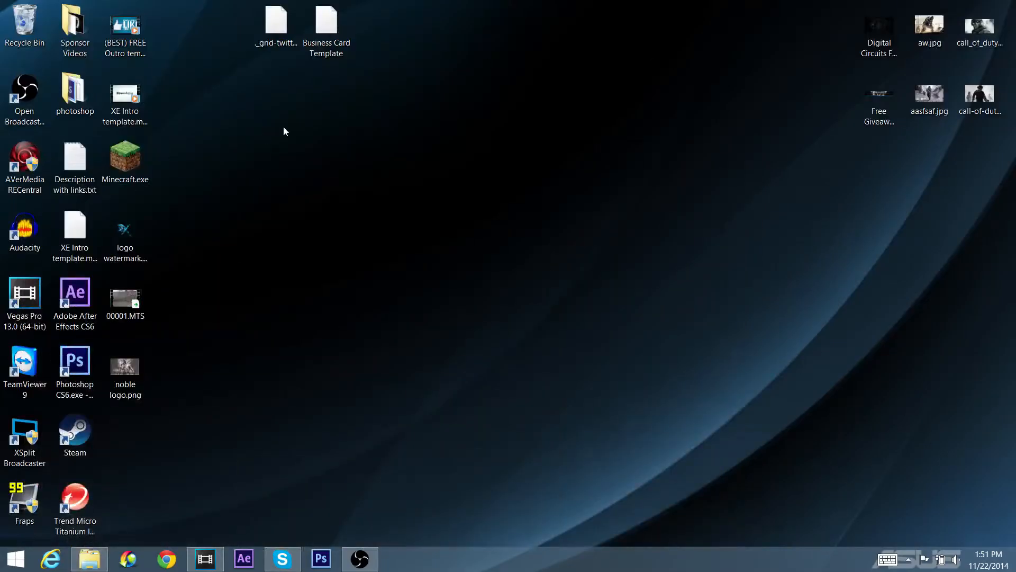
{"action": "double_click", "coordinate": [74, 41]}
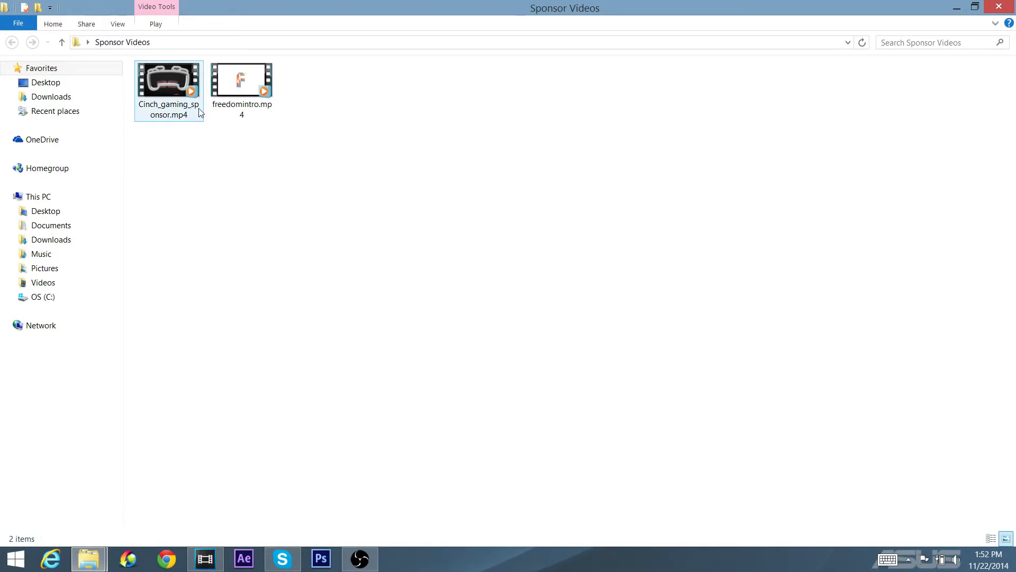
{"action": "left_click_drag", "start_coordinate": [165, 100], "coordinate": [463, 362]}
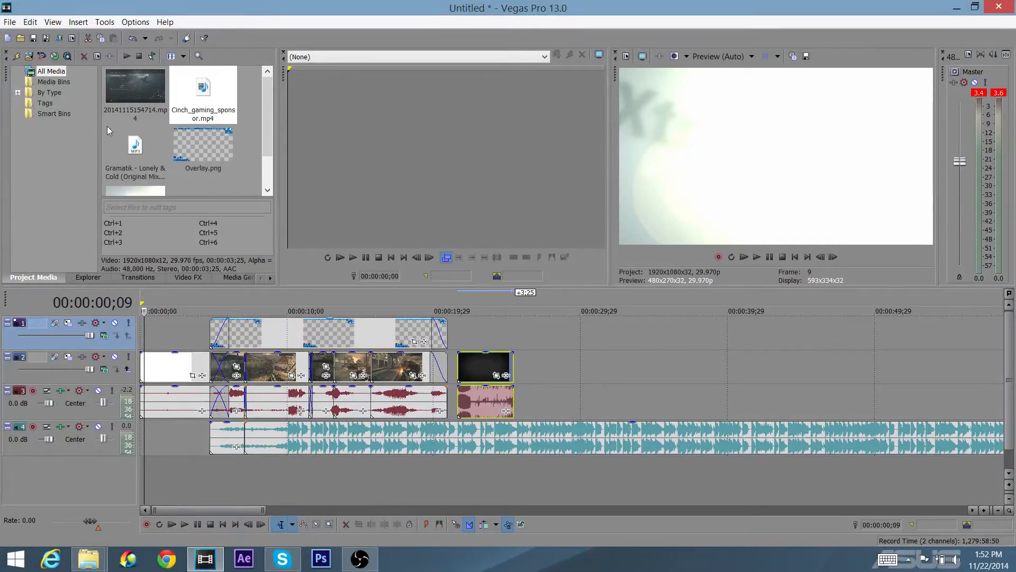
Step: Add freedomintro.mp4 from the Sponsor Videos folder to the main video track, leaving a gap after the Cinch sponsor clip
{"action": "mouse_move", "coordinate": [88, 558]}
{"action": "left_click", "coordinate": [265, 508]}
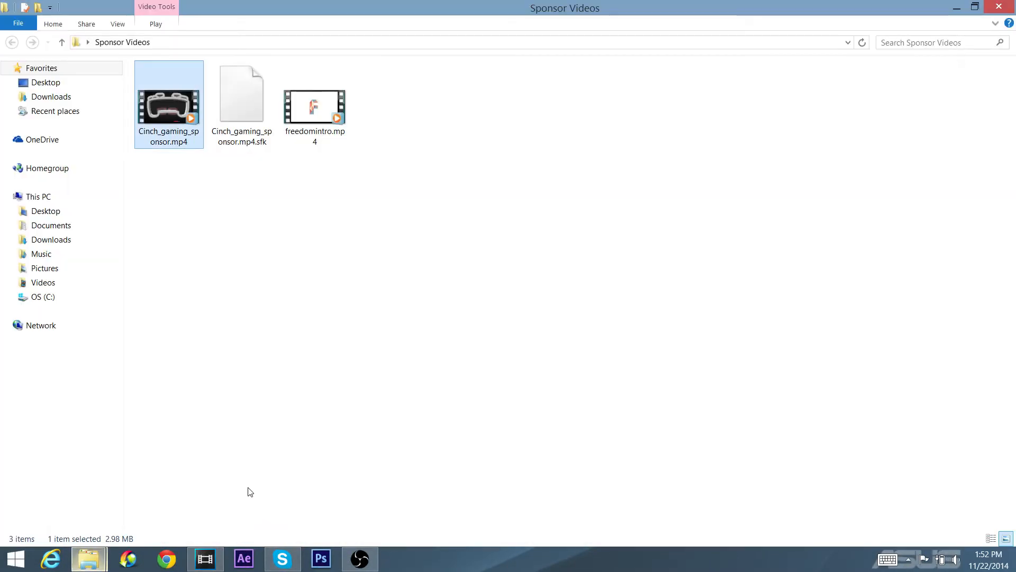
{"action": "left_click_drag", "start_coordinate": [315, 106], "coordinate": [551, 360]}
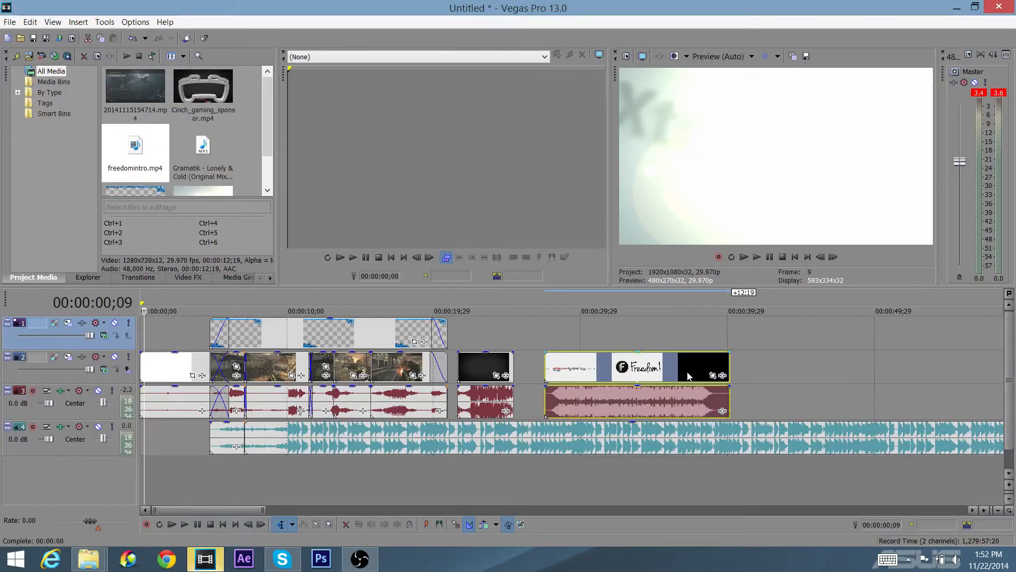
Step: Split the freedomintro clip at 00:00:34;18, where the Freedom! logo has faded out, and delete the part after the split
{"action": "left_click", "coordinate": [688, 377]}
{"action": "left_click", "coordinate": [668, 377]}
{"action": "left_click", "coordinate": [662, 379]}
{"action": "left_click", "coordinate": [658, 380]}
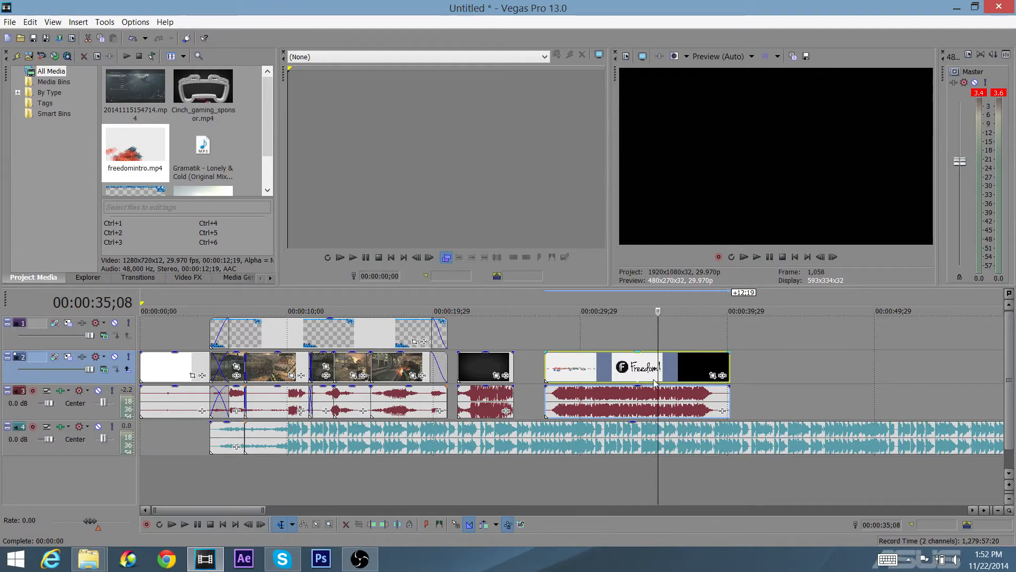
{"action": "left_click", "coordinate": [647, 381]}
{"action": "left_click", "coordinate": [624, 377]}
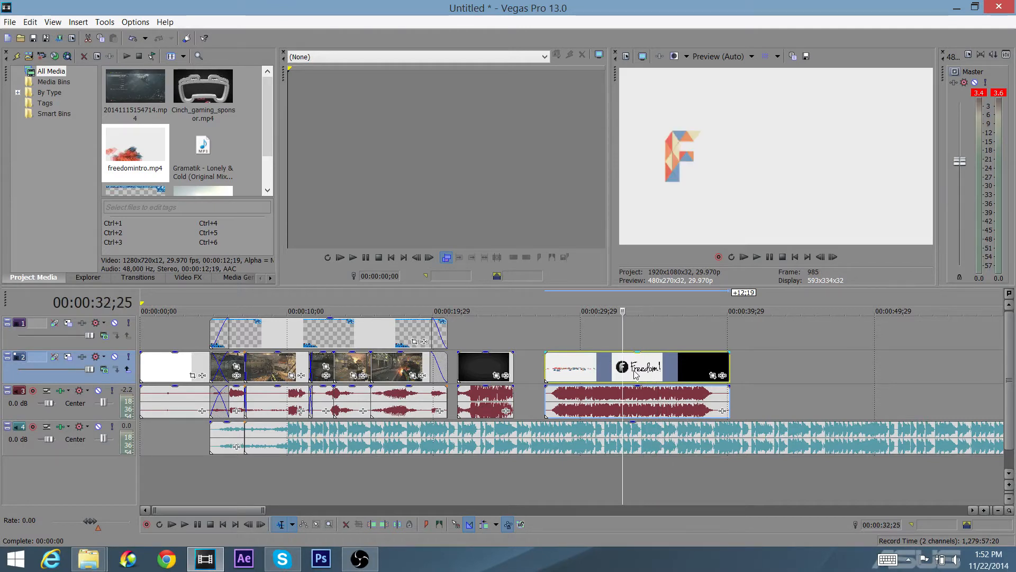
{"action": "left_click", "coordinate": [635, 373]}
{"action": "key", "text": "space"}
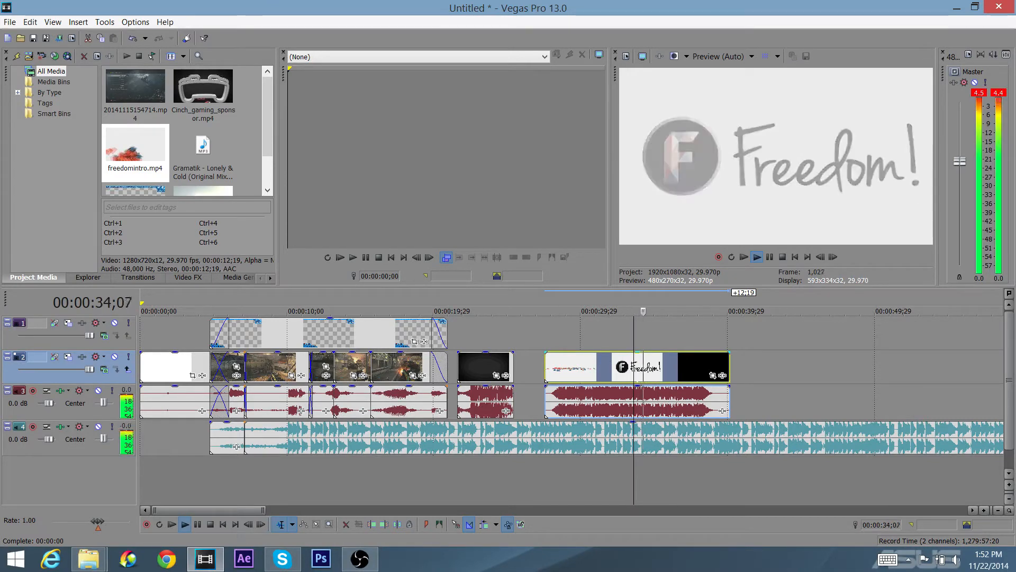
{"action": "key", "text": "space"}
{"action": "key", "text": "Right"}
{"action": "key", "text": "Right"}
{"action": "key", "text": "Right"}
{"action": "key", "text": "Right"}
{"action": "key", "text": "Right"}
{"action": "key", "text": "Right"}
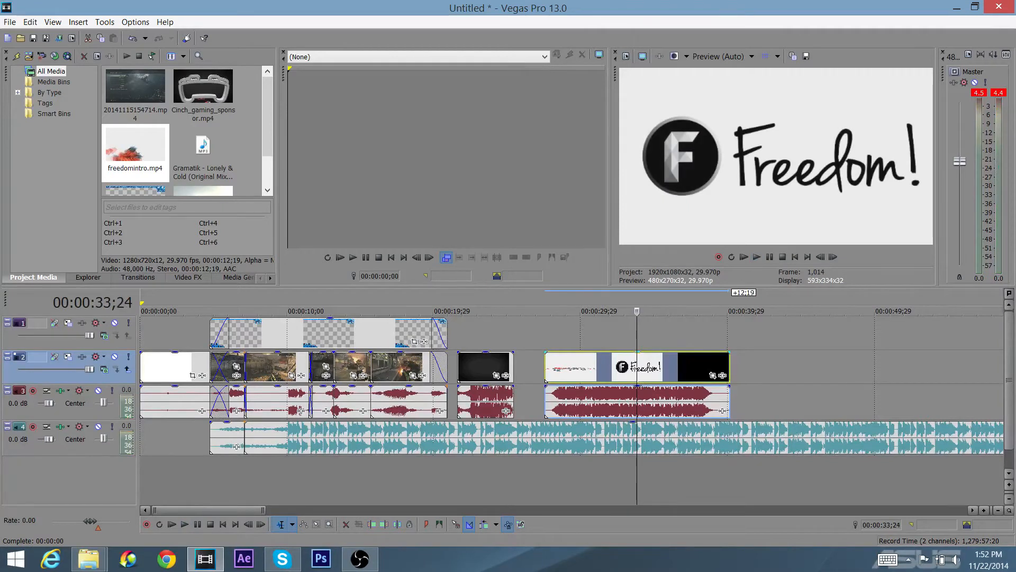
{"action": "key", "text": "Right"}
{"action": "key", "text": "Right"}
{"action": "key", "text": "Right"}
{"action": "key", "text": "Right"}
{"action": "key", "text": "Right"}
{"action": "key", "text": "Right"}
{"action": "key", "text": "Right"}
{"action": "key", "text": "Right"}
{"action": "key", "text": "Right"}
{"action": "key", "text": "Right"}
{"action": "key", "text": "Right"}
{"action": "key", "text": "Right"}
{"action": "key", "text": "Right"}
{"action": "key", "text": "Right"}
{"action": "key", "text": "Right"}
{"action": "key", "text": "Right"}
{"action": "key", "text": "Right"}
{"action": "key", "text": "Right"}
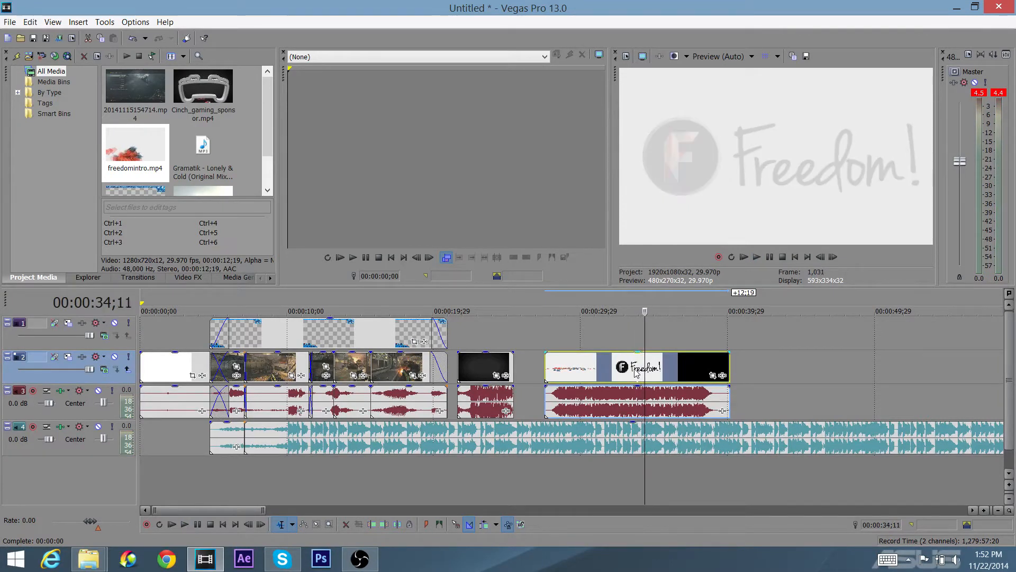
{"action": "key", "text": "Right"}
{"action": "key", "text": "Right"}
{"action": "key", "text": "Right"}
{"action": "key", "text": "Right"}
{"action": "key", "text": "Right"}
{"action": "key", "text": "Right"}
{"action": "key", "text": "Right"}
{"action": "key", "text": "Right"}
{"action": "key", "text": "Right"}
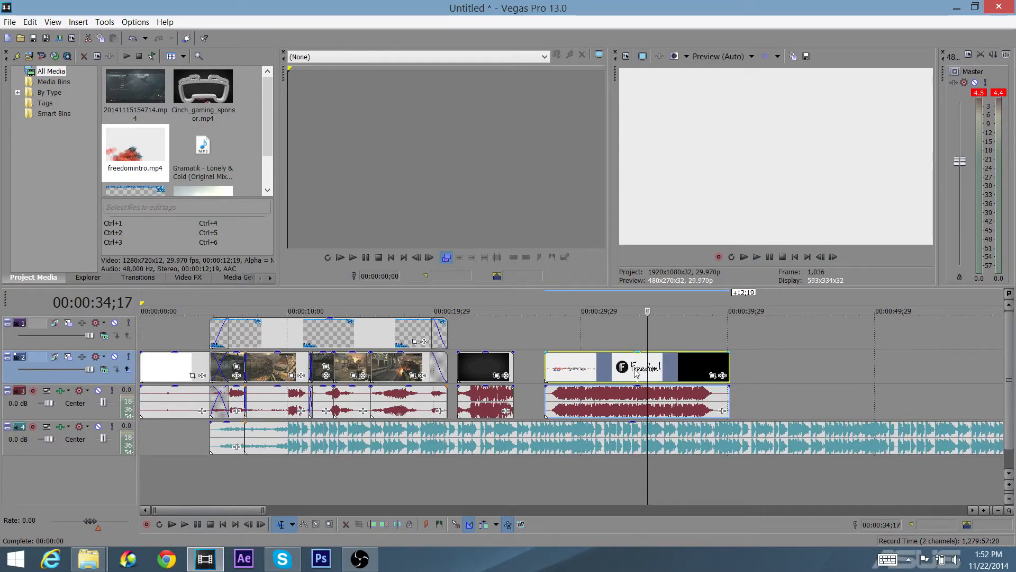
{"action": "key", "text": "Left"}
{"action": "key", "text": "Left"}
{"action": "key", "text": "Left"}
{"action": "key", "text": "Left"}
{"action": "key", "text": "Left"}
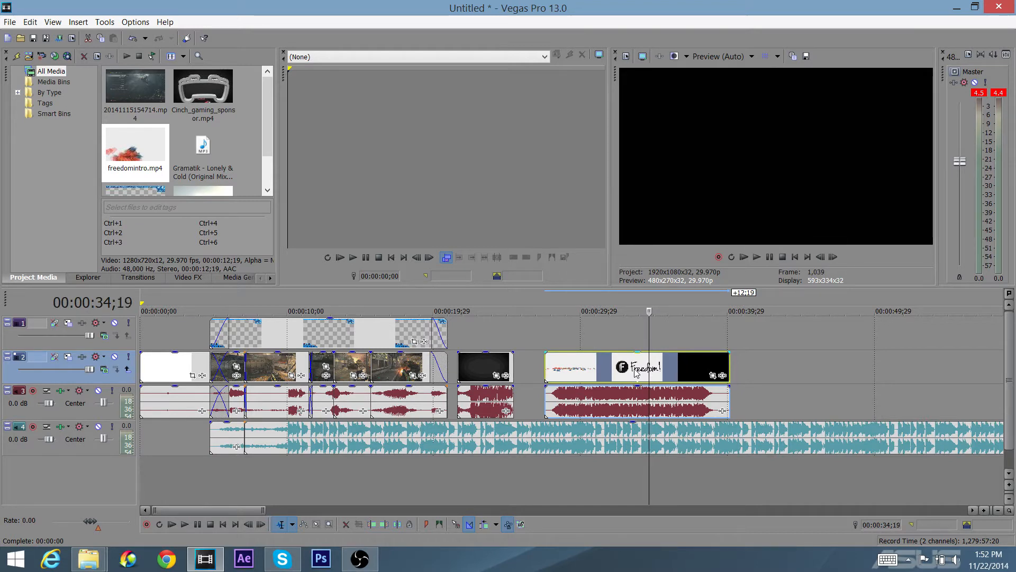
{"action": "key", "text": "s"}
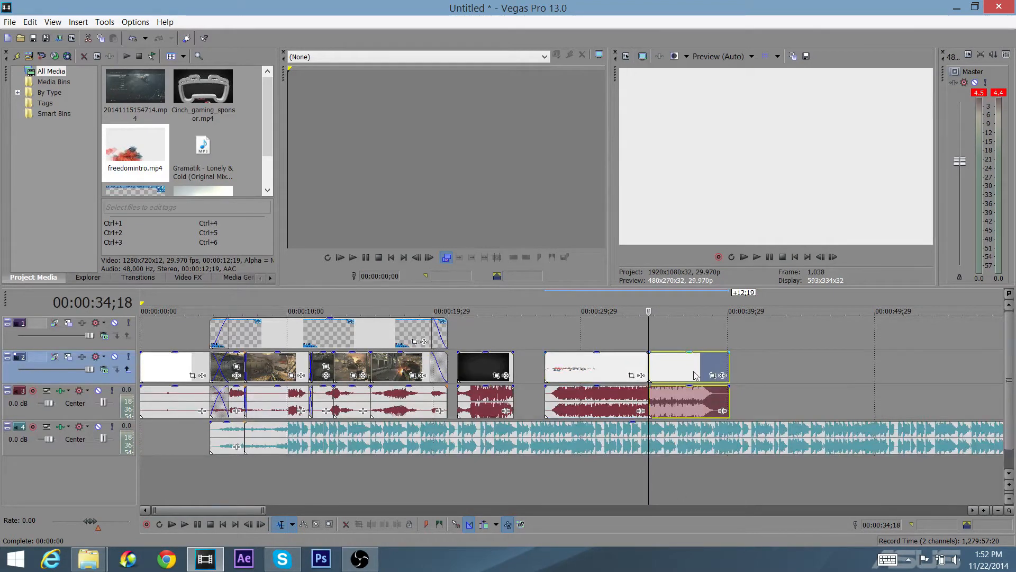
{"action": "left_click", "coordinate": [686, 374]}
{"action": "key", "text": "Delete"}
Step: Remove the freedomintro clip's audio event from its group so it is separate from the video event
{"action": "left_click", "coordinate": [593, 394]}
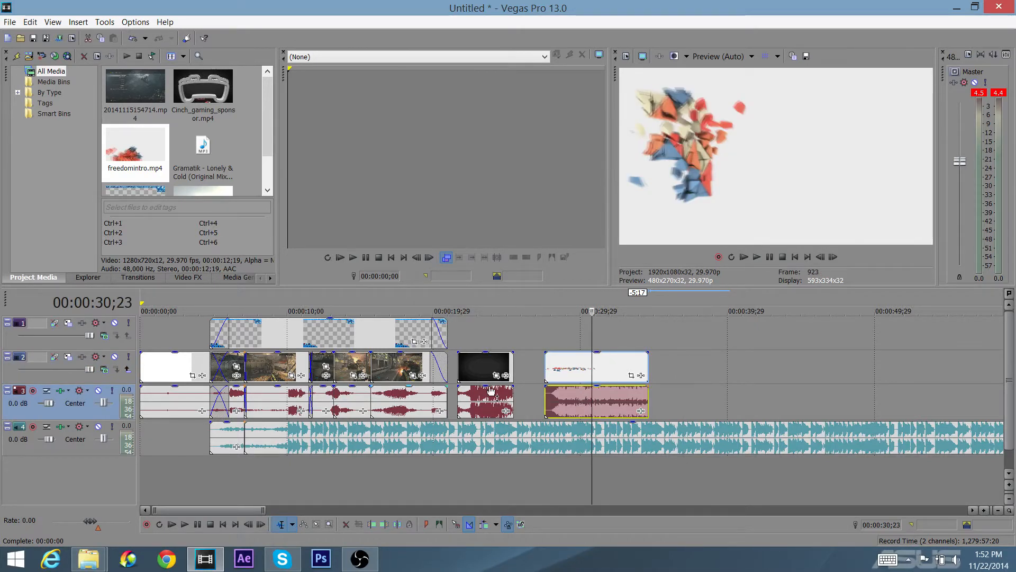
{"action": "left_click", "coordinate": [464, 371]}
{"action": "left_click", "coordinate": [607, 364]}
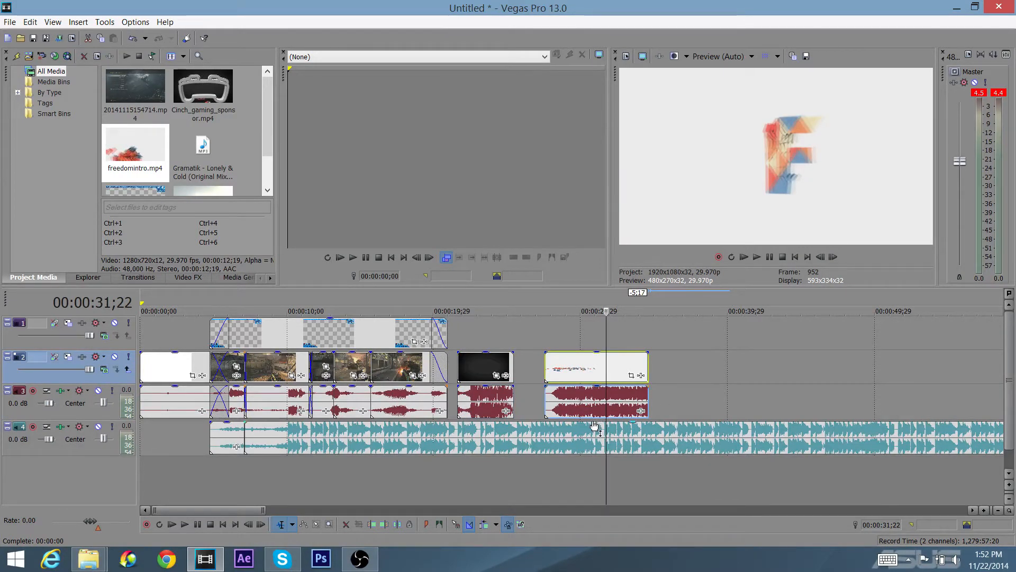
{"action": "right_click", "coordinate": [566, 403]}
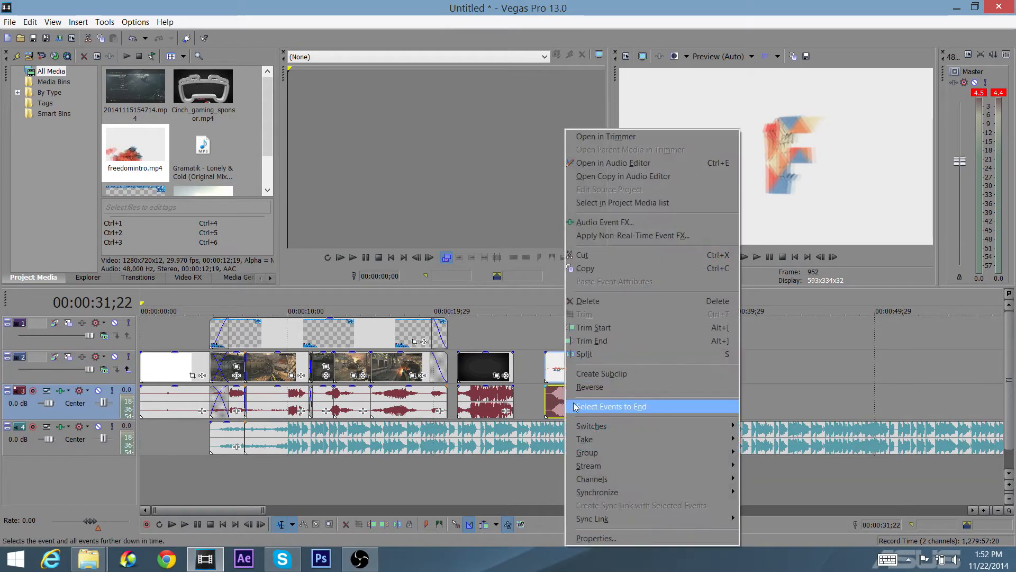
{"action": "mouse_move", "coordinate": [587, 456]}
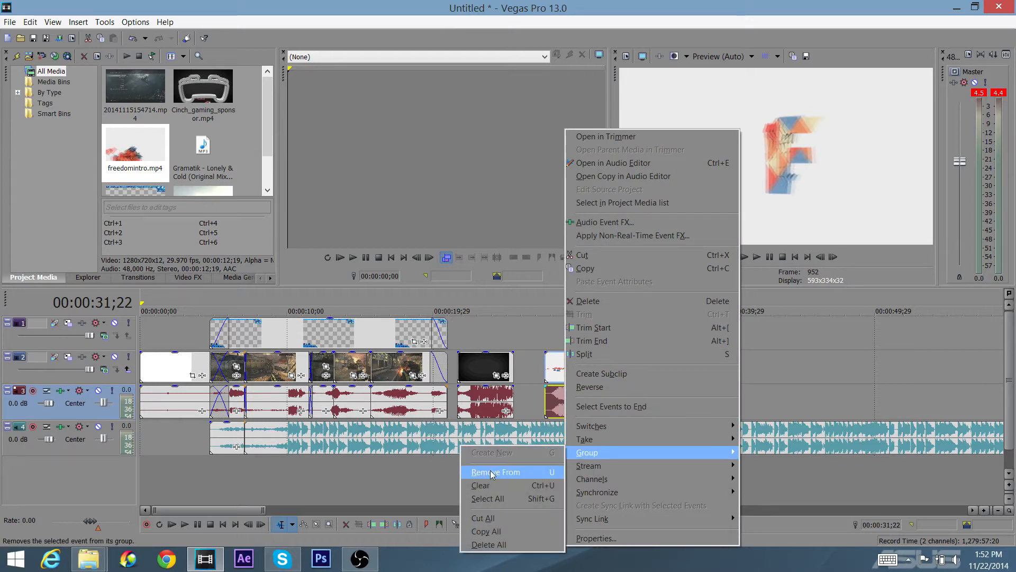
{"action": "left_click", "coordinate": [545, 478]}
{"action": "left_click", "coordinate": [535, 338]}
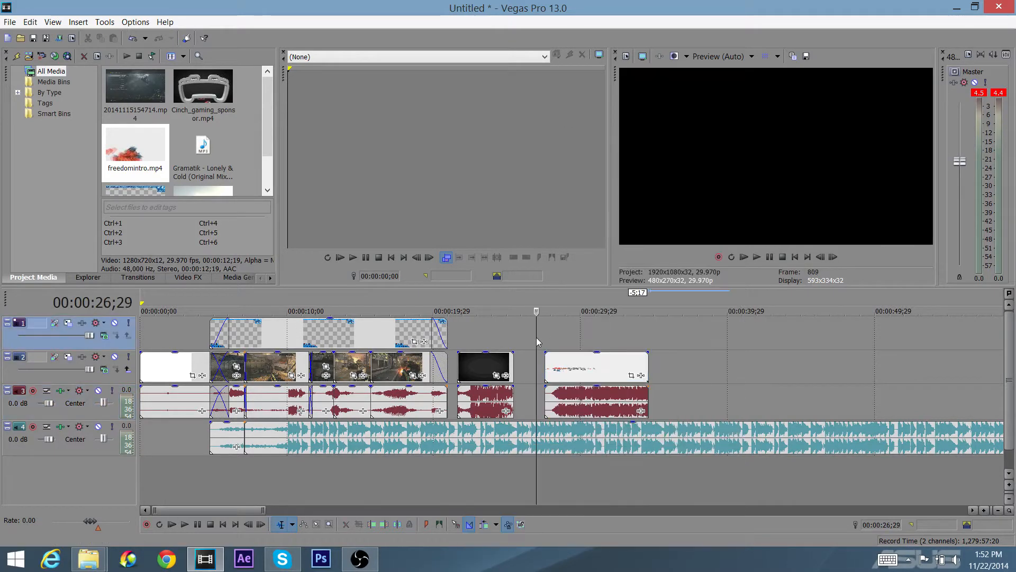
{"action": "left_click", "coordinate": [600, 379]}
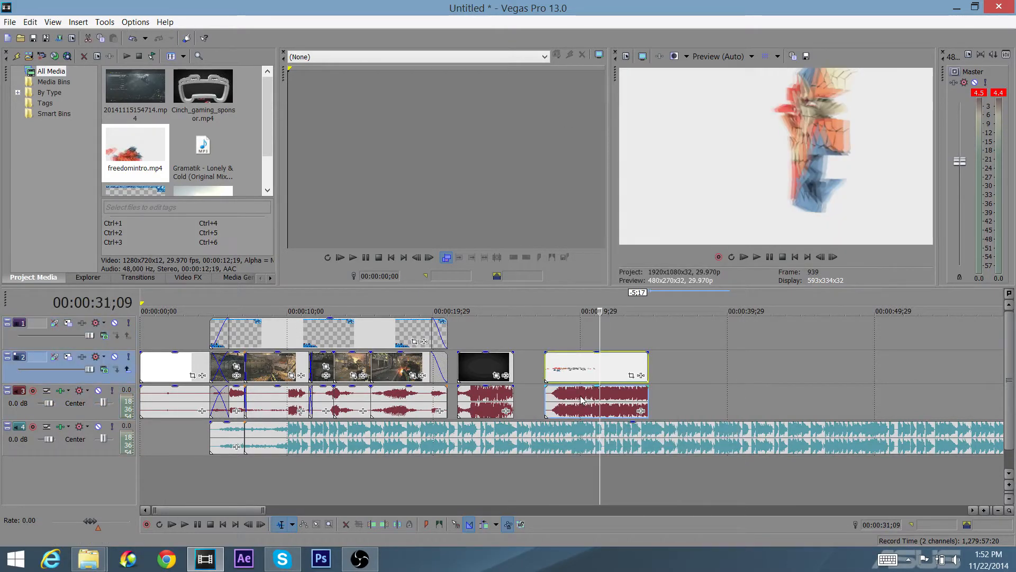
Step: Move the ungrouped freedomintro audio away from its video and delete it
{"action": "left_click", "coordinate": [569, 400]}
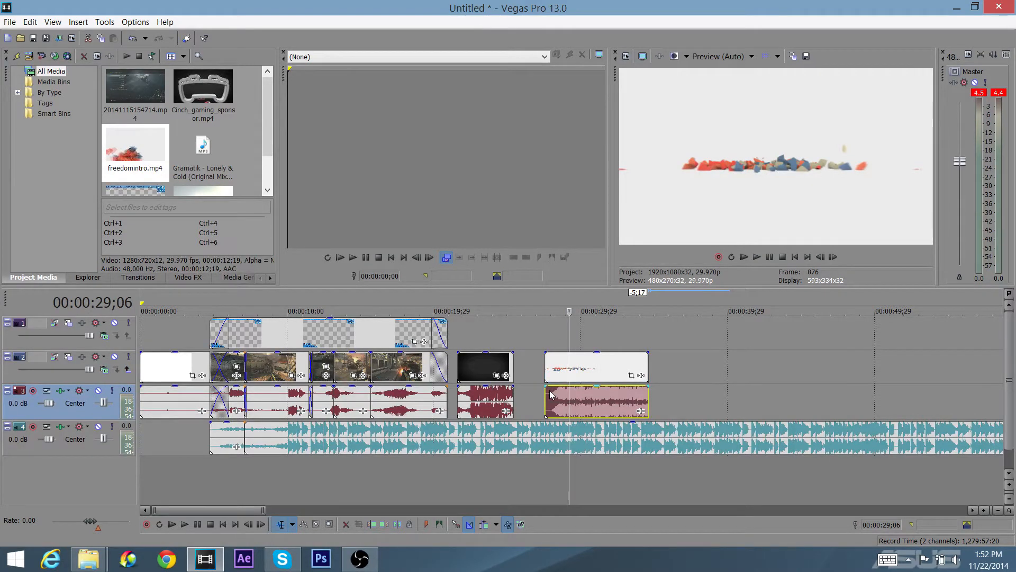
{"action": "left_click_drag", "start_coordinate": [592, 411], "coordinate": [697, 410]}
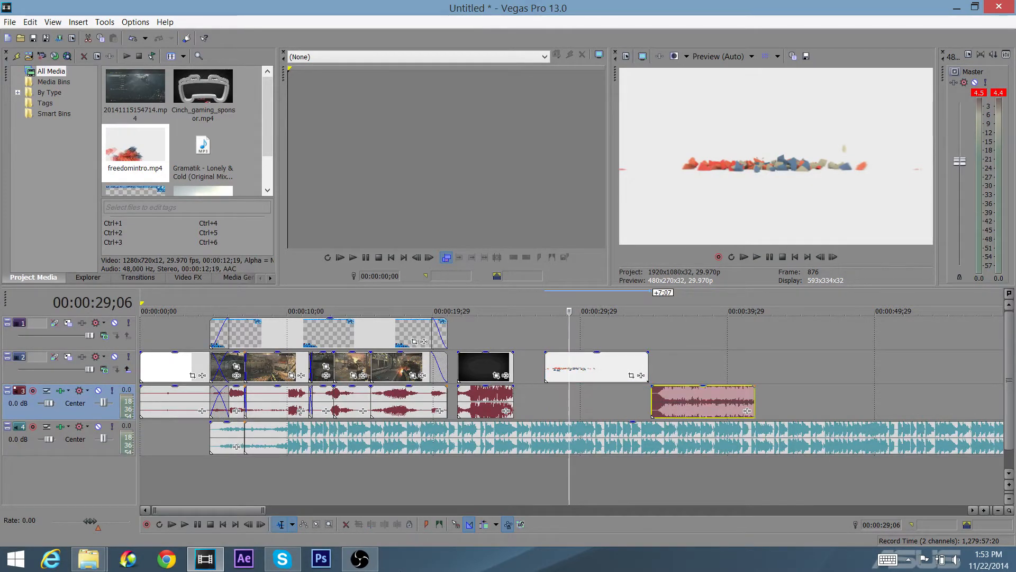
{"action": "left_click", "coordinate": [689, 401]}
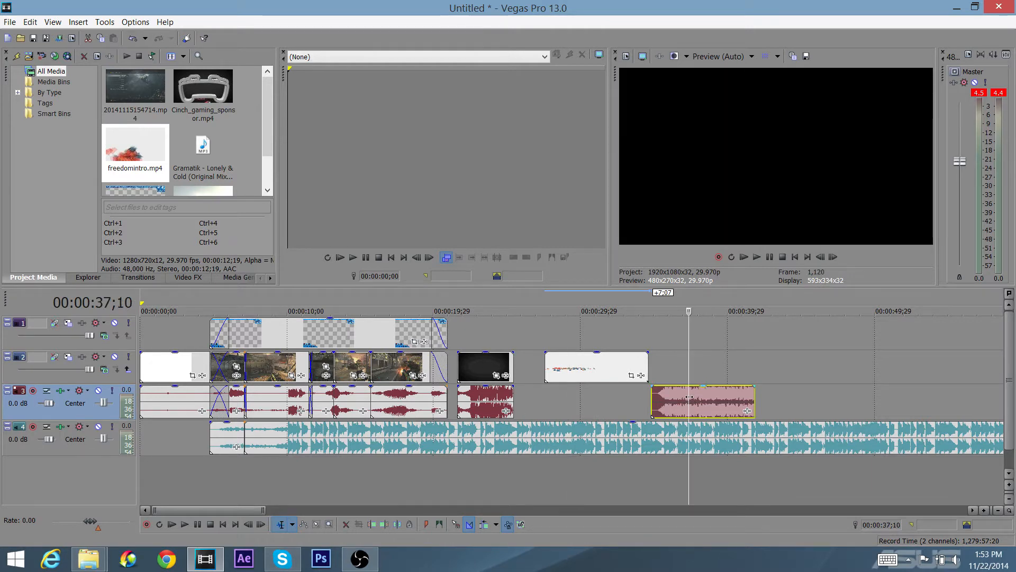
{"action": "key", "text": "Delete"}
Step: Reorder the sponsor clips: overlap freedomintro with the last gameplay clip by 1;08, then overlap the Cinch clip with freedomintro's end by 0;13
{"action": "mouse_move", "coordinate": [618, 370]}
{"action": "left_mouse_down"}
{"action": "mouse_move", "coordinate": [642, 369]}
{"action": "mouse_move", "coordinate": [612, 370]}
{"action": "left_mouse_up"}
{"action": "left_click_drag", "start_coordinate": [473, 370], "coordinate": [695, 369]}
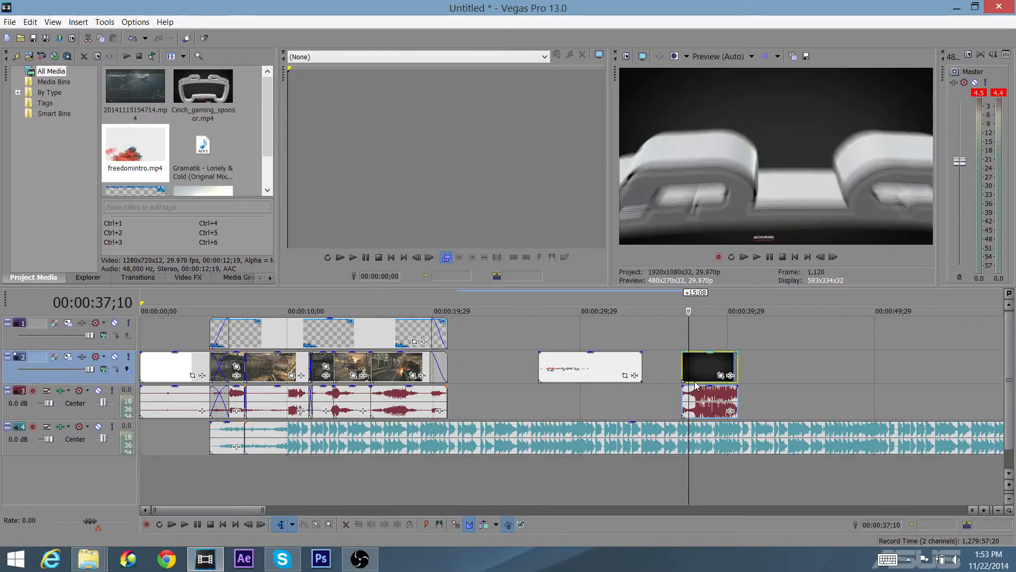
{"action": "left_click_drag", "start_coordinate": [571, 366], "coordinate": [462, 369]}
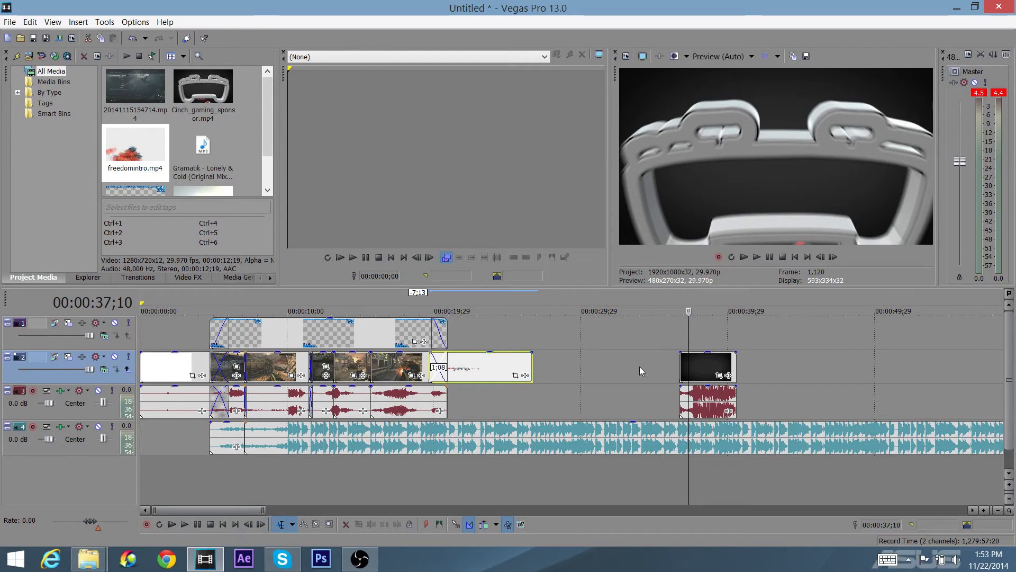
{"action": "left_click_drag", "start_coordinate": [690, 360], "coordinate": [548, 373]}
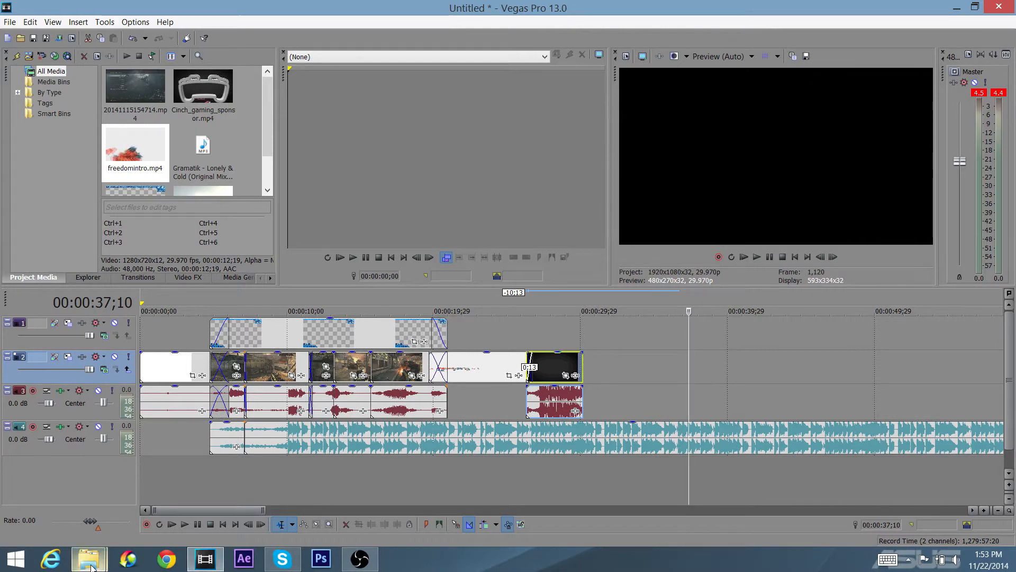
Step: Add the (BEST) FREE Outro template video from the desktop to the main video track, overlapping the Cinch clip's end by 0;13
{"action": "mouse_move", "coordinate": [89, 559]}
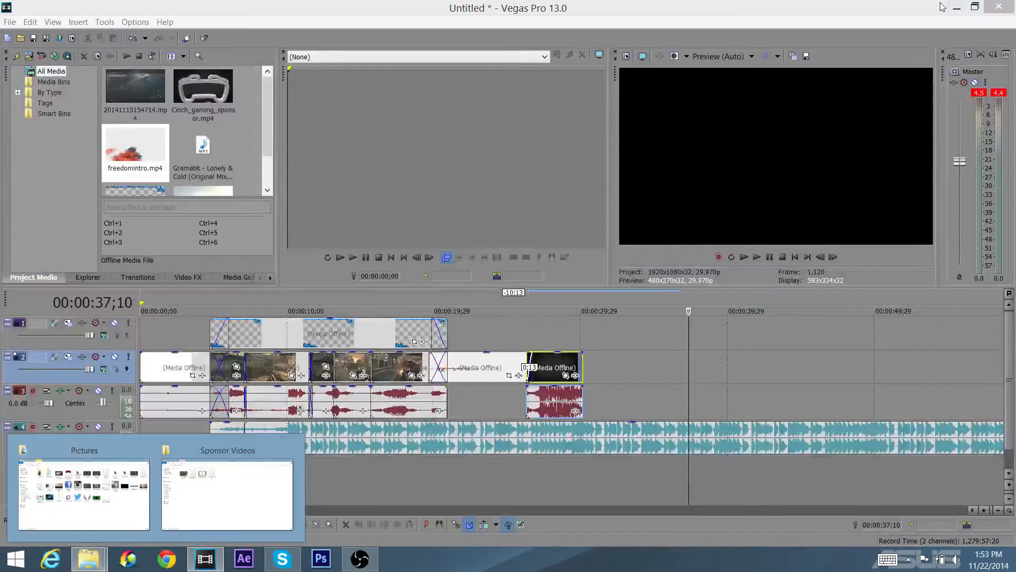
{"action": "left_click", "coordinate": [961, 8]}
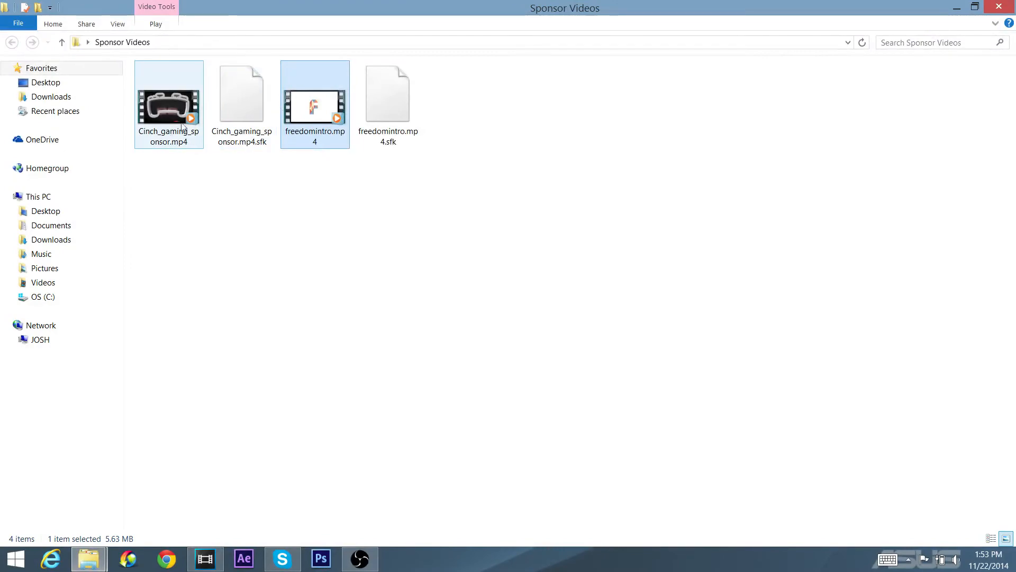
{"action": "left_click", "coordinate": [957, 8]}
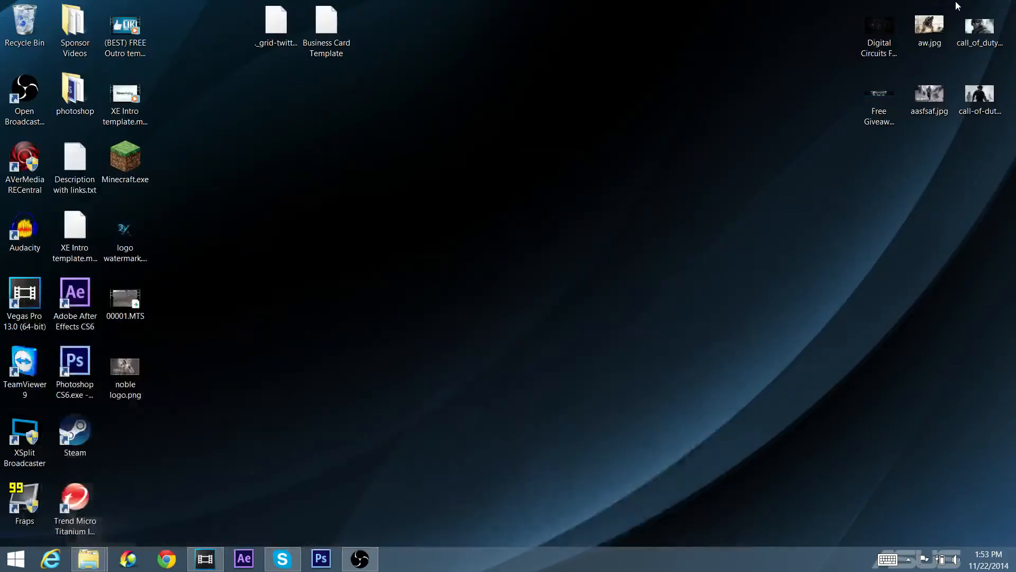
{"action": "left_click_drag", "start_coordinate": [128, 25], "coordinate": [634, 403]}
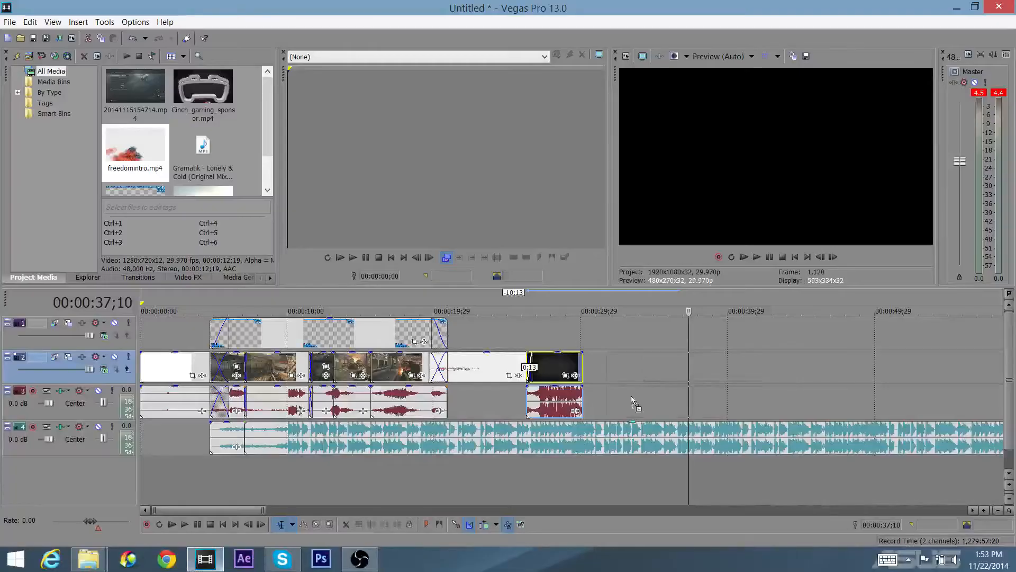
{"action": "left_click_drag", "start_coordinate": [596, 345], "coordinate": [615, 369]}
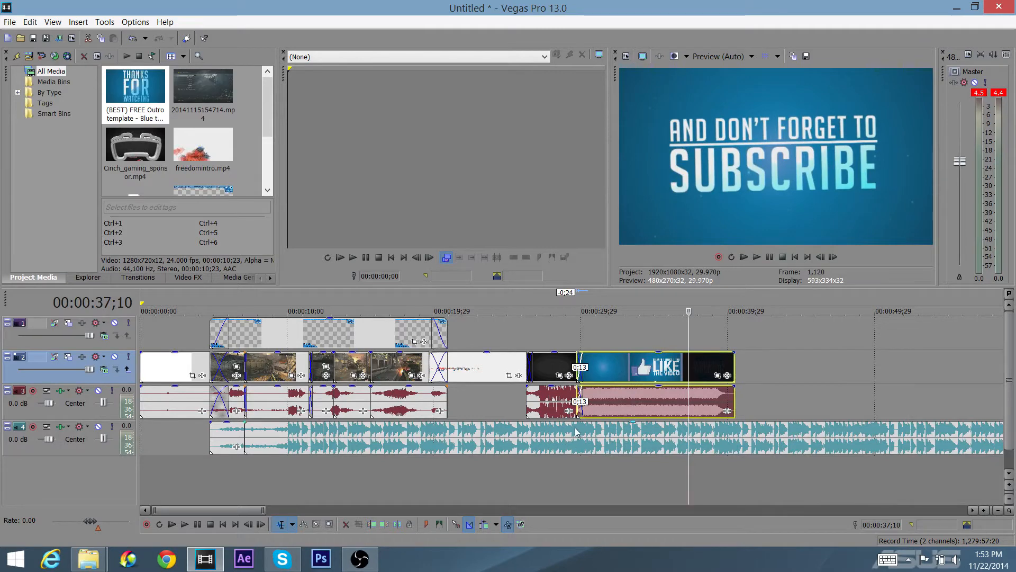
Step: Split the background music at 00:00:30;03, where the outro begins, and delete the part after the split
{"action": "left_click", "coordinate": [577, 425]}
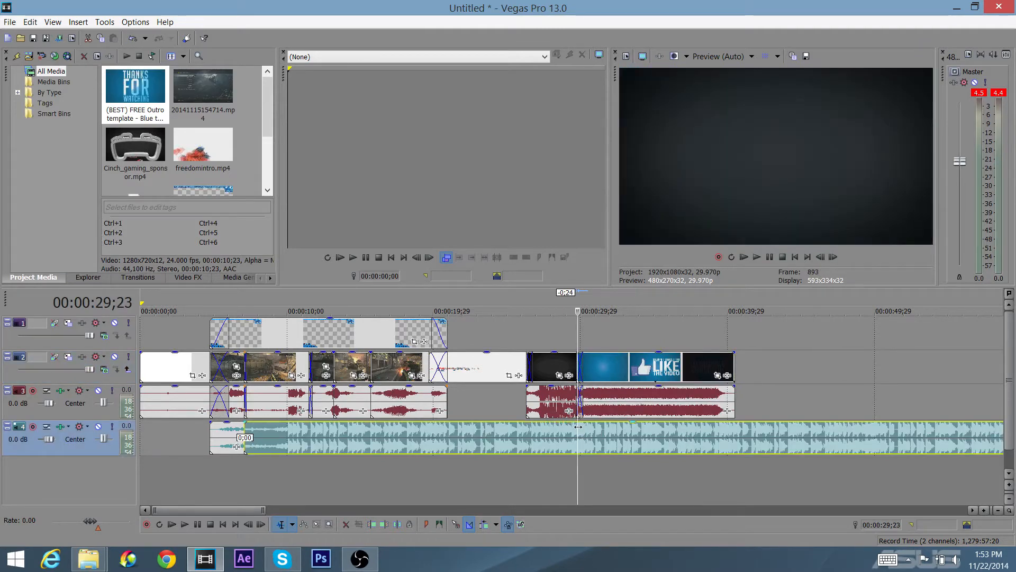
{"action": "left_click", "coordinate": [582, 428]}
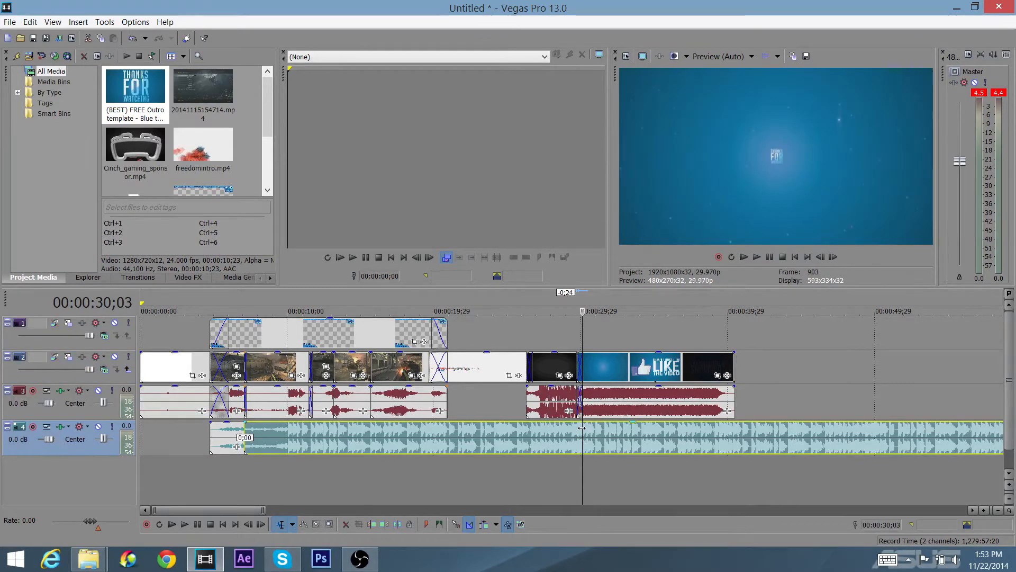
{"action": "key", "text": "s"}
{"action": "left_click", "coordinate": [606, 427]}
{"action": "key", "text": "Delete"}
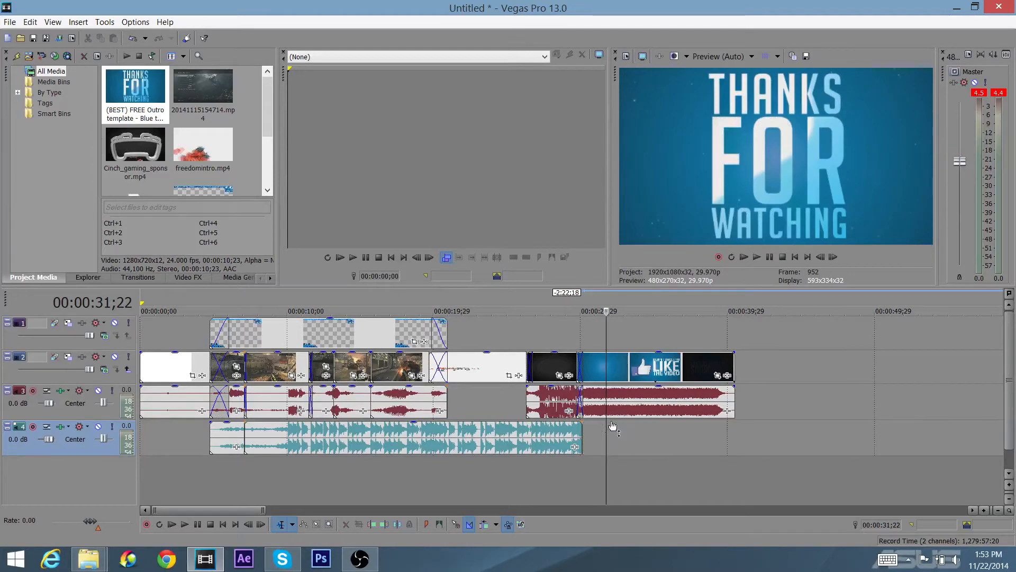
Step: Add a fade-out of about 1.6 seconds to the end of the background music, leading into the outro
{"action": "left_click", "coordinate": [628, 402]}
{"action": "scroll", "coordinate": [601, 430], "scroll_direction": "up", "scroll_amount": 3}
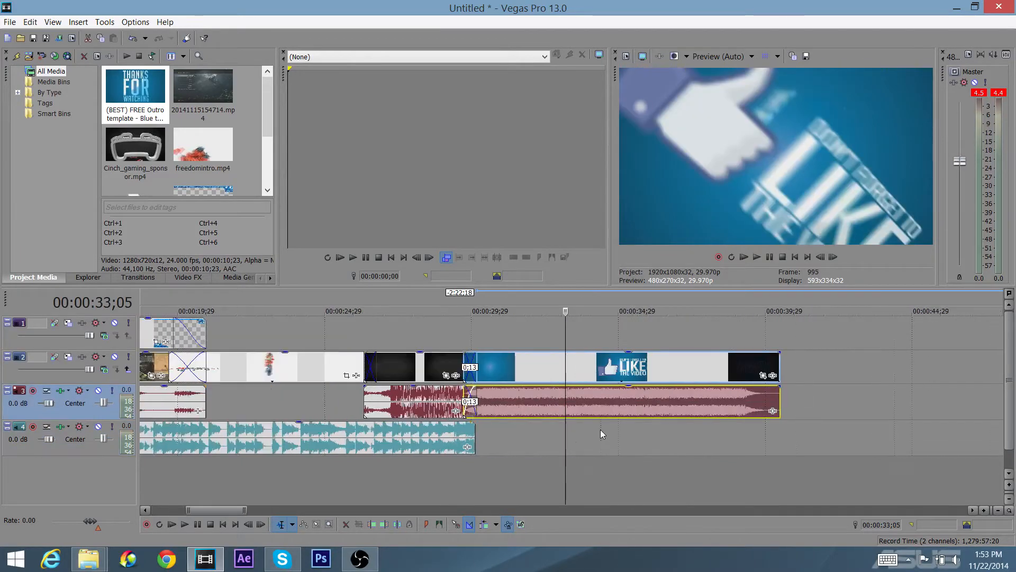
{"action": "left_click", "coordinate": [467, 434]}
{"action": "scroll", "coordinate": [467, 434], "scroll_direction": "up", "scroll_amount": 5}
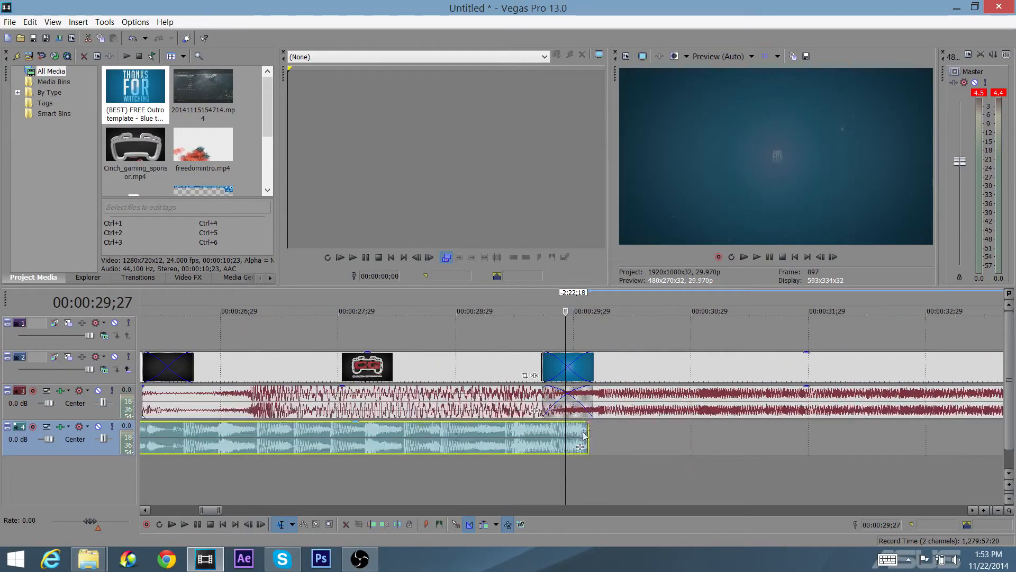
{"action": "left_click_drag", "start_coordinate": [588, 426], "coordinate": [397, 418]}
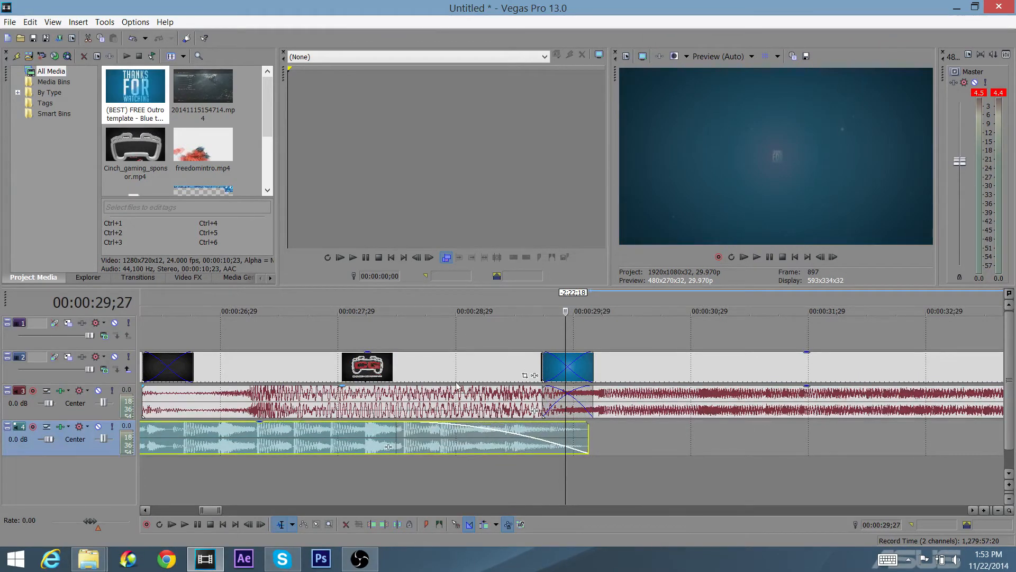
{"action": "scroll", "coordinate": [462, 384], "scroll_direction": "down", "scroll_amount": 8}
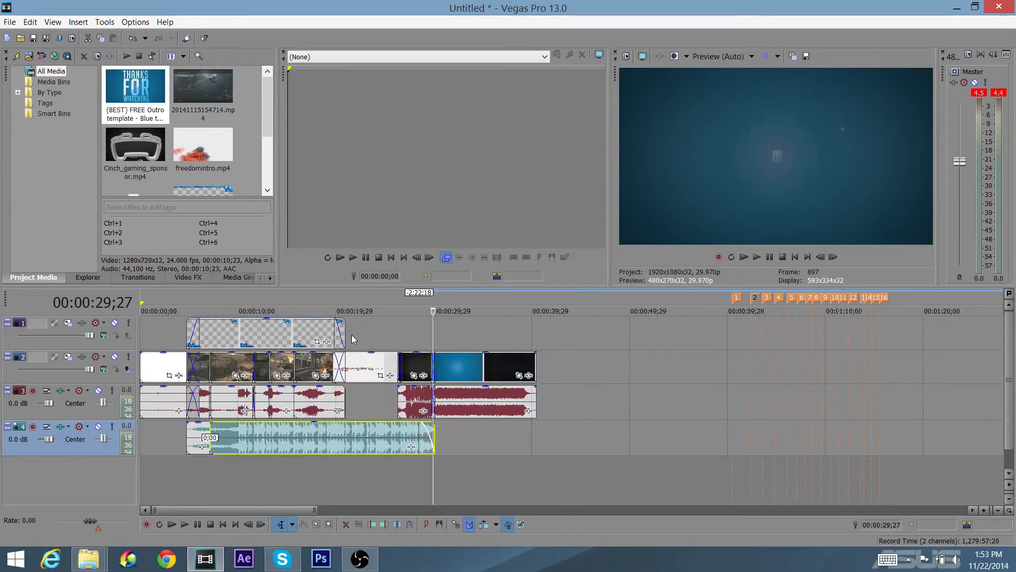
Step: Play the project from the beginning into the outro to check the edit, pausing at the subscribe message
{"action": "left_click", "coordinate": [324, 298]}
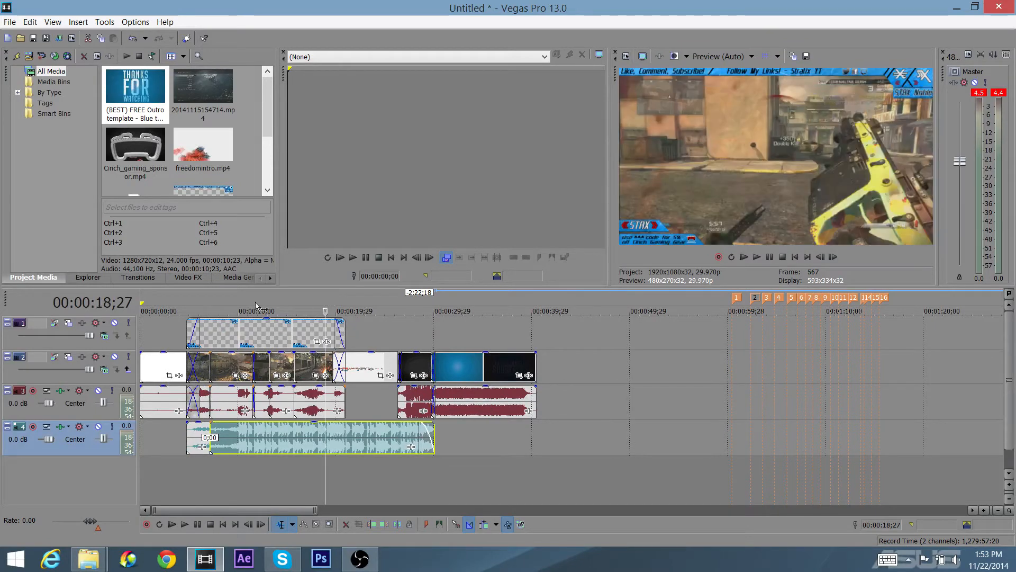
{"action": "left_click", "coordinate": [142, 299]}
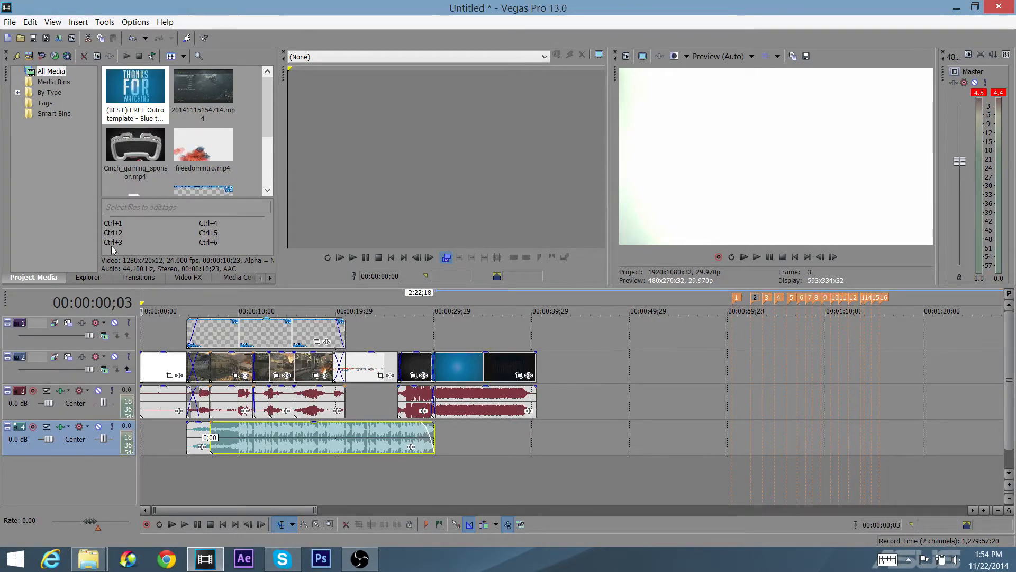
{"action": "scroll", "coordinate": [214, 339], "scroll_direction": "up", "scroll_amount": 4}
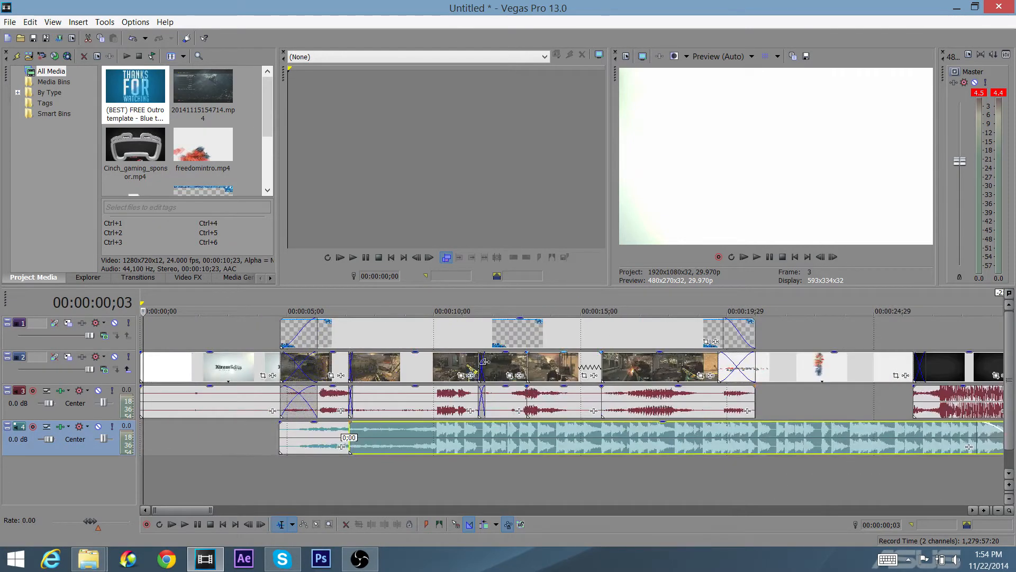
{"action": "scroll", "coordinate": [637, 387], "scroll_direction": "down", "scroll_amount": 5}
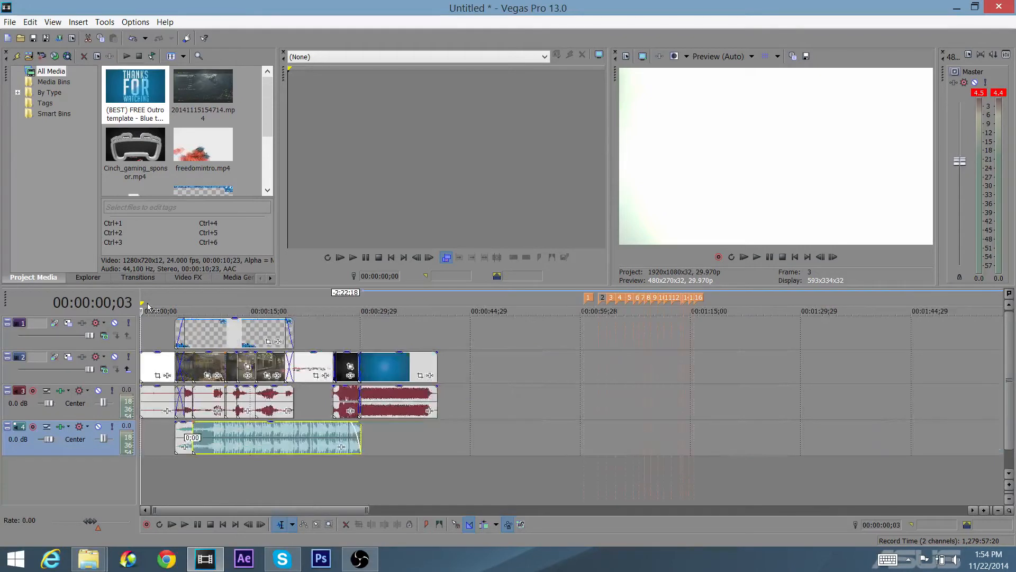
{"action": "key", "text": "space"}
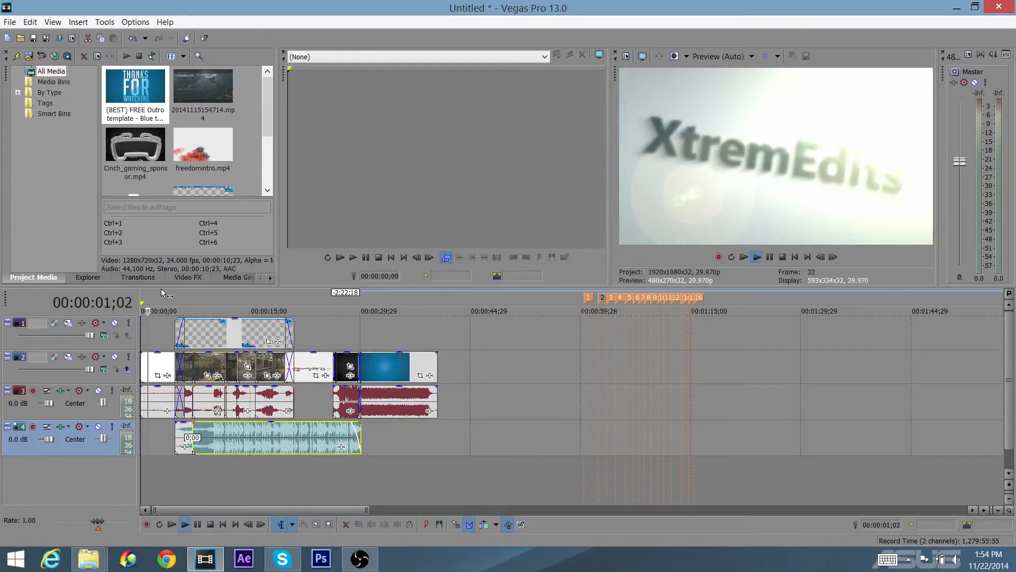
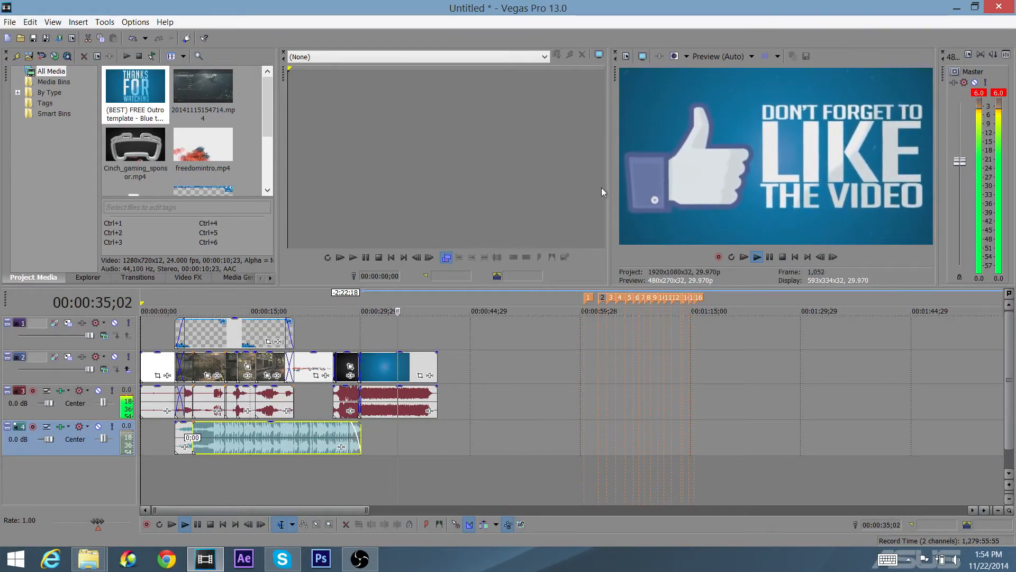
{"action": "left_click", "coordinate": [769, 258]}
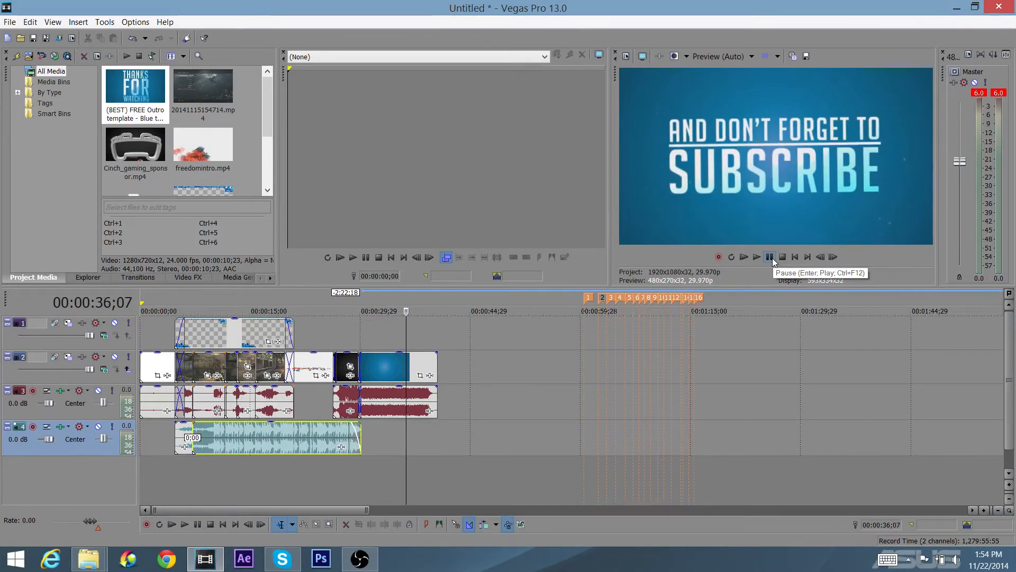
Step: Select the last gameplay clip at 00:00:18;13 and look through the video effects and the Titles & Text generator presets
{"action": "left_click", "coordinate": [275, 364]}
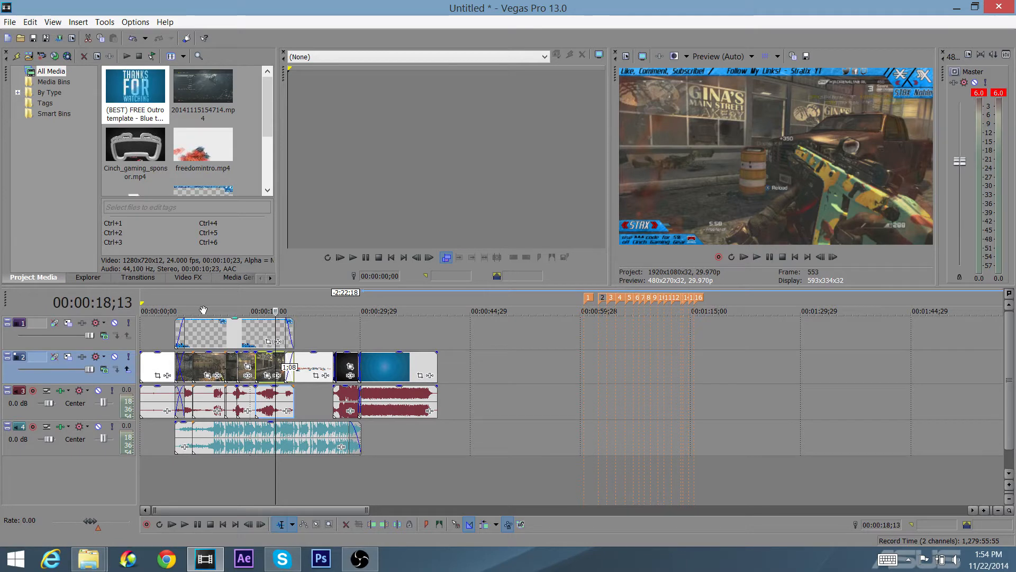
{"action": "left_click", "coordinate": [188, 277]}
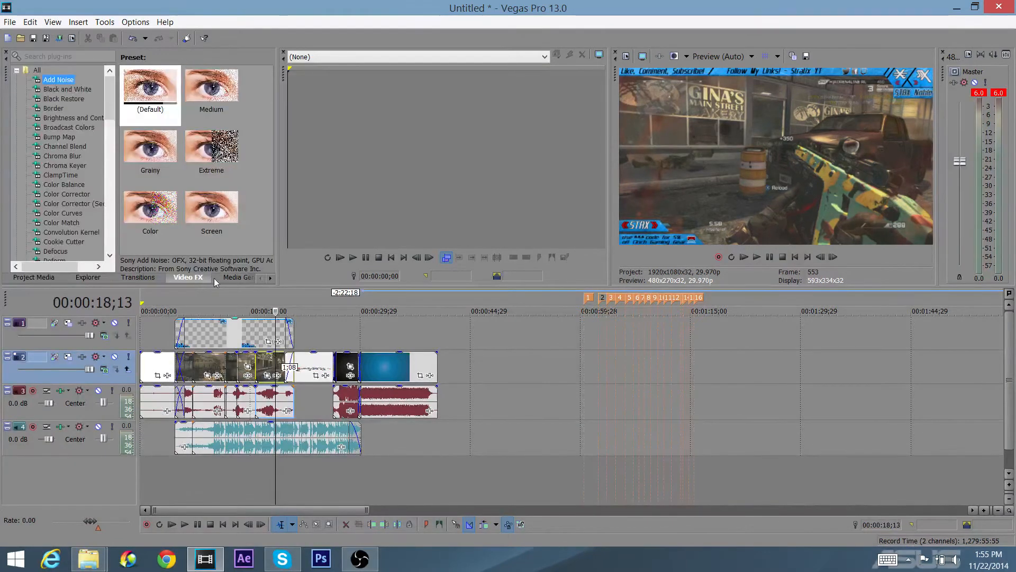
{"action": "left_click", "coordinate": [237, 278]}
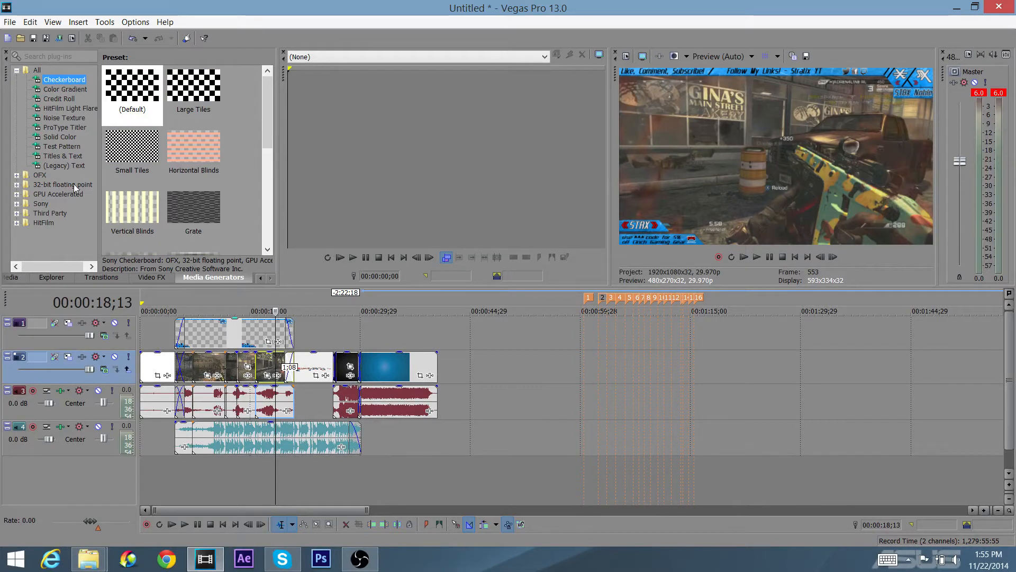
{"action": "left_click", "coordinate": [58, 156]}
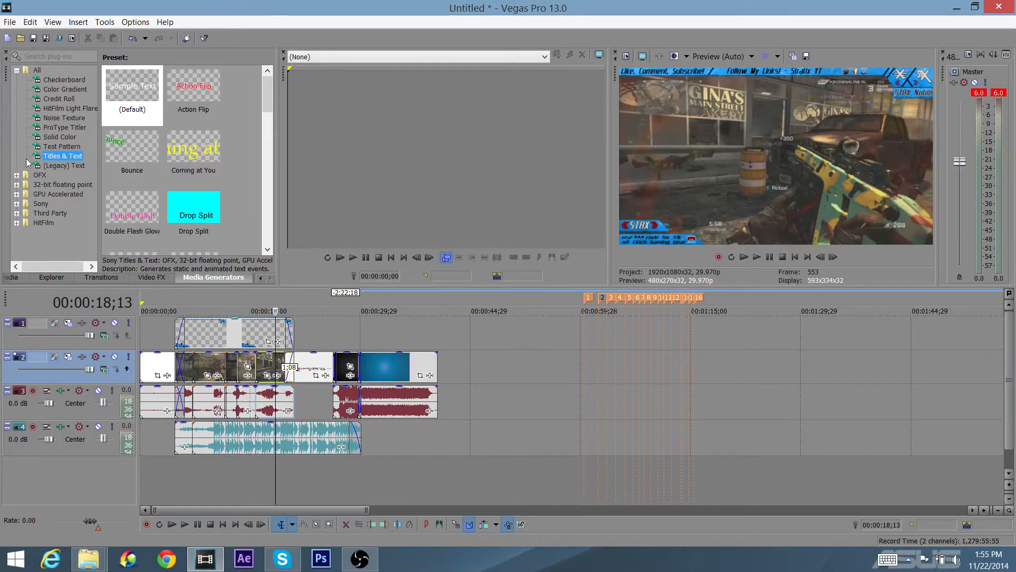
Step: Add an Action Flip title from the Titles & Text generator on a new track over the last gameplay clip, with the text "GET REKT"
{"action": "left_click", "coordinate": [49, 166]}
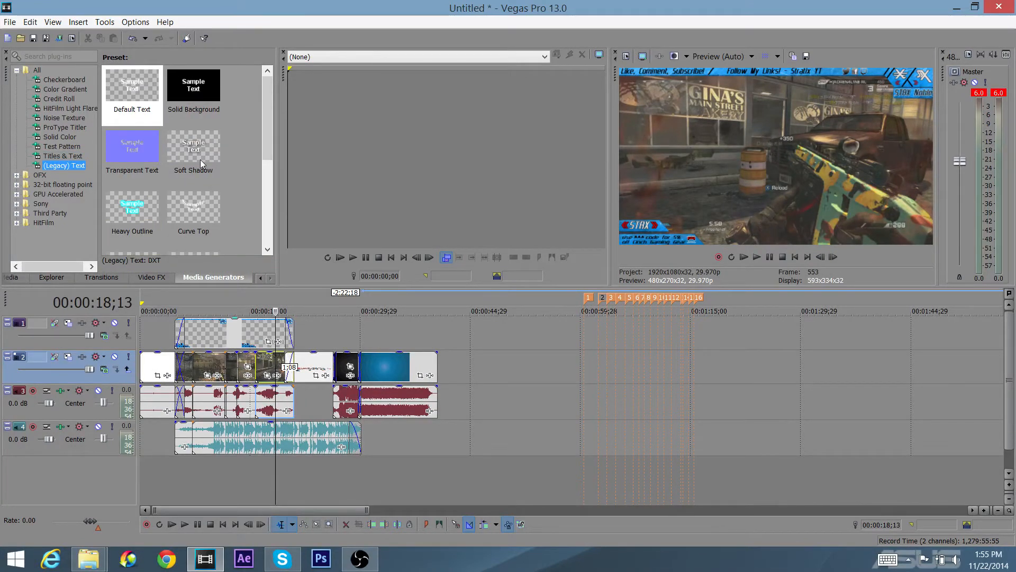
{"action": "left_click", "coordinate": [64, 156]}
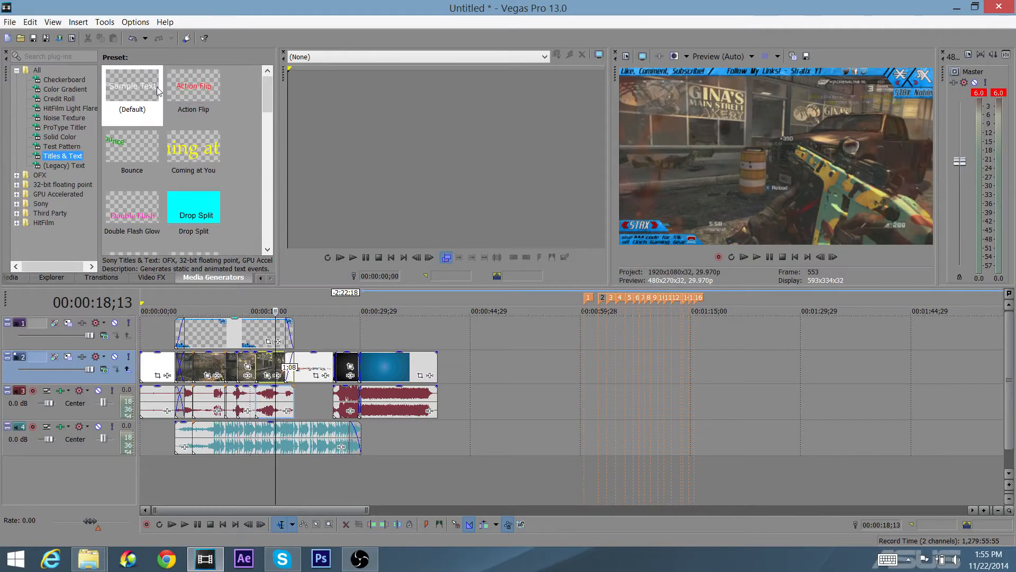
{"action": "left_click_drag", "start_coordinate": [210, 77], "coordinate": [295, 328]}
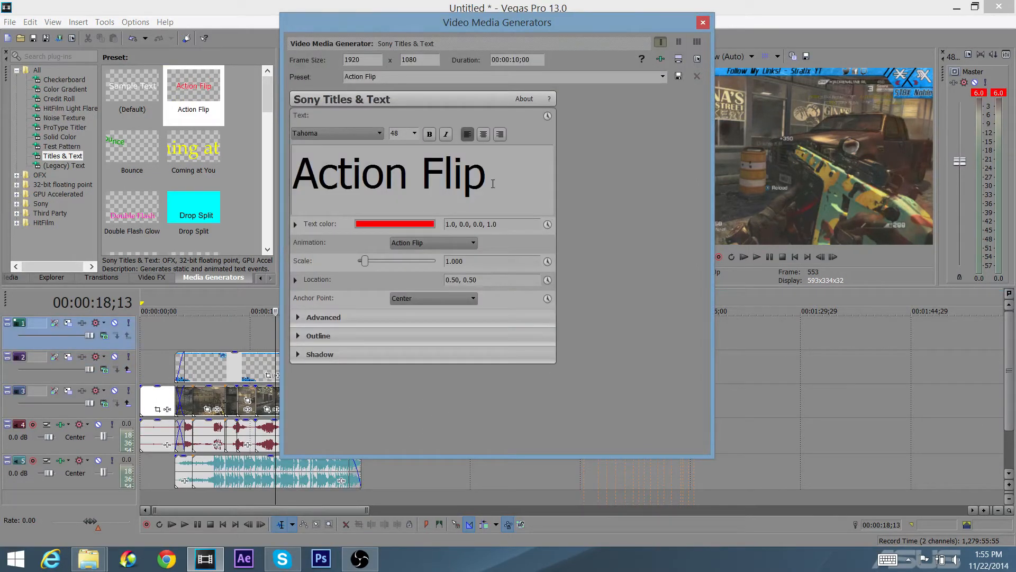
{"action": "left_click_drag", "start_coordinate": [493, 184], "coordinate": [231, 170]}
{"action": "type", "text": "G"}
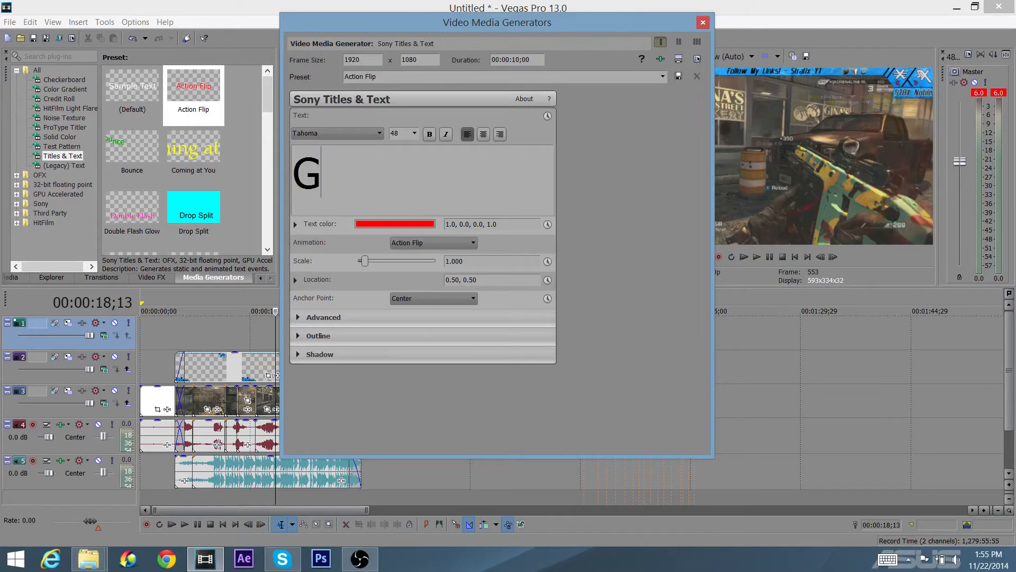
{"action": "type", "text": "ET REKT"}
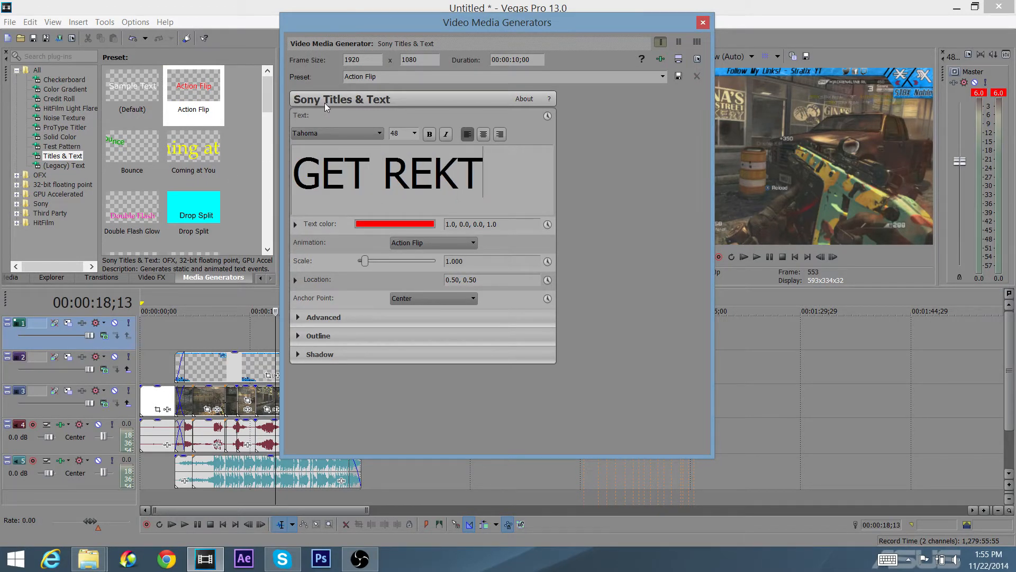
Step: Set the title's text color to cyan (0.0, 1.0, 1.0, 1.0)
{"action": "left_click", "coordinate": [386, 225]}
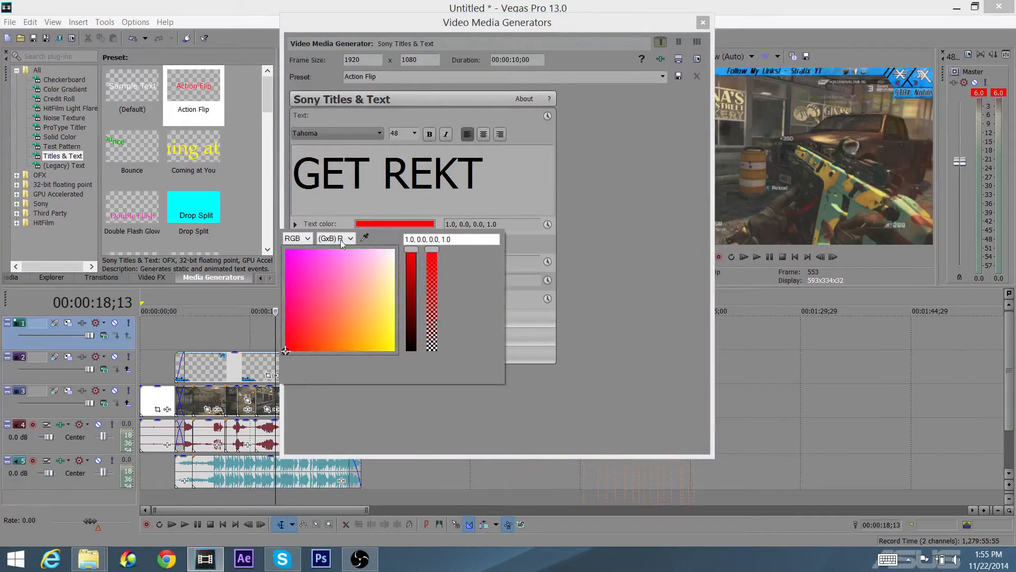
{"action": "left_click", "coordinate": [384, 296]}
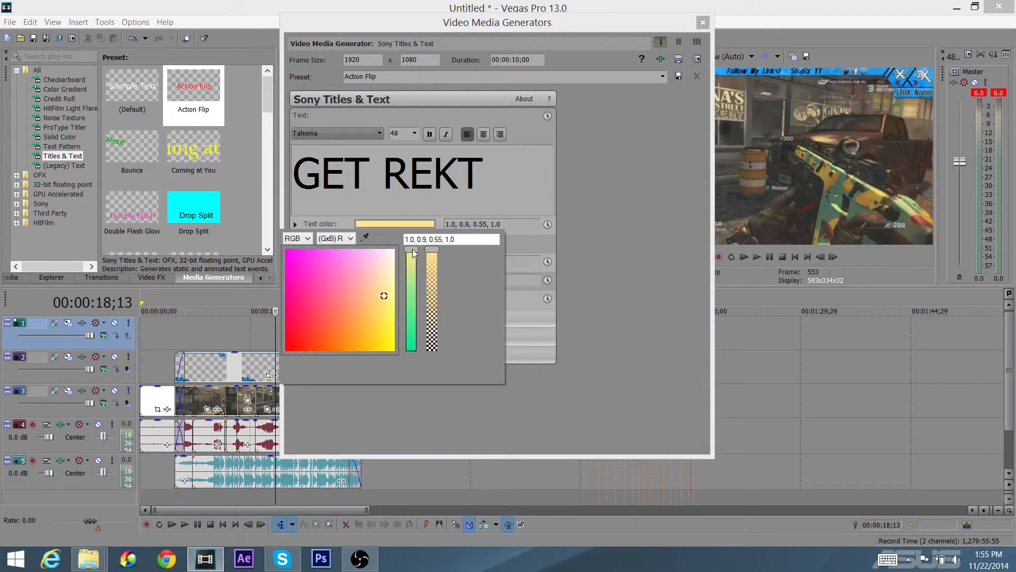
{"action": "left_click_drag", "start_coordinate": [413, 248], "coordinate": [408, 363]}
{"action": "left_click", "coordinate": [391, 255]}
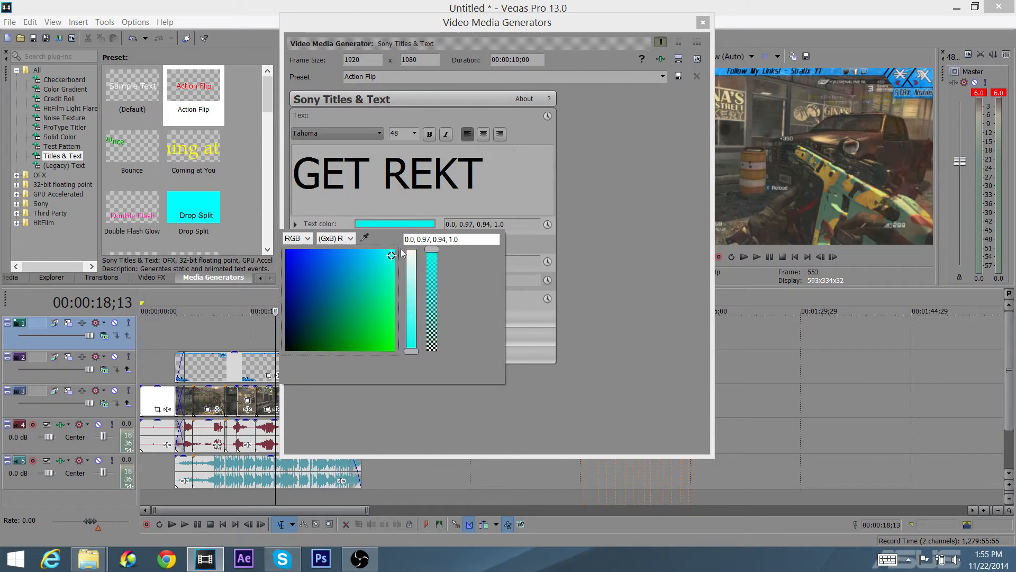
{"action": "left_click_drag", "start_coordinate": [392, 258], "coordinate": [396, 249]}
{"action": "left_click", "coordinate": [444, 199]}
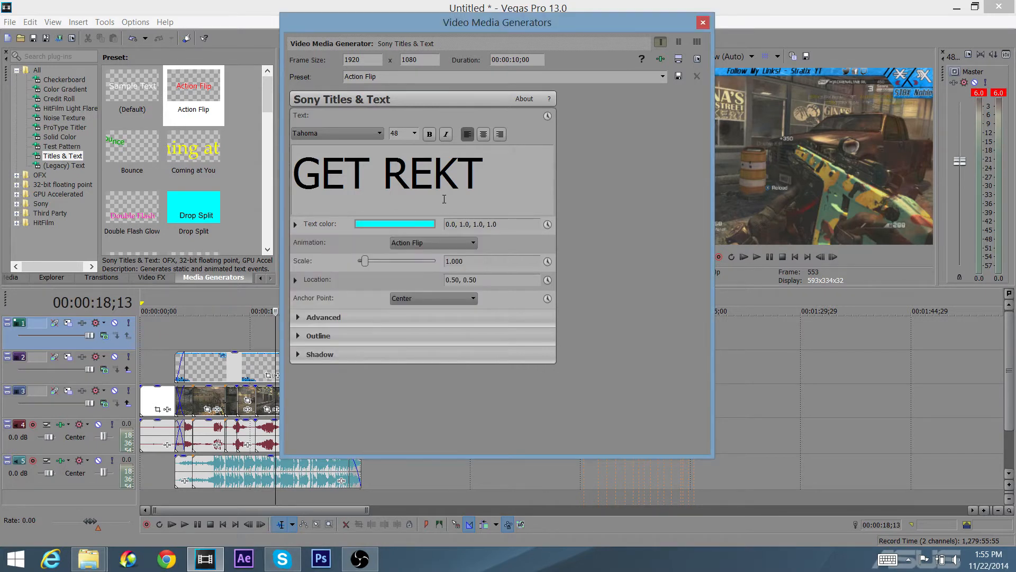
Step: Give the GET REKT title a black outline, increase the outline width slightly, and close the title settings
{"action": "left_click", "coordinate": [396, 296]}
{"action": "left_click", "coordinate": [370, 286]}
{"action": "left_click", "coordinate": [299, 339]}
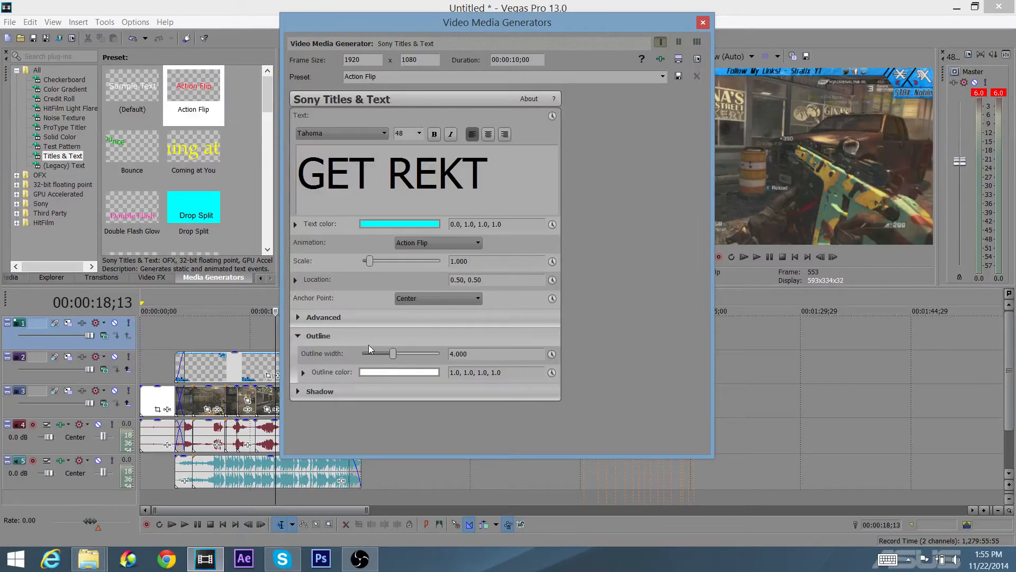
{"action": "left_click", "coordinate": [378, 372]}
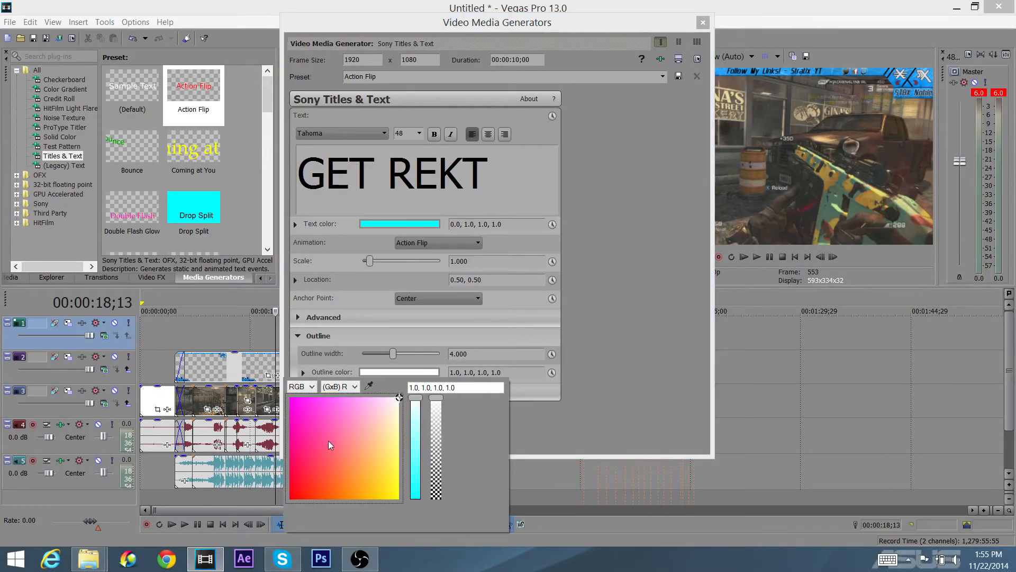
{"action": "left_click_drag", "start_coordinate": [412, 401], "coordinate": [403, 501]}
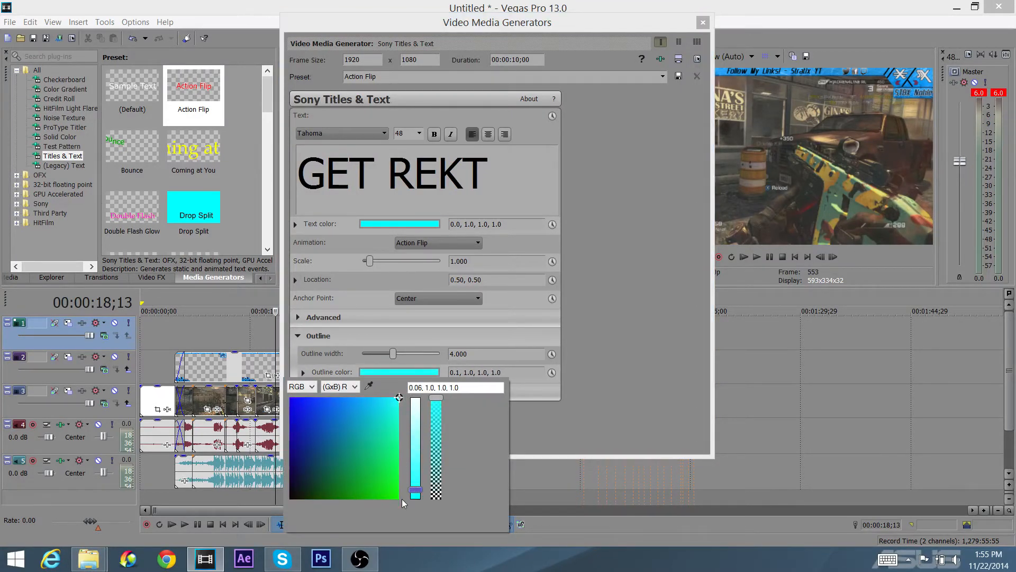
{"action": "left_click_drag", "start_coordinate": [306, 493], "coordinate": [289, 498]}
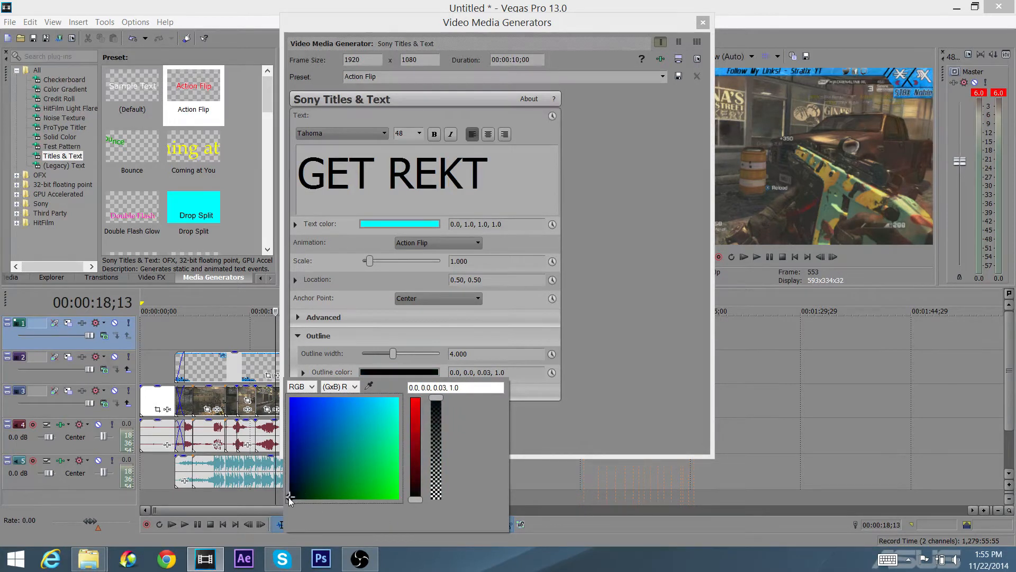
{"action": "left_click", "coordinate": [467, 338]}
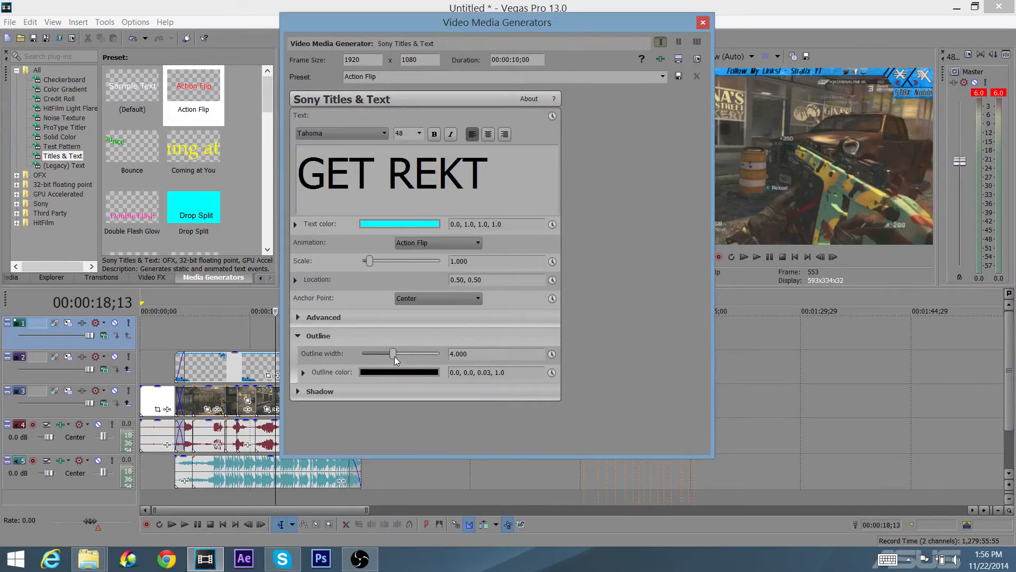
{"action": "left_click_drag", "start_coordinate": [395, 357], "coordinate": [406, 359]}
{"action": "left_click", "coordinate": [706, 24]}
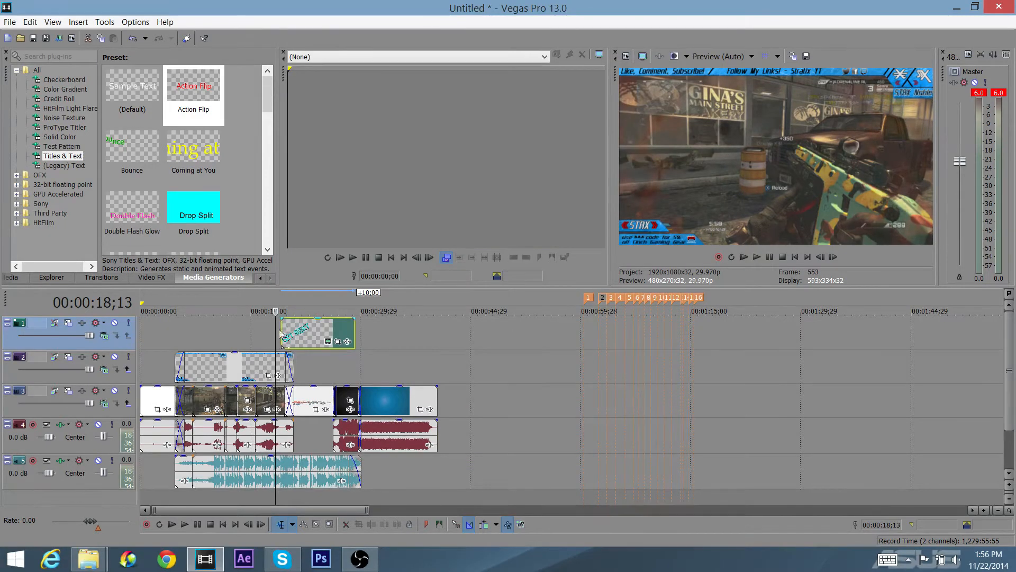
Step: Preview the GET REKT title on the timeline and move the overlay track above the title's track
{"action": "left_click", "coordinate": [293, 311]}
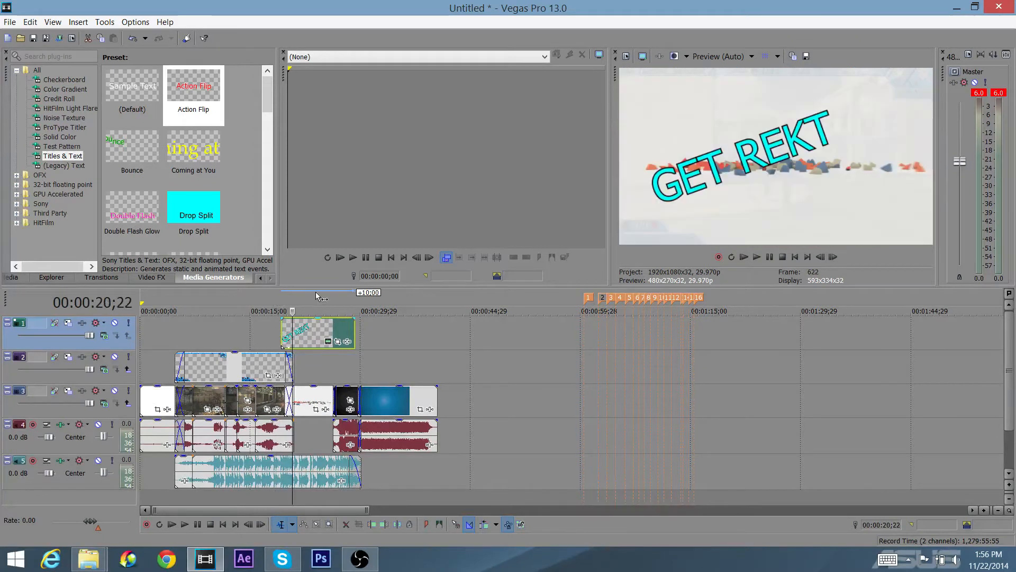
{"action": "left_click", "coordinate": [304, 333]}
{"action": "left_click", "coordinate": [75, 376]}
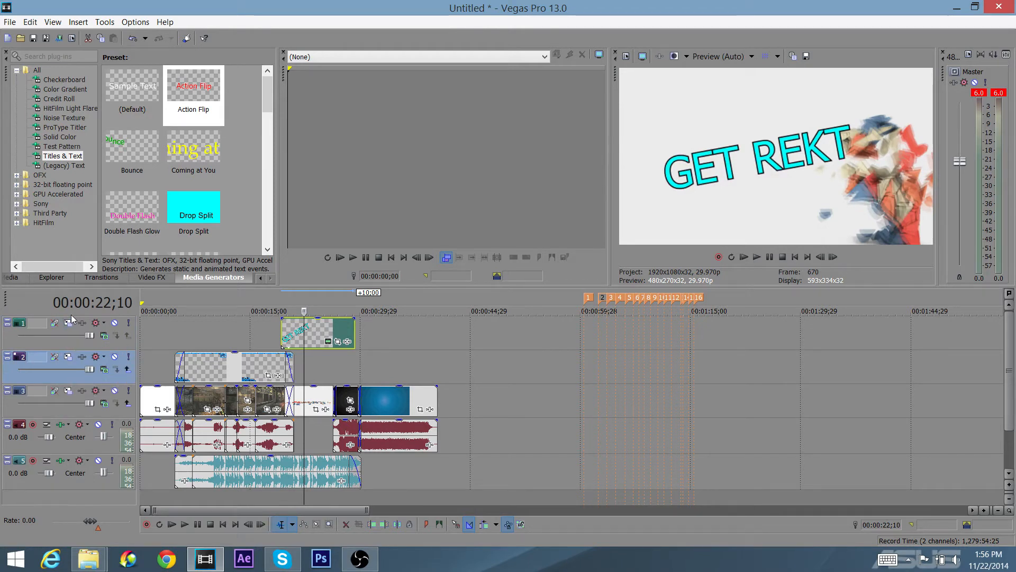
{"action": "left_click_drag", "start_coordinate": [11, 374], "coordinate": [19, 319]}
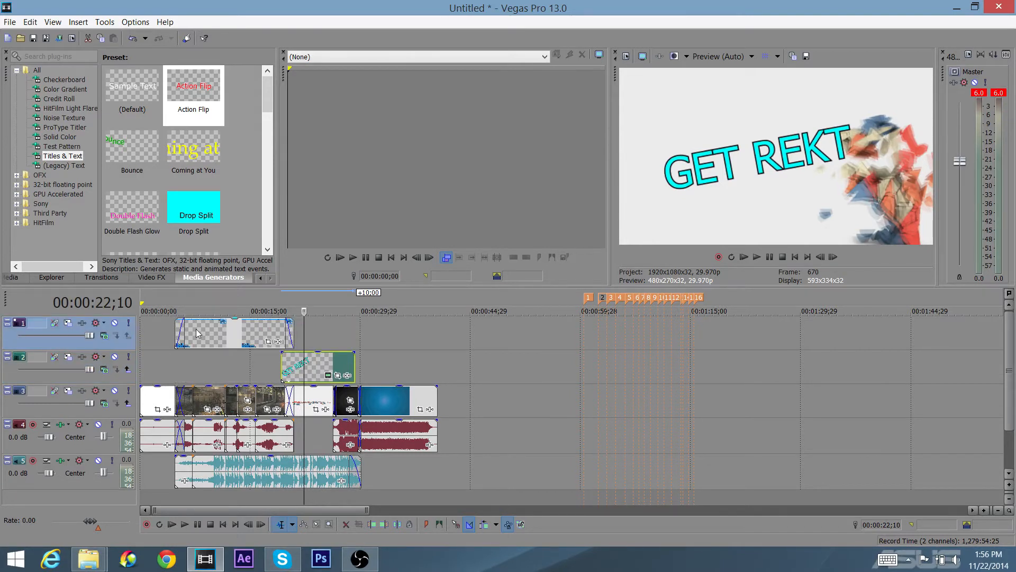
{"action": "left_click", "coordinate": [187, 308]}
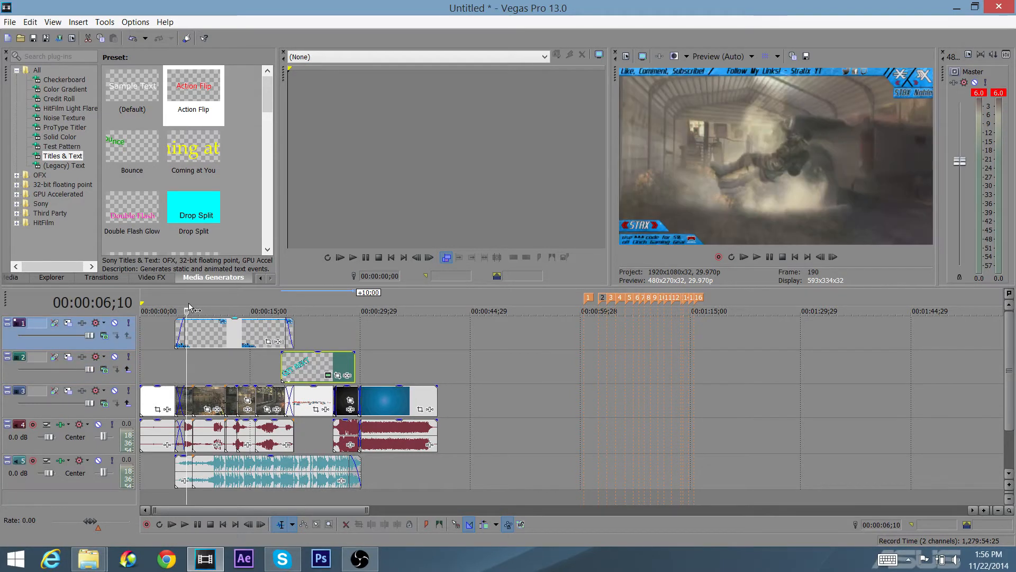
Step: Adjust the GET REKT title's position and length so it starts at about 00:00:17;00 over the last gameplay clip, and play it back
{"action": "left_click_drag", "start_coordinate": [344, 367], "coordinate": [273, 366]}
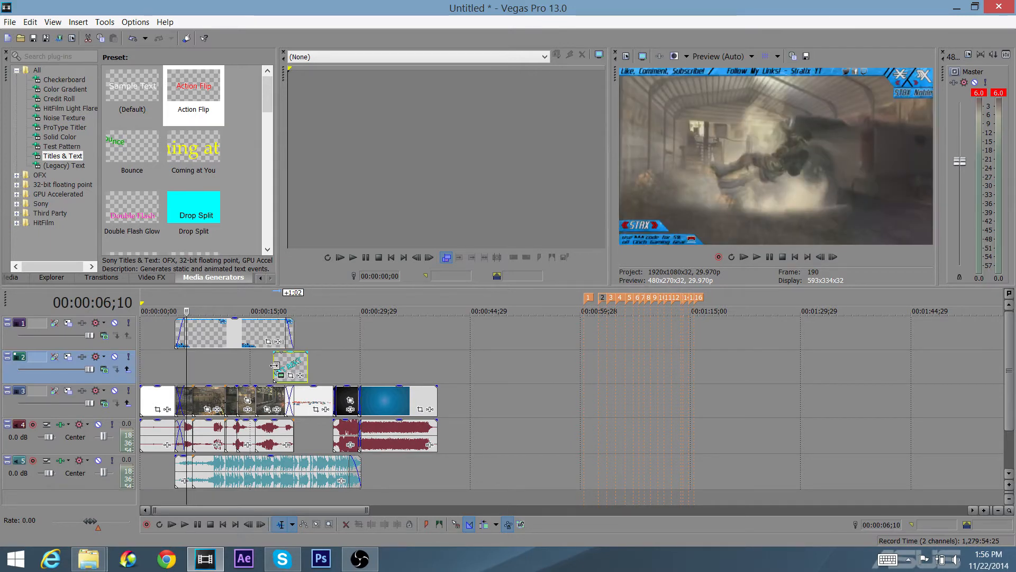
{"action": "left_click", "coordinate": [274, 365]}
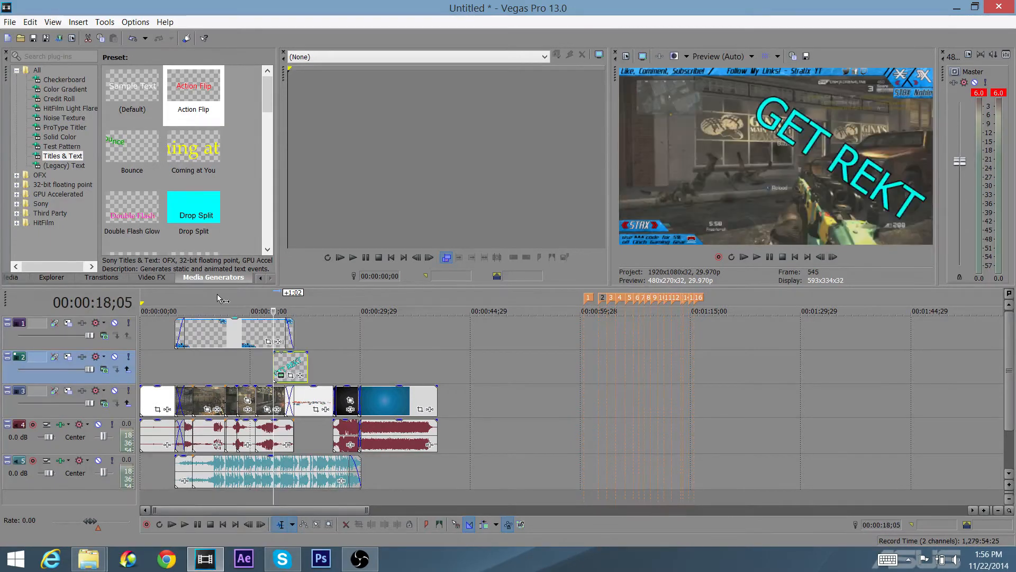
{"action": "left_click", "coordinate": [218, 312]}
{"action": "key", "text": "space"}
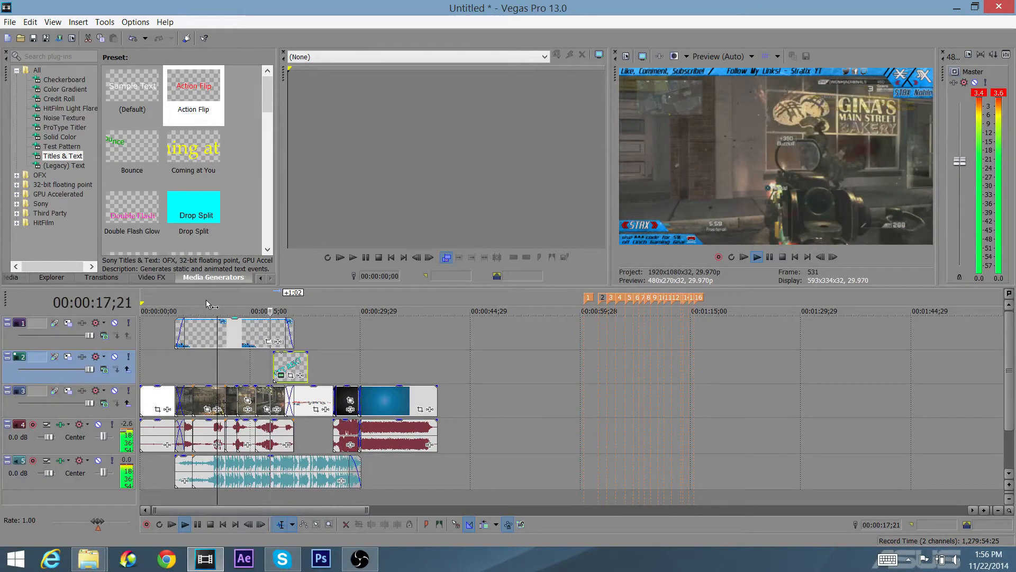
{"action": "key", "text": "space"}
{"action": "left_click", "coordinate": [279, 366]}
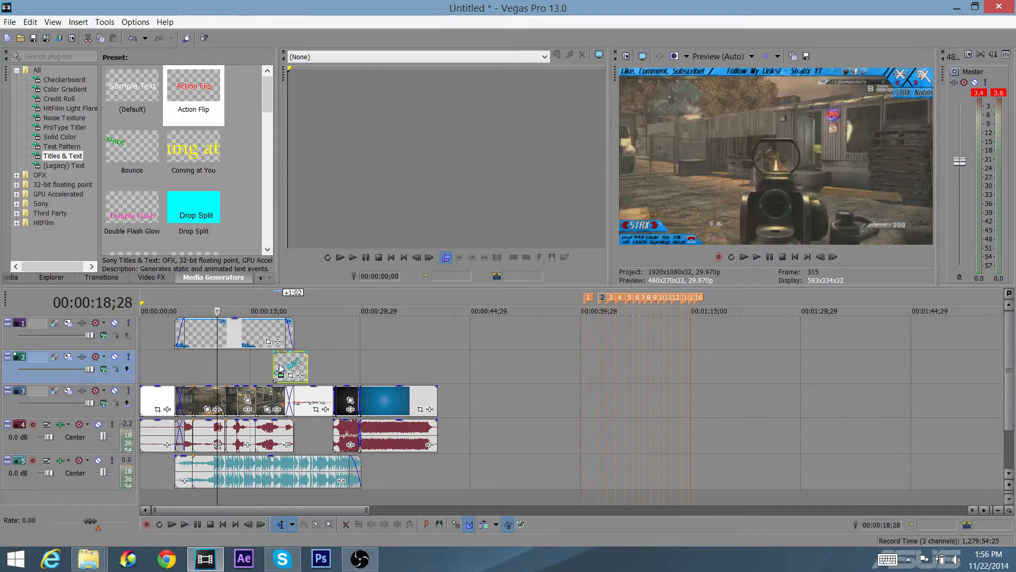
{"action": "mouse_move", "coordinate": [275, 366]}
{"action": "left_mouse_down"}
{"action": "mouse_move", "coordinate": [227, 376]}
{"action": "mouse_move", "coordinate": [283, 369]}
{"action": "left_mouse_up"}
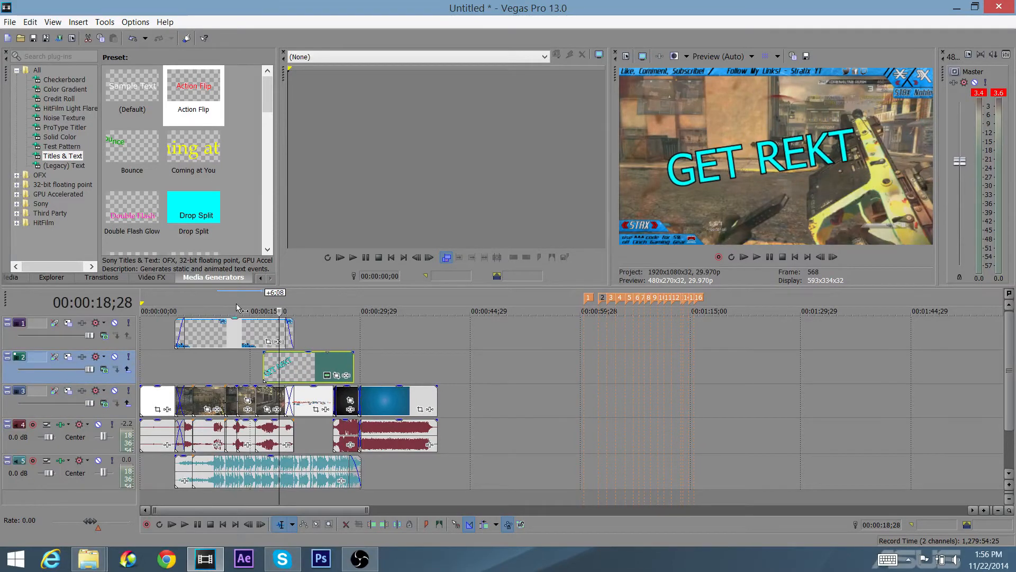
{"action": "left_click", "coordinate": [236, 310]}
{"action": "key", "text": "space"}
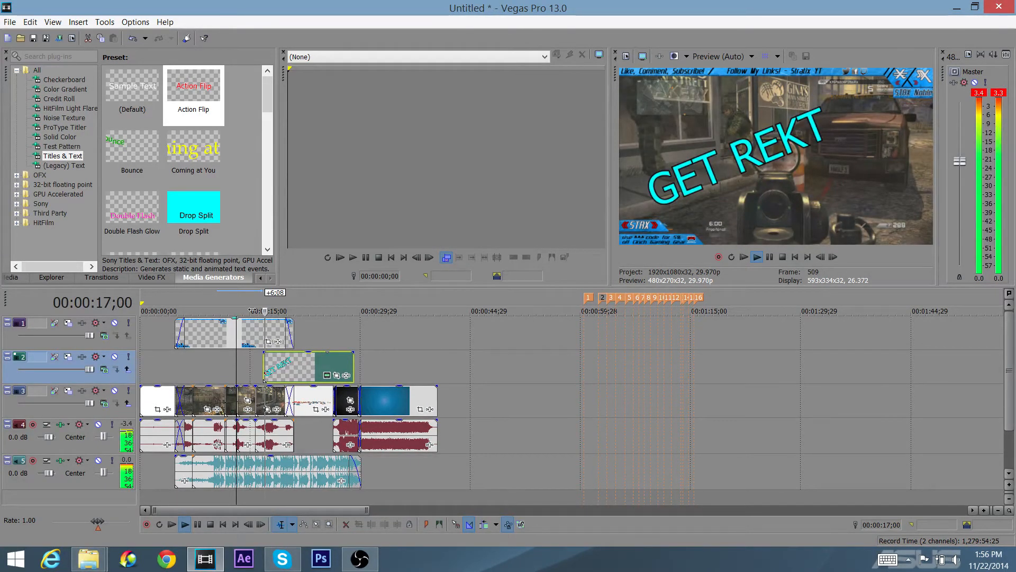
Step: Split the GET REKT title at 00:00:21;12 and delete the part after the split
{"action": "left_click", "coordinate": [297, 370]}
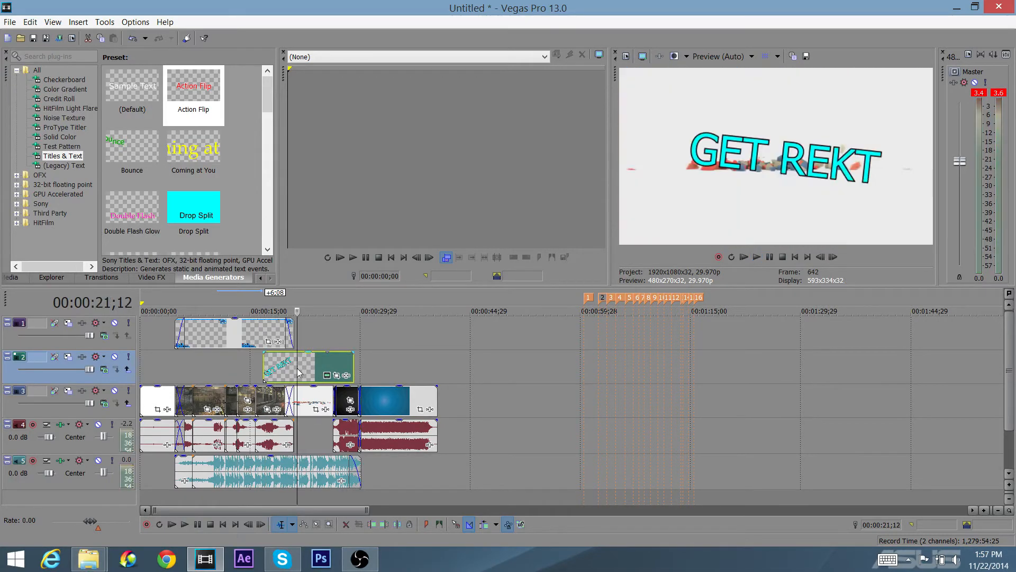
{"action": "key", "text": "s"}
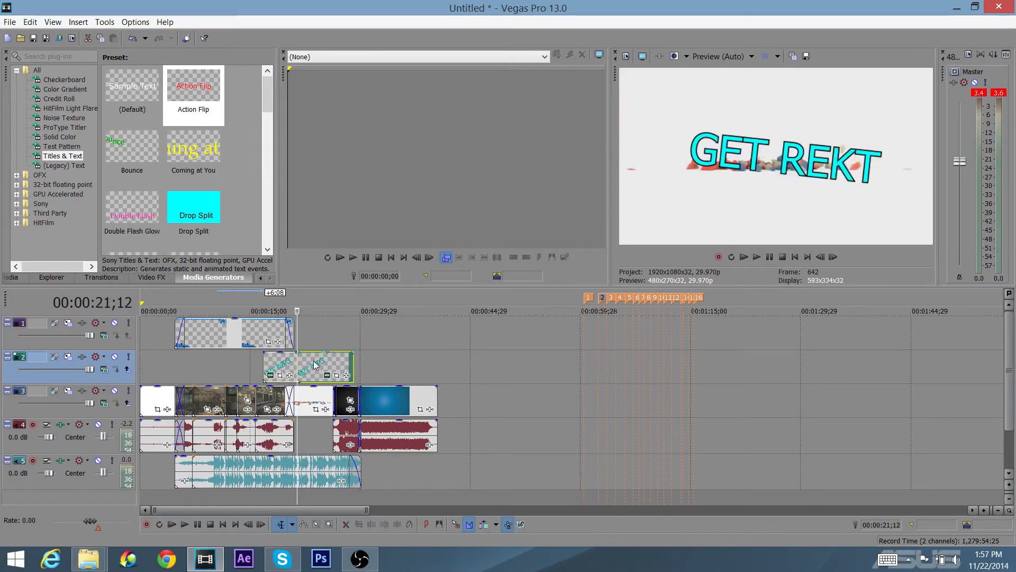
{"action": "left_click", "coordinate": [313, 365]}
{"action": "key", "text": "Delete"}
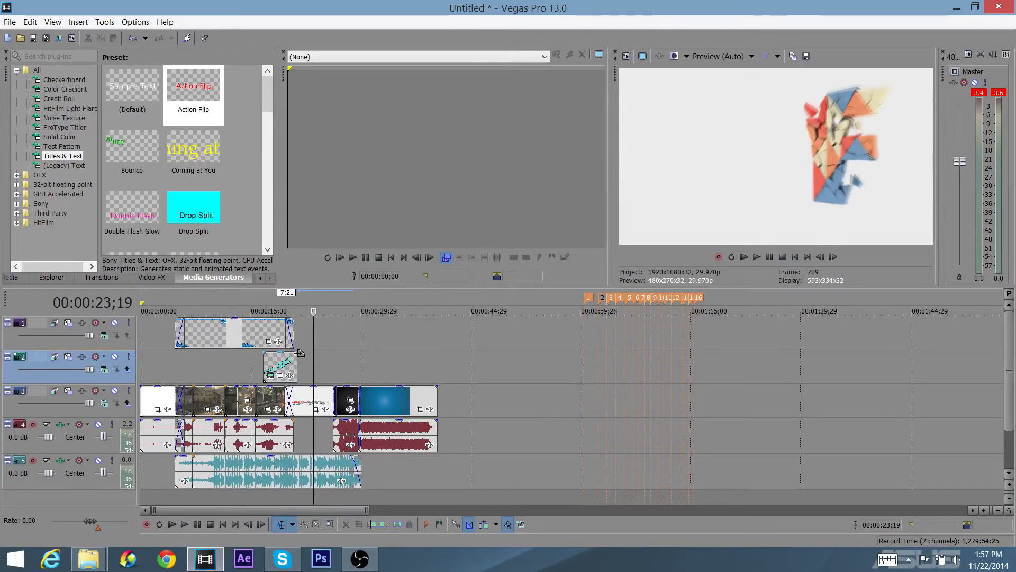
Step: Add a fade-out to the end of the GET REKT title and play from 00:00:18;24 to check it
{"action": "left_click_drag", "start_coordinate": [298, 353], "coordinate": [285, 353]}
{"action": "key", "text": "space"}
{"action": "left_click", "coordinate": [277, 306]}
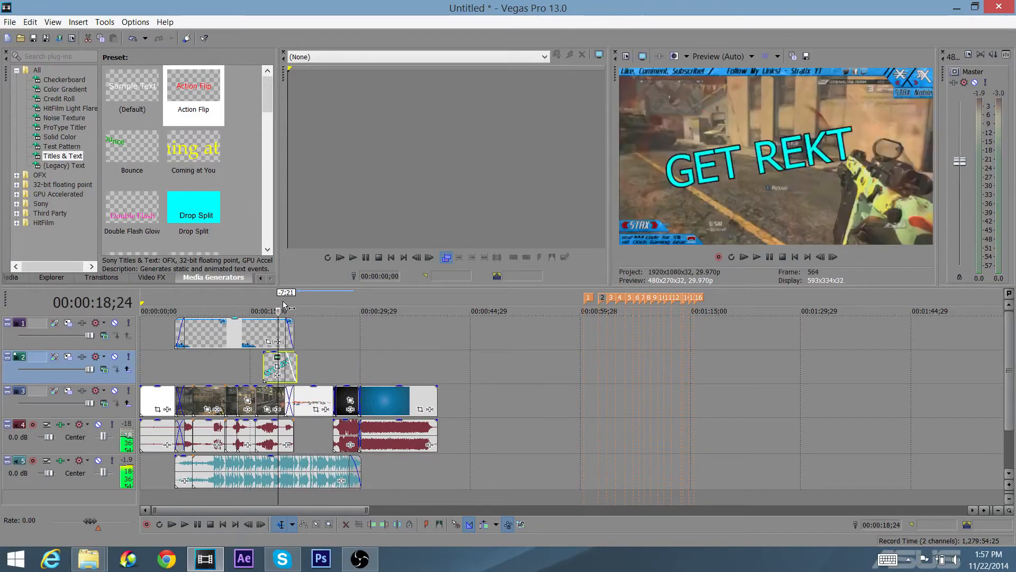
{"action": "key", "text": "space"}
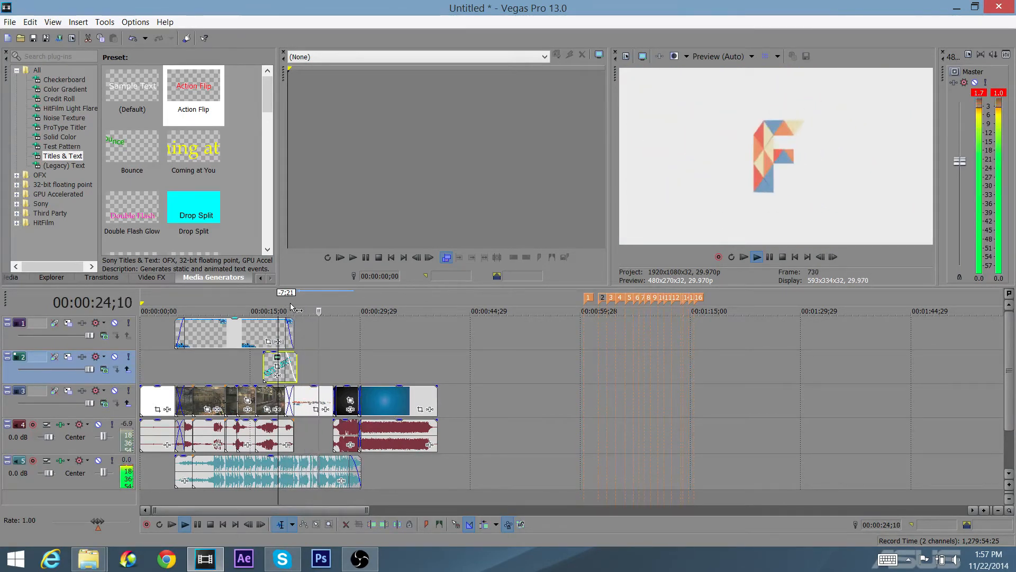
{"action": "key", "text": "space"}
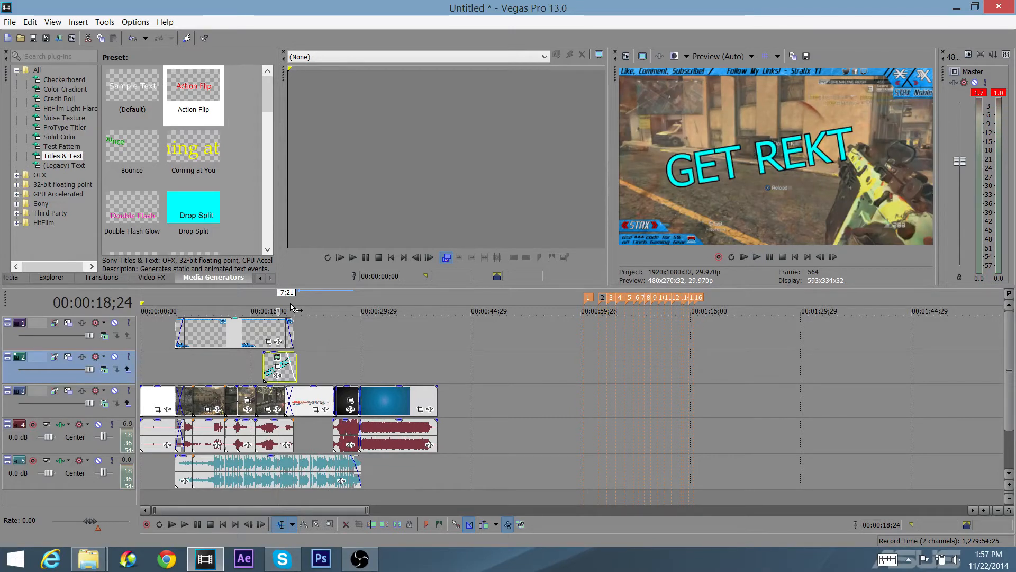
{"action": "mouse_move", "coordinate": [208, 563]}
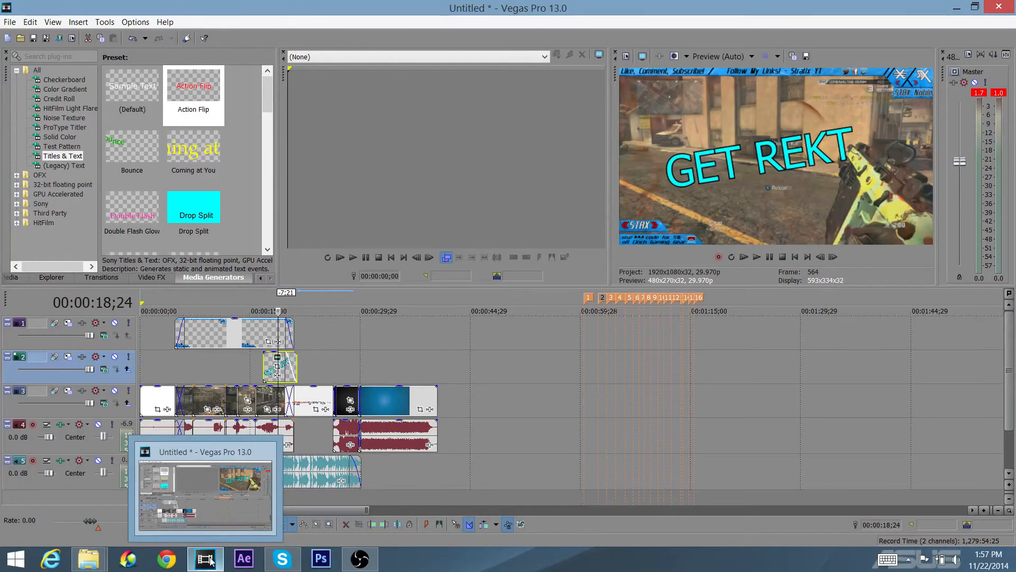
{"action": "left_click", "coordinate": [261, 278]}
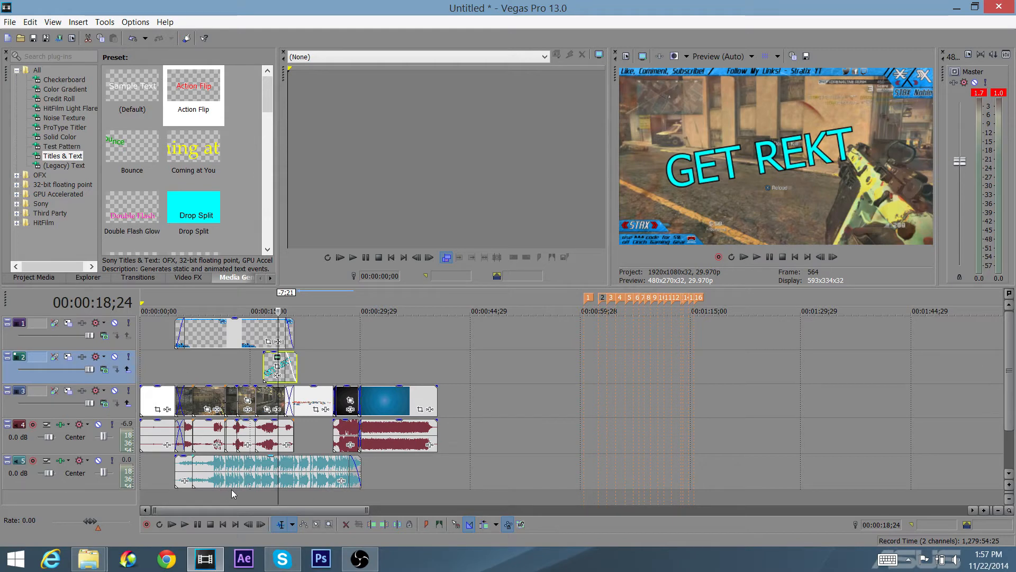
Step: Set the first gameplay clip, directly after the intro, to Disable resample in its video event properties
{"action": "left_click", "coordinate": [207, 399]}
{"action": "scroll", "coordinate": [231, 406], "scroll_direction": "up", "scroll_amount": 4}
{"action": "scroll", "coordinate": [516, 472], "scroll_direction": "up", "scroll_amount": 2}
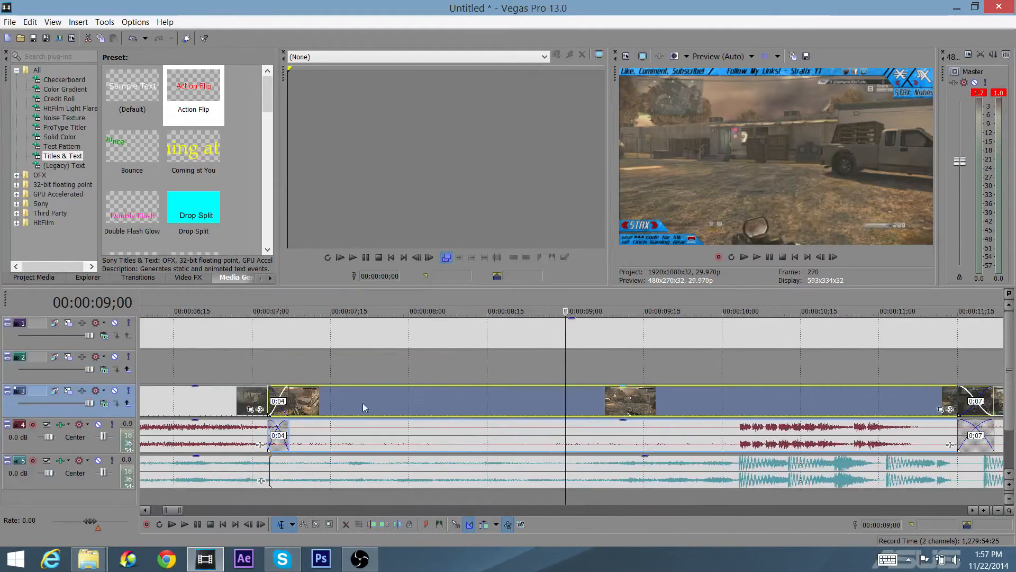
{"action": "left_click", "coordinate": [392, 410]}
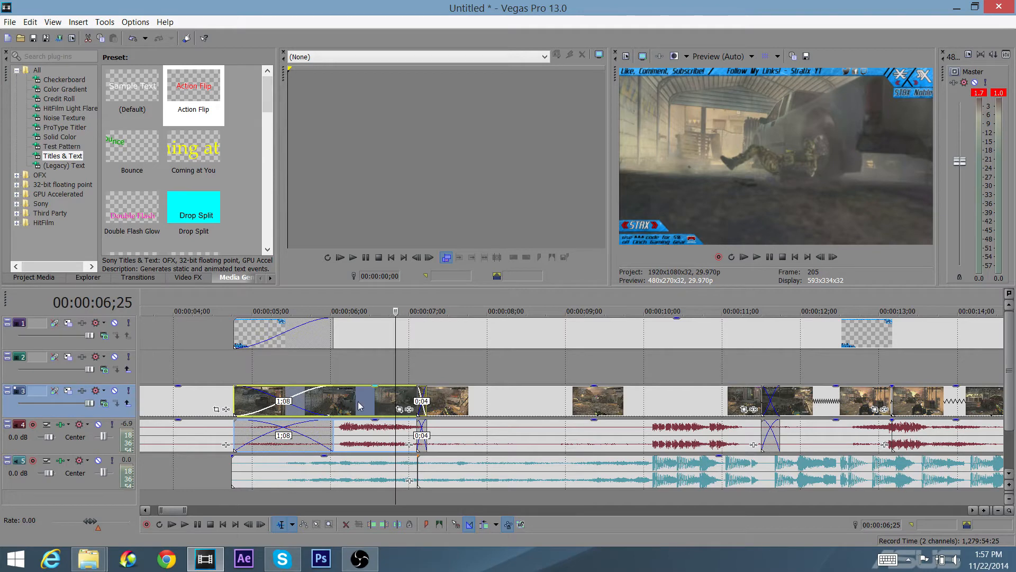
{"action": "right_click", "coordinate": [358, 406]}
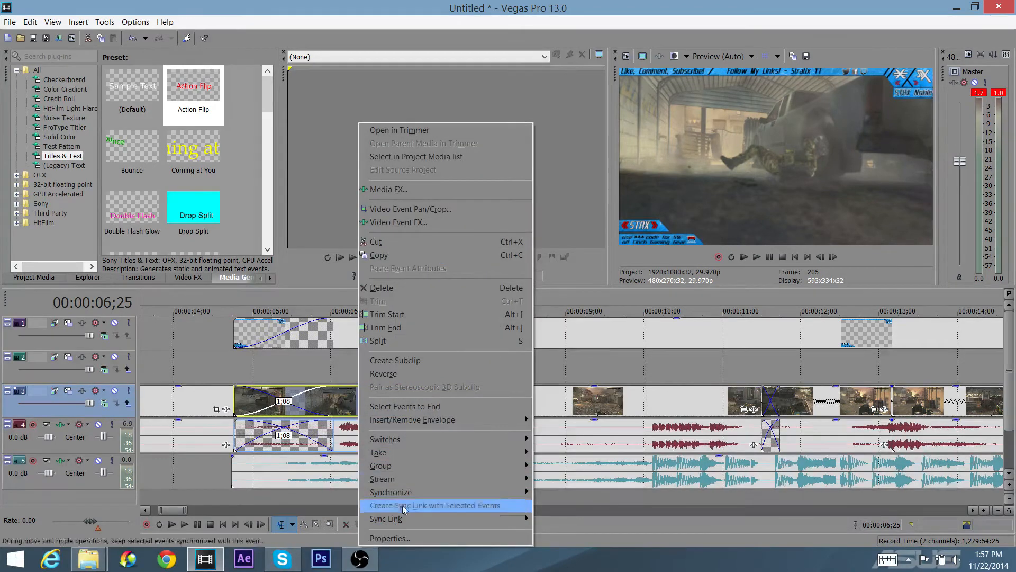
{"action": "left_click", "coordinate": [396, 538]}
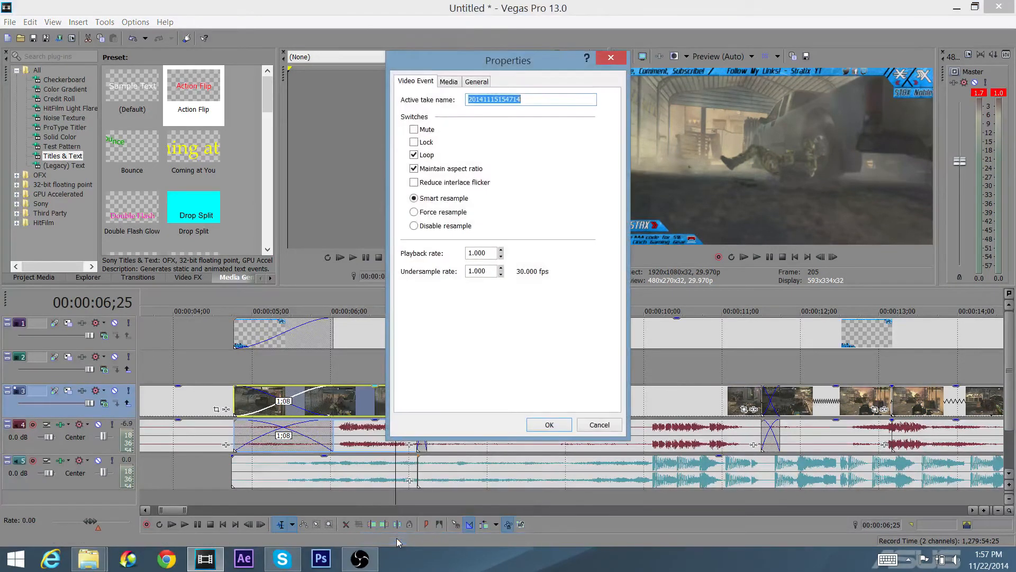
{"action": "left_click", "coordinate": [414, 226]}
{"action": "left_click", "coordinate": [549, 425]}
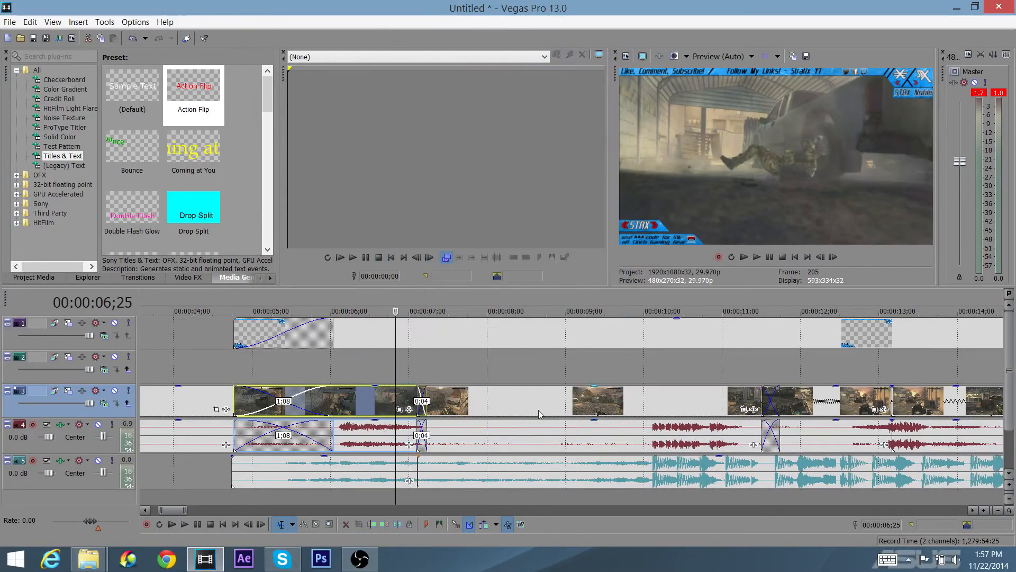
Step: Set the second gameplay clip, which starts at about 00:00:07;00, to Disable resample in its properties
{"action": "right_click", "coordinate": [539, 410]}
{"action": "left_click", "coordinate": [553, 538]}
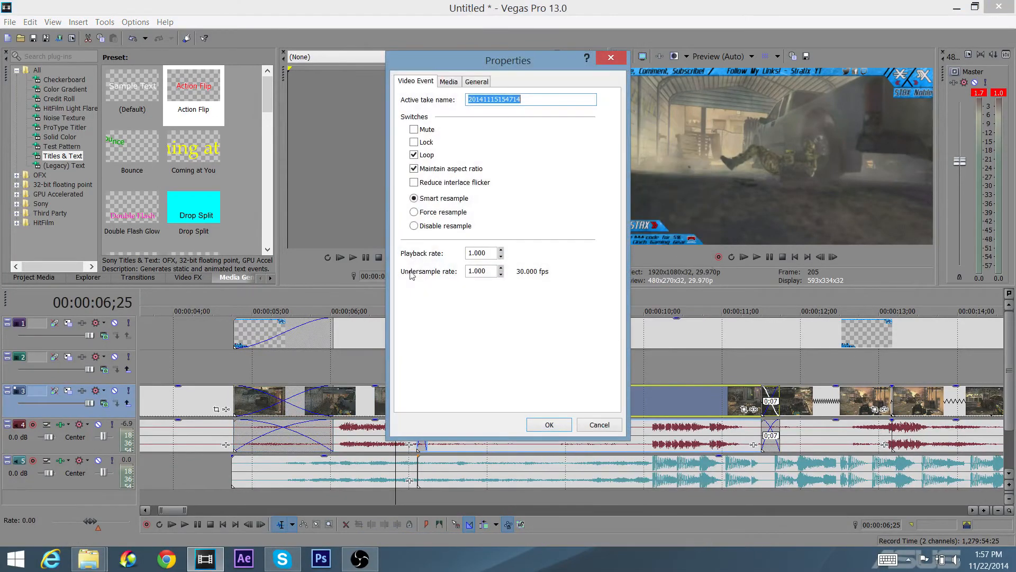
{"action": "left_click", "coordinate": [414, 226]}
{"action": "left_click", "coordinate": [544, 426]}
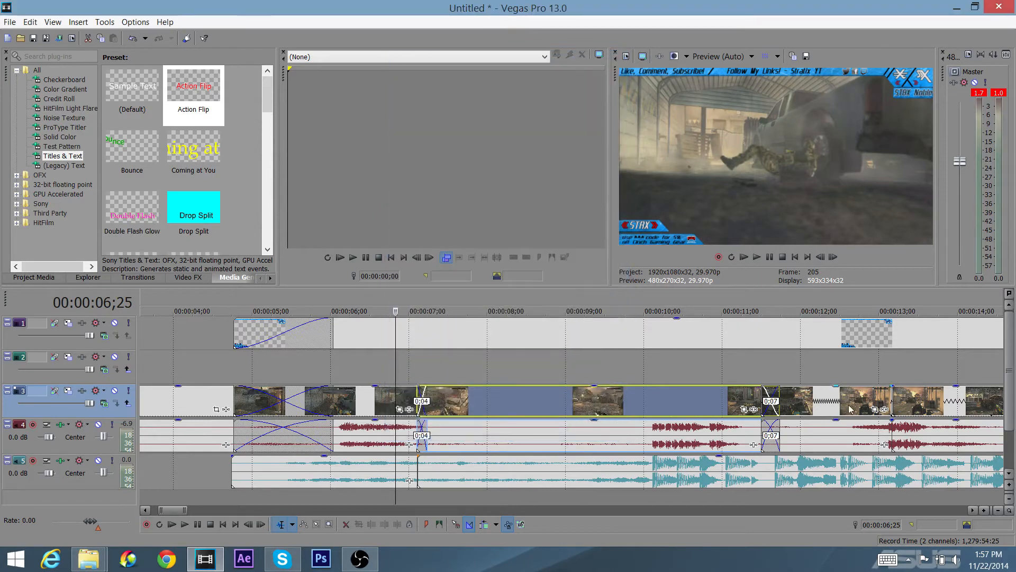
Step: Set the short third gameplay clip, which ends at about 00:00:13;00, to Disable resample in its properties
{"action": "right_click", "coordinate": [842, 401]}
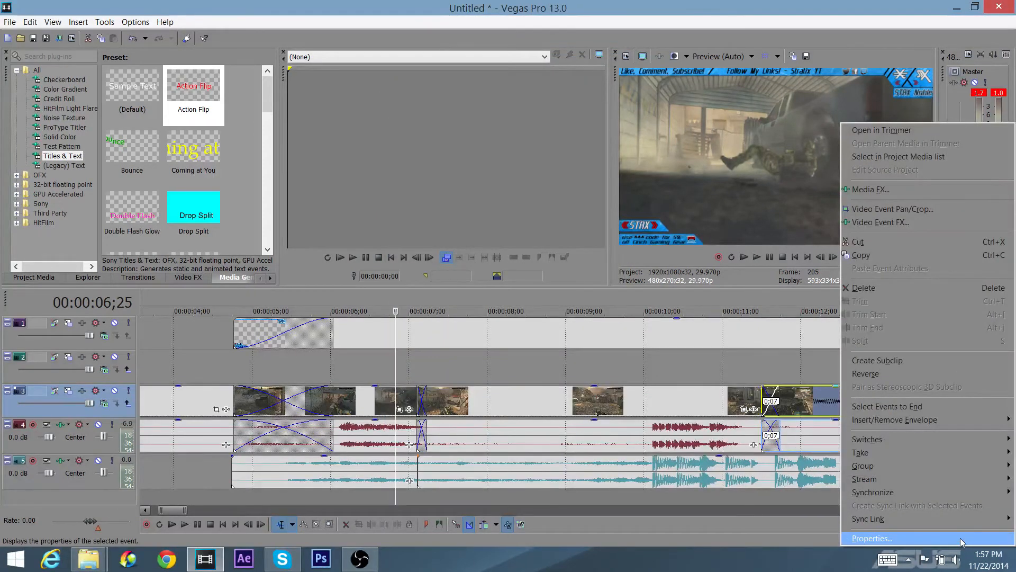
{"action": "left_click", "coordinate": [963, 539]}
{"action": "left_click", "coordinate": [414, 226]}
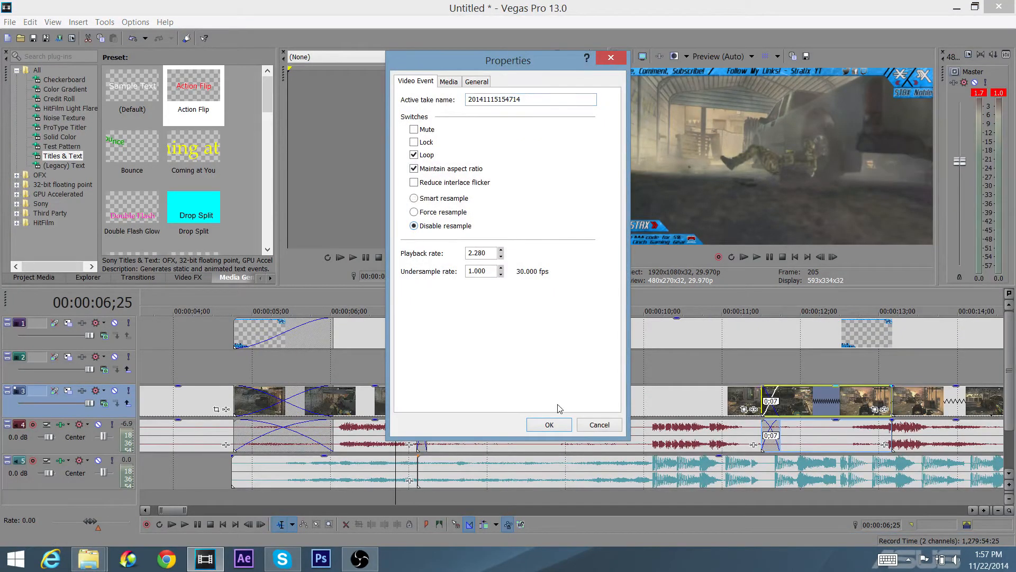
{"action": "left_click", "coordinate": [545, 425]}
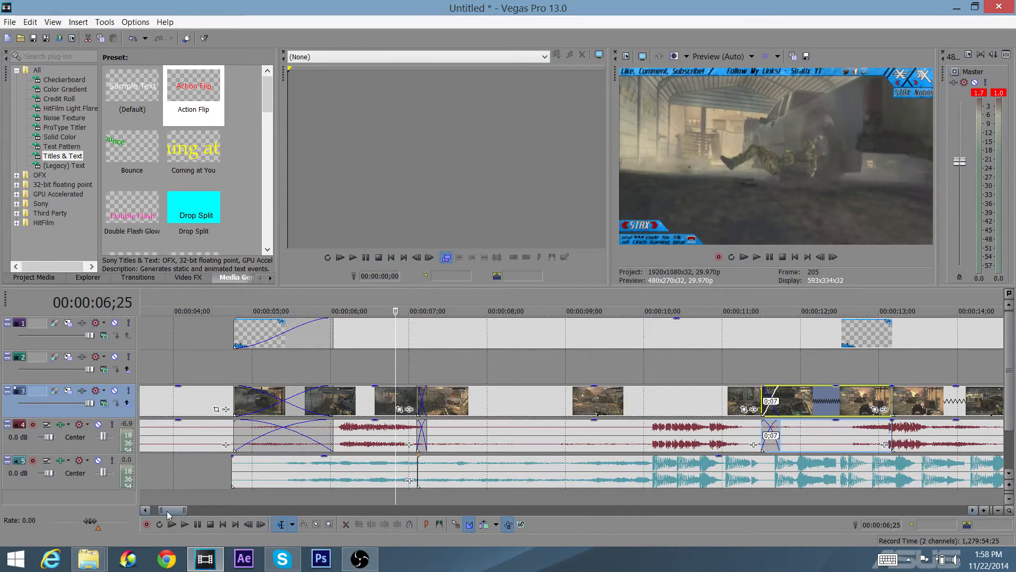
Step: Set the fourth gameplay clip, which starts at about 00:00:13;00, to Disable resample in its properties
{"action": "left_click_drag", "start_coordinate": [168, 514], "coordinate": [184, 511]}
{"action": "right_click", "coordinate": [335, 407]}
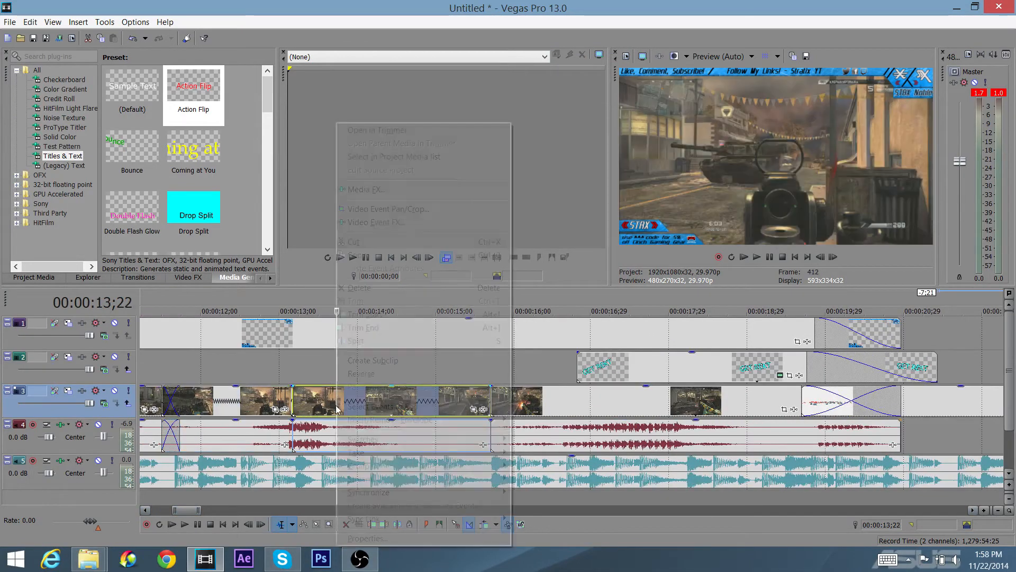
{"action": "left_click", "coordinate": [392, 538]}
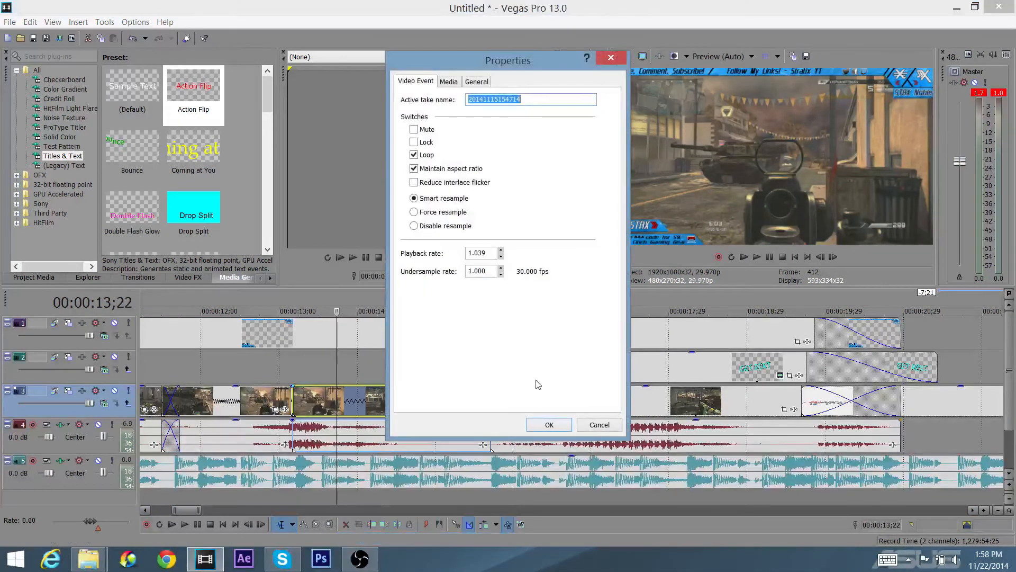
{"action": "left_click", "coordinate": [414, 226]}
{"action": "left_click", "coordinate": [538, 426]}
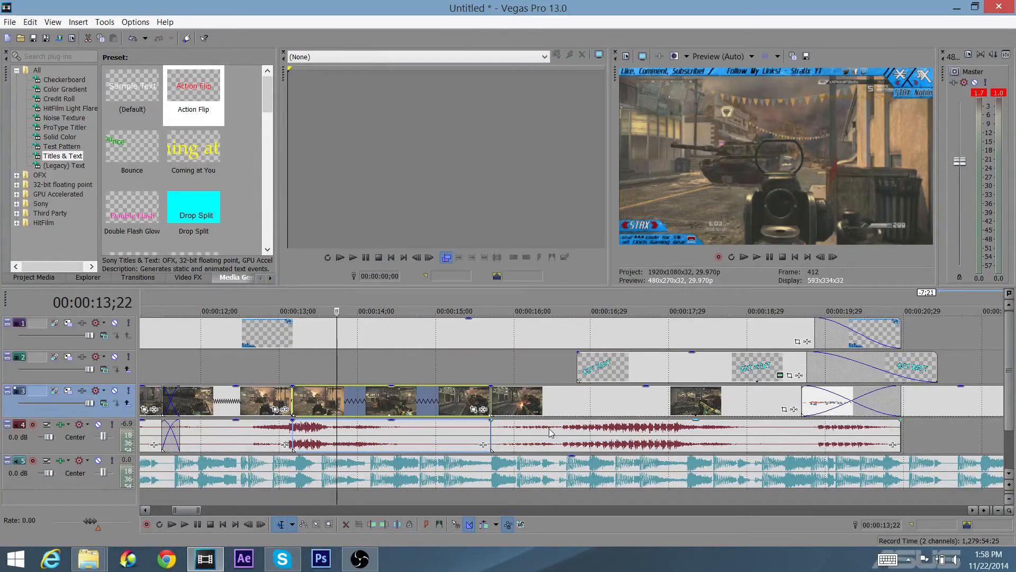
Step: Set the last gameplay clip, below the GET REKT title, to Disable resample in its properties
{"action": "left_click", "coordinate": [551, 400]}
{"action": "right_click", "coordinate": [654, 401]}
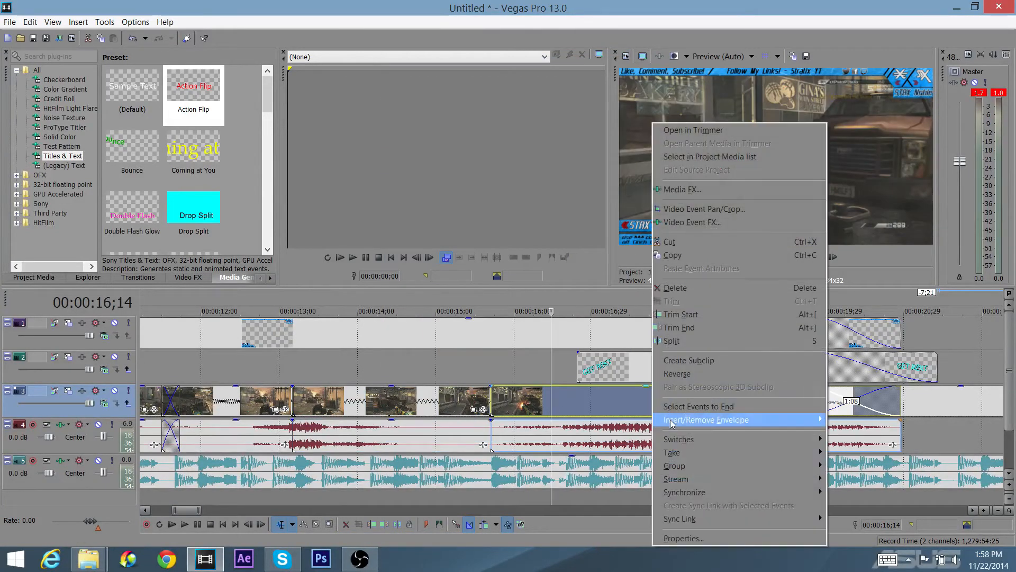
{"action": "left_click", "coordinate": [683, 538]}
{"action": "left_click", "coordinate": [421, 225]}
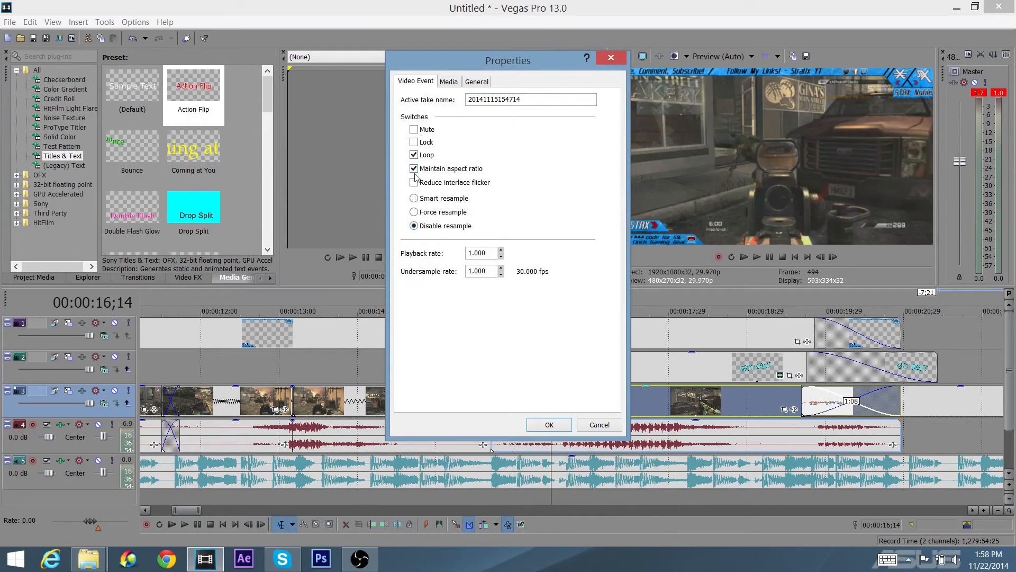
{"action": "left_click", "coordinate": [553, 424]}
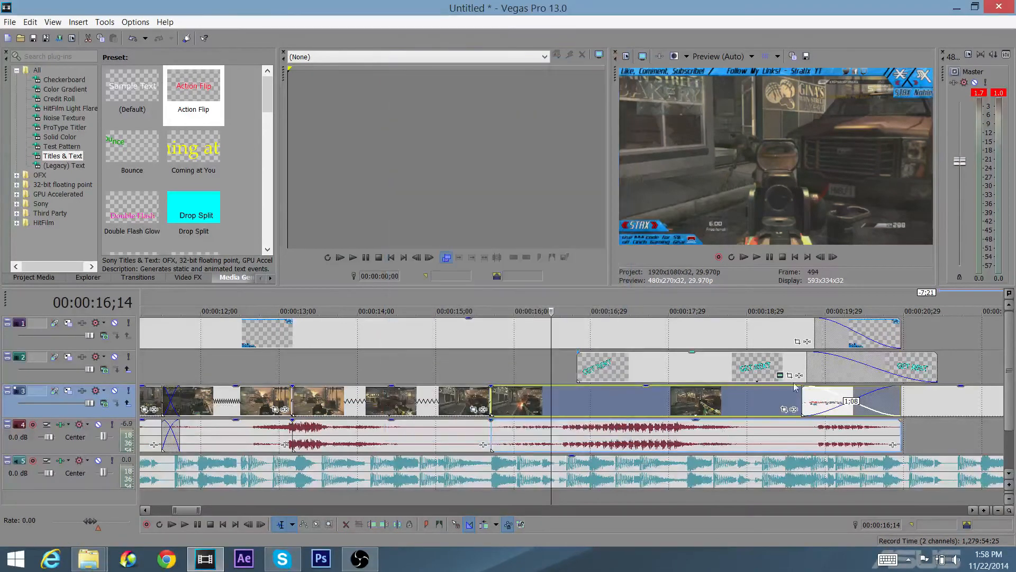
Step: Play the timeline from 00:00:04;18, at the end of the intro, to check the gameplay clips
{"action": "scroll", "coordinate": [859, 406], "scroll_direction": "down", "scroll_amount": 3}
{"action": "scroll", "coordinate": [858, 407], "scroll_direction": "down", "scroll_amount": 3}
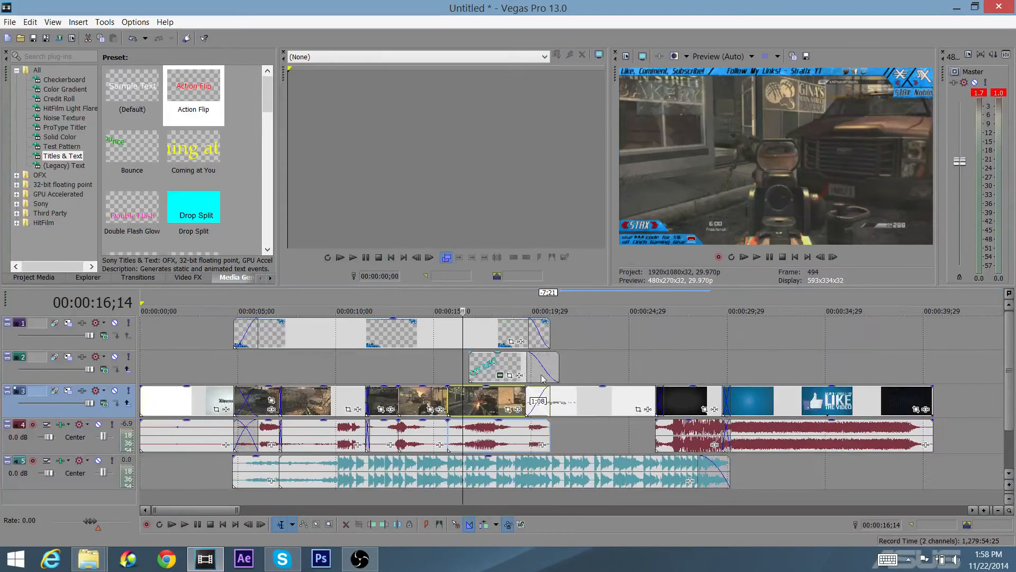
{"action": "left_click", "coordinate": [236, 364]}
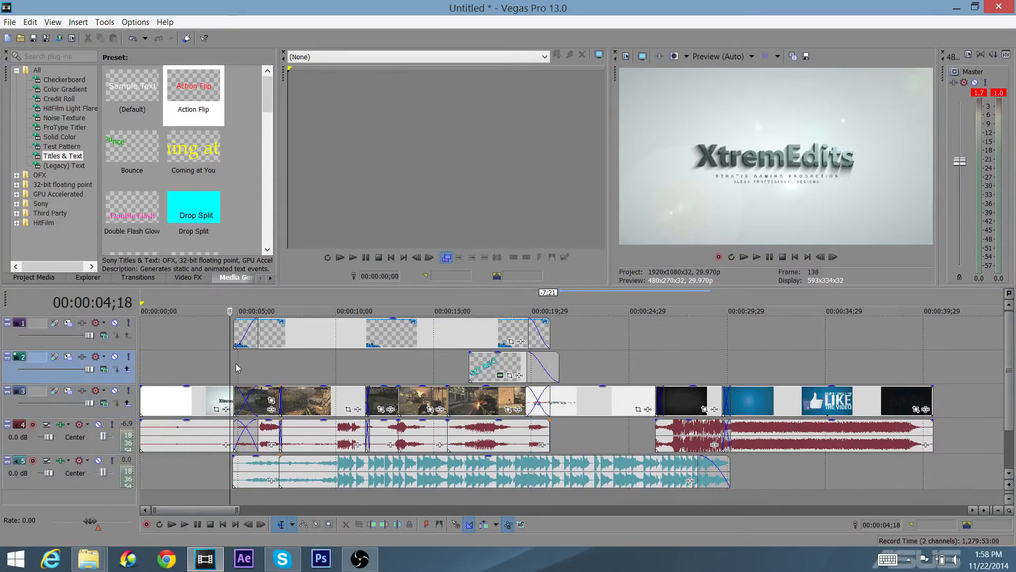
{"action": "key", "text": "space"}
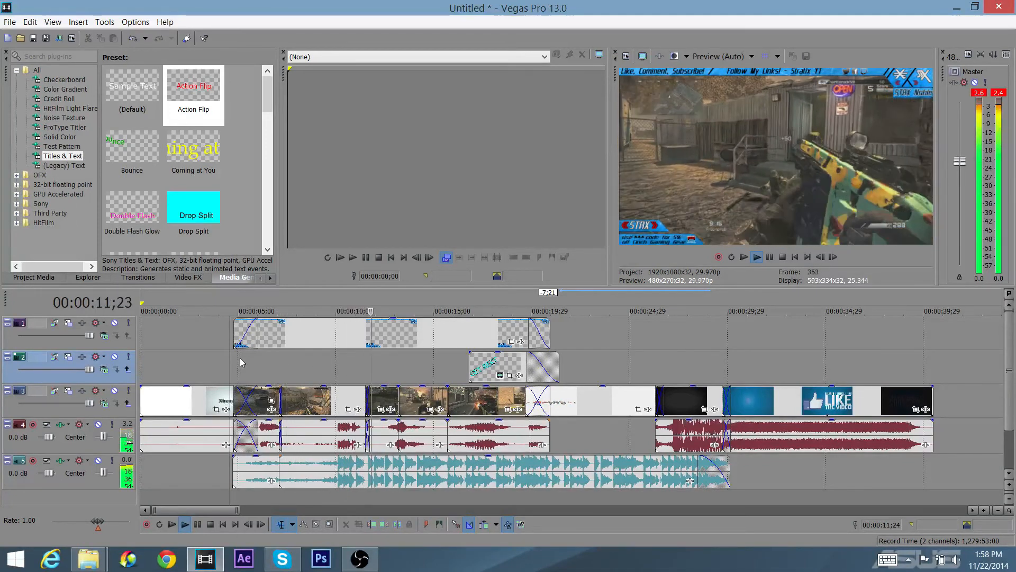
{"action": "key", "text": "space"}
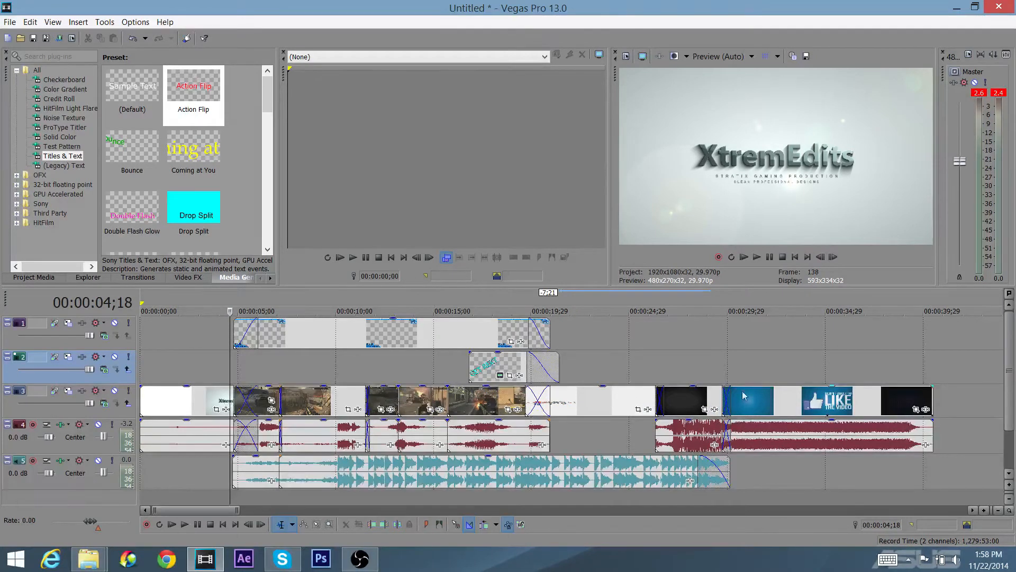
{"action": "scroll", "coordinate": [668, 406], "scroll_direction": "up", "scroll_amount": 2}
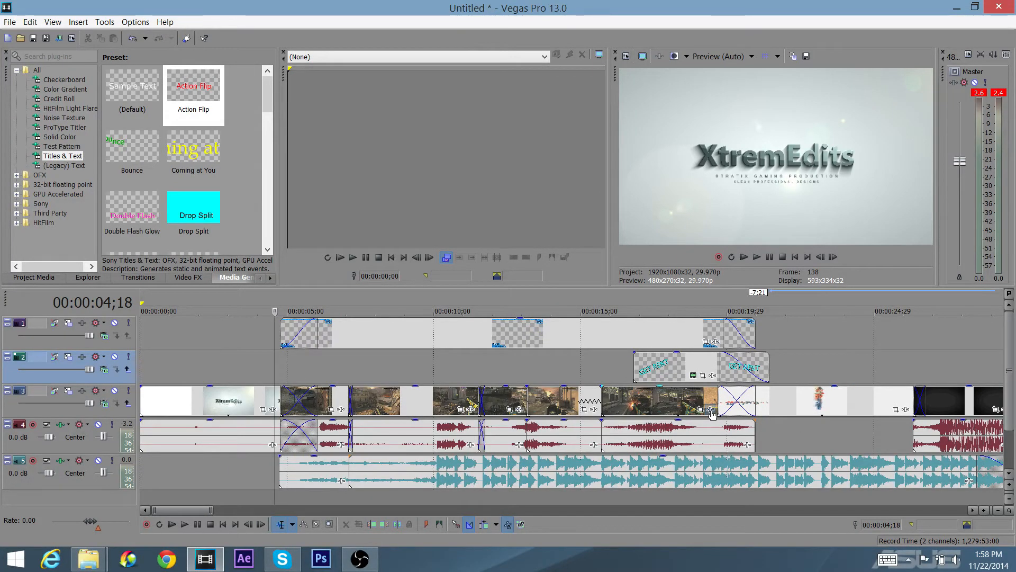
{"action": "scroll", "coordinate": [712, 415], "scroll_direction": "up", "scroll_amount": 1}
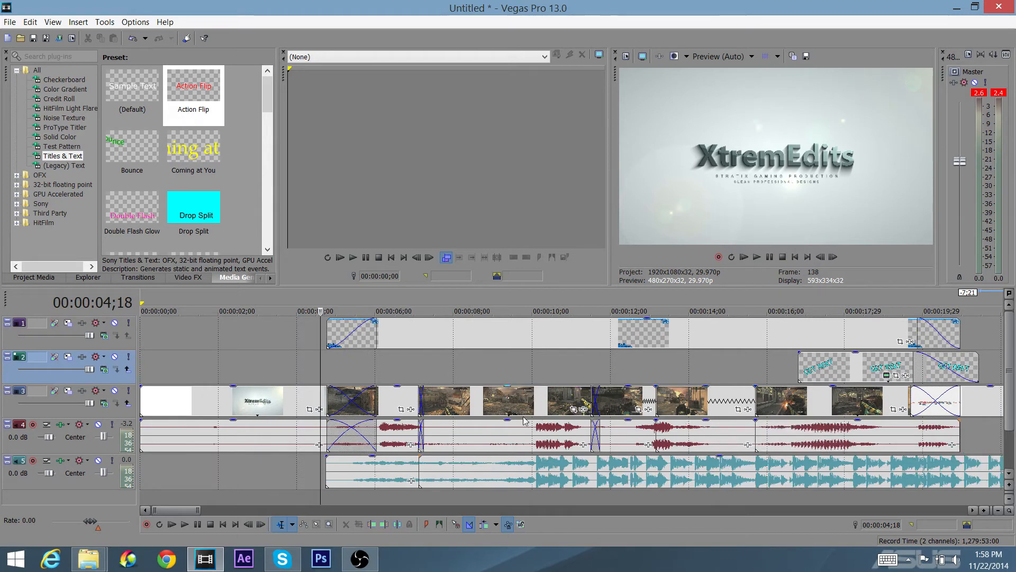
{"action": "scroll", "coordinate": [523, 417], "scroll_direction": "up", "scroll_amount": 2}
{"action": "left_click_drag", "start_coordinate": [168, 512], "coordinate": [194, 512]}
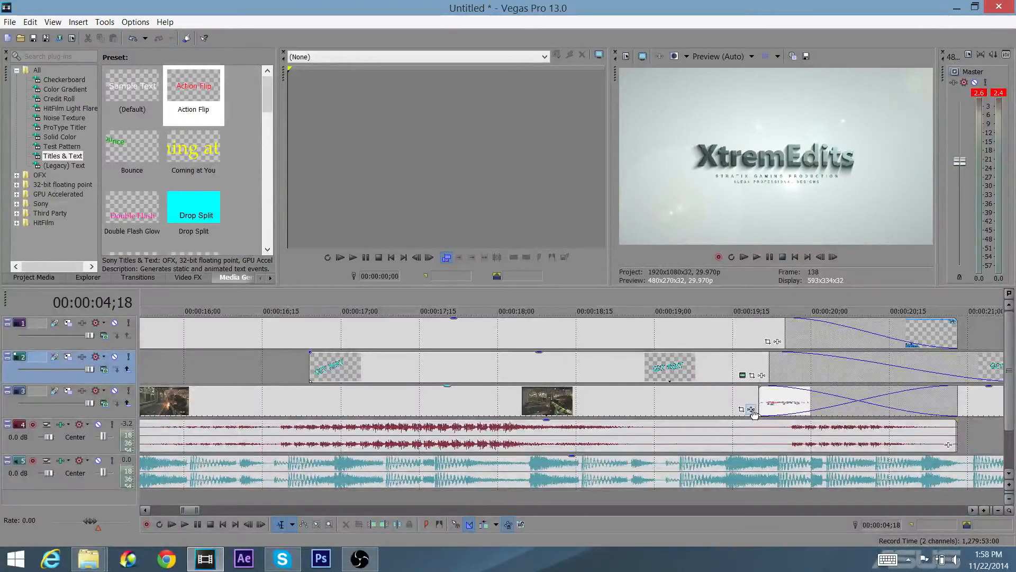
{"action": "scroll", "coordinate": [754, 413], "scroll_direction": "down", "scroll_amount": 1}
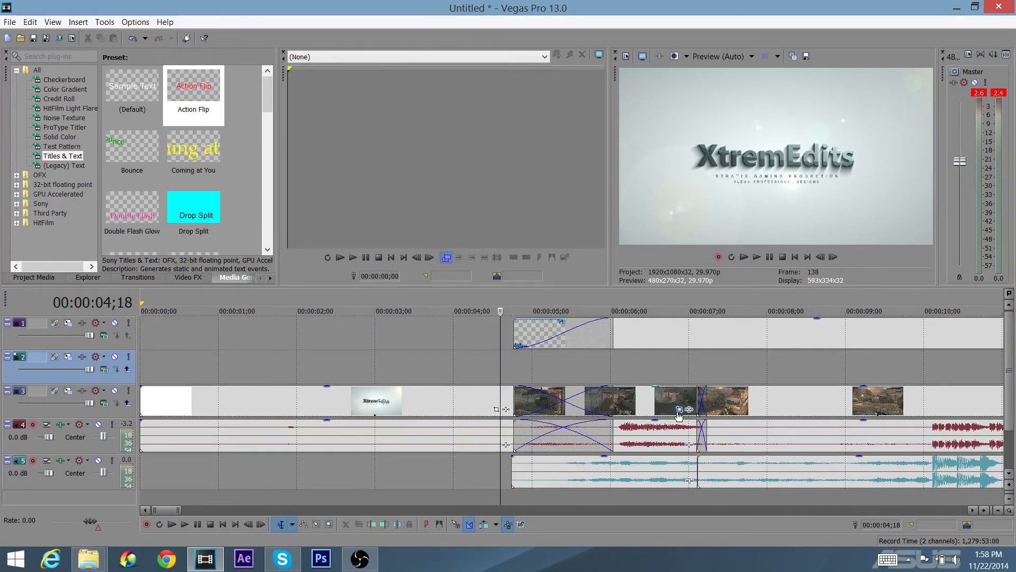
{"action": "scroll", "coordinate": [741, 418], "scroll_direction": "down", "scroll_amount": 3}
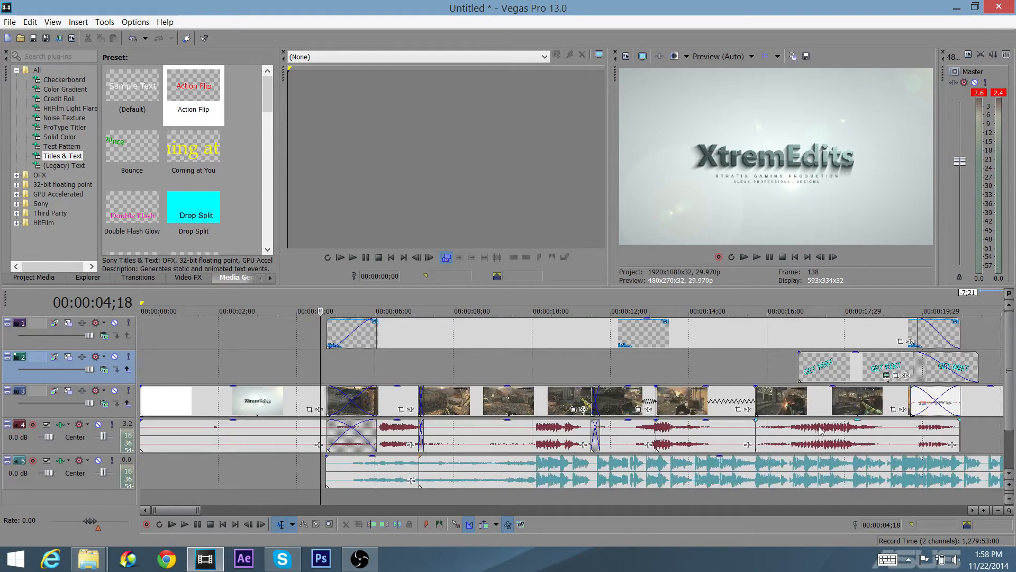
{"action": "left_click", "coordinate": [748, 409]}
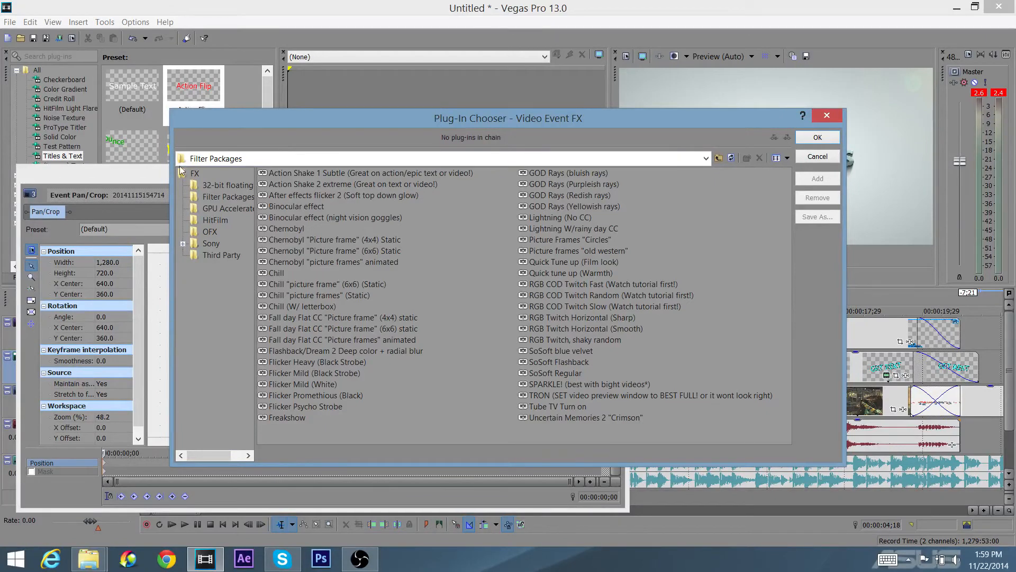
{"action": "left_click", "coordinate": [827, 116]}
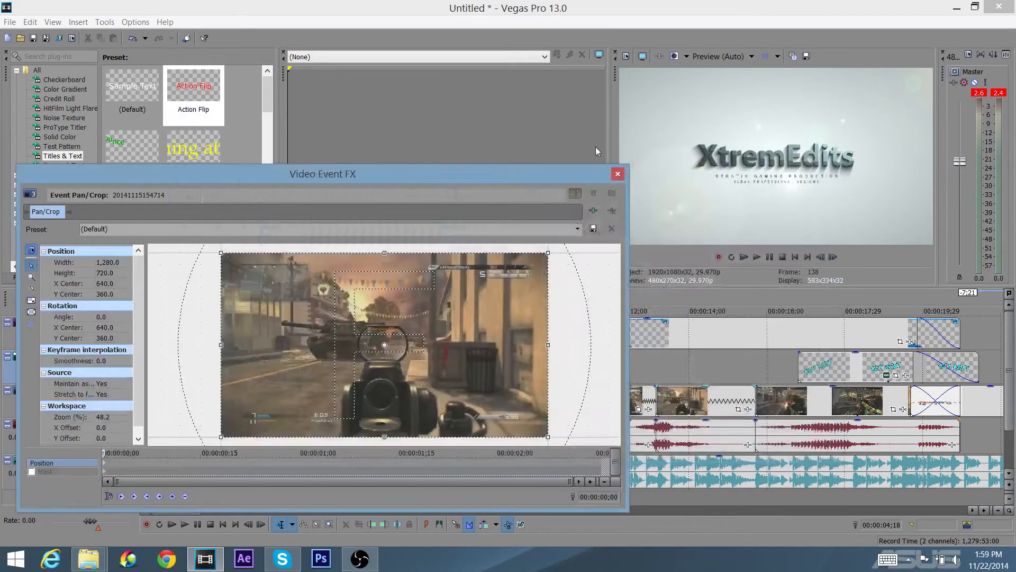
{"action": "left_click", "coordinate": [617, 174]}
Step: Add the GOD Rays (Redish rays) filter package to the gameplay clip that starts at about 00:00:13;00
{"action": "left_click", "coordinate": [749, 409]}
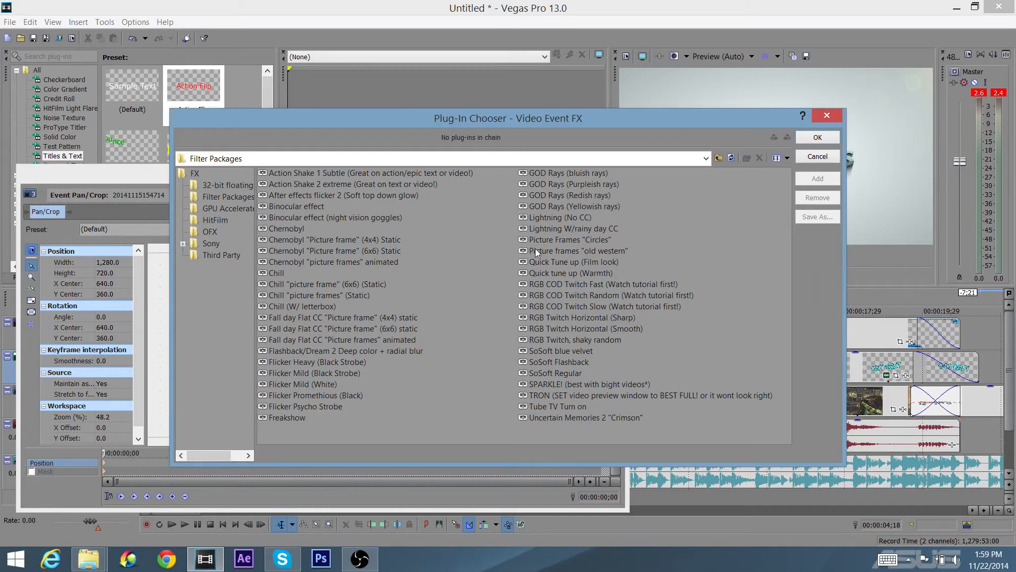
{"action": "left_click", "coordinate": [536, 173]}
{"action": "left_click", "coordinate": [541, 185]}
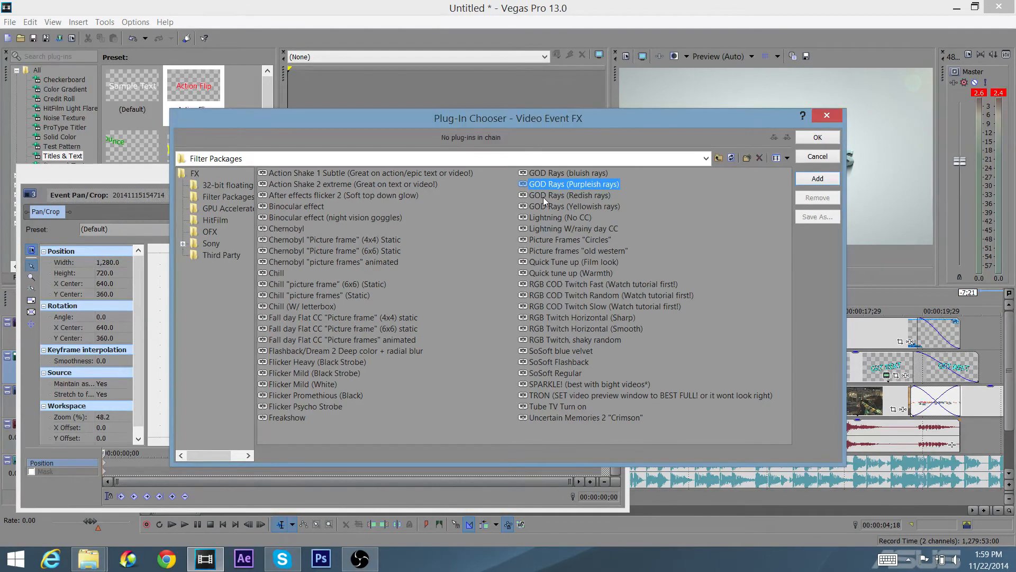
{"action": "left_click", "coordinate": [540, 195]}
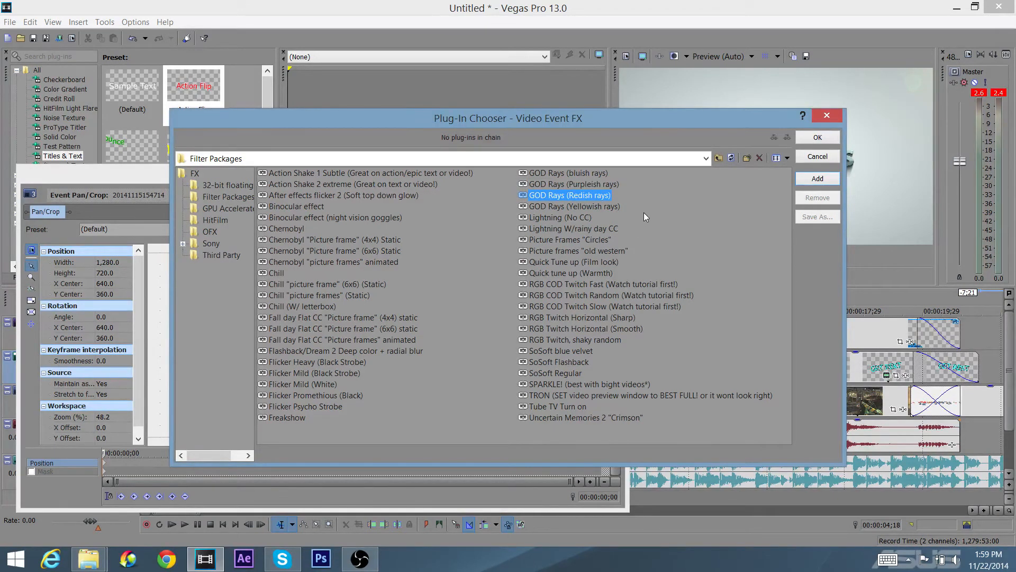
{"action": "left_click", "coordinate": [832, 183]}
{"action": "left_click", "coordinate": [818, 137]}
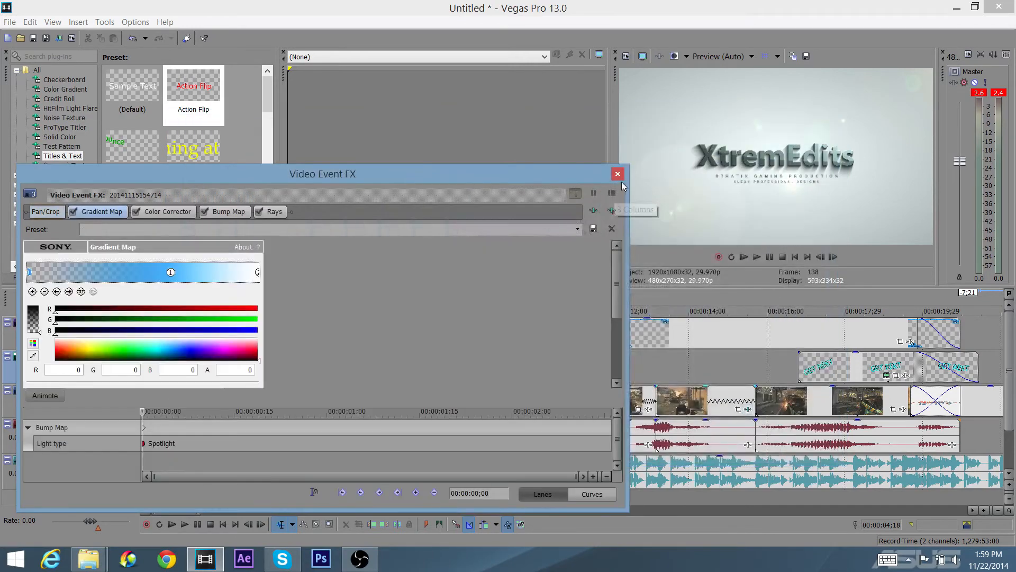
{"action": "left_click", "coordinate": [617, 174]}
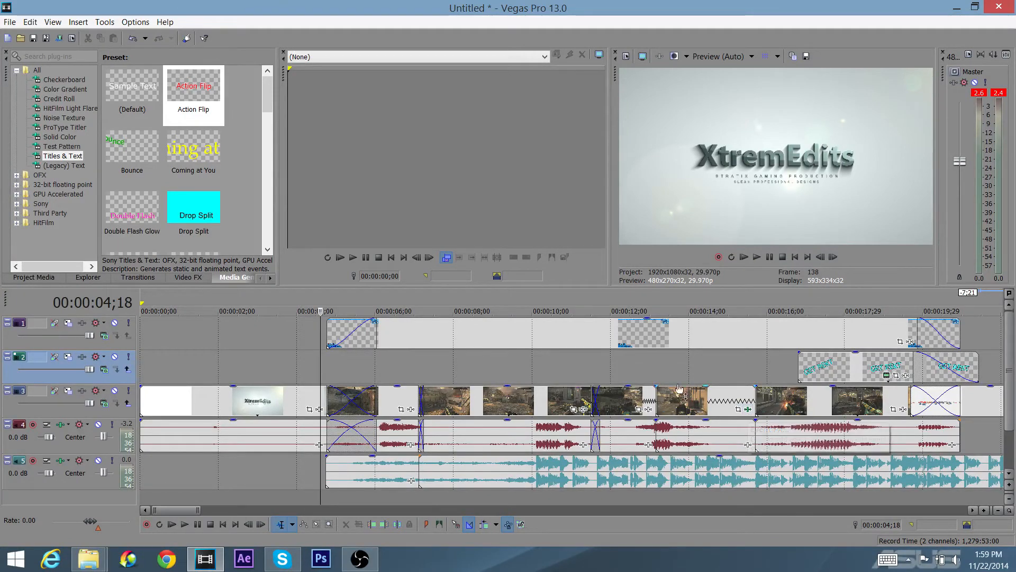
Step: Play the timeline from 00:00:12;27 to check the rays effect on the fourth gameplay clip
{"action": "left_click", "coordinate": [581, 366]}
{"action": "left_click", "coordinate": [646, 347]}
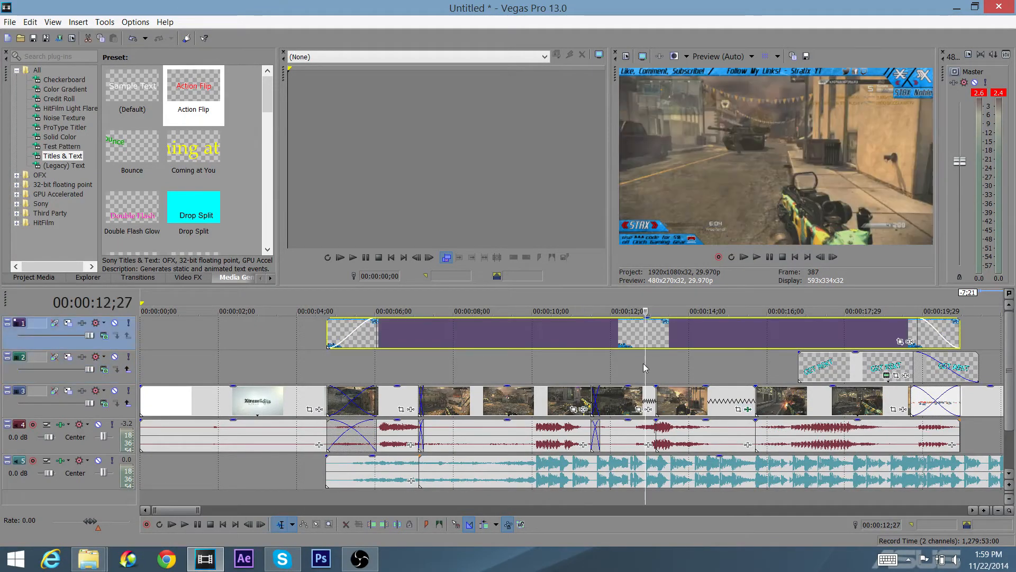
{"action": "key", "text": "space"}
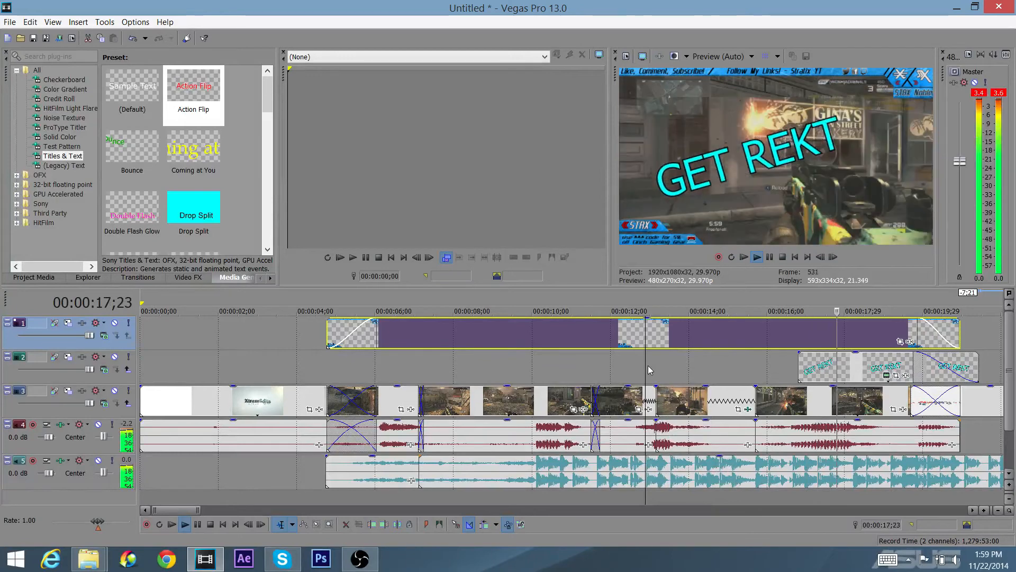
{"action": "key", "text": "space"}
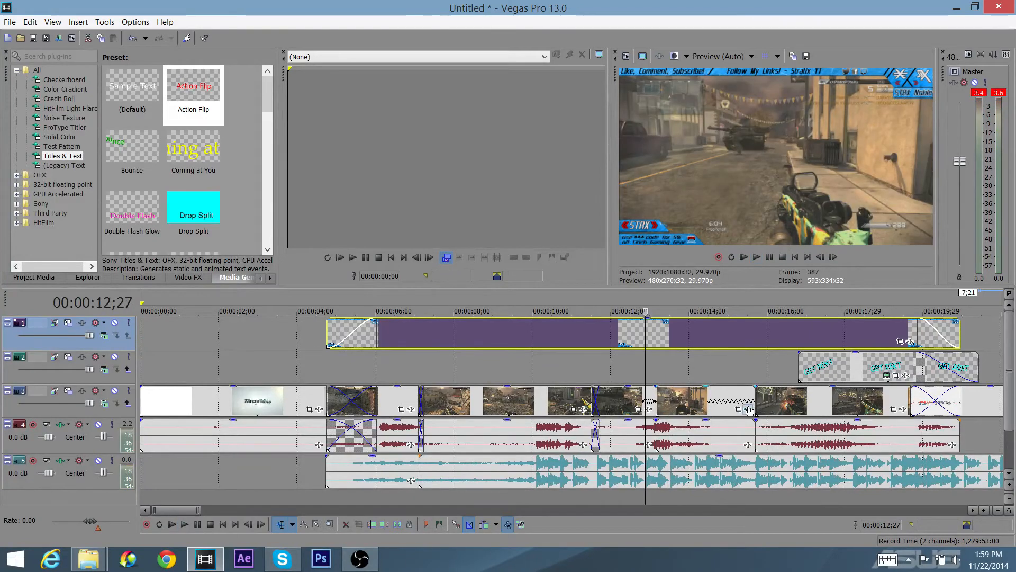
{"action": "right_click", "coordinate": [748, 410]}
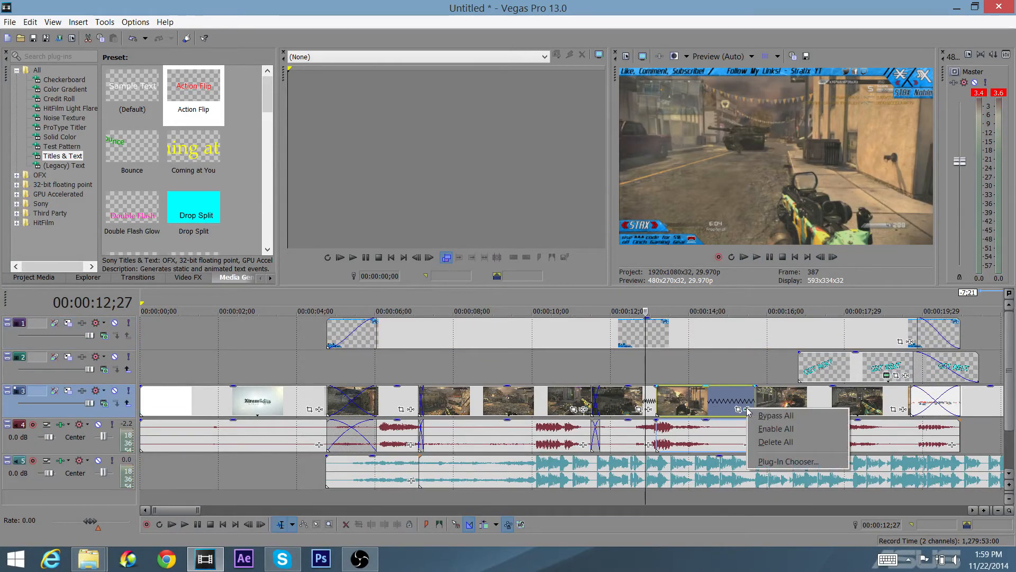
{"action": "left_click", "coordinate": [724, 400]}
{"action": "right_click", "coordinate": [723, 401]}
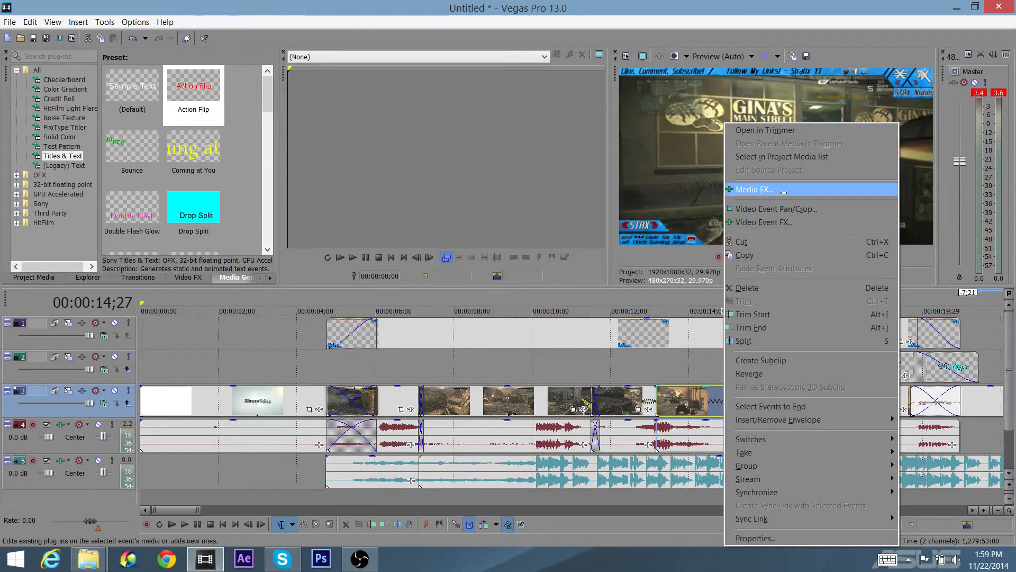
{"action": "left_click", "coordinate": [637, 380]}
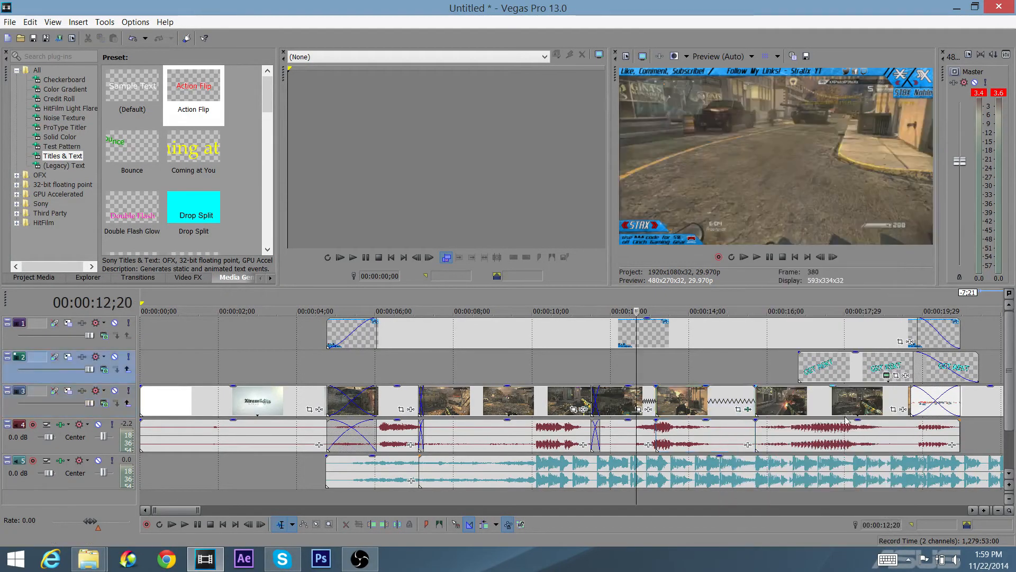
Step: Add the GOD Rays (Redish rays) filter package to the last gameplay clip, below the GET REKT title
{"action": "left_click", "coordinate": [902, 410]}
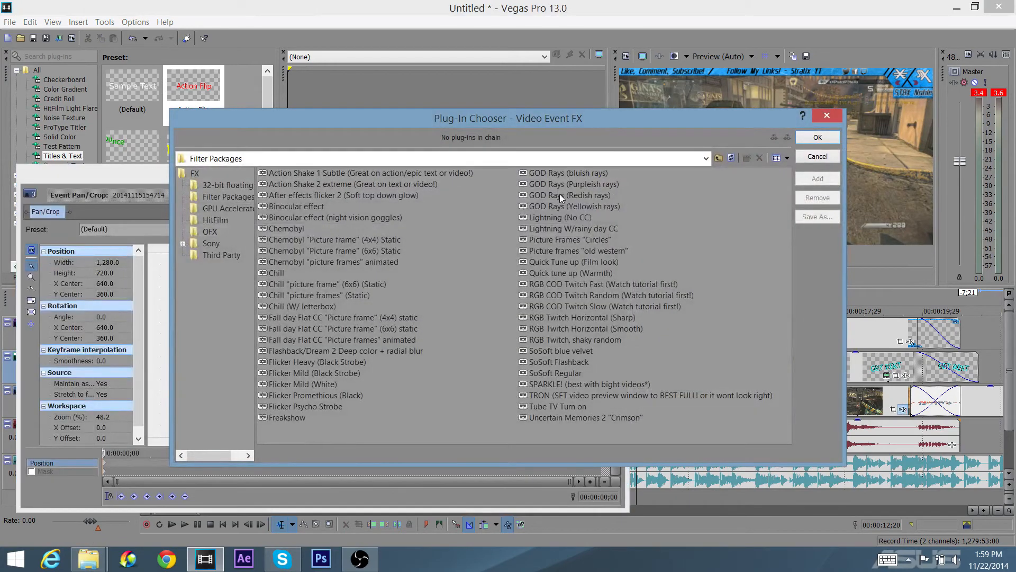
{"action": "left_click", "coordinate": [561, 196]}
{"action": "left_click", "coordinate": [809, 180]}
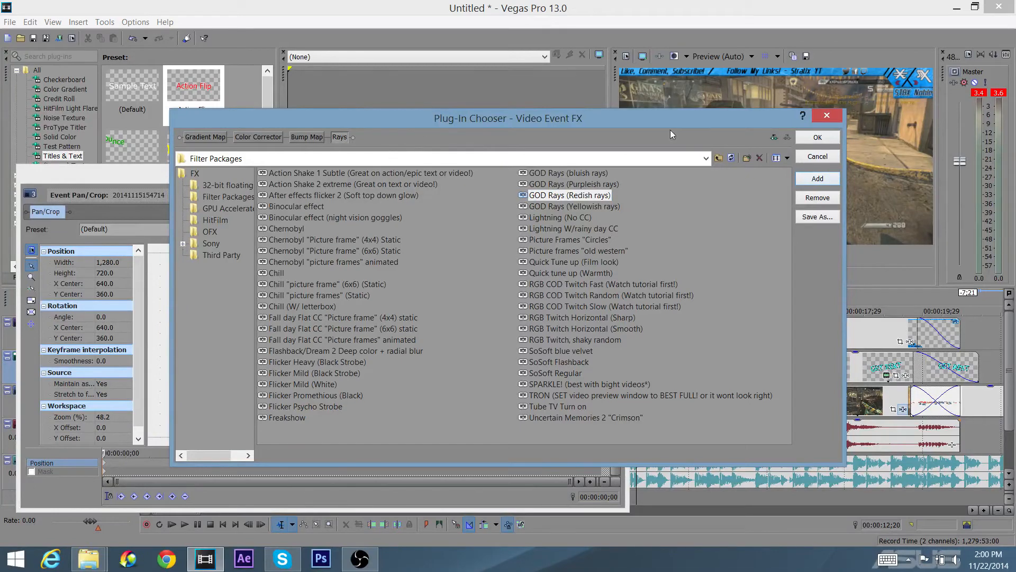
{"action": "left_click", "coordinate": [818, 138]}
{"action": "left_click", "coordinate": [619, 176]}
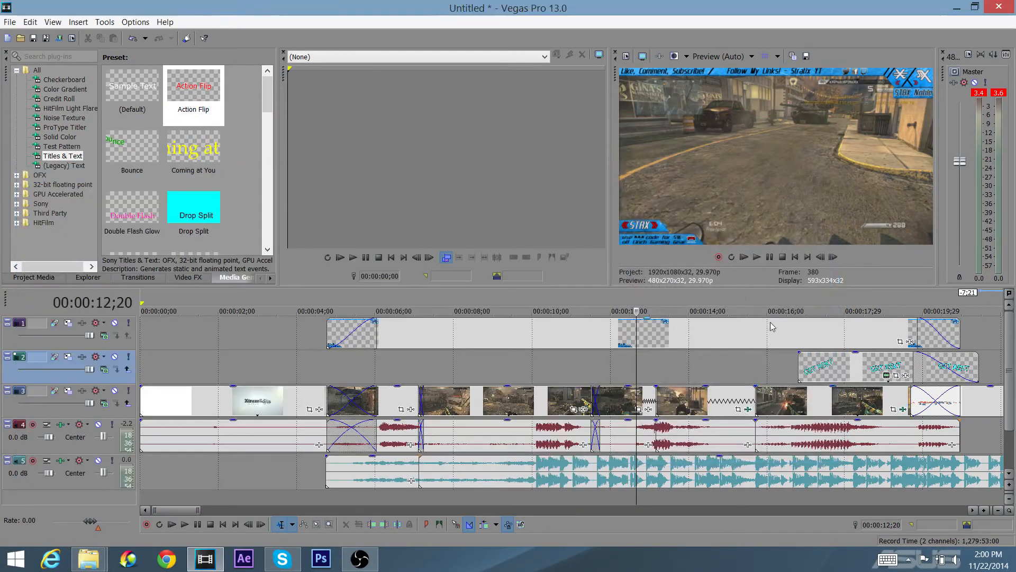
Step: Play the timeline from 00:00:11;05 to check the rays effect on the last two gameplay clips
{"action": "left_click", "coordinate": [577, 346]}
{"action": "key", "text": "space"}
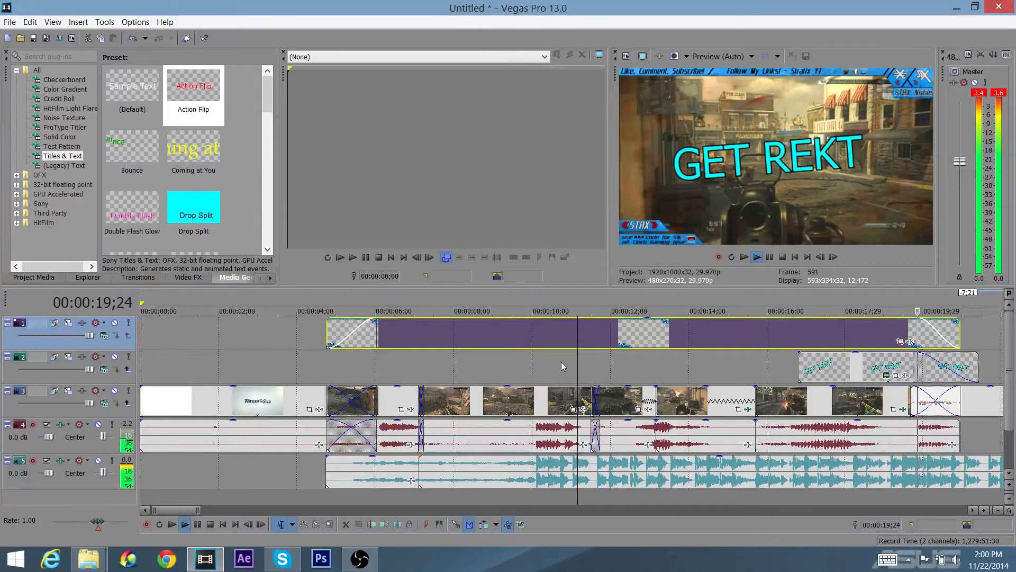
{"action": "key", "text": "space"}
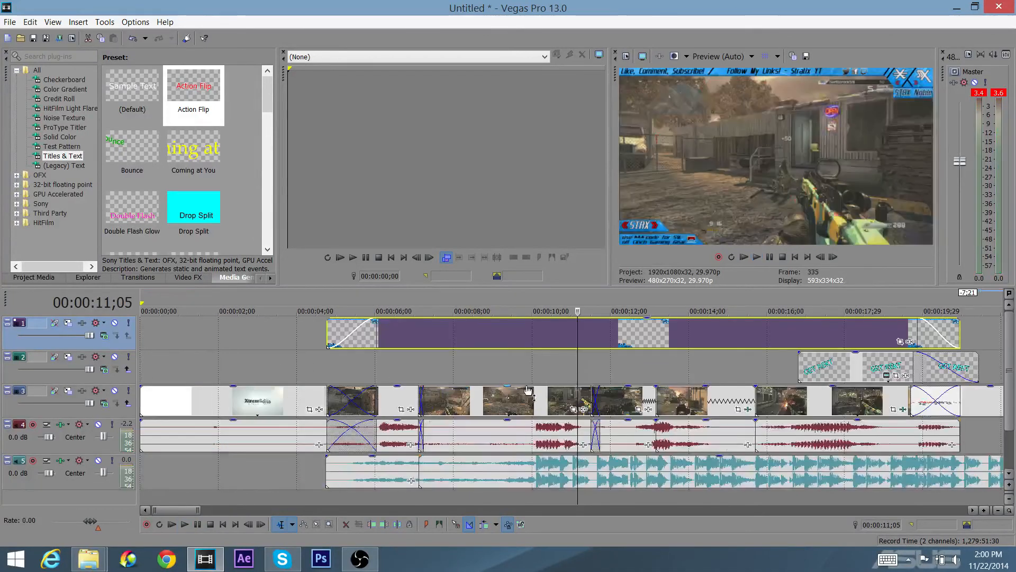
Step: Lower the opacity of the GET REKT title event and play from 00:00:16;19 to check it
{"action": "mouse_move", "coordinate": [863, 354]}
{"action": "left_mouse_down"}
{"action": "mouse_move", "coordinate": [860, 389]}
{"action": "mouse_move", "coordinate": [853, 354]}
{"action": "left_mouse_up"}
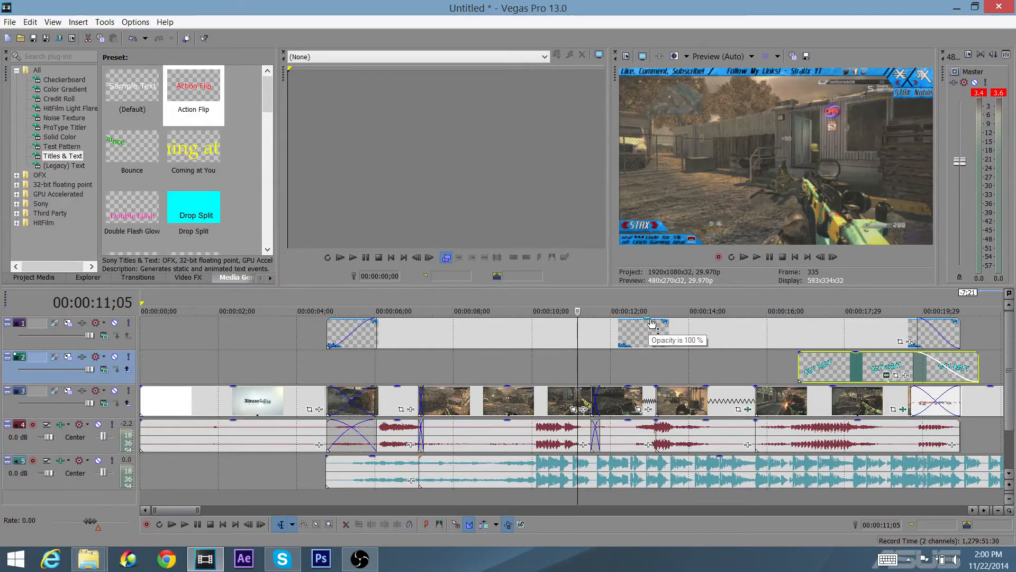
{"action": "left_click_drag", "start_coordinate": [858, 357], "coordinate": [841, 375]}
{"action": "left_click", "coordinate": [792, 326]}
{"action": "key", "text": "space"}
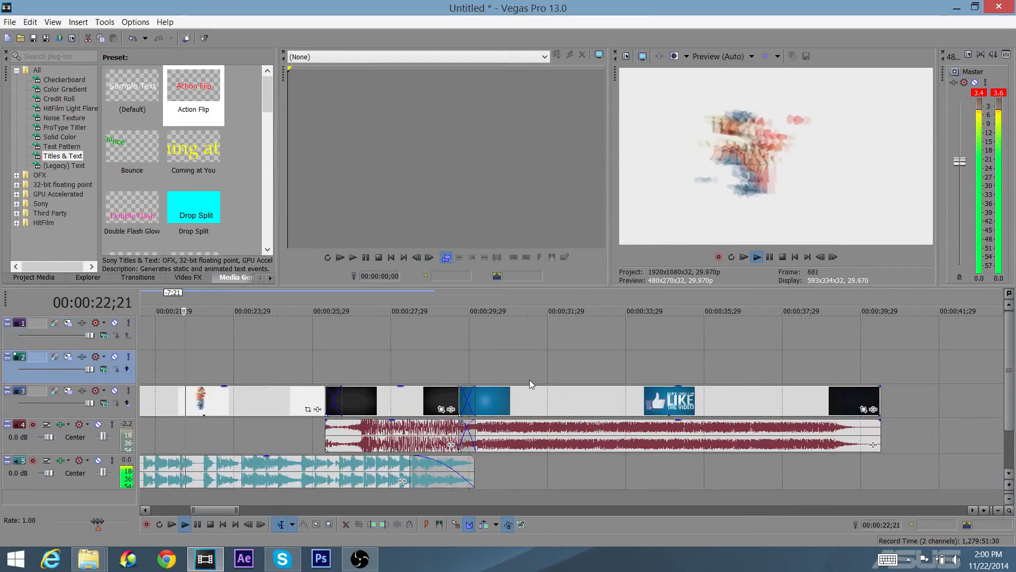
{"action": "key", "text": "space"}
Step: Apply the Color Curves effect with the curve 1 preset to the second gameplay clip, around 00:00:08;21
{"action": "scroll", "coordinate": [540, 376], "scroll_direction": "down", "scroll_amount": 2}
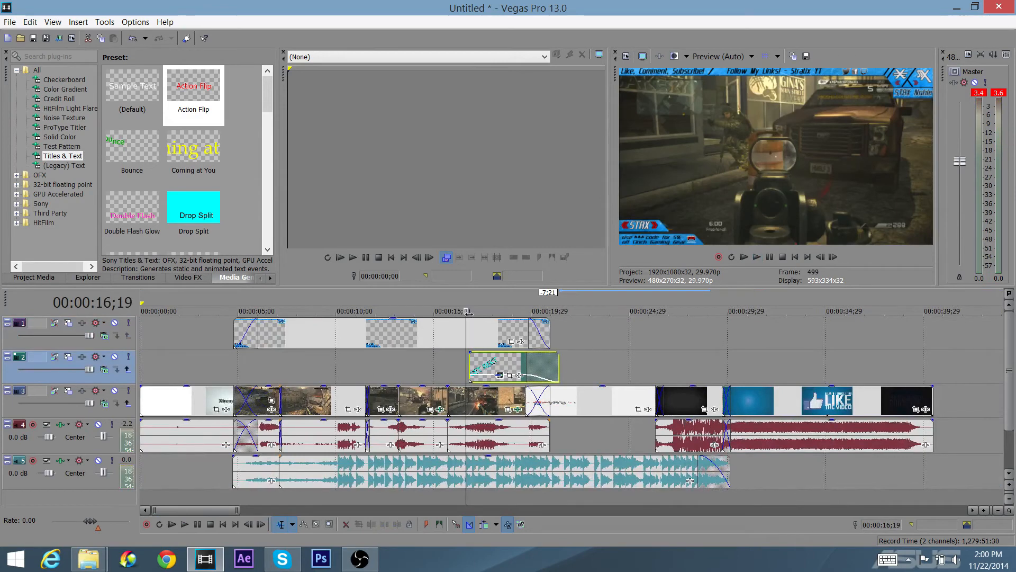
{"action": "scroll", "coordinate": [602, 462], "scroll_direction": "down", "scroll_amount": 1}
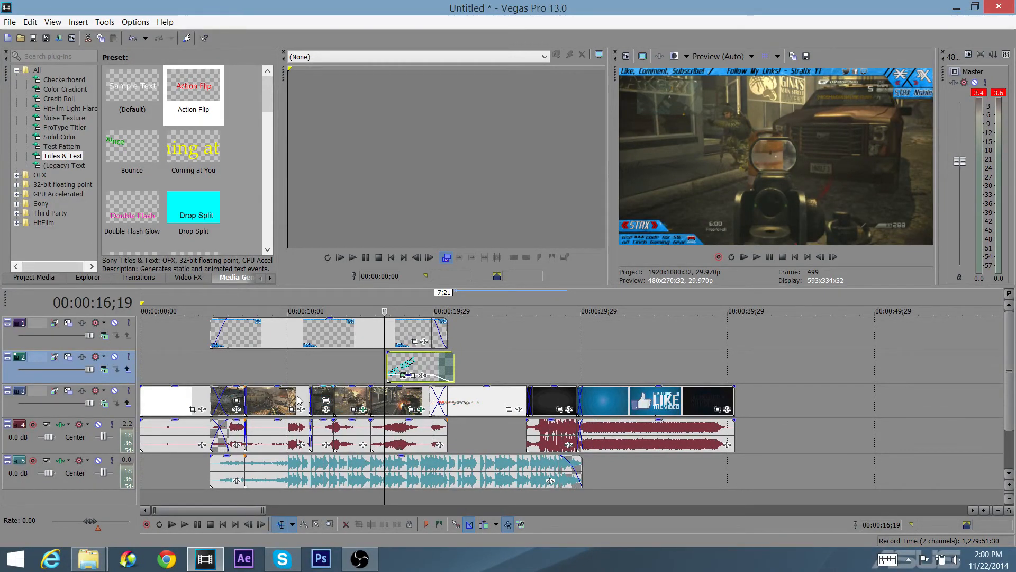
{"action": "left_click", "coordinate": [268, 363]}
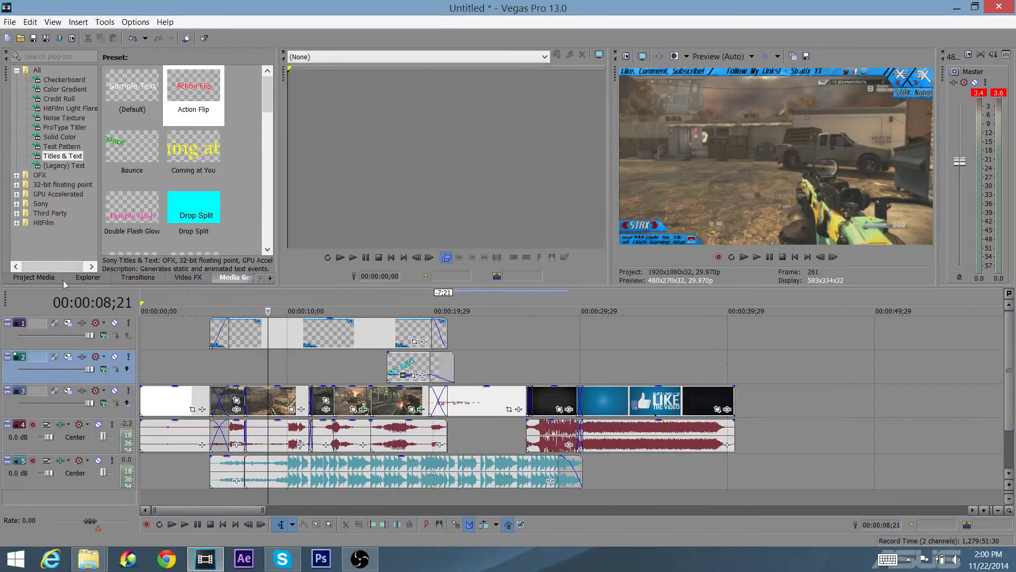
{"action": "left_click", "coordinate": [183, 277]}
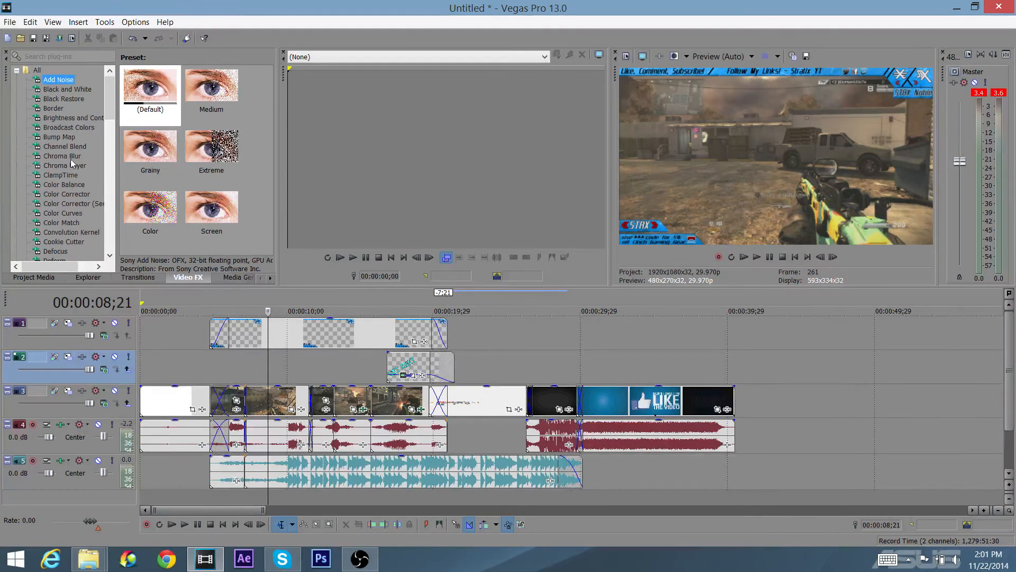
{"action": "left_click", "coordinate": [59, 215]}
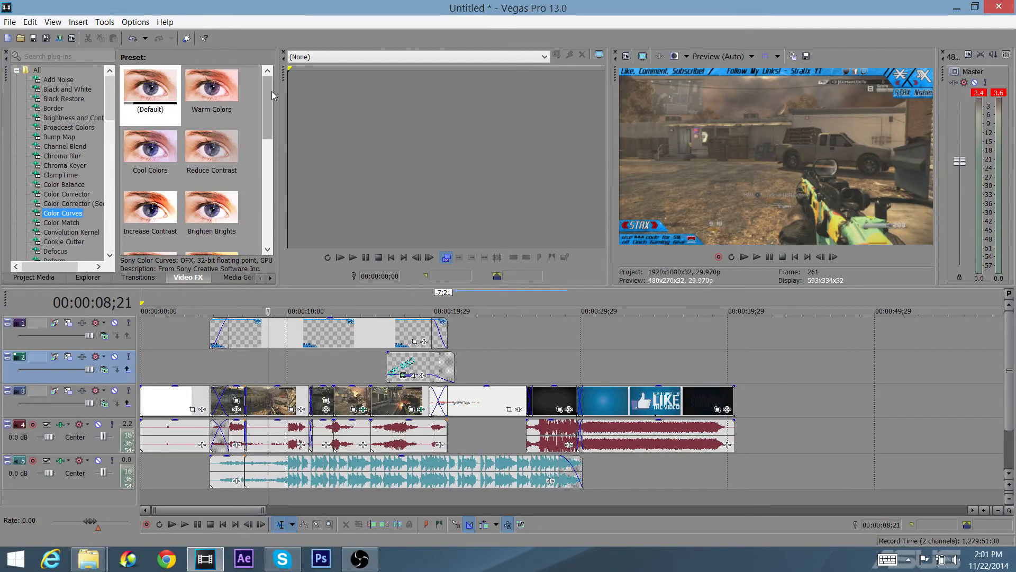
{"action": "left_click_drag", "start_coordinate": [271, 91], "coordinate": [259, 218]}
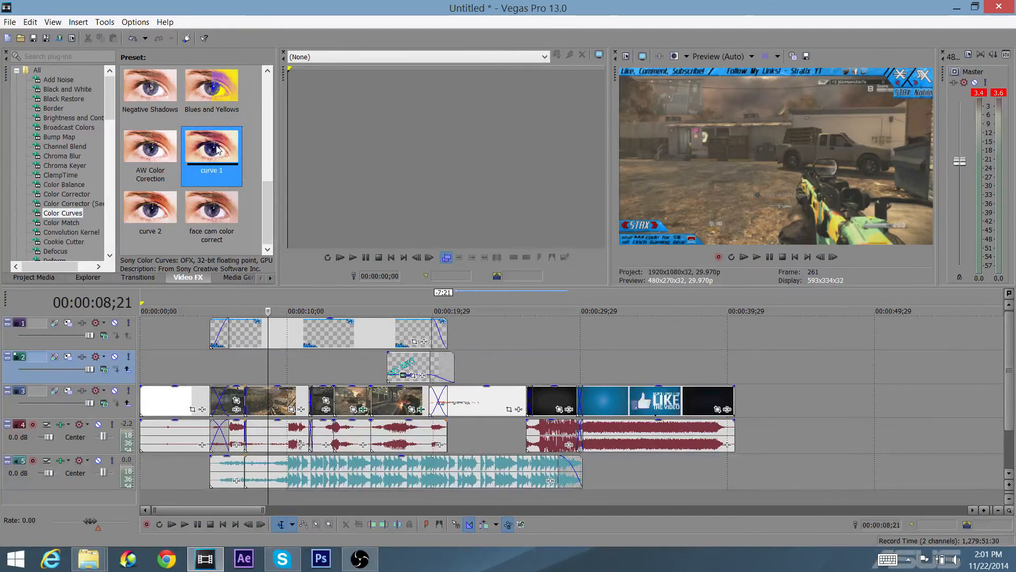
{"action": "left_click_drag", "start_coordinate": [218, 150], "coordinate": [266, 410]}
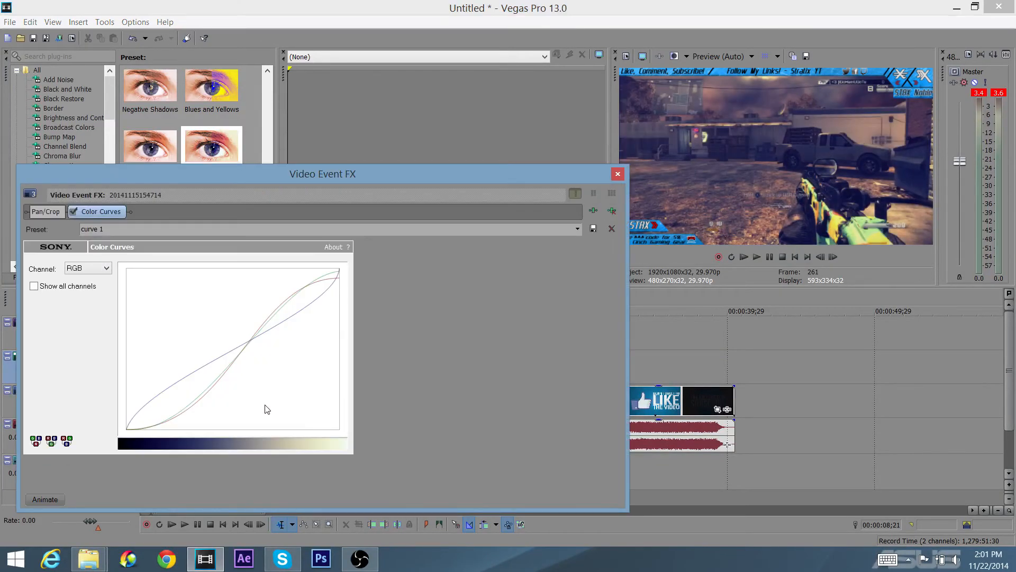
{"action": "left_click", "coordinate": [618, 174]}
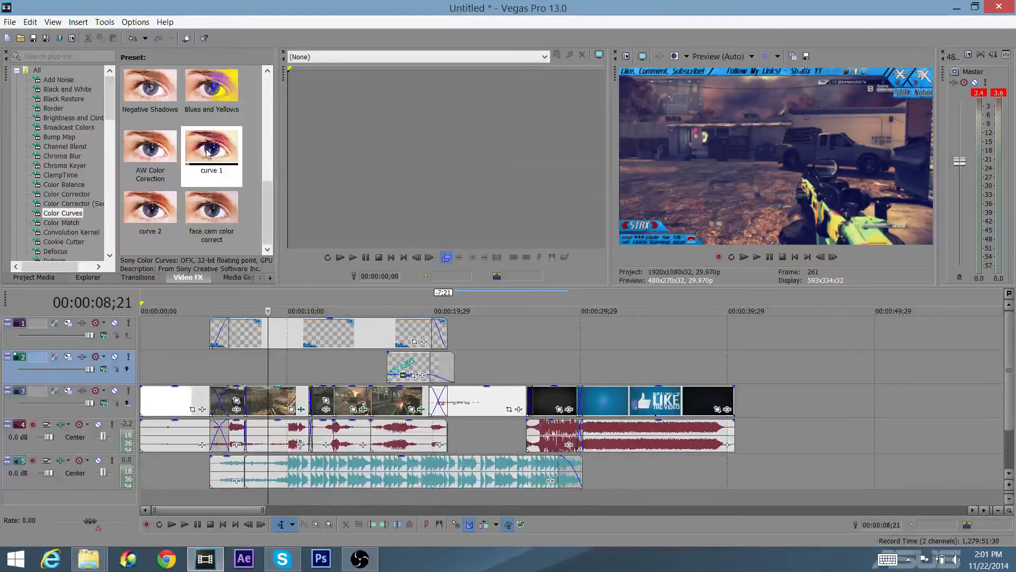
Step: Apply the Color Curves preset curve 1 to the third gameplay clip and the first gameplay clip
{"action": "left_click_drag", "start_coordinate": [207, 154], "coordinate": [322, 404]}
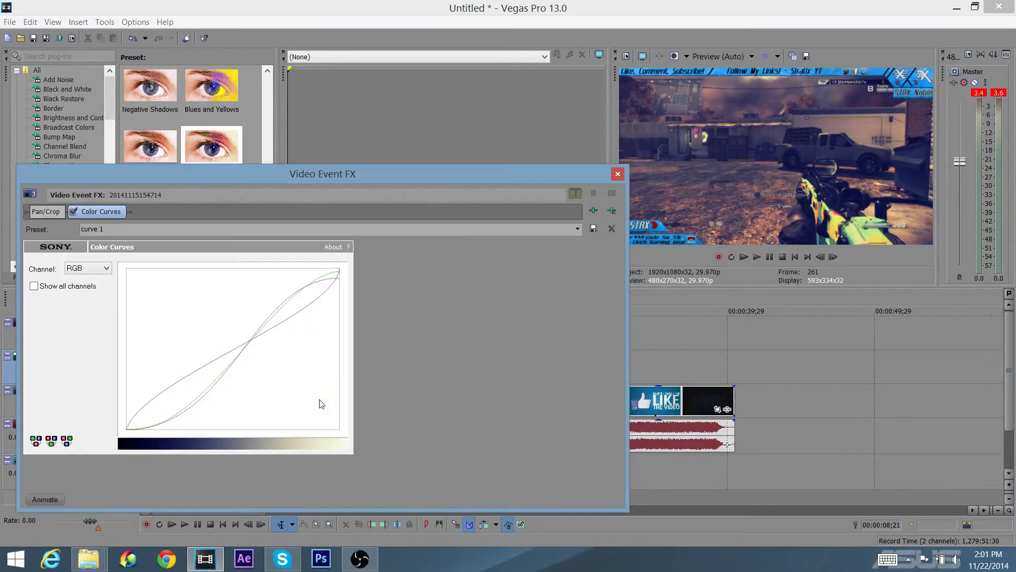
{"action": "left_click", "coordinate": [618, 175]}
{"action": "left_click_drag", "start_coordinate": [202, 145], "coordinate": [231, 409]}
{"action": "left_click_drag", "start_coordinate": [228, 409], "coordinate": [228, 409]}
{"action": "left_click", "coordinate": [618, 175]}
{"action": "left_click_drag", "start_coordinate": [207, 151], "coordinate": [275, 238]}
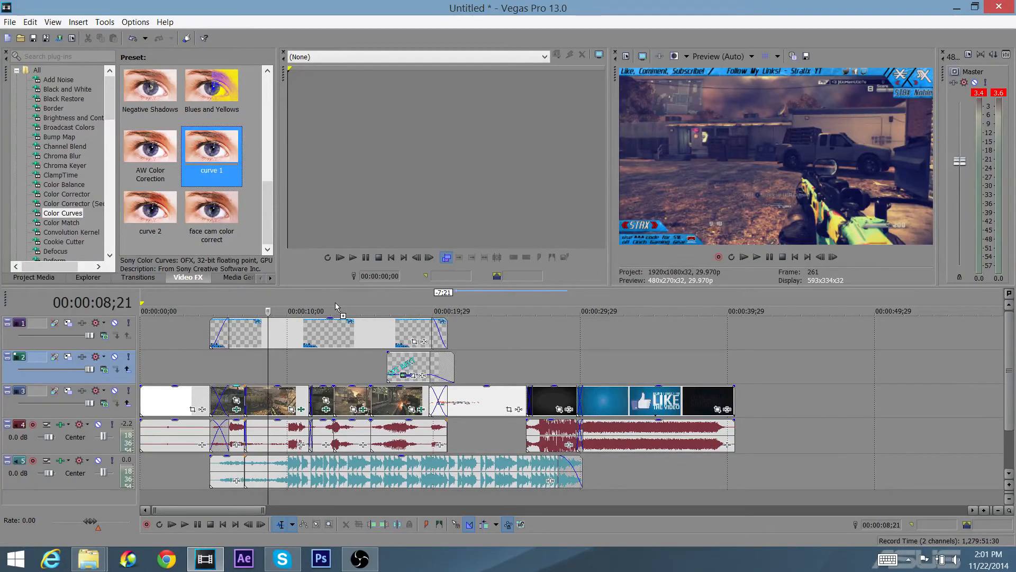
{"action": "left_click_drag", "start_coordinate": [335, 307], "coordinate": [231, 171]}
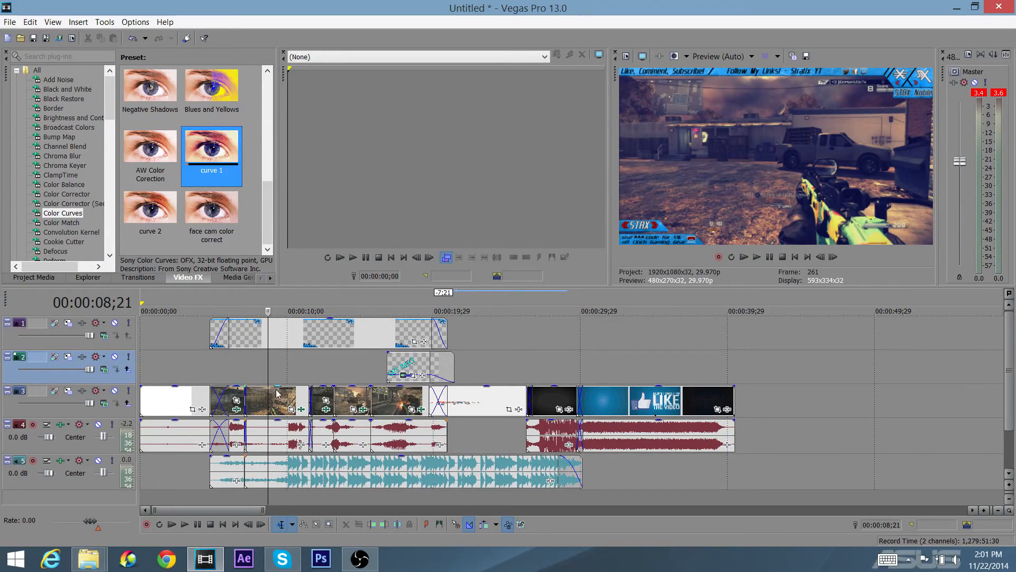
Step: Play the timeline from 00:00:01;16 in the intro to check the color correction on the first gameplay clips
{"action": "left_click", "coordinate": [215, 357]}
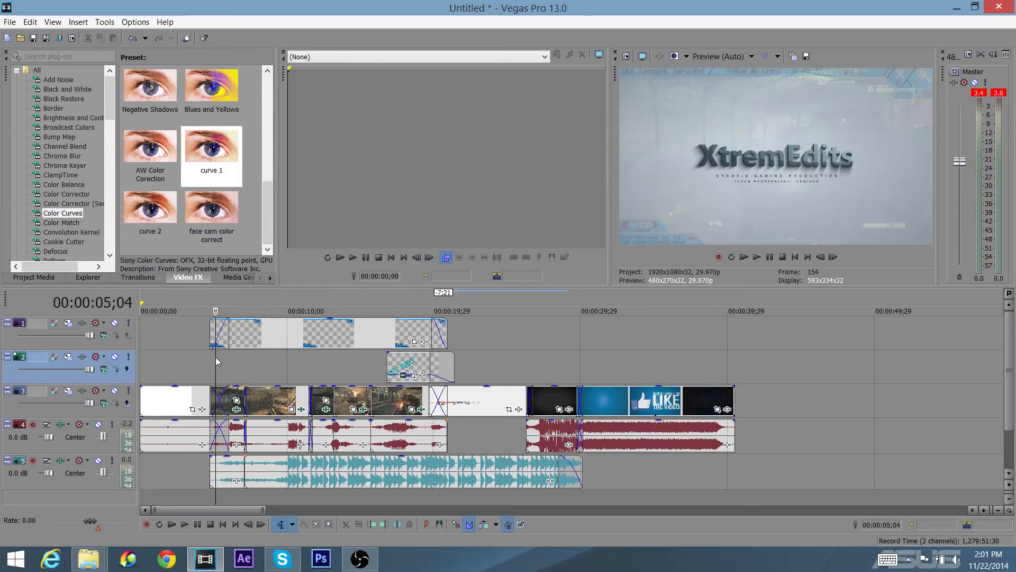
{"action": "left_click", "coordinate": [163, 351]}
{"action": "key", "text": "space"}
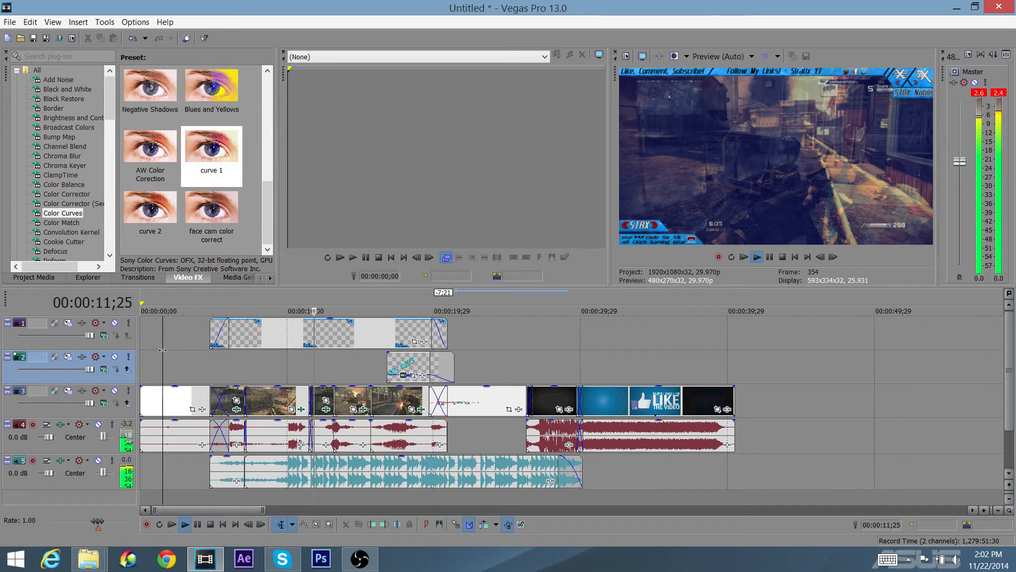
{"action": "key", "text": "space"}
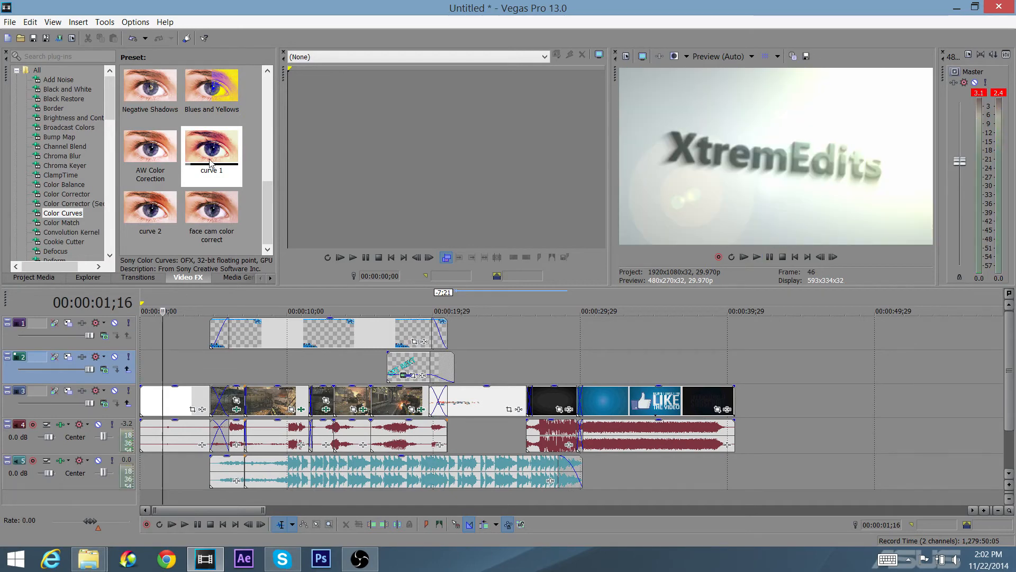
Step: Apply the Color Curves preset curve 1 to the fourth gameplay clip, after its GOD Rays effects
{"action": "left_click", "coordinate": [355, 360]}
{"action": "left_click_drag", "start_coordinate": [240, 168], "coordinate": [236, 164]}
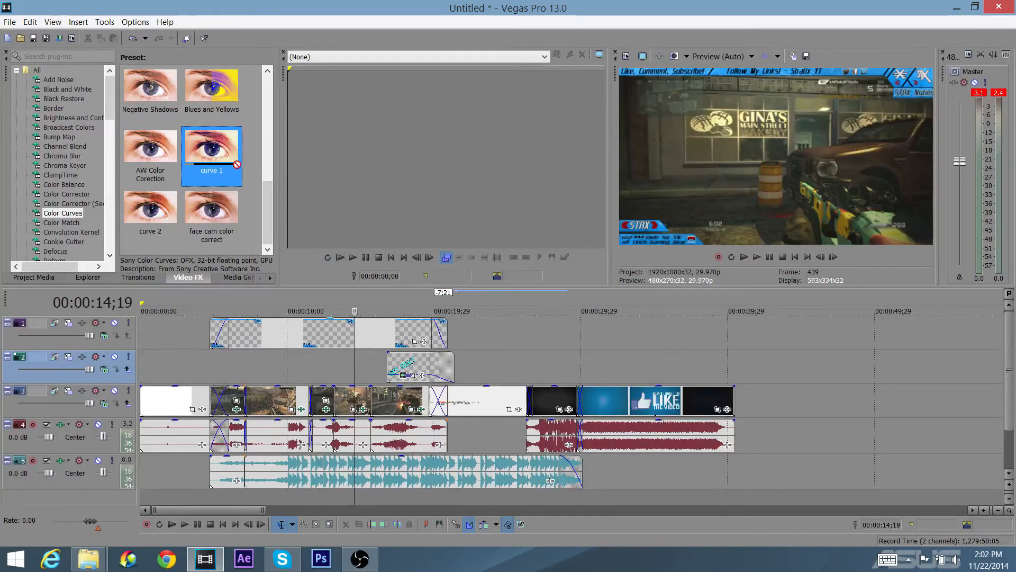
{"action": "left_click_drag", "start_coordinate": [335, 401], "coordinate": [339, 399]}
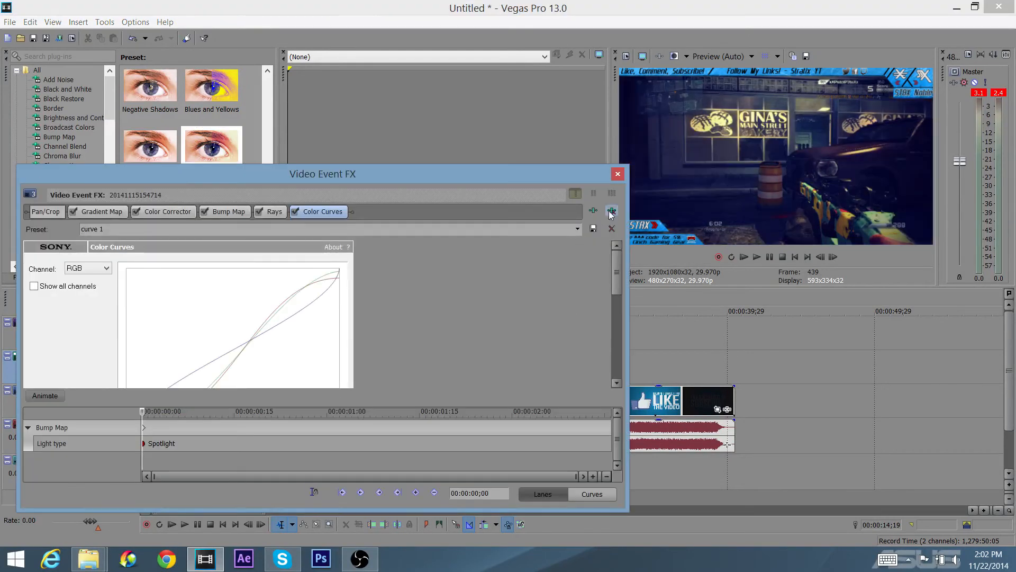
{"action": "left_click", "coordinate": [618, 174]}
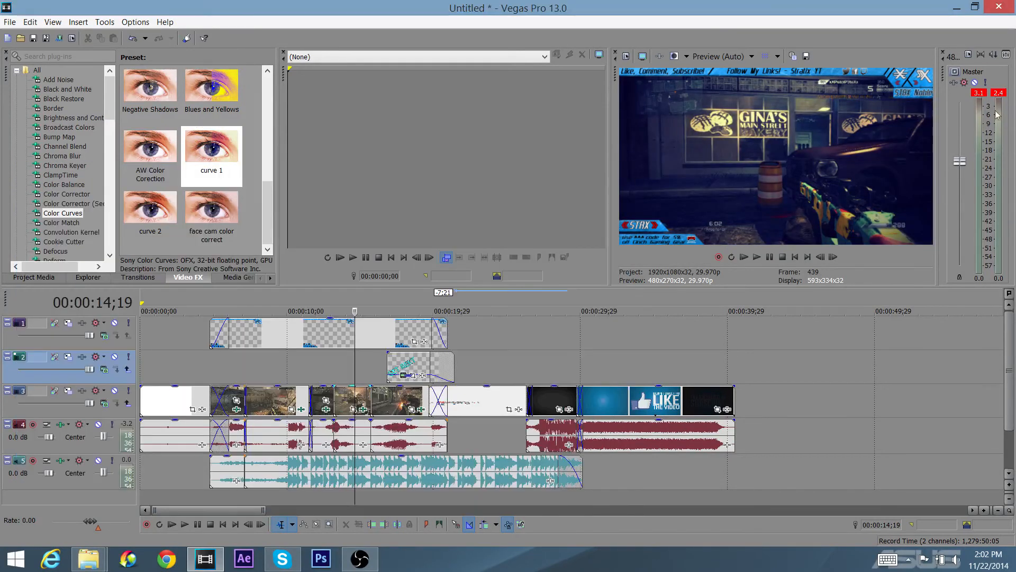
Step: Play the timeline from 00:00:14;07 to compare the fourth gameplay clip's colors with the last one
{"action": "left_click", "coordinate": [323, 362]}
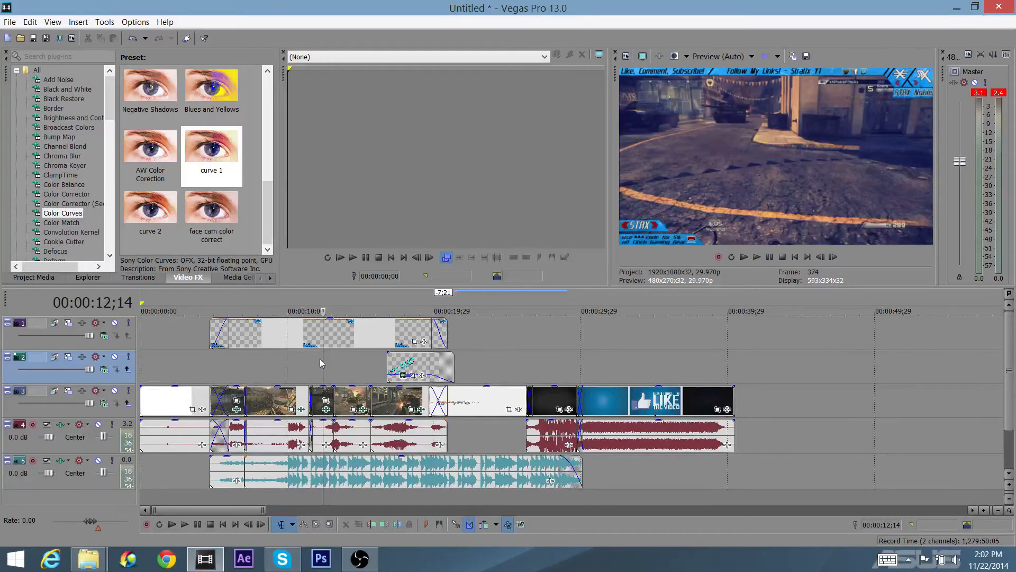
{"action": "left_click", "coordinate": [348, 354]}
{"action": "key", "text": "space"}
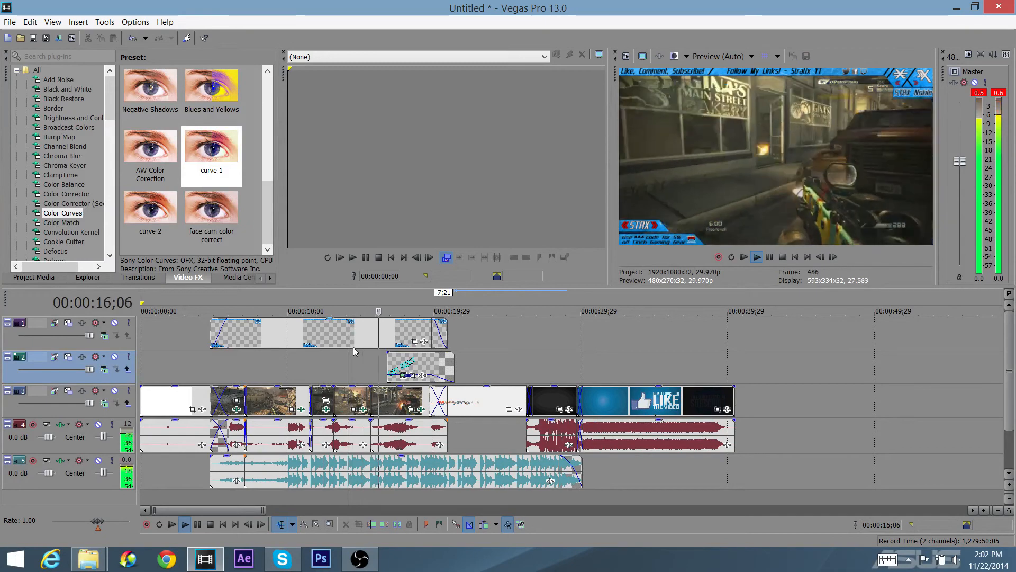
{"action": "key", "text": "space"}
Step: Apply the Color Curves preset curve 1 to the last gameplay clip and play from 00:00:14;07 to check it
{"action": "left_click_drag", "start_coordinate": [210, 160], "coordinate": [391, 399]}
{"action": "left_click", "coordinate": [617, 174]}
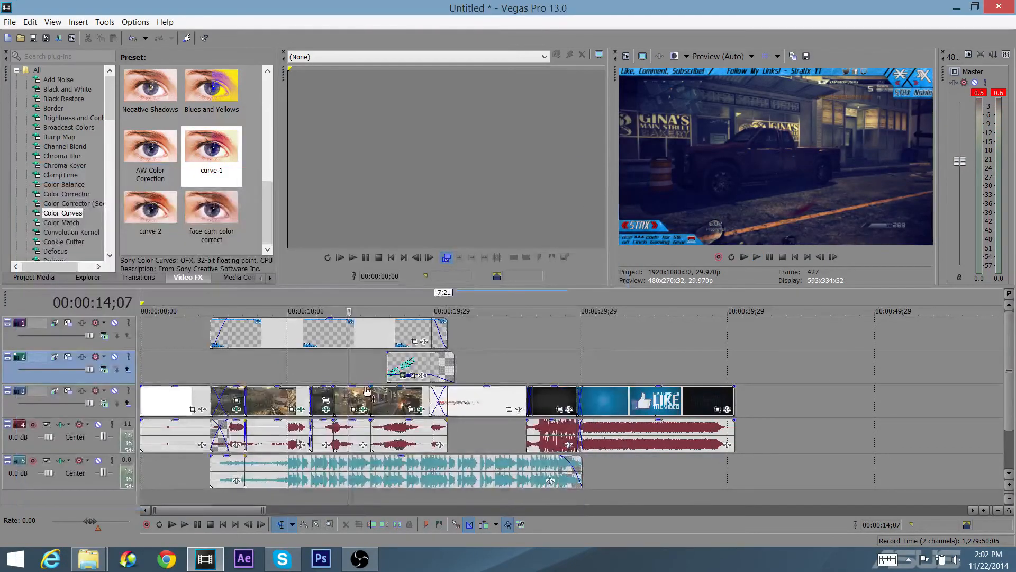
{"action": "key", "text": "space"}
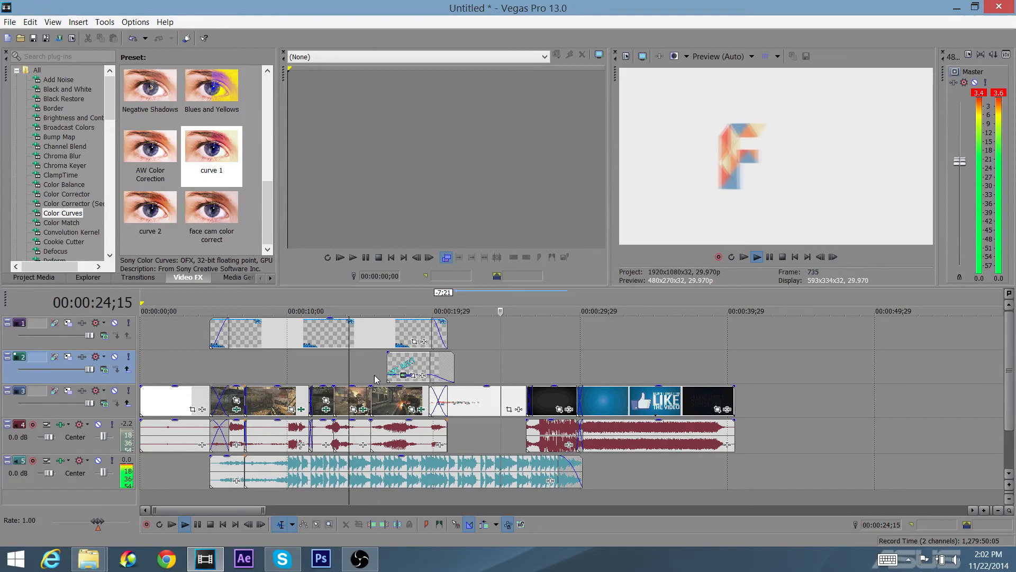
{"action": "key", "text": "space"}
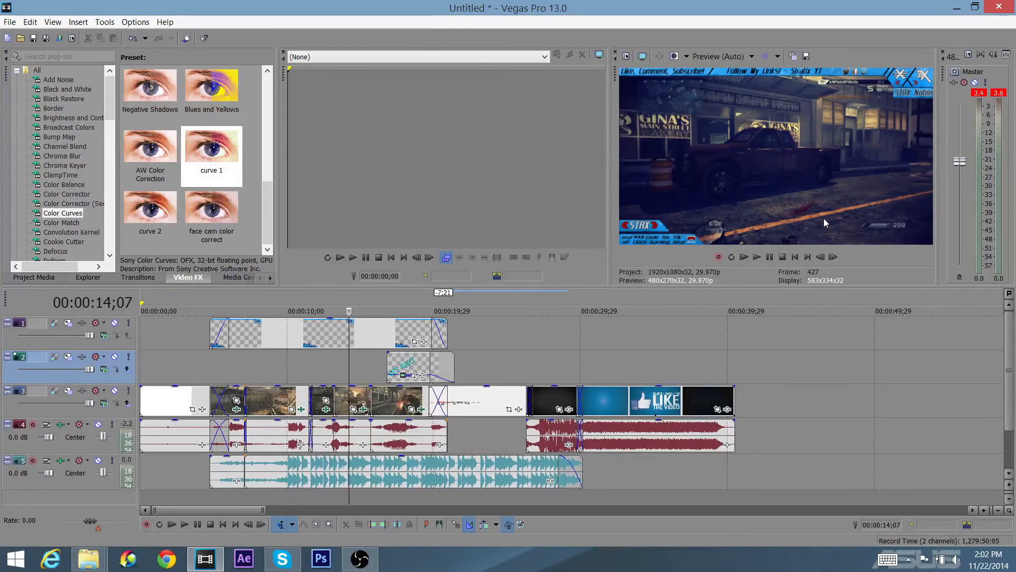
Step: Switch to File Explorer and browse the Music, Downloads, Documents, Desktop, Photoshop Saves and Pictures folders for a logo image
{"action": "scroll", "coordinate": [682, 273], "scroll_direction": "down", "scroll_amount": 1}
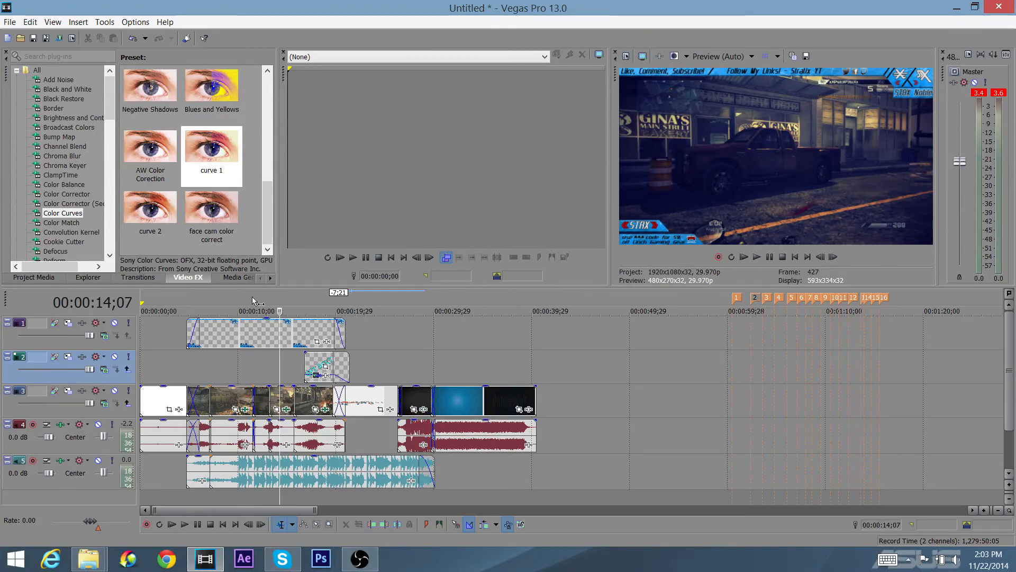
{"action": "mouse_move", "coordinate": [270, 322]}
{"action": "left_mouse_down"}
{"action": "mouse_move", "coordinate": [272, 345]}
{"action": "mouse_move", "coordinate": [272, 319]}
{"action": "left_mouse_up"}
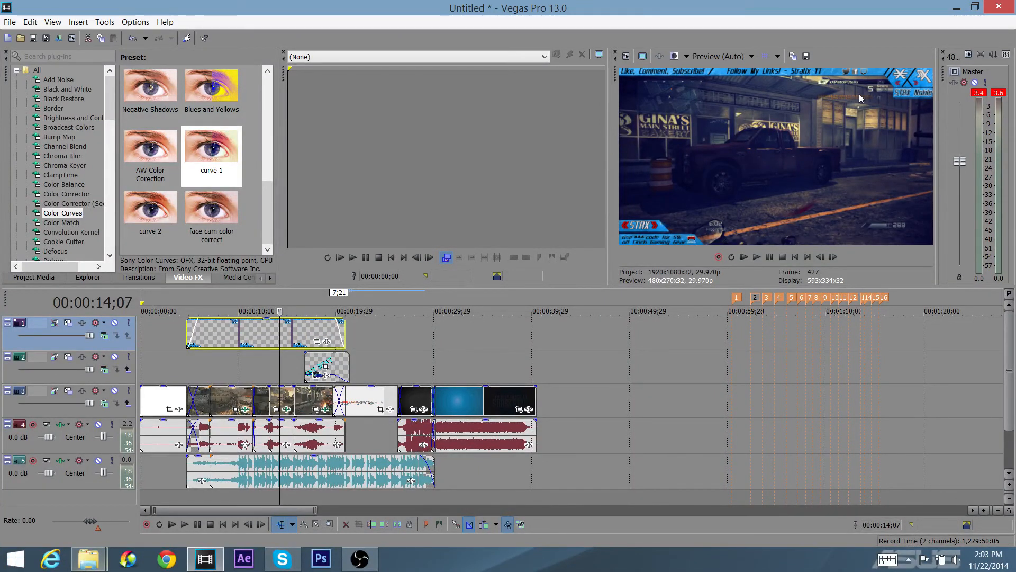
{"action": "left_click", "coordinate": [957, 8]}
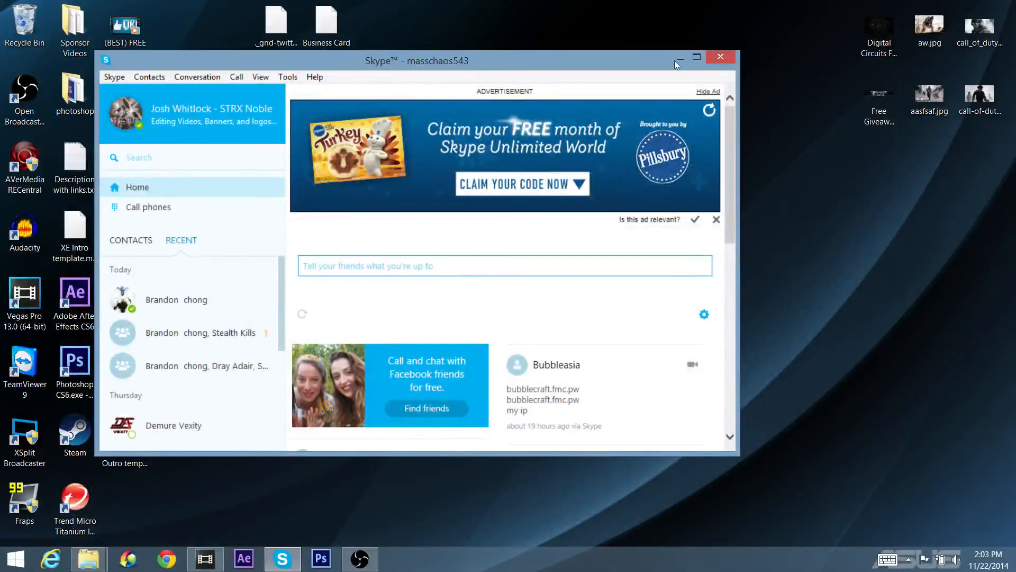
{"action": "left_click", "coordinate": [679, 59]}
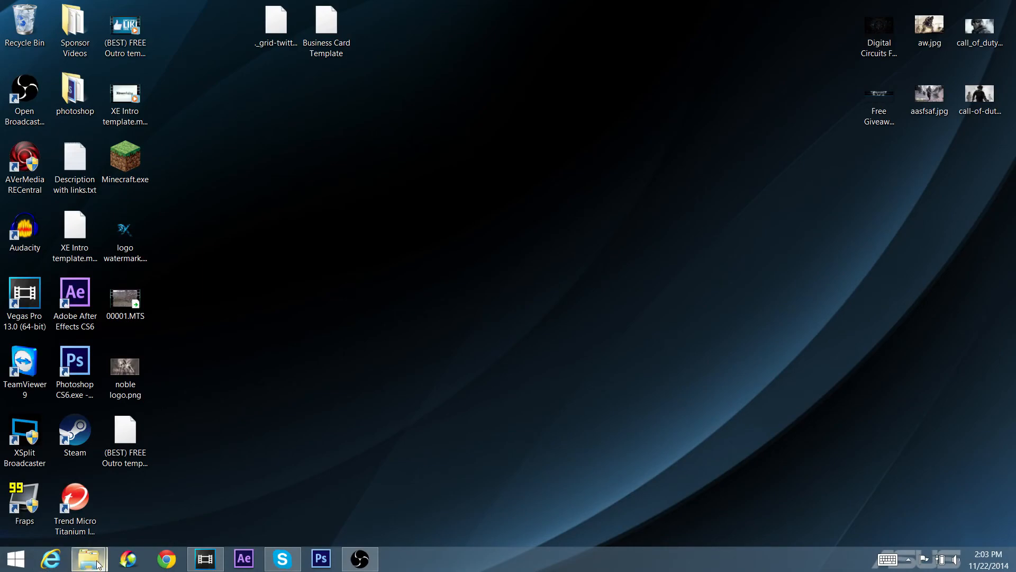
{"action": "mouse_move", "coordinate": [98, 562]}
{"action": "left_click", "coordinate": [112, 518]}
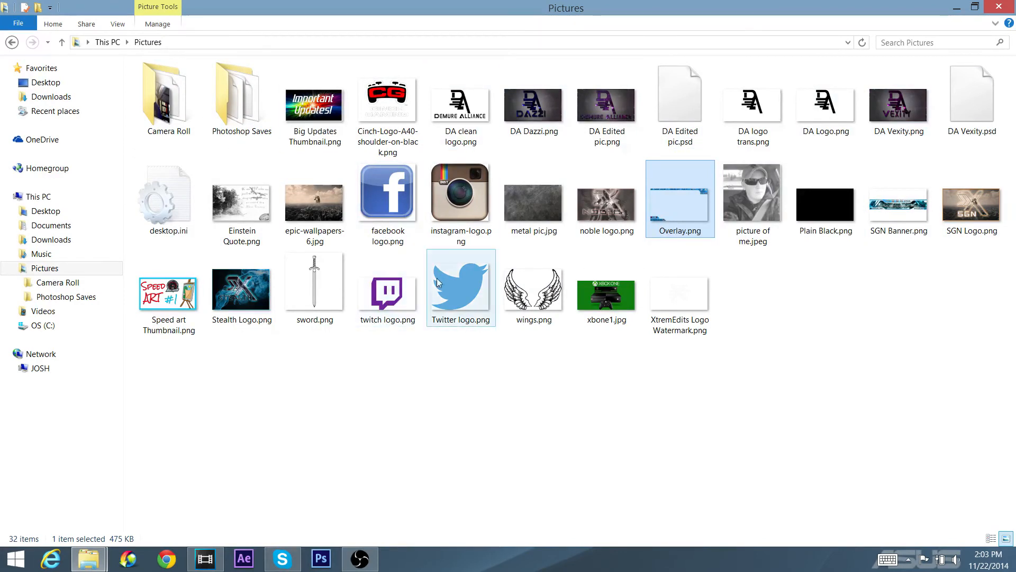
{"action": "left_click", "coordinate": [52, 255]}
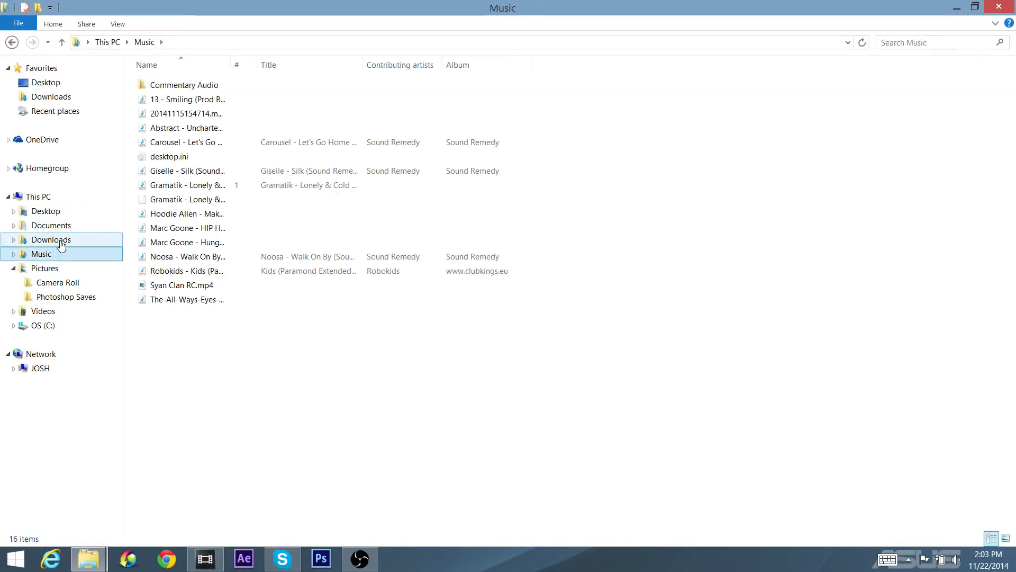
{"action": "left_click", "coordinate": [62, 244]}
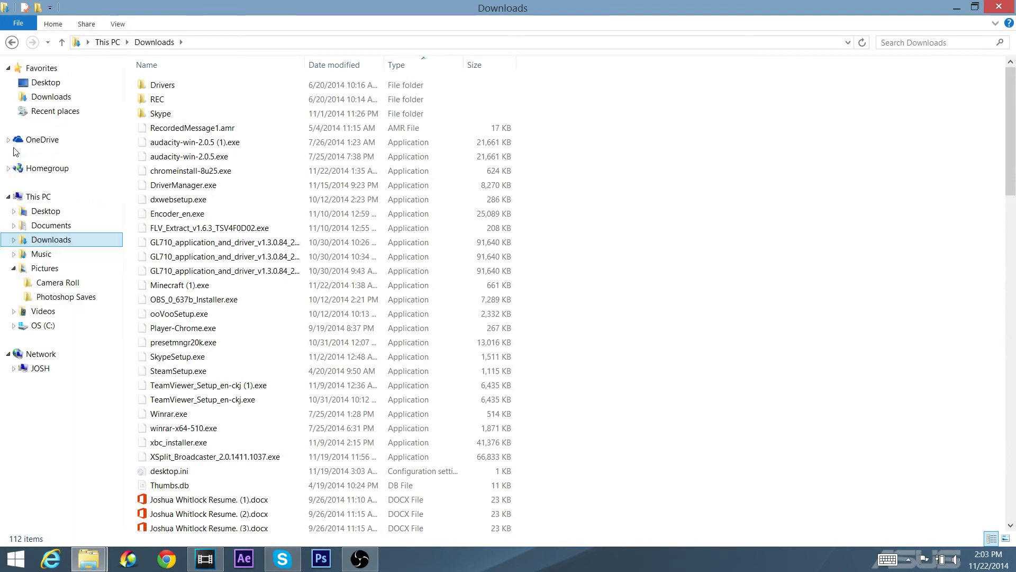
{"action": "left_click", "coordinate": [49, 226]}
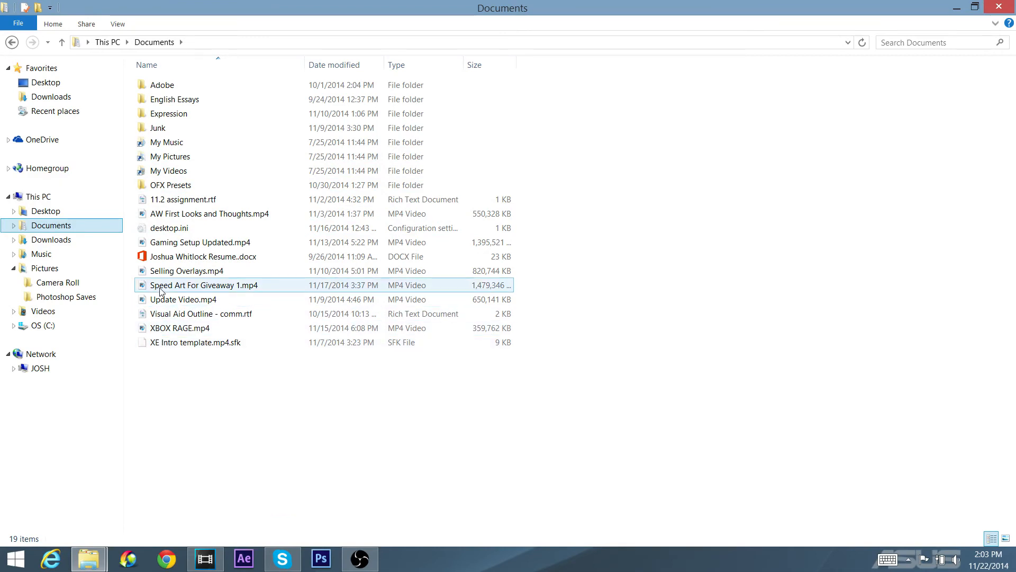
{"action": "left_click", "coordinate": [52, 212]}
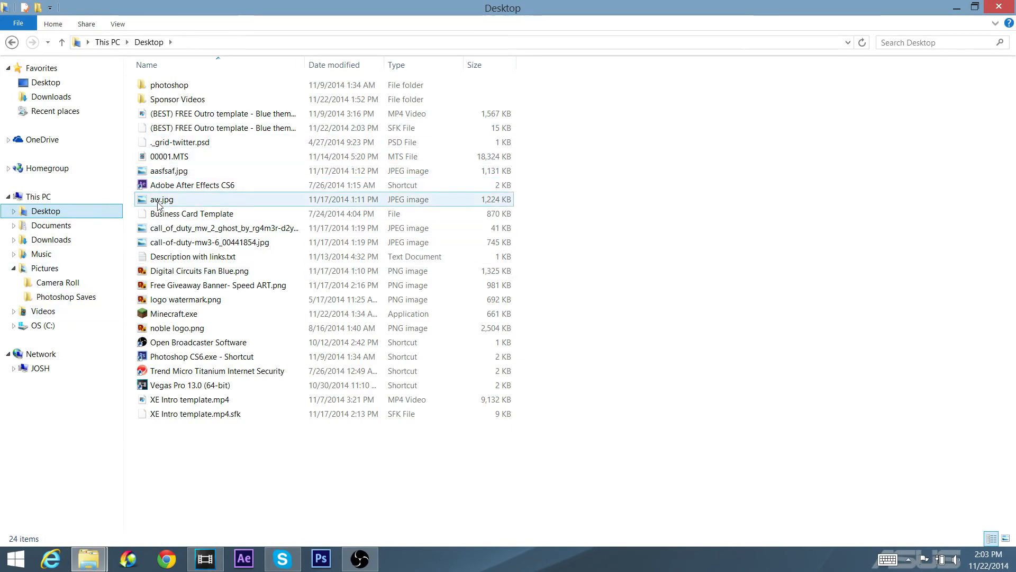
{"action": "left_click", "coordinate": [51, 299]}
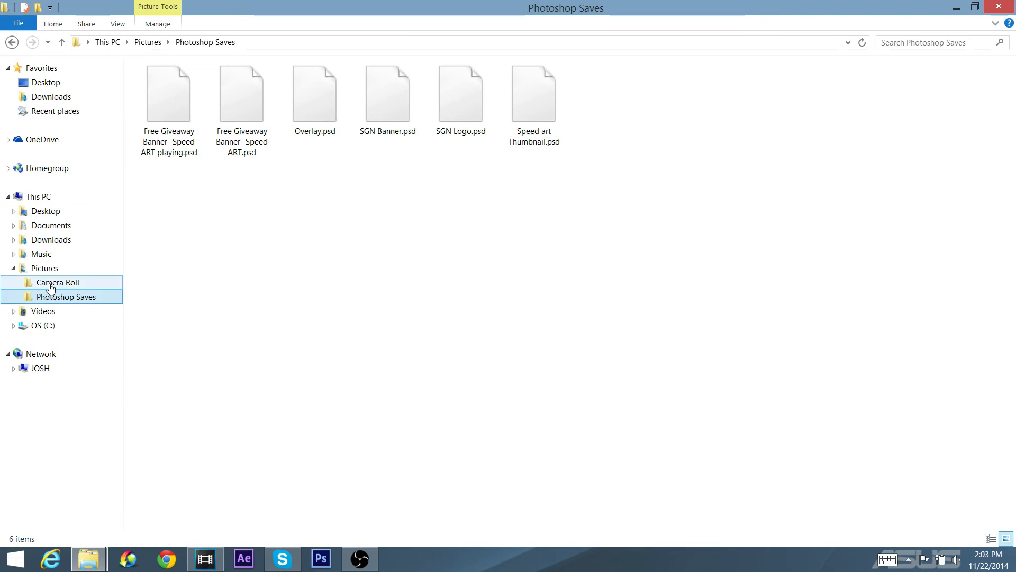
{"action": "left_click", "coordinate": [45, 268]}
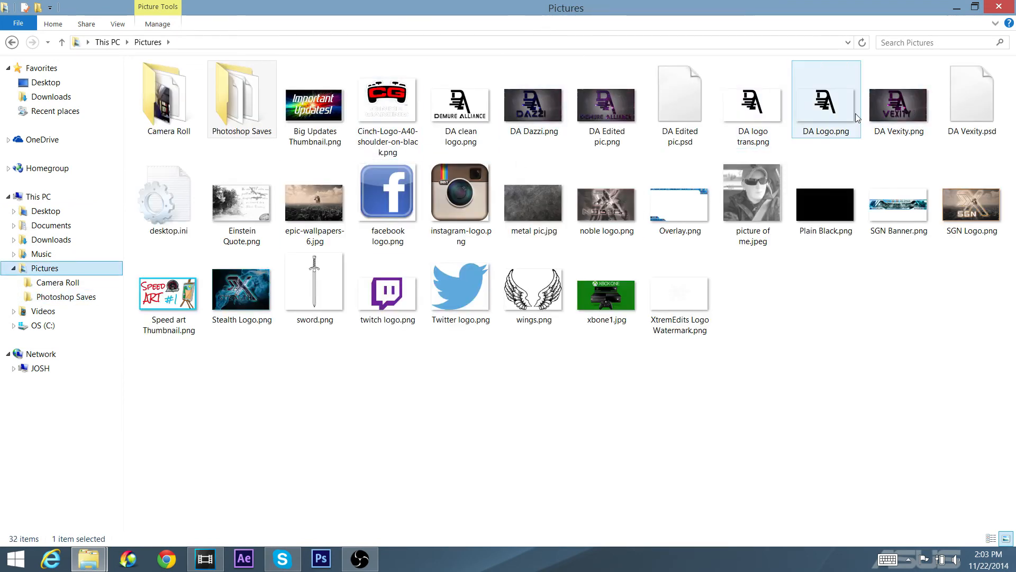
Step: Add DA Logo.png on a new top video track, starting at the beginning of the timeline and extended to the end of the outro
{"action": "left_click_drag", "start_coordinate": [824, 112], "coordinate": [511, 368]}
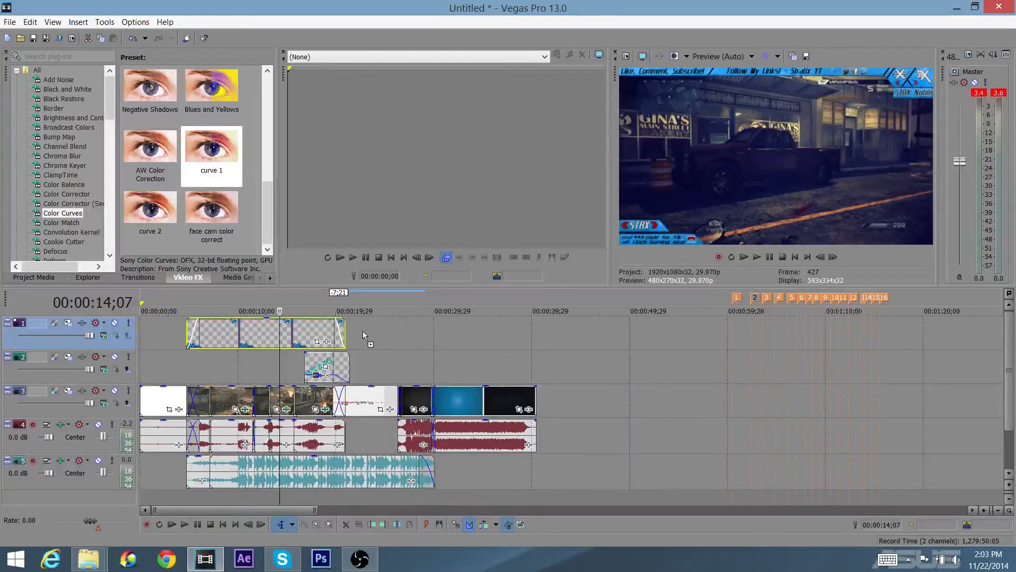
{"action": "left_click_drag", "start_coordinate": [370, 300], "coordinate": [142, 331]}
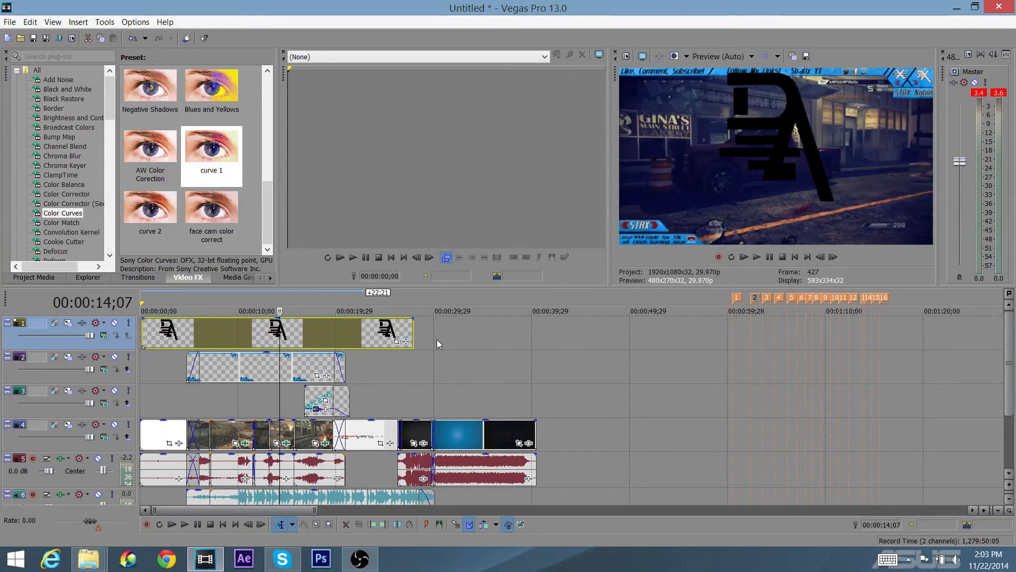
{"action": "left_click_drag", "start_coordinate": [413, 332], "coordinate": [535, 335]}
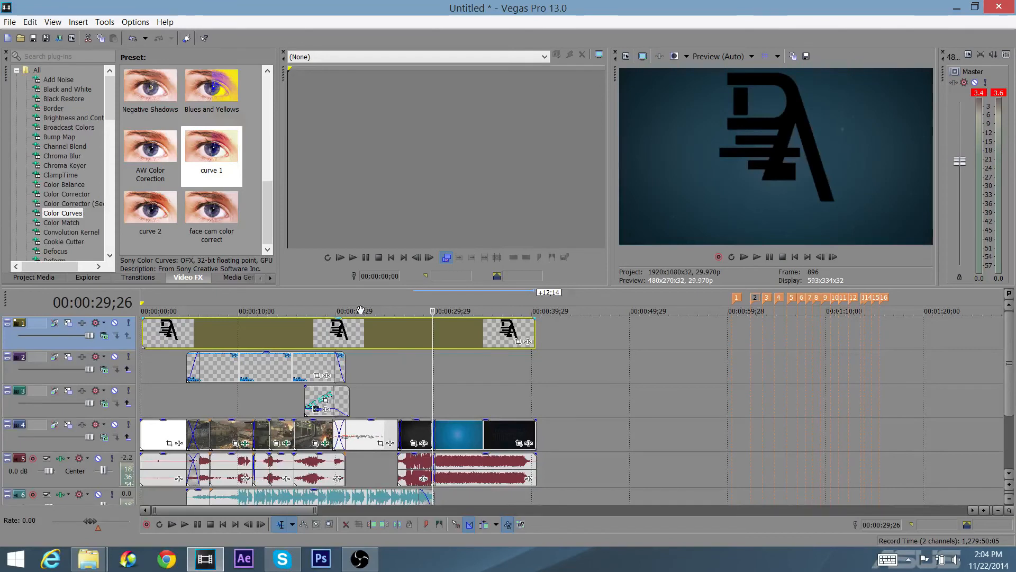
Step: Lower the DA logo event's opacity and play the intro to check how faint the logo looks
{"action": "left_click_drag", "start_coordinate": [340, 316], "coordinate": [329, 349]}
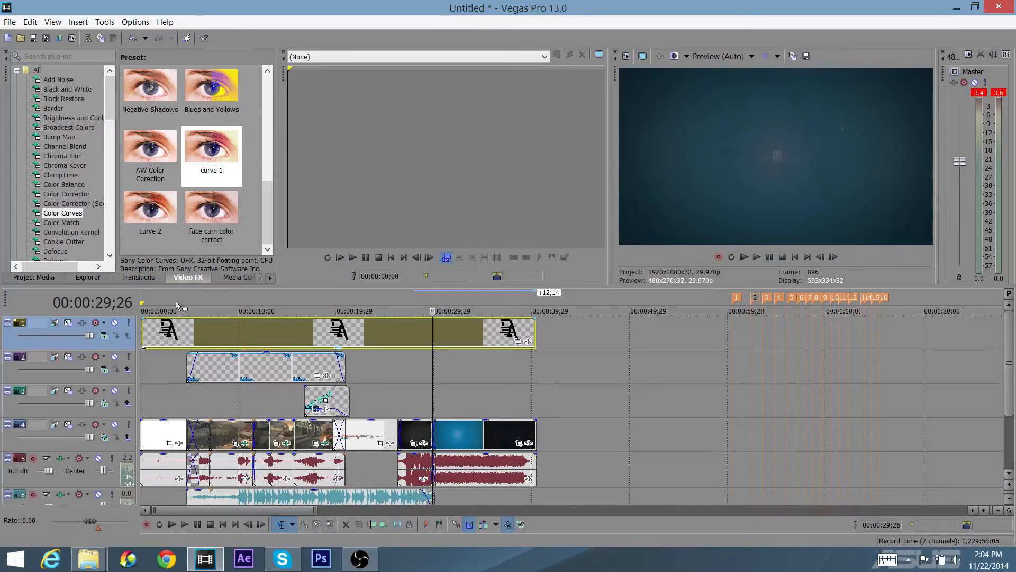
{"action": "left_click", "coordinate": [148, 294]}
{"action": "key", "text": "space"}
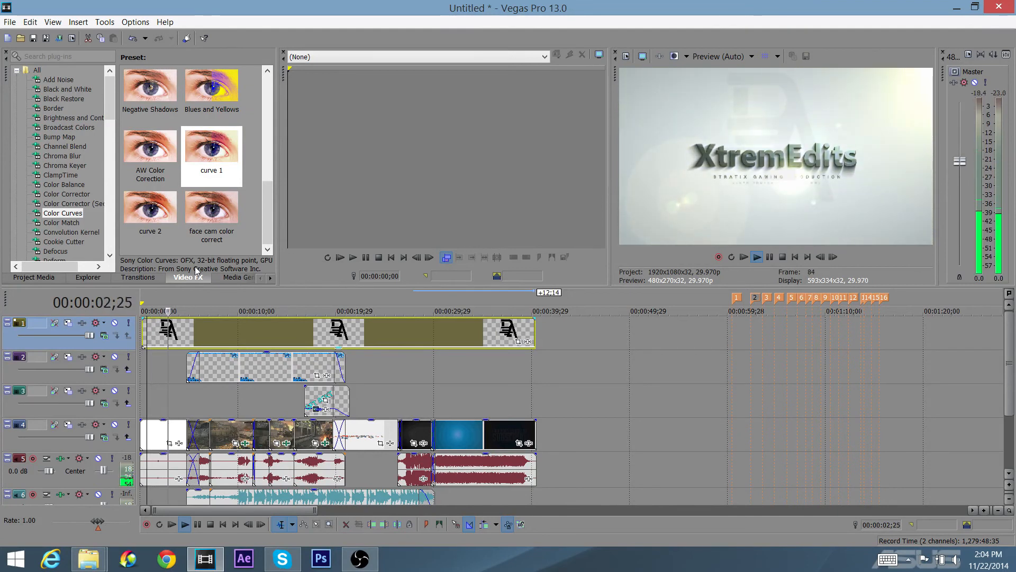
{"action": "key", "text": "space"}
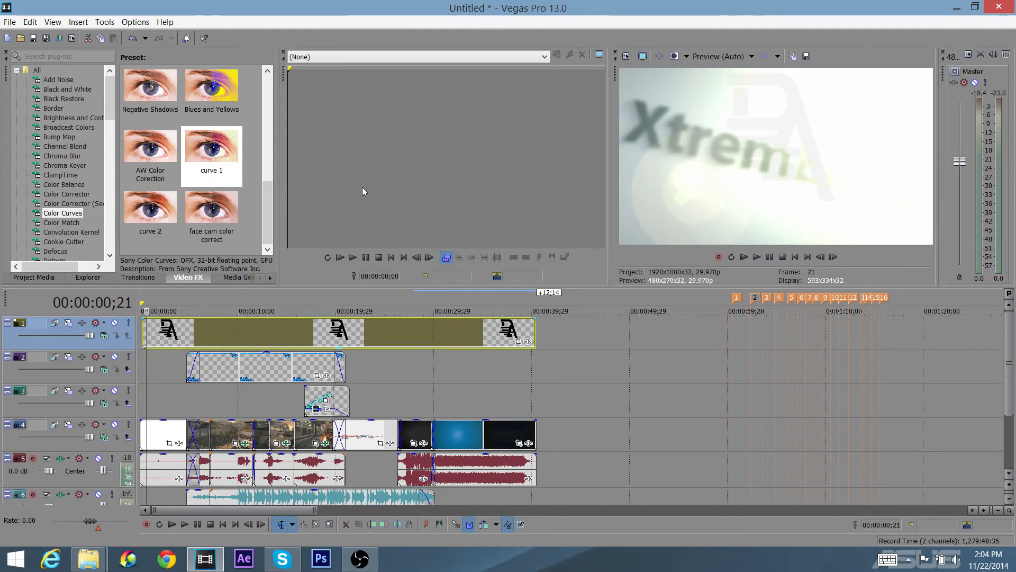
Step: Shrink the DA logo with Pan/Crop to a frame about 8,482 by 5,345, placing it in the video's lower-right corner
{"action": "left_click", "coordinate": [522, 341]}
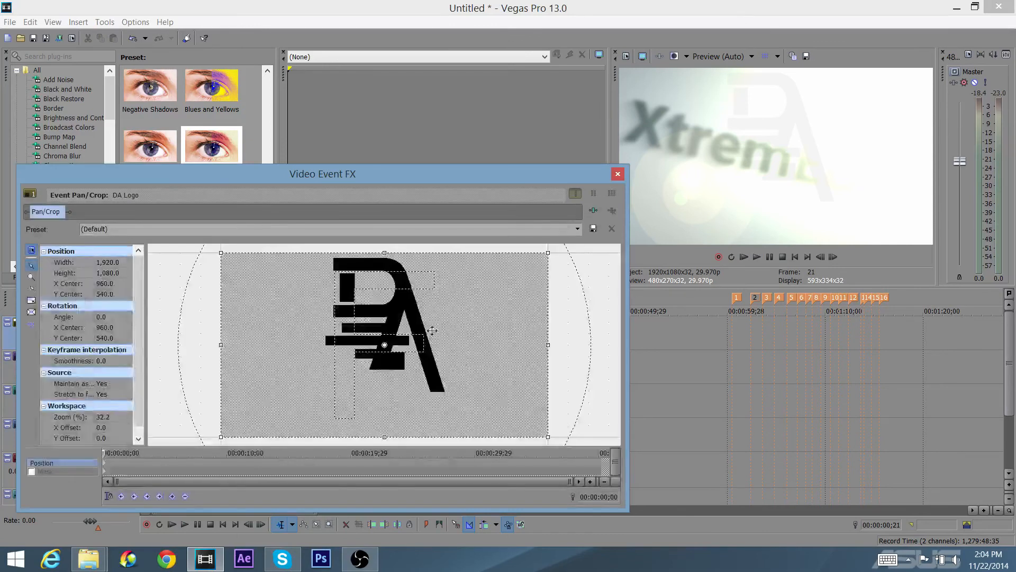
{"action": "left_click_drag", "start_coordinate": [217, 255], "coordinate": [5, 5]}
{"action": "scroll", "coordinate": [343, 309], "scroll_direction": "down", "scroll_amount": 8}
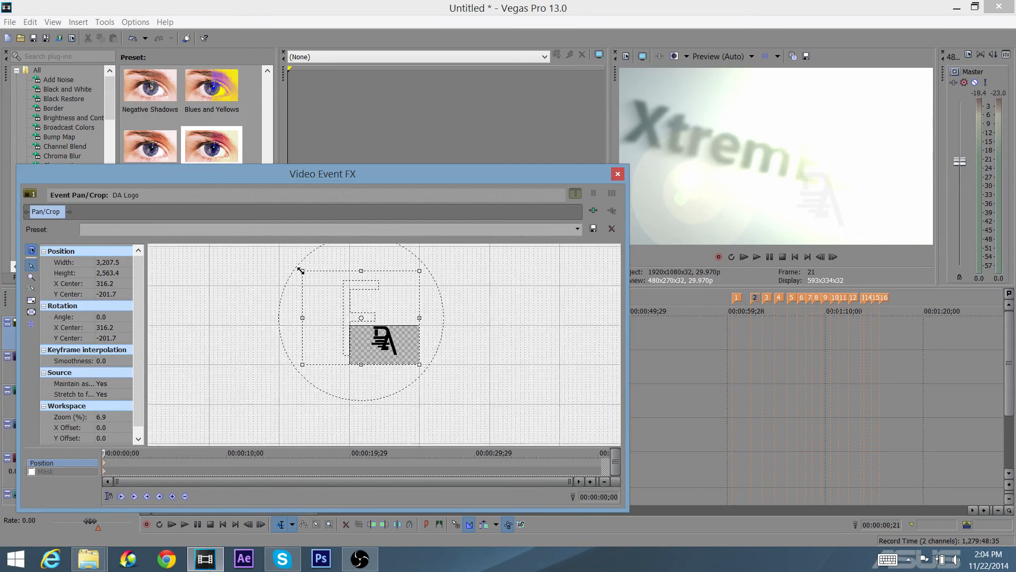
{"action": "left_click_drag", "start_coordinate": [300, 271], "coordinate": [198, 206]}
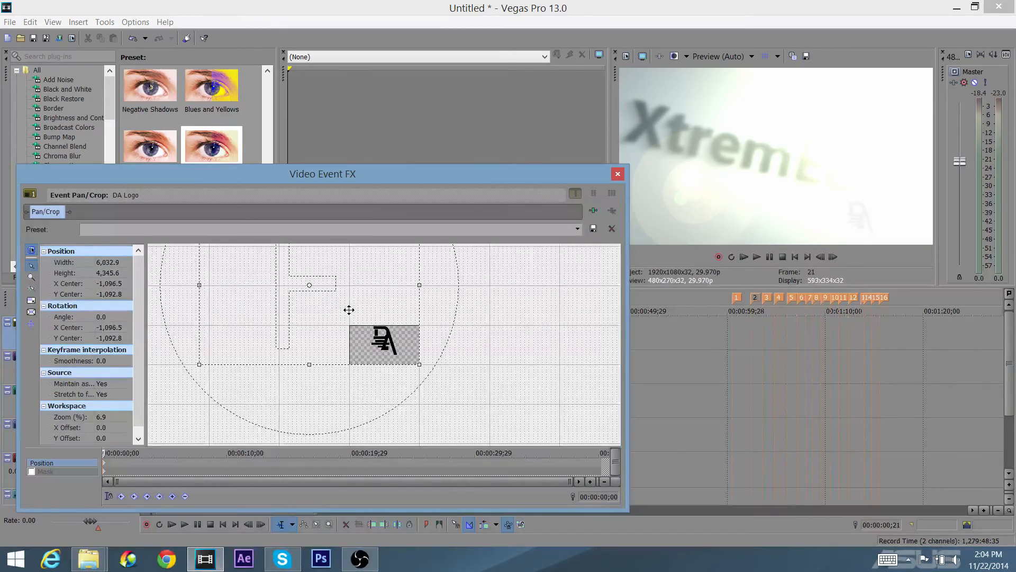
{"action": "left_click_drag", "start_coordinate": [348, 310], "coordinate": [327, 320]}
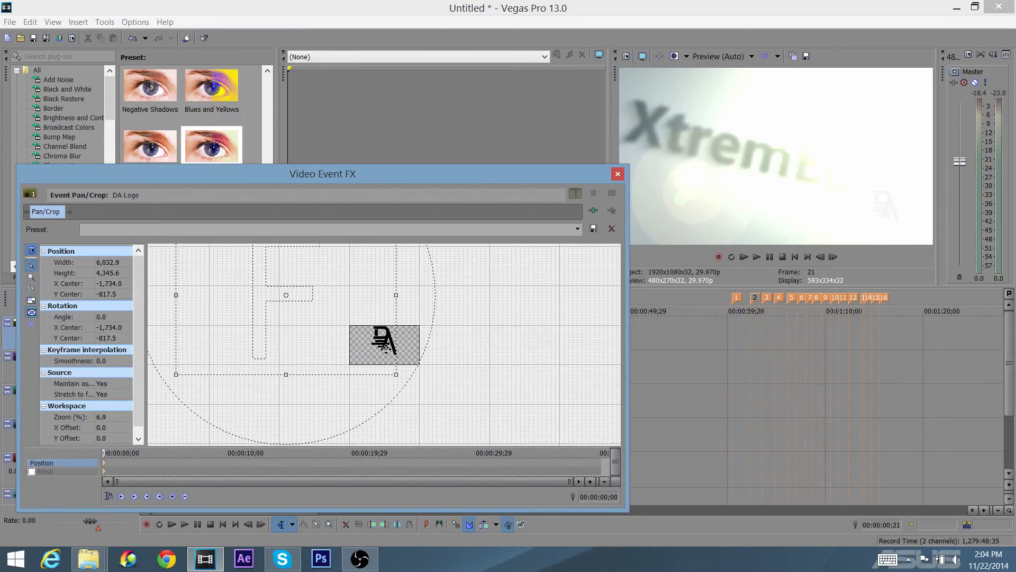
{"action": "left_click_drag", "start_coordinate": [385, 348], "coordinate": [378, 343]}
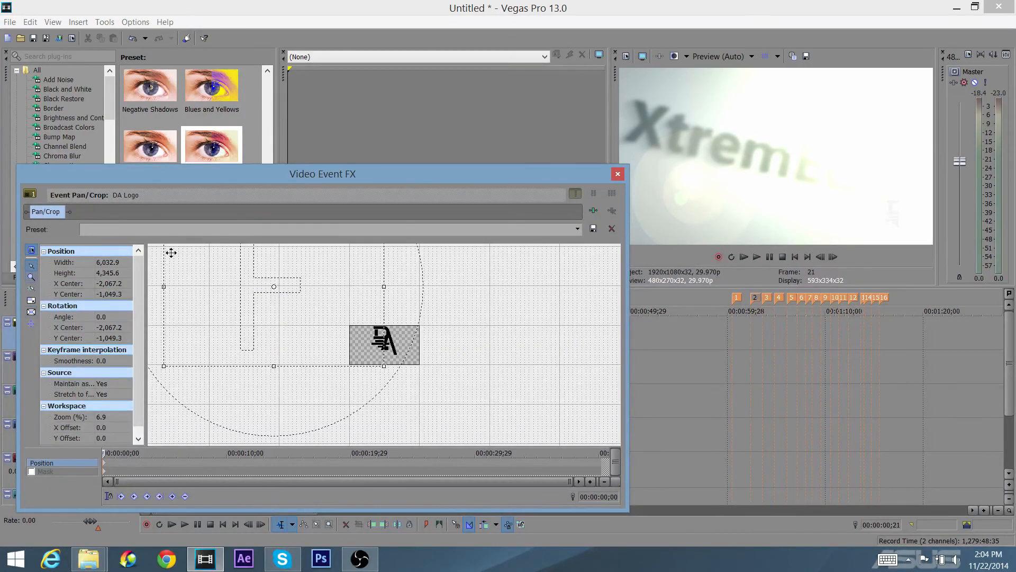
{"action": "left_click_drag", "start_coordinate": [385, 364], "coordinate": [344, 323]}
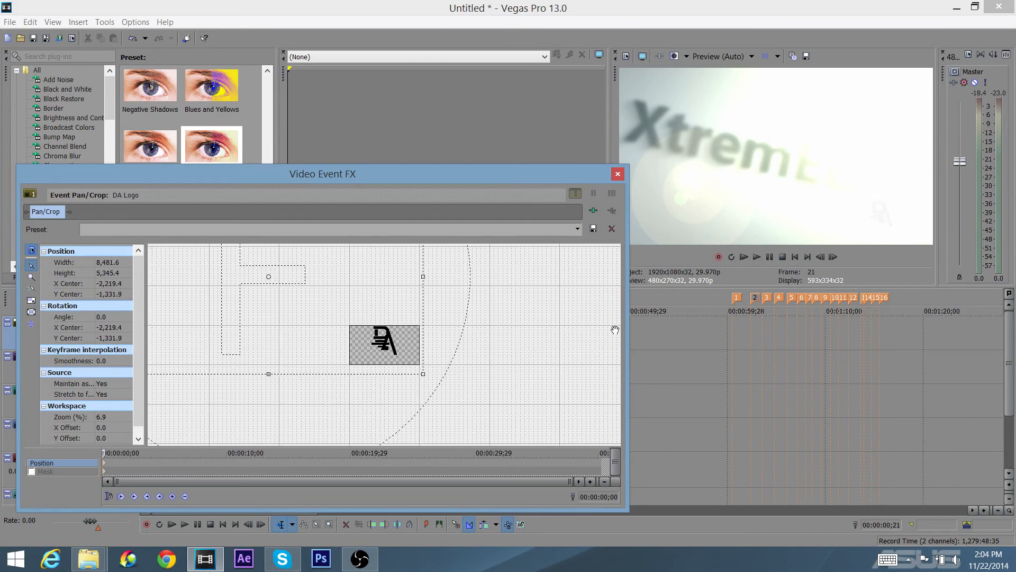
{"action": "left_click", "coordinate": [618, 174]}
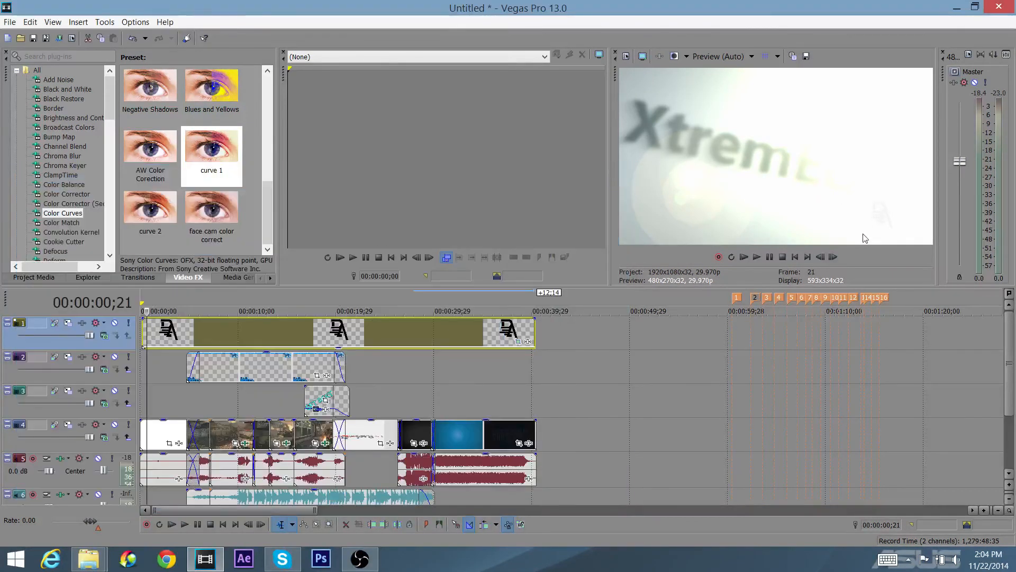
Step: Check the logo watermark over the gameplay, intro and outro, readjust its opacity and play the timeline
{"action": "left_click", "coordinate": [213, 432]}
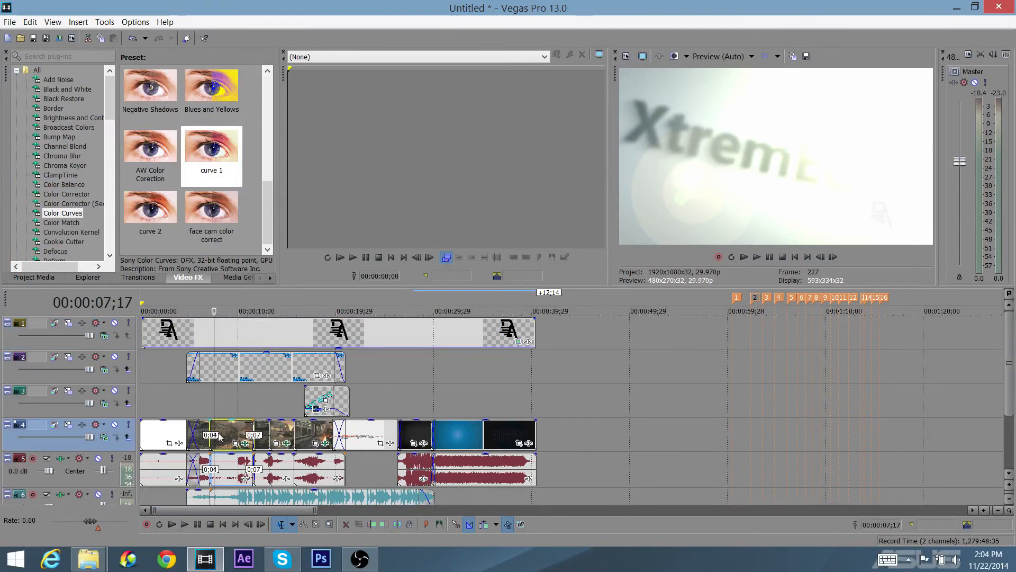
{"action": "left_click", "coordinate": [151, 394]}
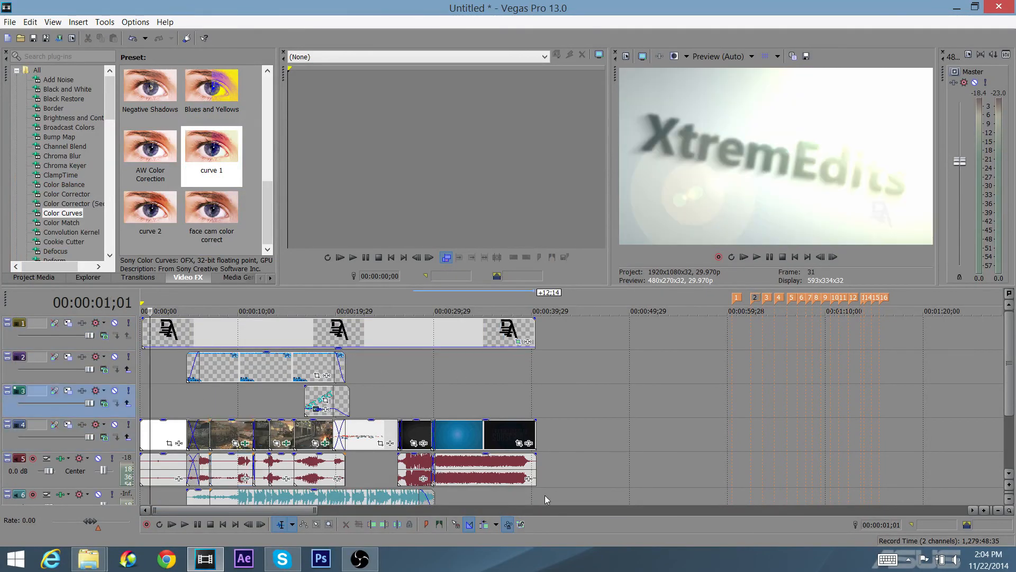
{"action": "left_click", "coordinate": [451, 389]}
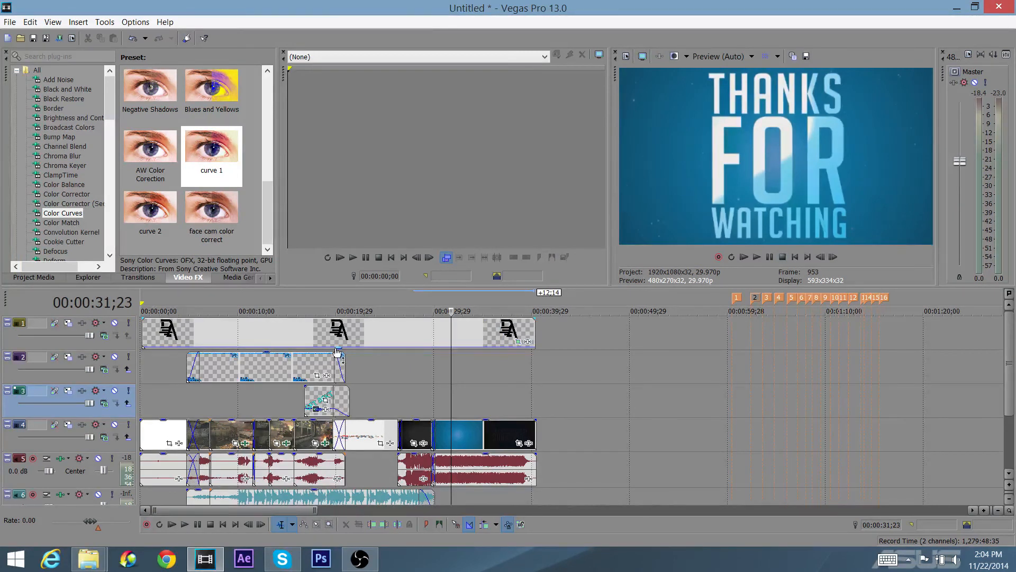
{"action": "mouse_move", "coordinate": [337, 349]}
{"action": "left_mouse_down"}
{"action": "mouse_move", "coordinate": [335, 331]}
{"action": "mouse_move", "coordinate": [341, 339]}
{"action": "mouse_move", "coordinate": [352, 328]}
{"action": "mouse_move", "coordinate": [354, 353]}
{"action": "left_mouse_up"}
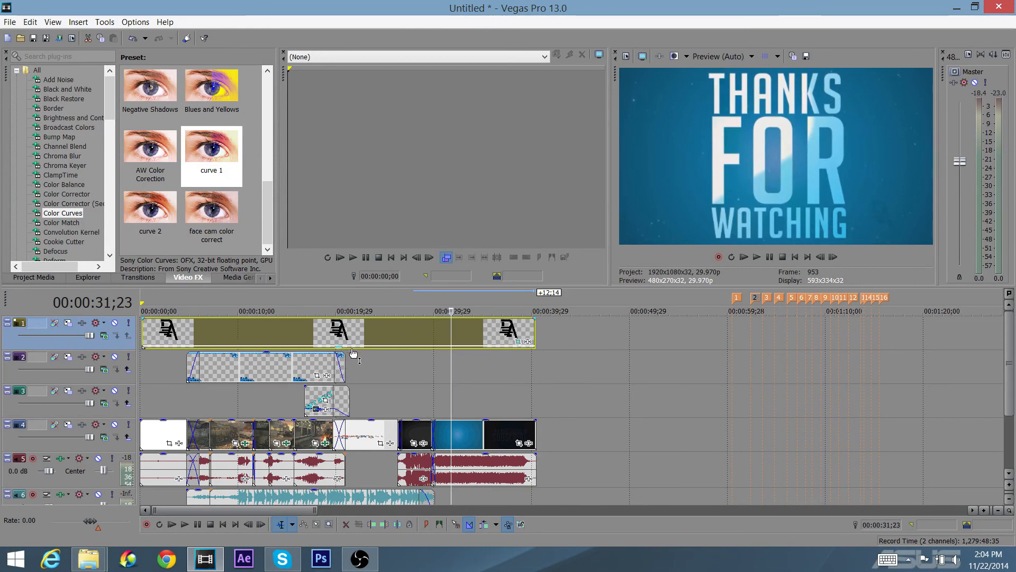
{"action": "key", "text": "shift+space"}
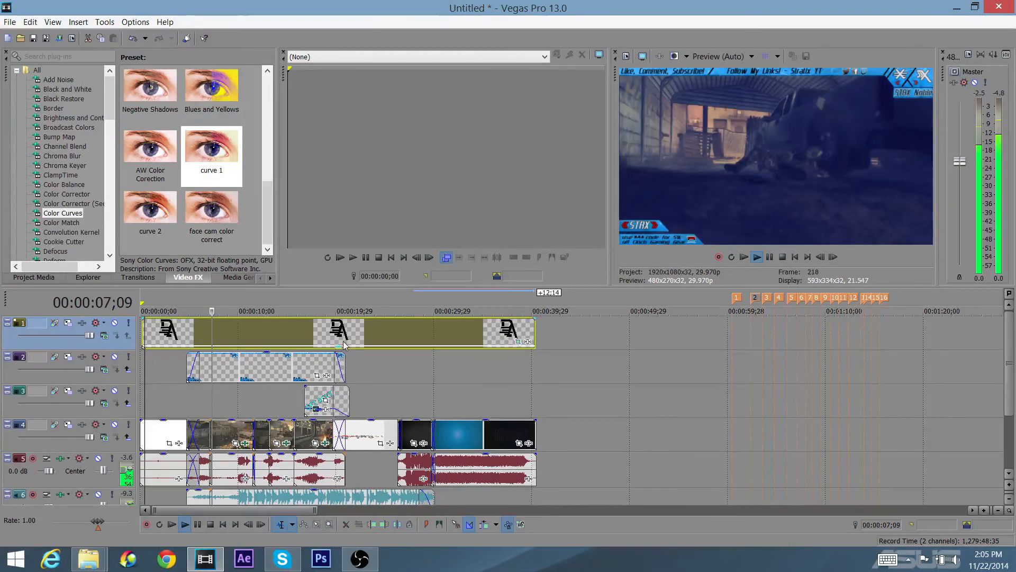
Step: Delete the DA logo event from the top track and stop the playback
{"action": "key", "text": "Delete"}
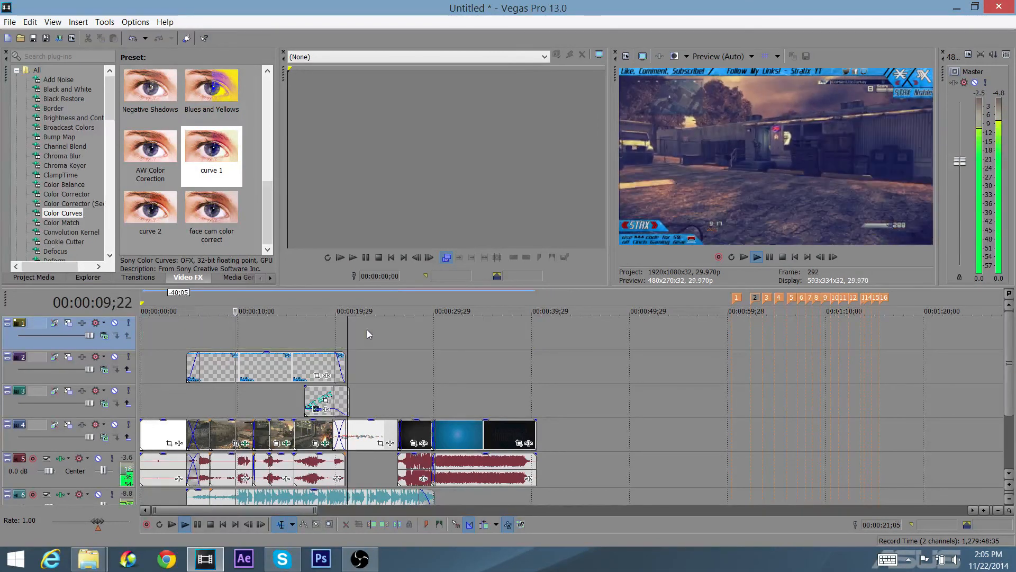
{"action": "key", "text": "space"}
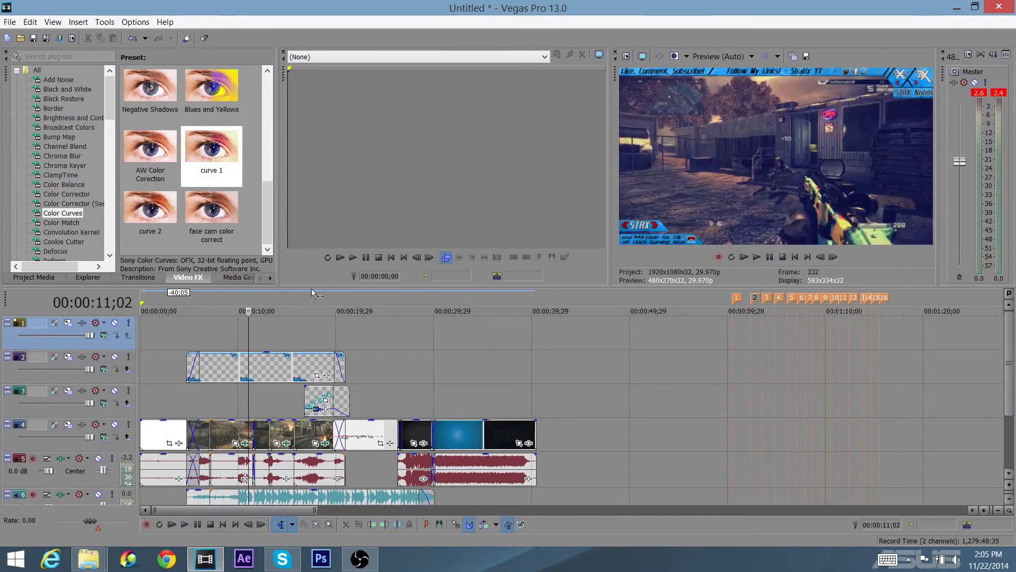
{"action": "scroll", "coordinate": [311, 293], "scroll_direction": "down", "scroll_amount": 4}
{"action": "scroll", "coordinate": [463, 371], "scroll_direction": "up", "scroll_amount": 2}
{"action": "scroll", "coordinate": [462, 371], "scroll_direction": "down", "scroll_amount": 4}
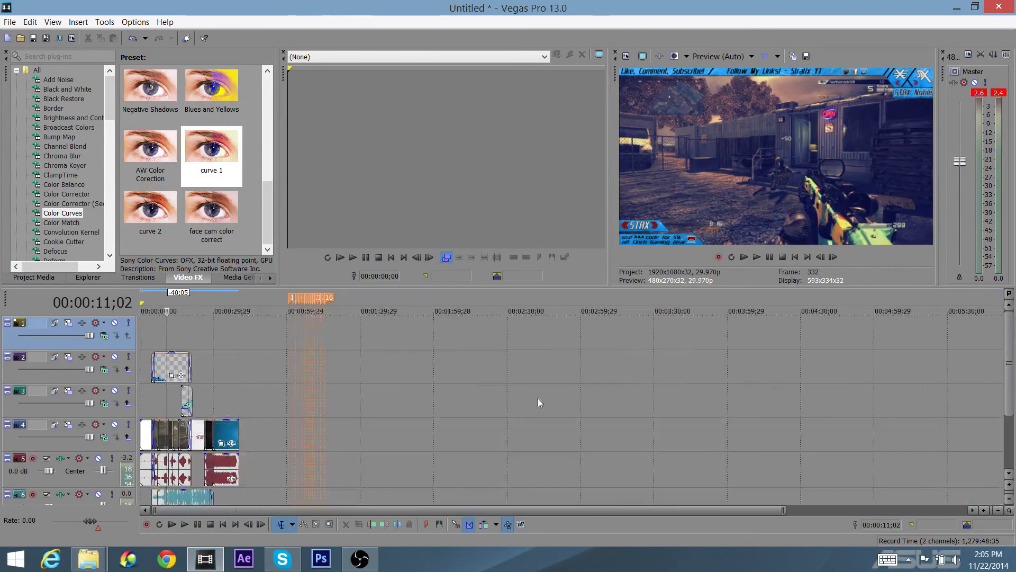
{"action": "scroll", "coordinate": [189, 457], "scroll_direction": "up", "scroll_amount": 5}
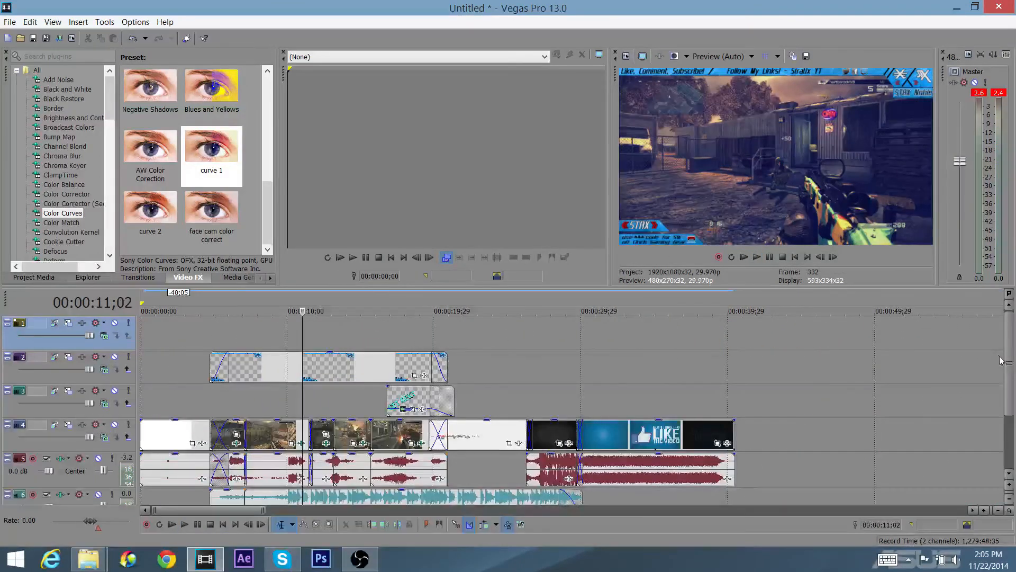
{"action": "left_click_drag", "start_coordinate": [1009, 363], "coordinate": [1009, 385]}
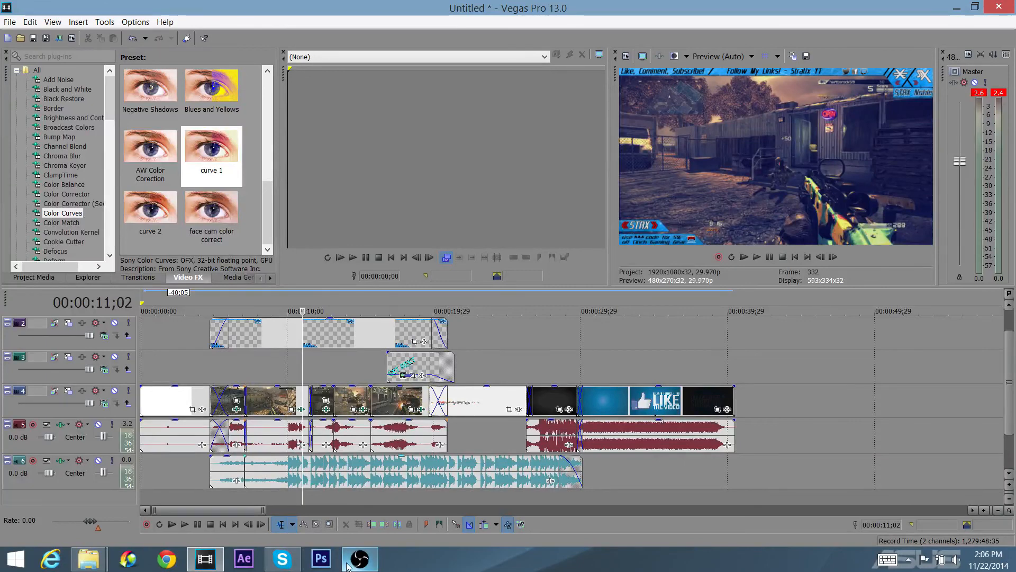
{"action": "mouse_move", "coordinate": [347, 566]}
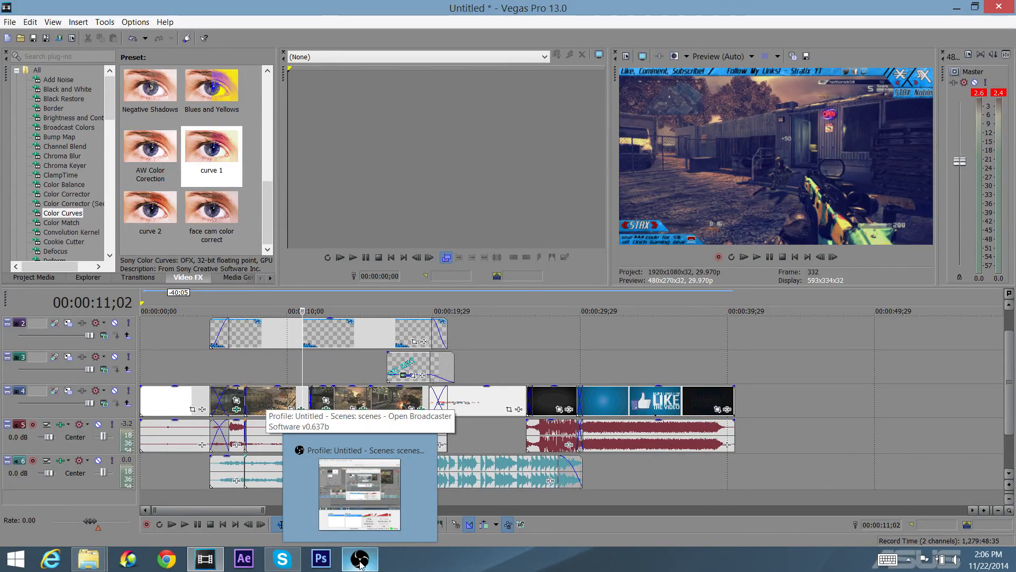
{"action": "left_click", "coordinate": [348, 566]}
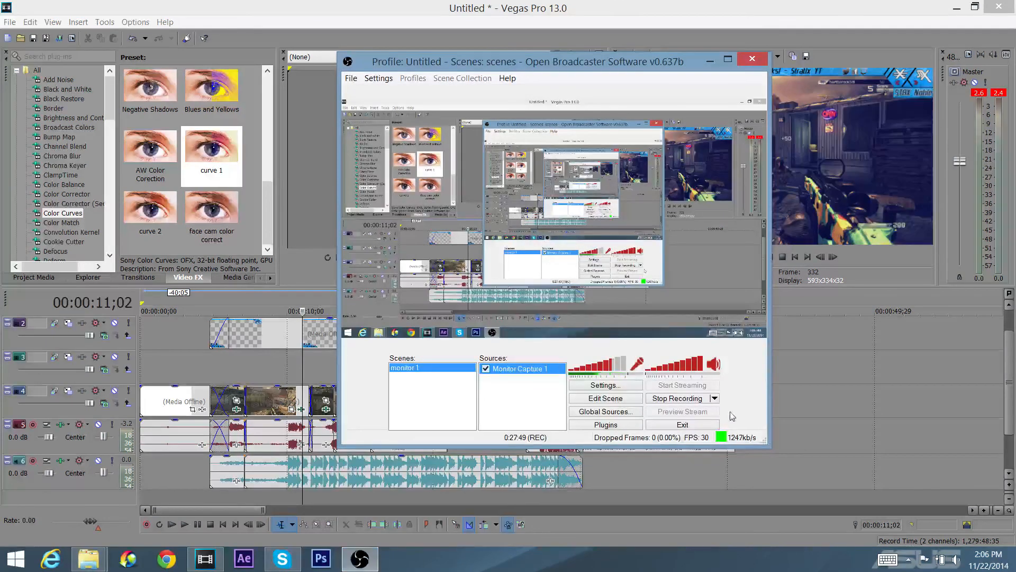